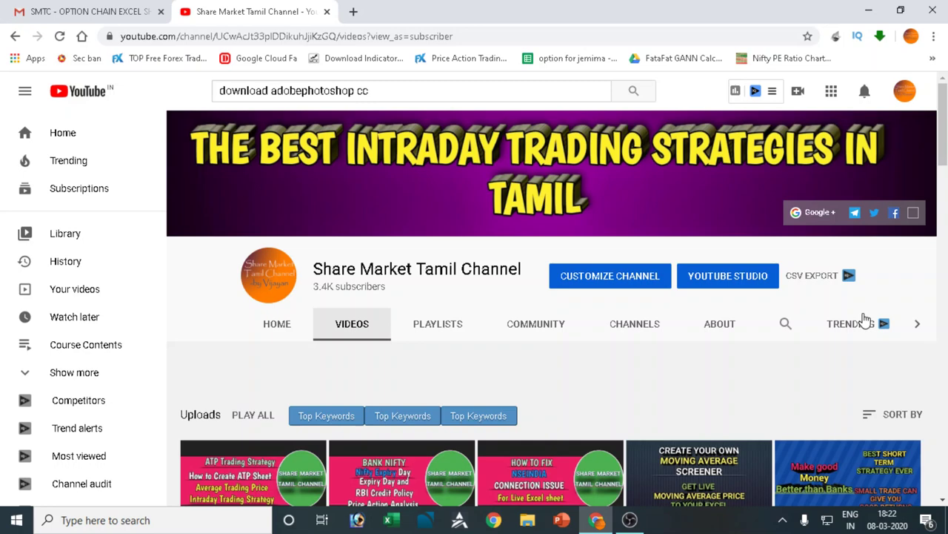
Search YouTube for smtc and open the Share Market Tamil Channel
triple_click(398, 90)
key(BackSpace)
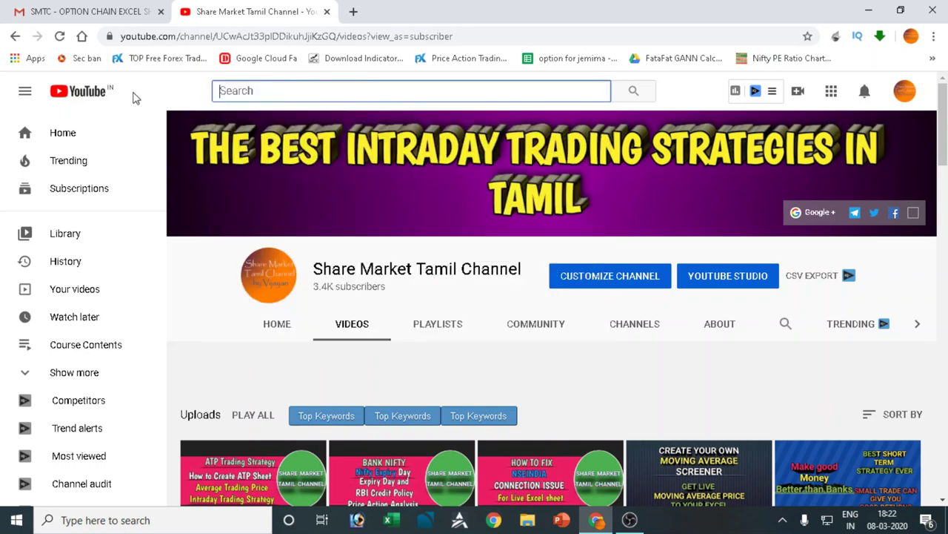
text(smtc)
key(Return)
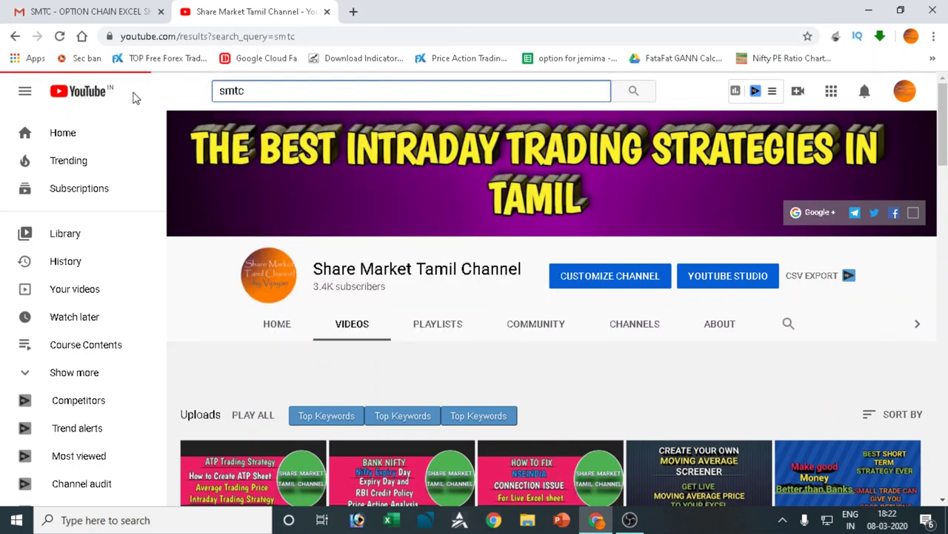
click(452, 179)
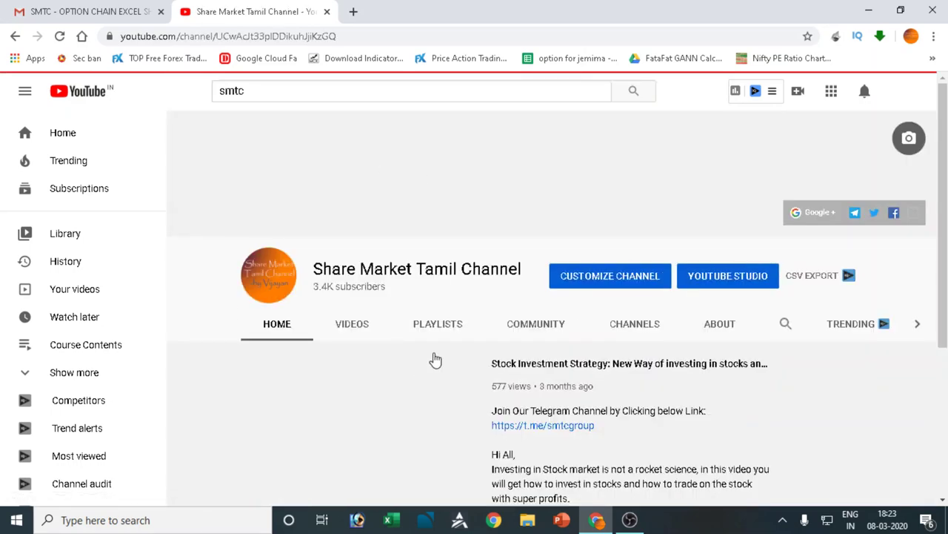
Browse the channel's uploaded videos, then switch to its Playlists tab
click(354, 326)
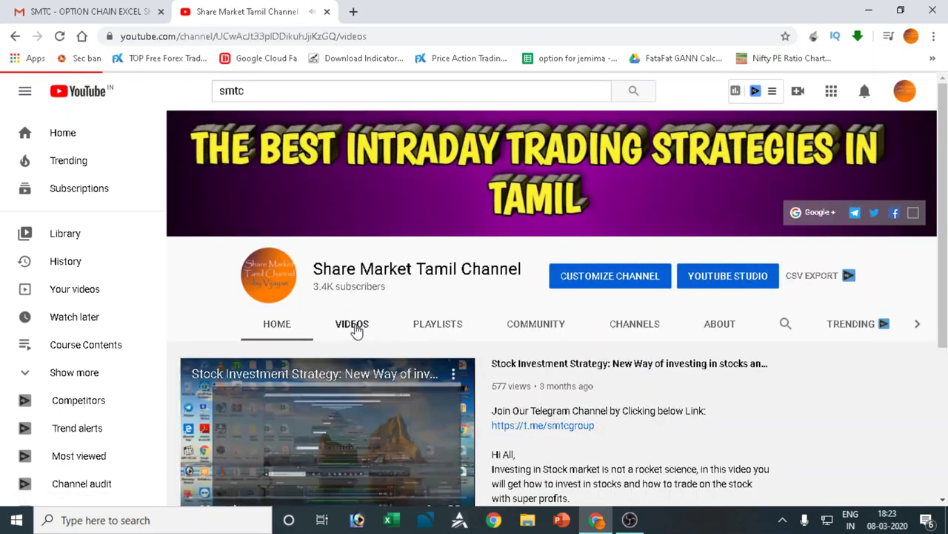
scroll(356, 329, down, 5)
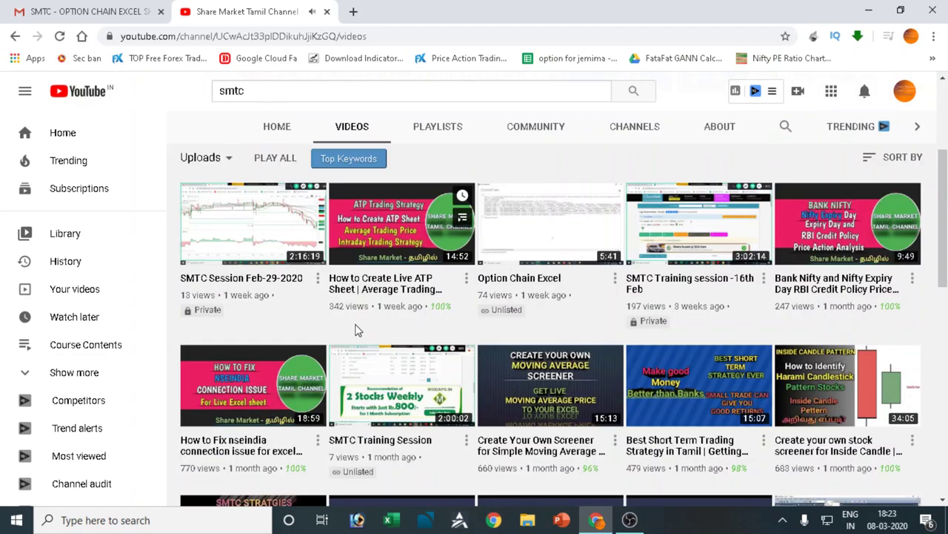
scroll(378, 319, down, 6)
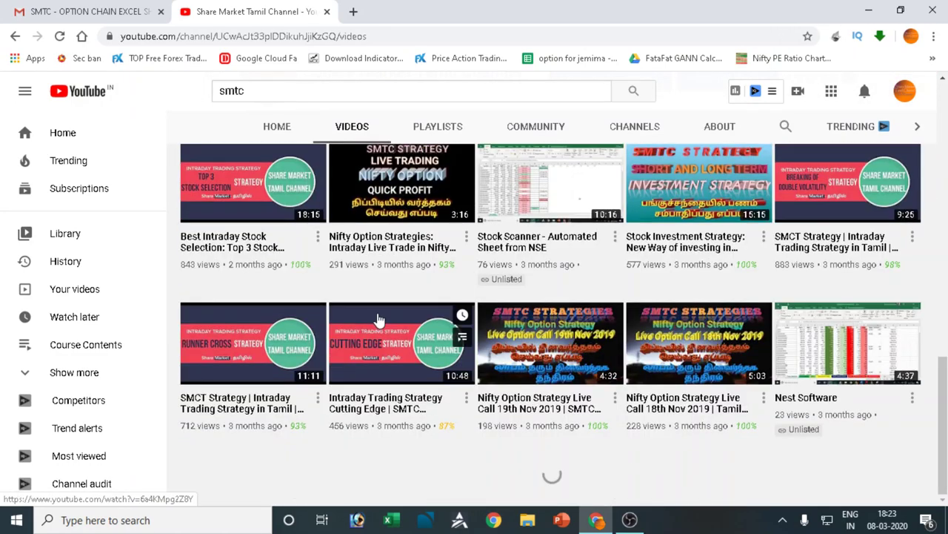
scroll(378, 319, up, 12)
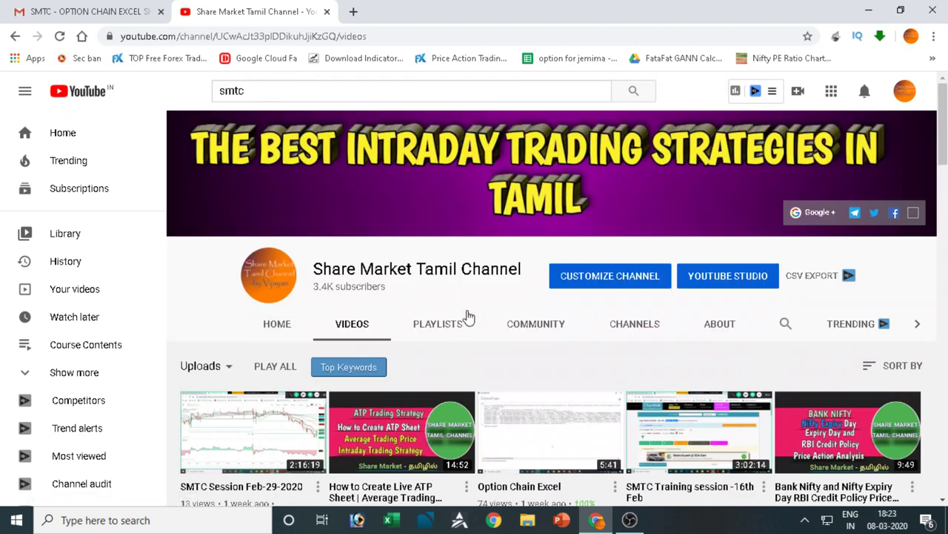
click(449, 327)
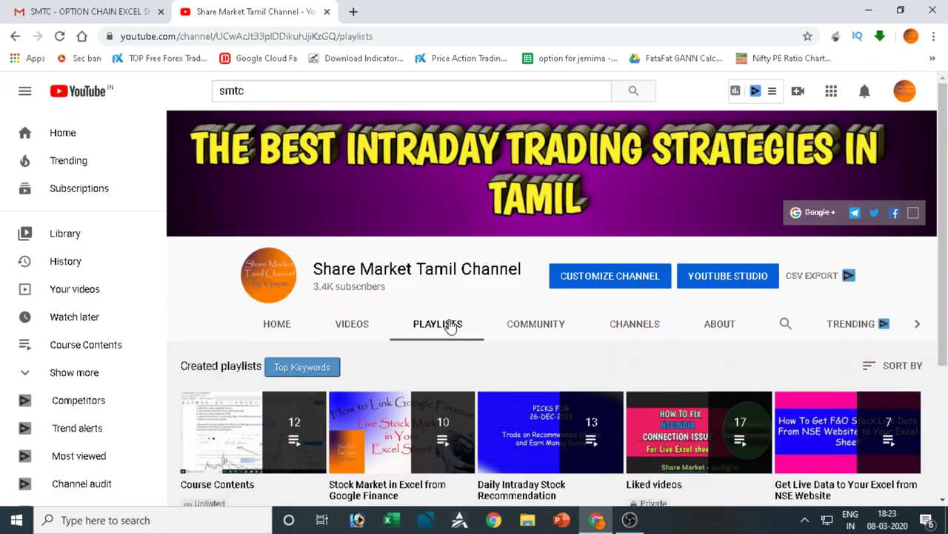
scroll(449, 326, down, 3)
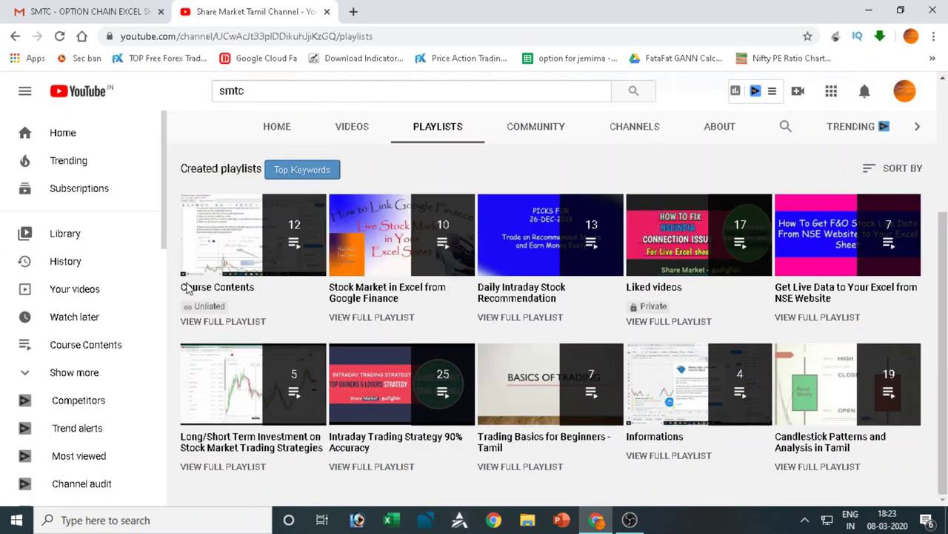
mouse_move(214, 283)
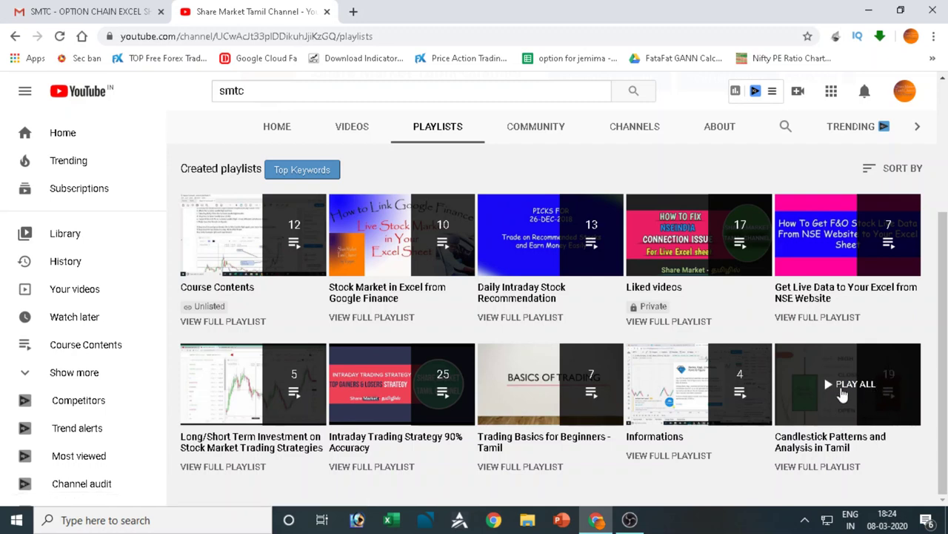
Revisit the channel's home and playlists pages, then close the option chain email tab
click(289, 131)
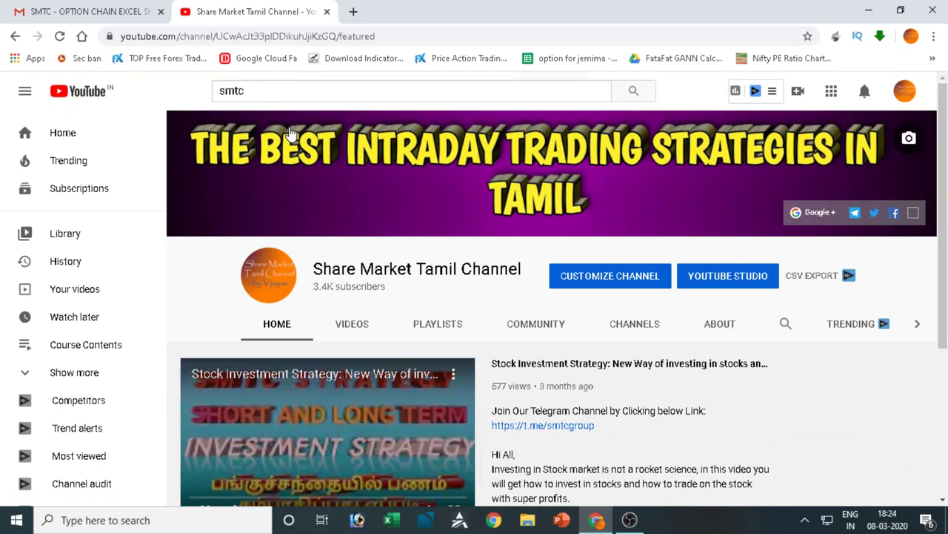
click(443, 322)
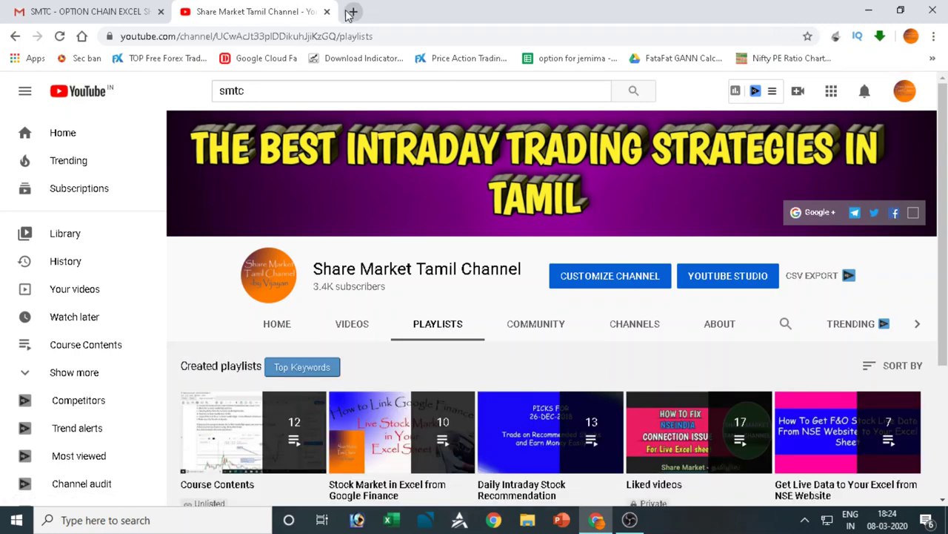
click(161, 11)
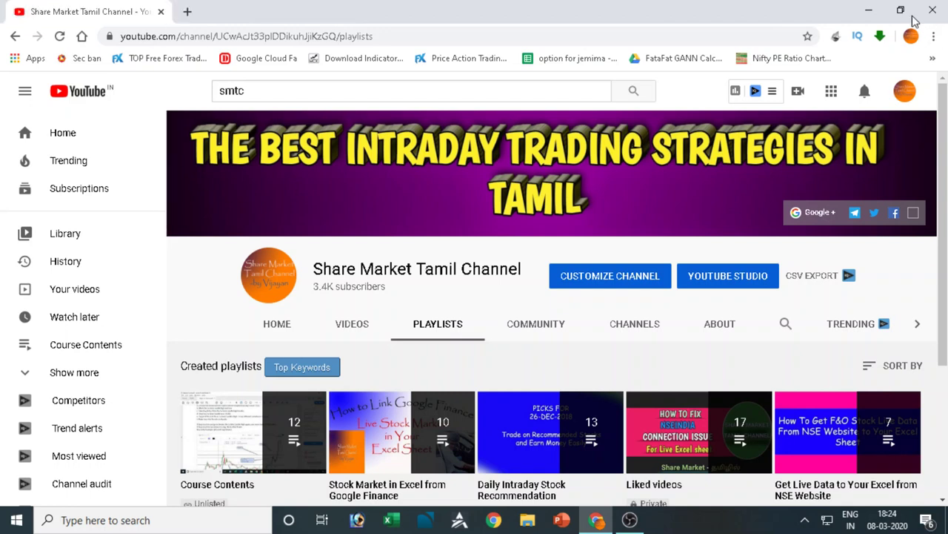
Minimize Chrome and OBS, then open OptionChainAnalysis.xlsm from the desktop
click(873, 14)
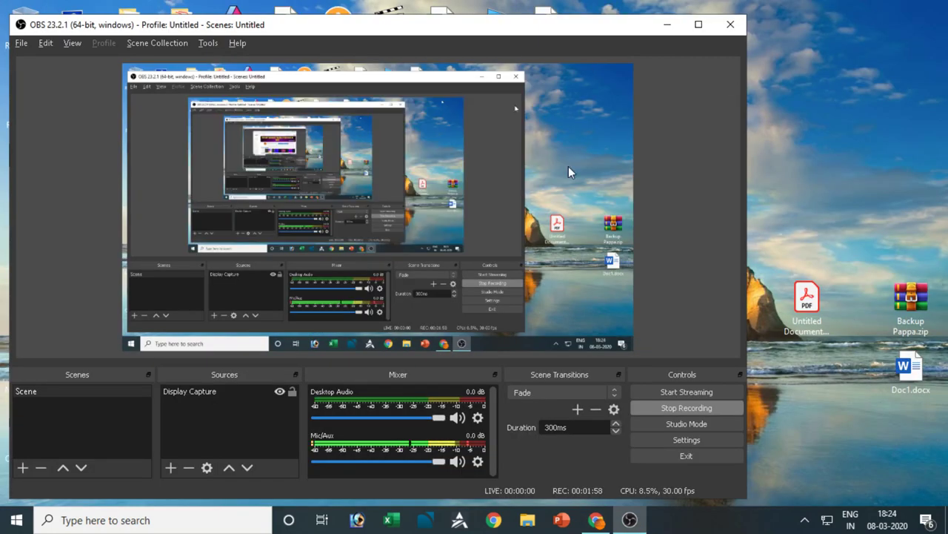
click(662, 20)
double_click(494, 441)
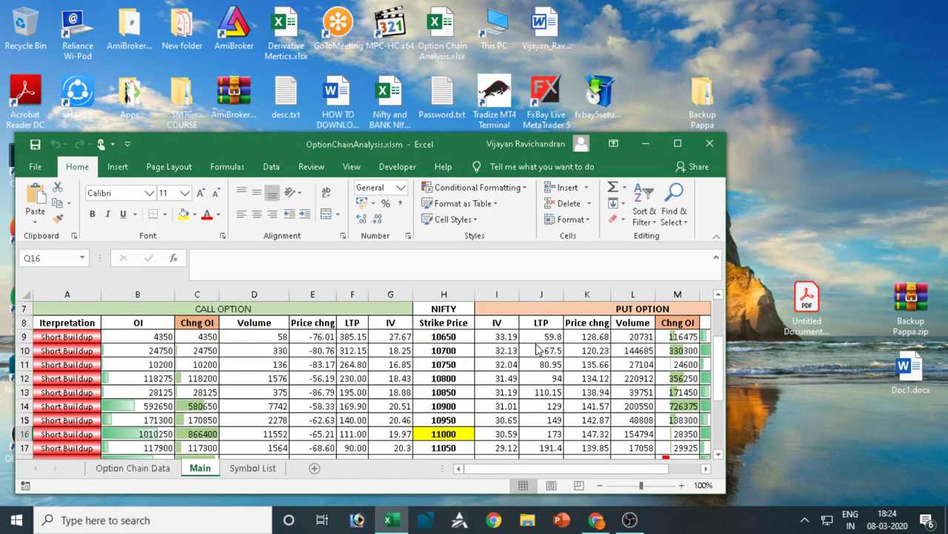
Maximize Excel and pick BANKNIFTY from the Symbol Name dropdown in B4
click(677, 146)
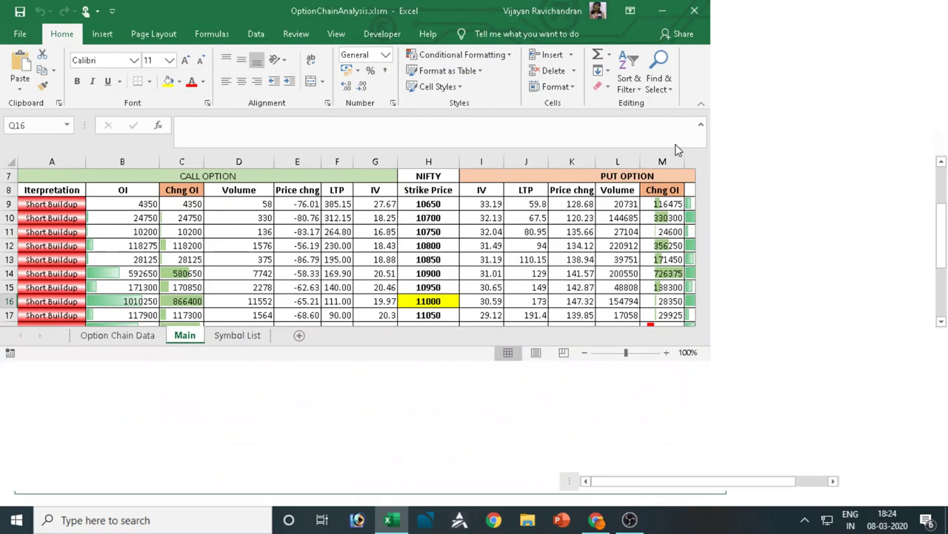
scroll(584, 287, up, 2)
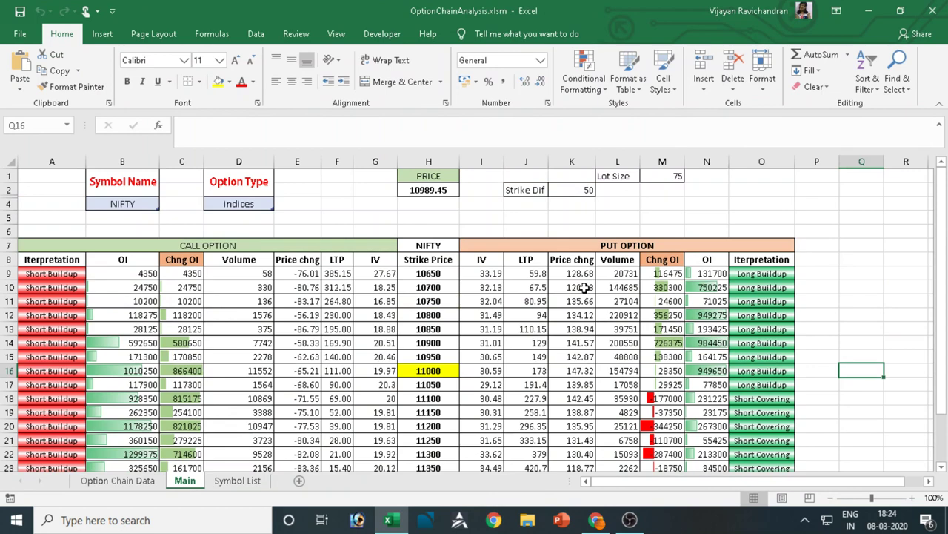
scroll(584, 287, down, 2)
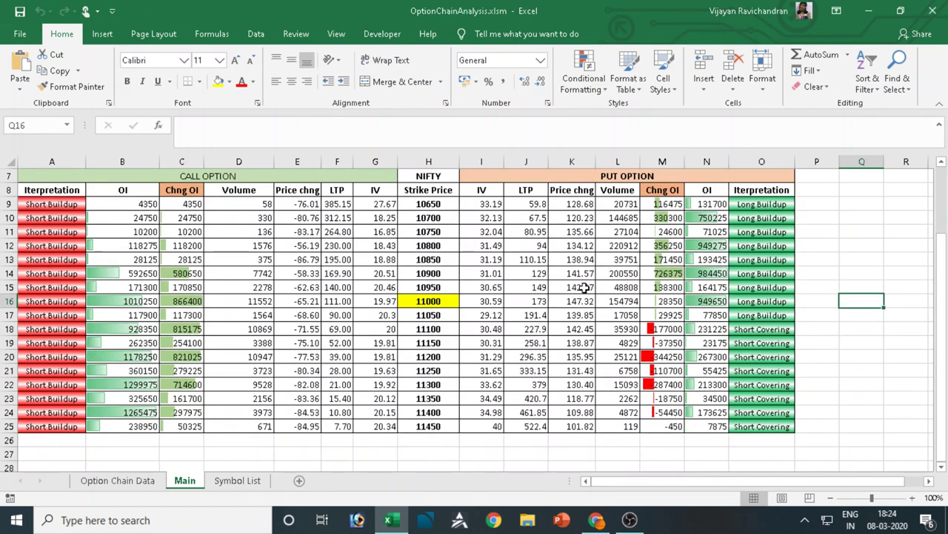
scroll(584, 288, up, 2)
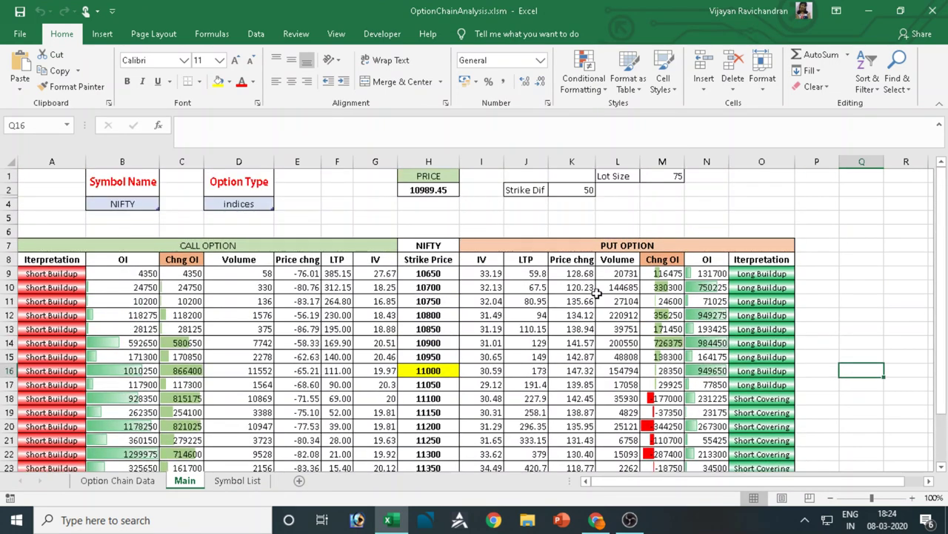
scroll(596, 293, down, 4)
scroll(596, 293, up, 4)
click(142, 205)
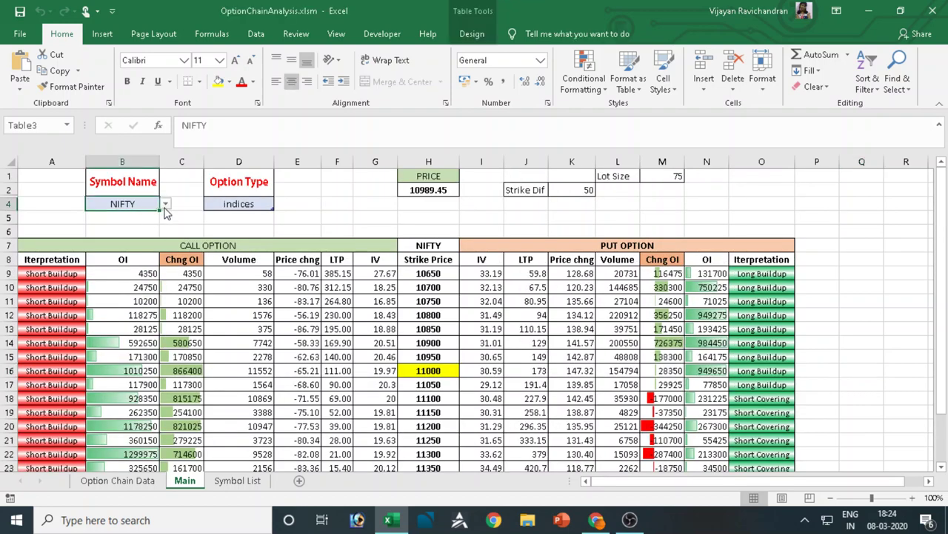
click(165, 206)
click(108, 224)
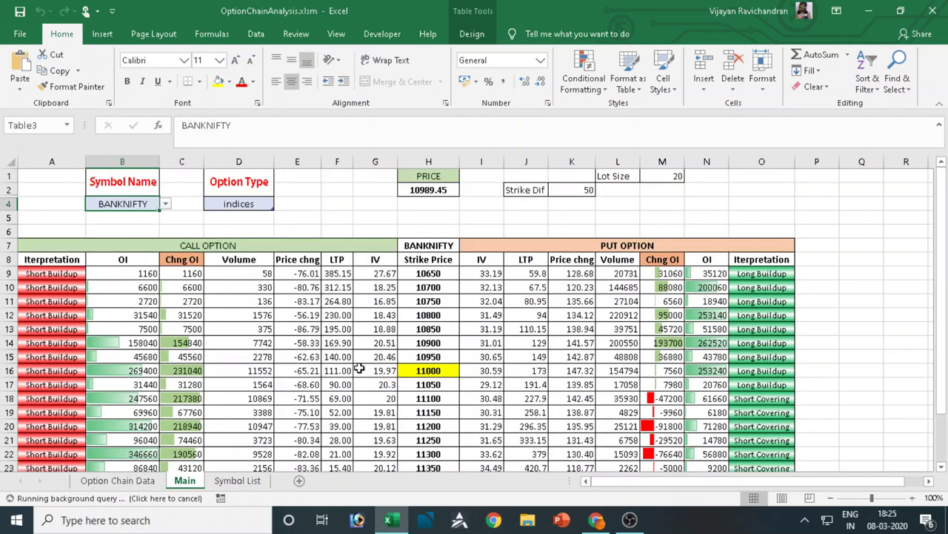
Switch the symbol to ACC and refresh all queries to reload its data
click(166, 205)
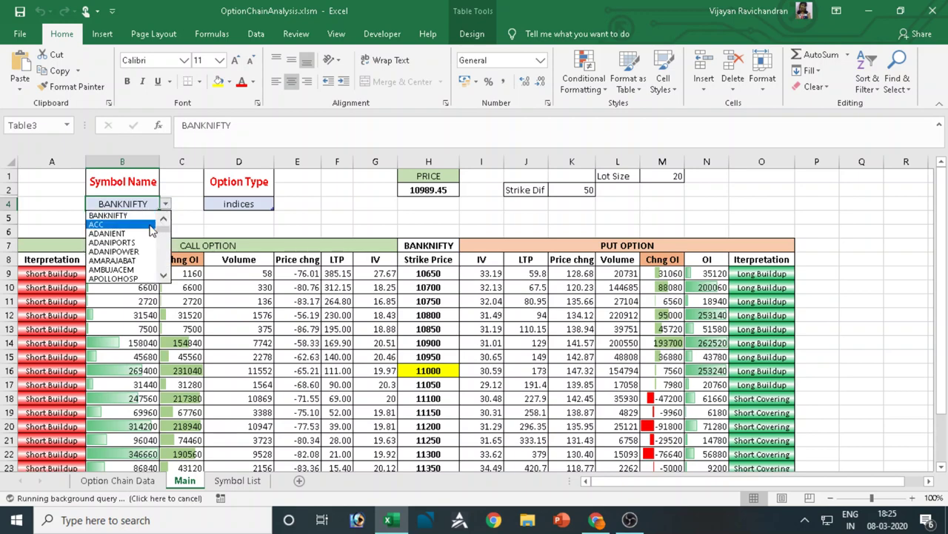
click(151, 225)
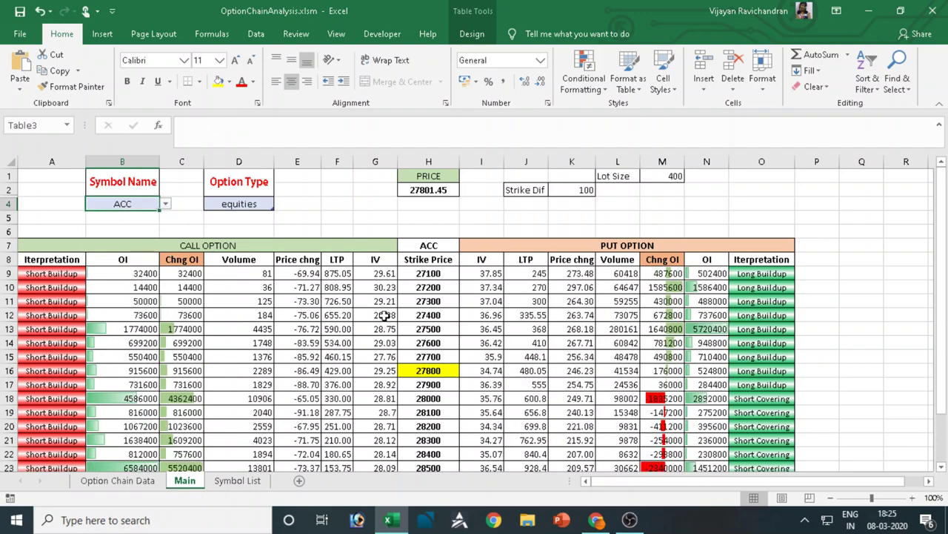
scroll(385, 315, down, 4)
scroll(385, 315, up, 4)
click(255, 35)
click(186, 68)
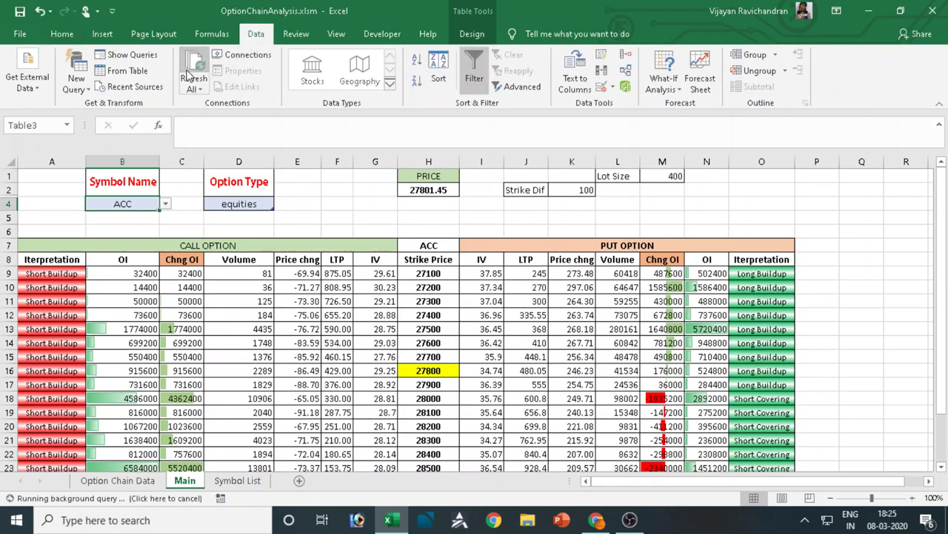
scroll(429, 267, down, 3)
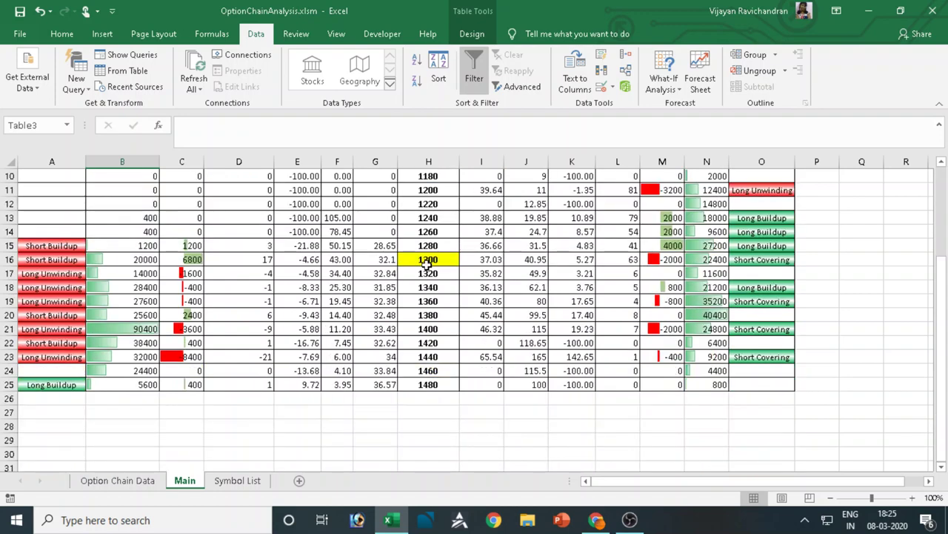
scroll(427, 256, up, 3)
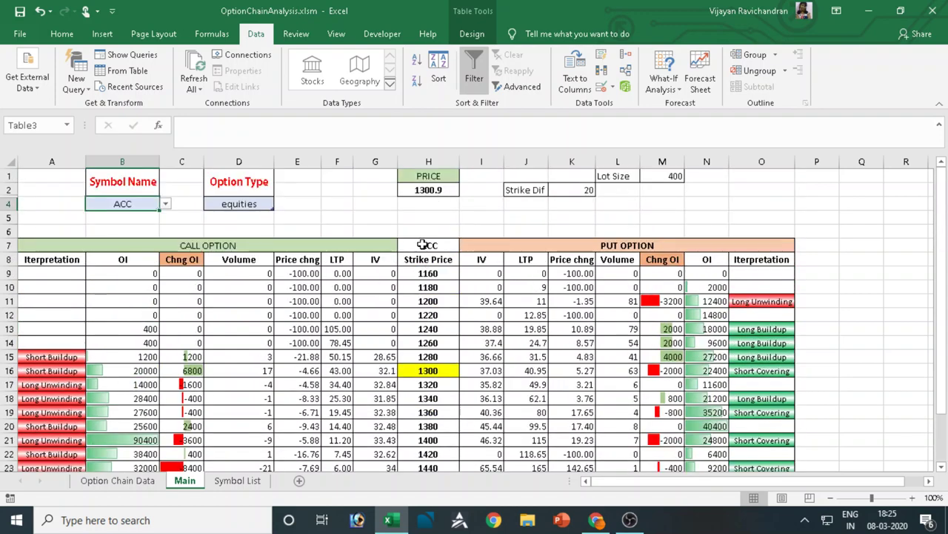
Change the symbol to ADANIENT and review the updated option chain
click(165, 204)
key(Escape)
click(126, 234)
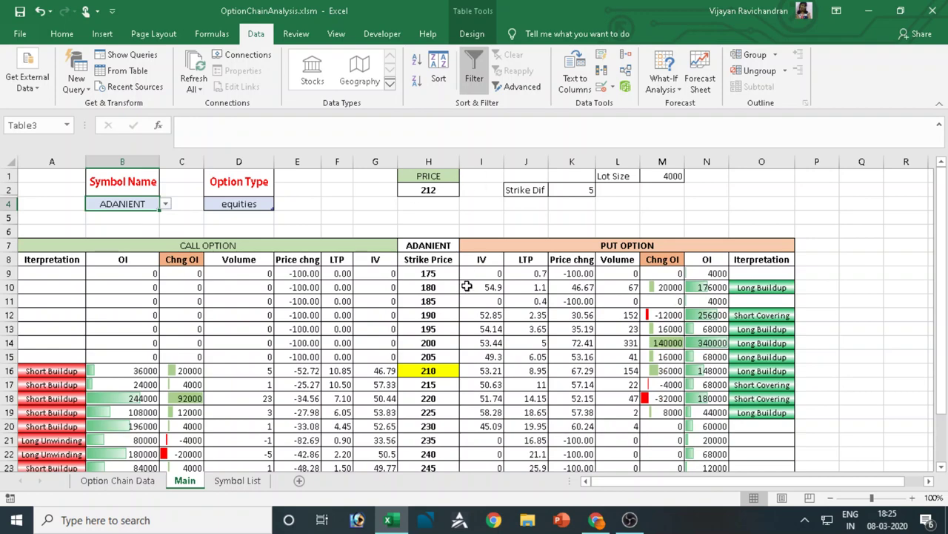
scroll(467, 286, down, 3)
scroll(461, 311, up, 2)
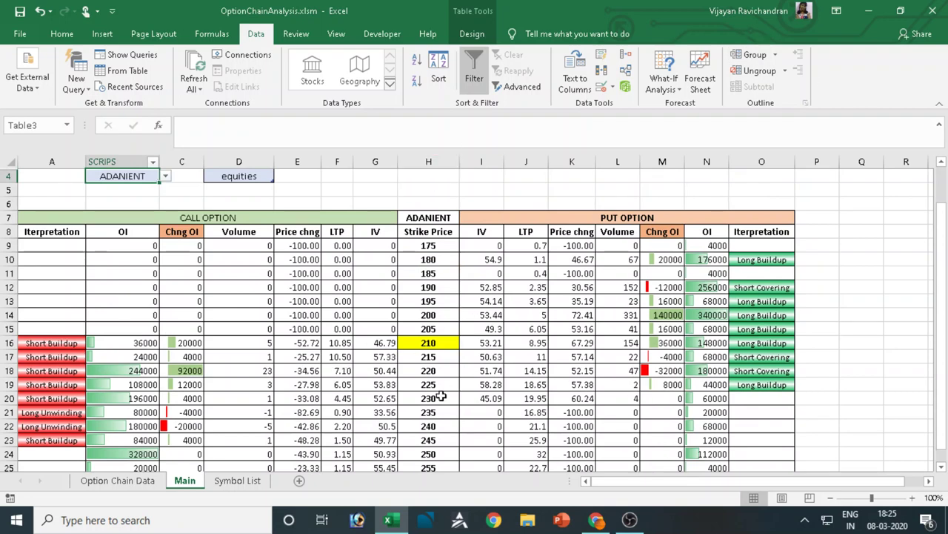
scroll(364, 277, up, 1)
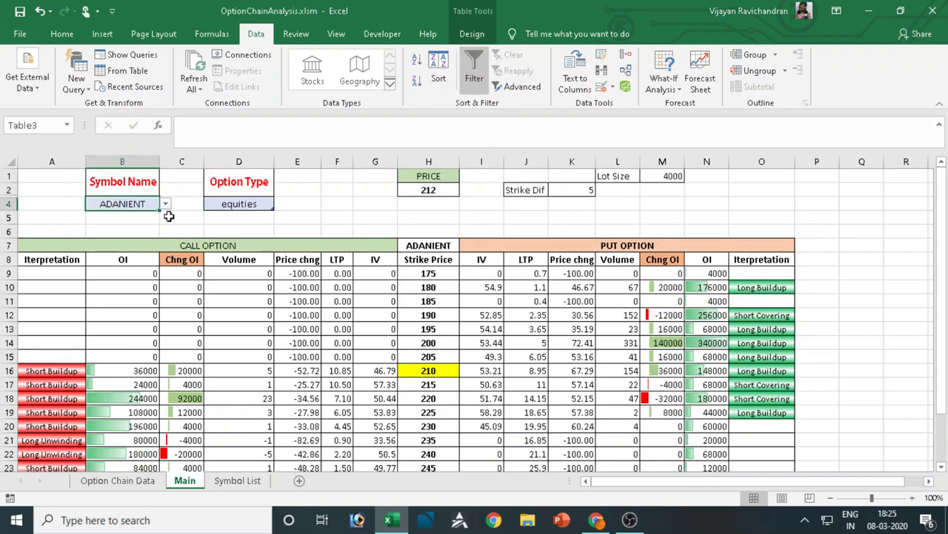
Set the Symbol Name back to NIFTY
click(166, 204)
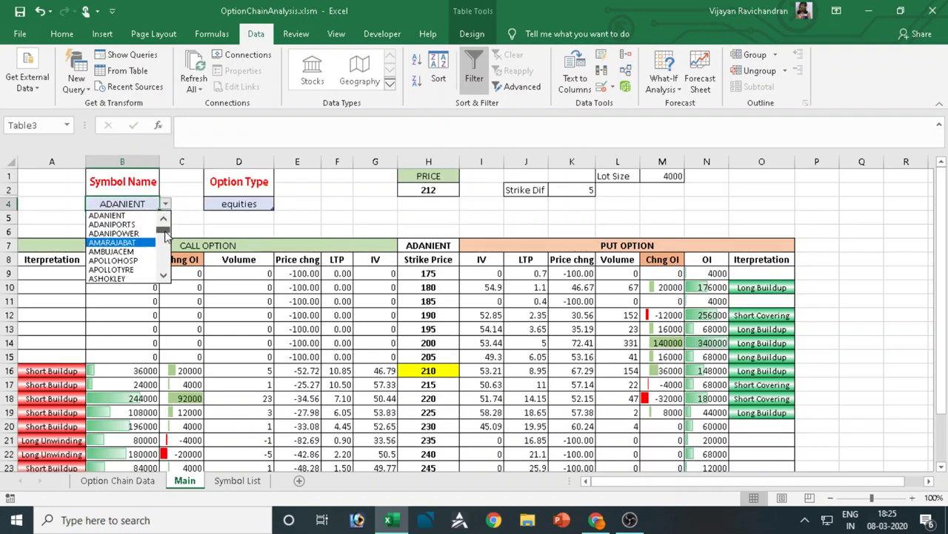
scroll(166, 236, up, 1)
click(134, 216)
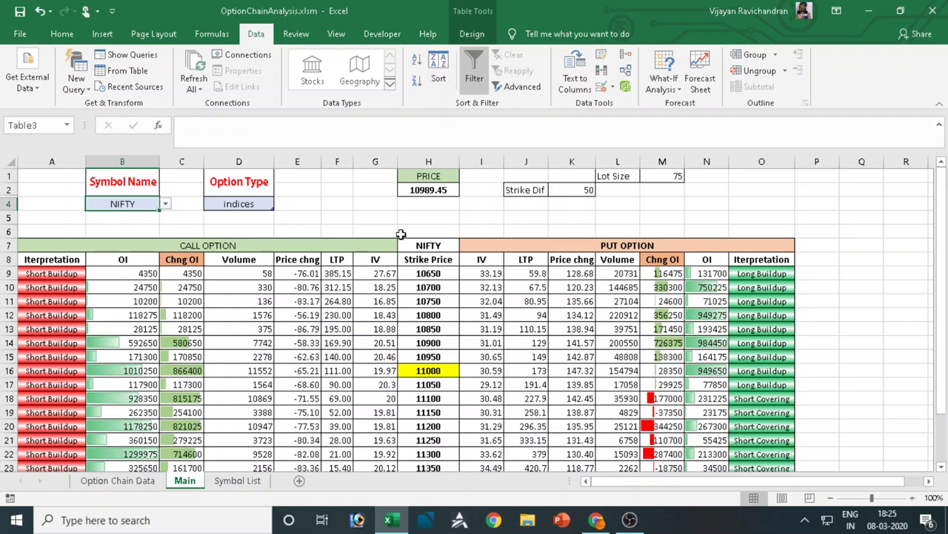
scroll(401, 234, down, 4)
scroll(398, 295, up, 4)
Close the option-chain workbook without saving and relaunch Excel from the Start search
key(ctrl+w)
click(474, 277)
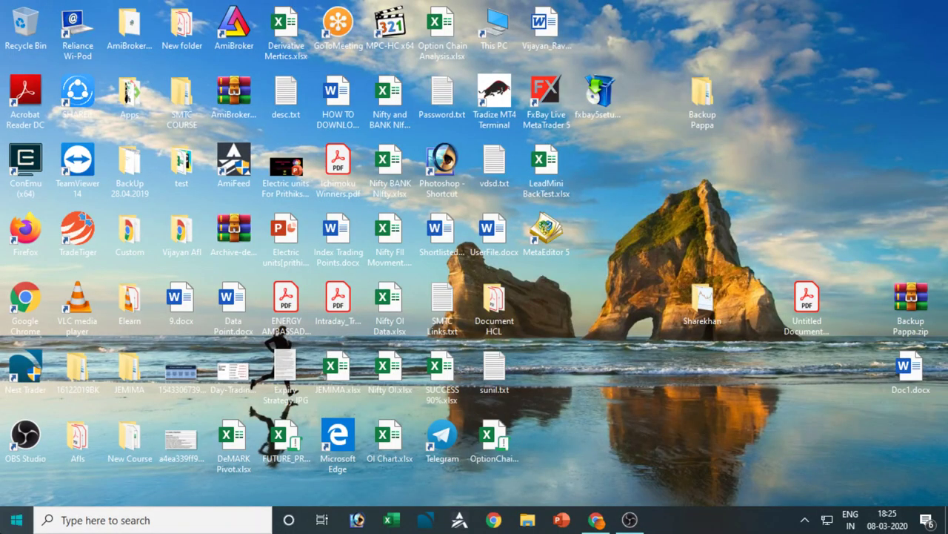
click(16, 519)
text(excel)
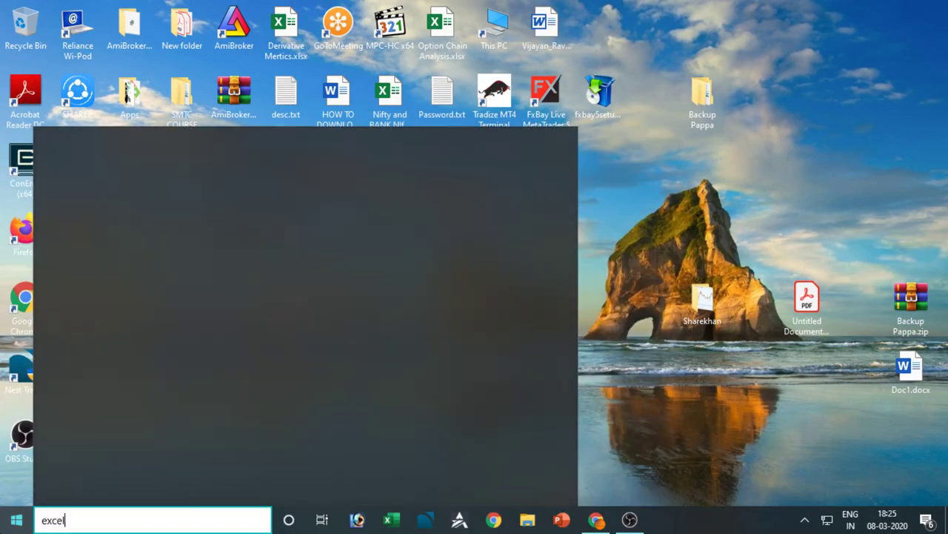
key(Return)
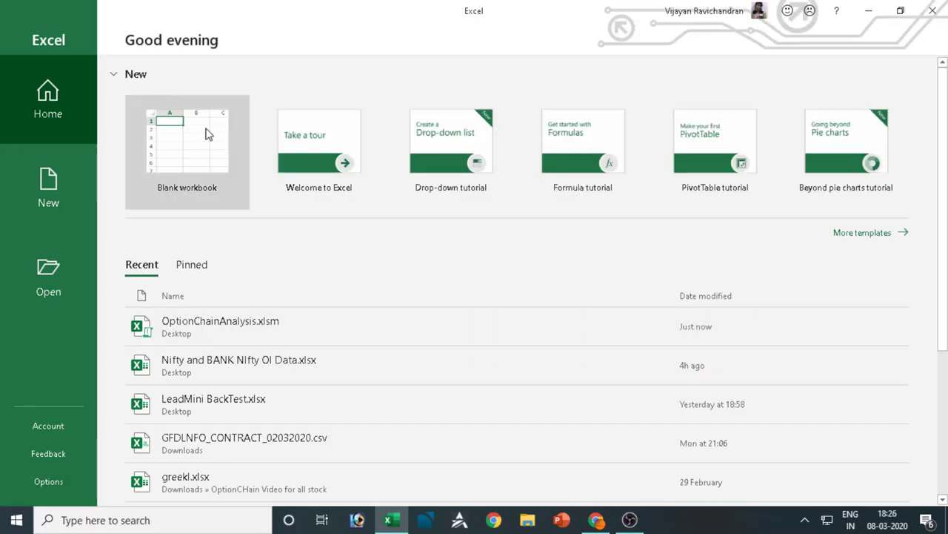
Create a blank workbook and start saving it to the Desktop
click(206, 129)
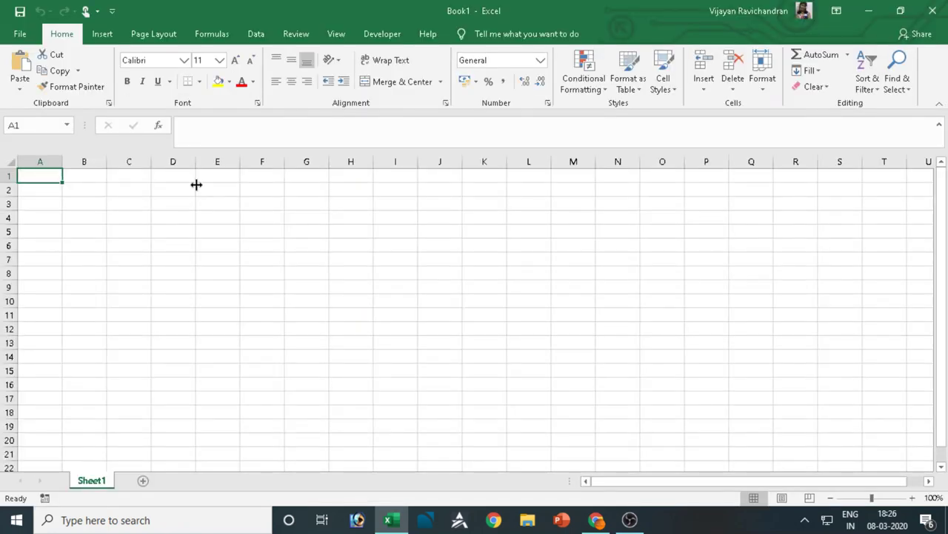
click(409, 354)
click(20, 33)
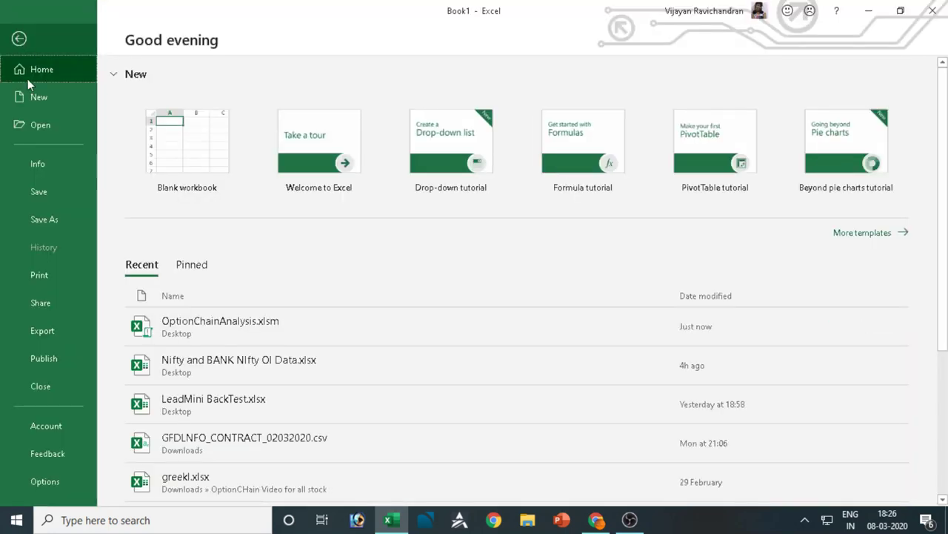
click(57, 220)
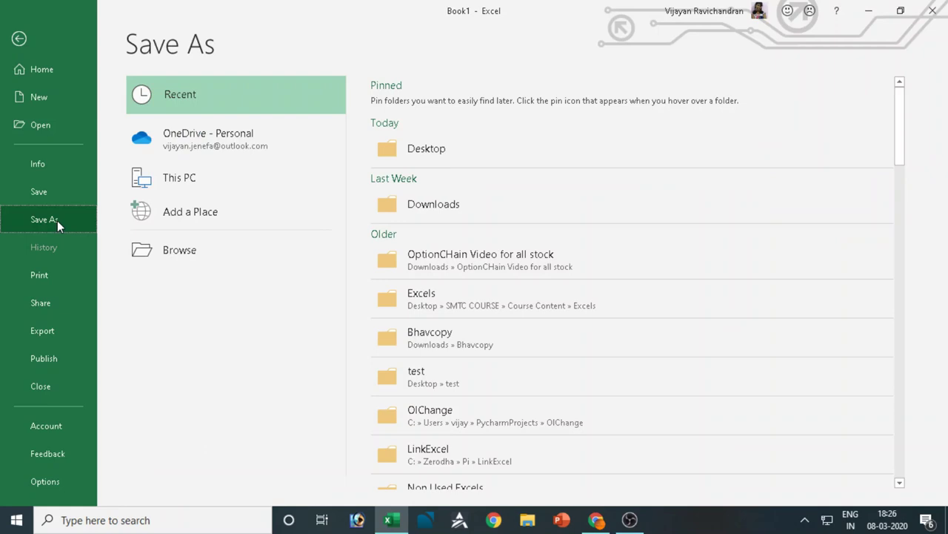
click(436, 149)
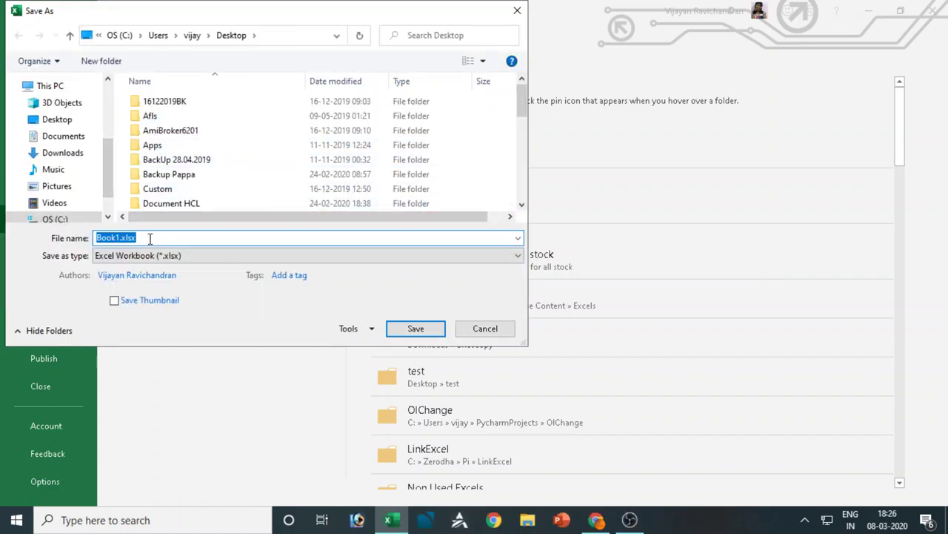
Save it as macro-enabled OptionChainData.xlsm, then close Excel
text(OI)
key(BackSpace)
key(BackSpace)
text(O)
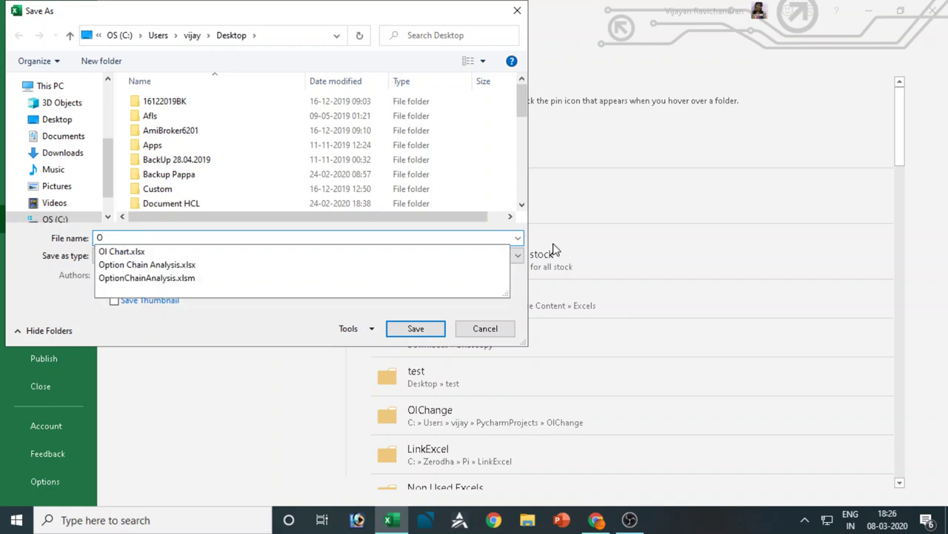
text(ptionChain)
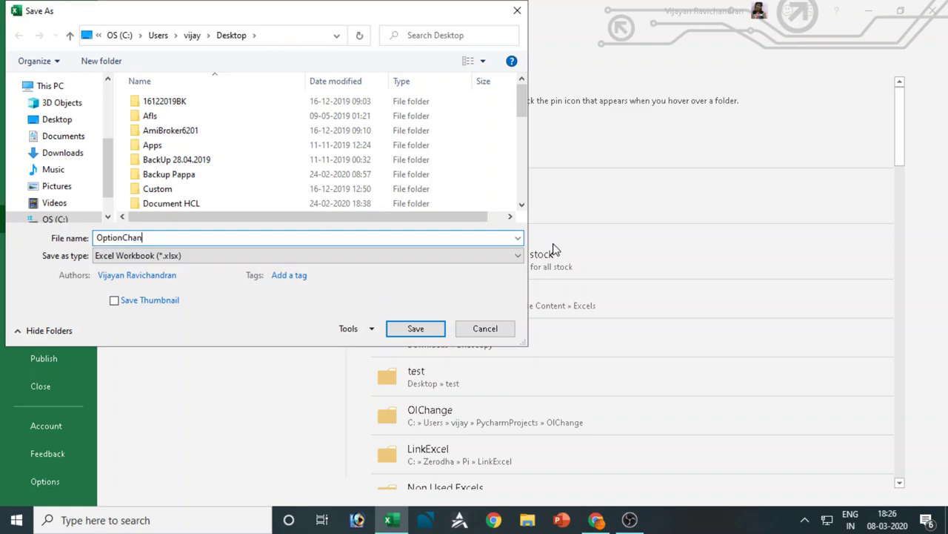
text(Day)
click(203, 256)
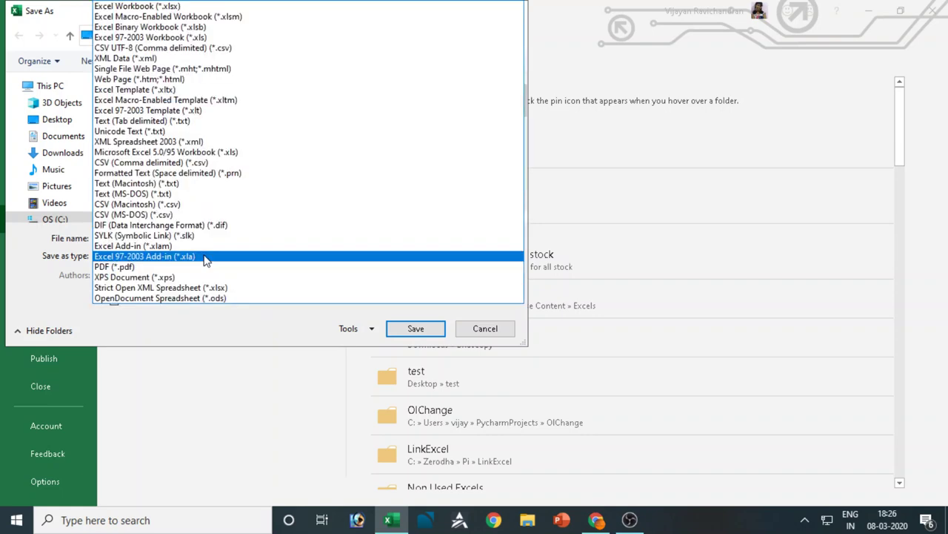
click(216, 16)
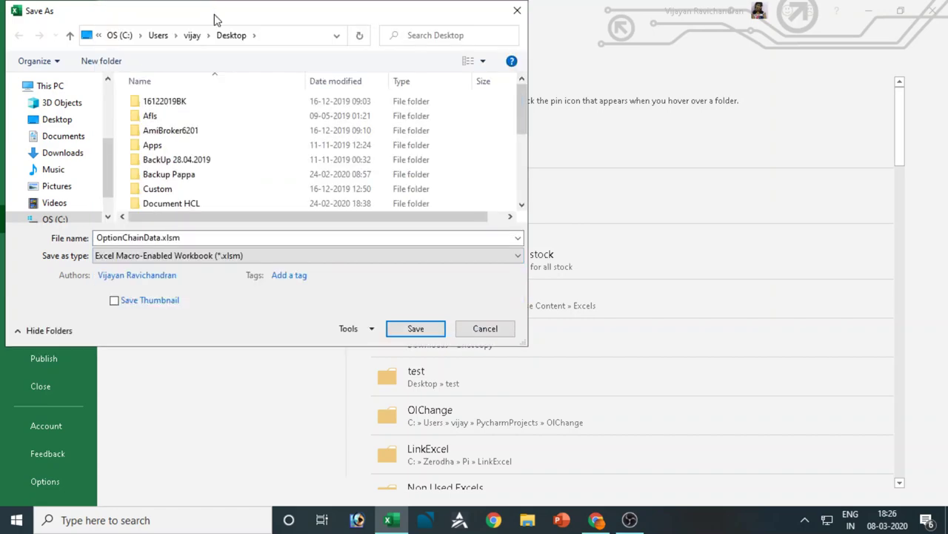
click(420, 330)
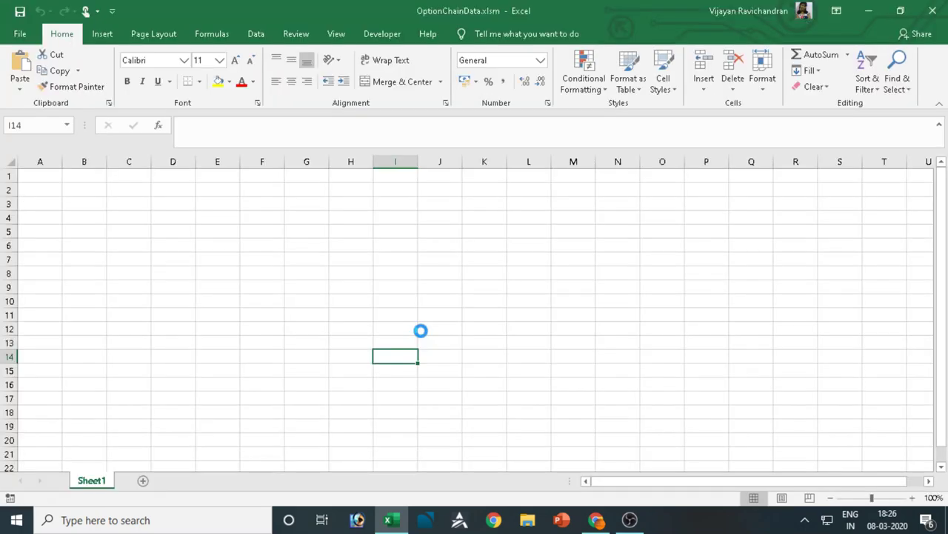
click(694, 256)
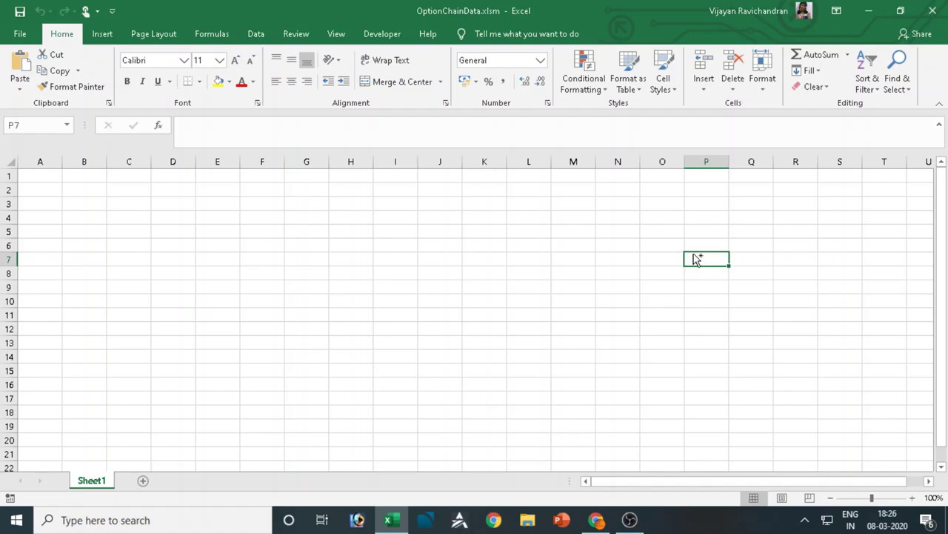
click(933, 10)
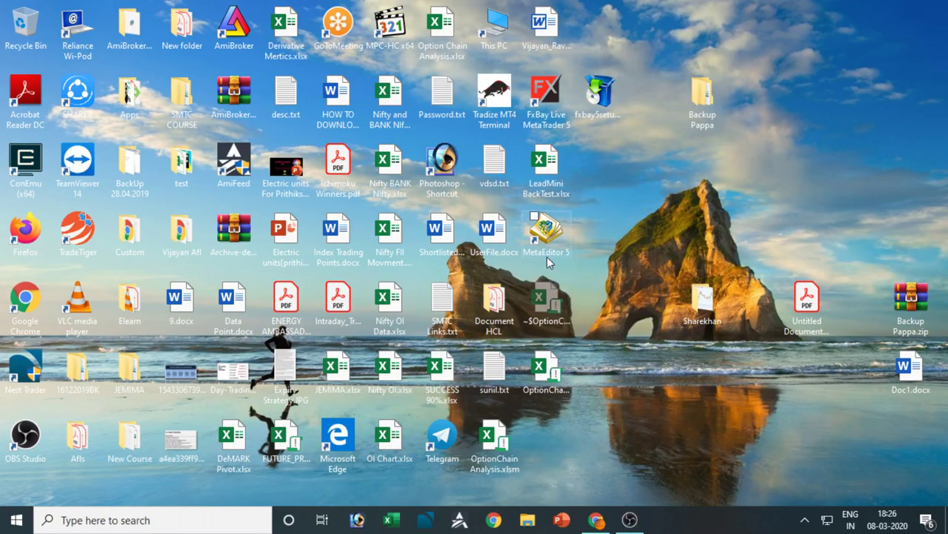
Drag the OptionChainData.xlsm icon to the desktop's top right and open it in Excel
click(563, 370)
drag(559, 373, 818, 109)
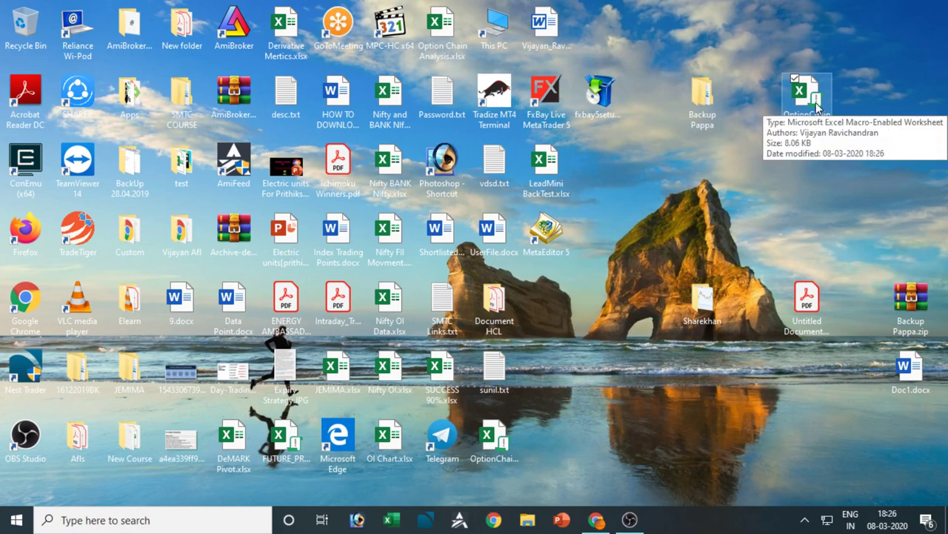
double_click(818, 110)
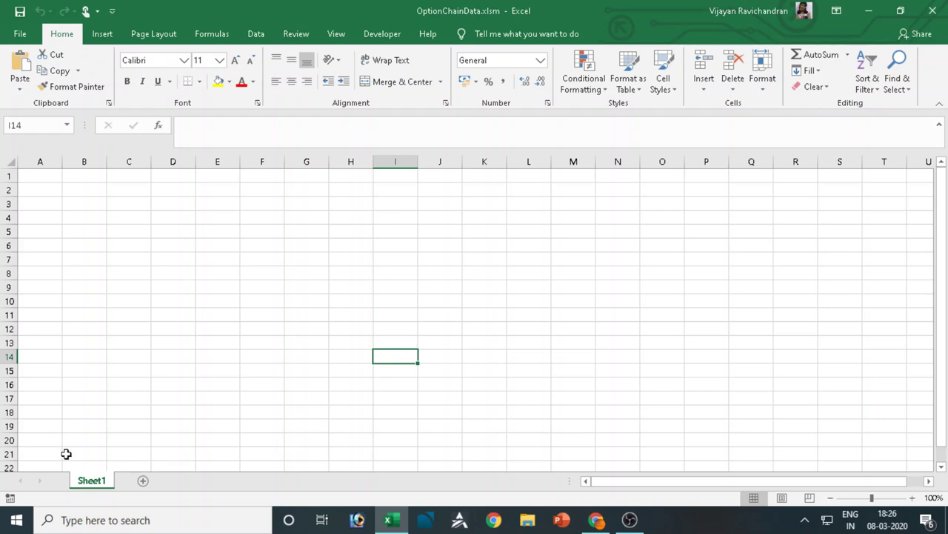
Rename Sheet1 to Option Data and add a second sheet named Main
double_click(76, 481)
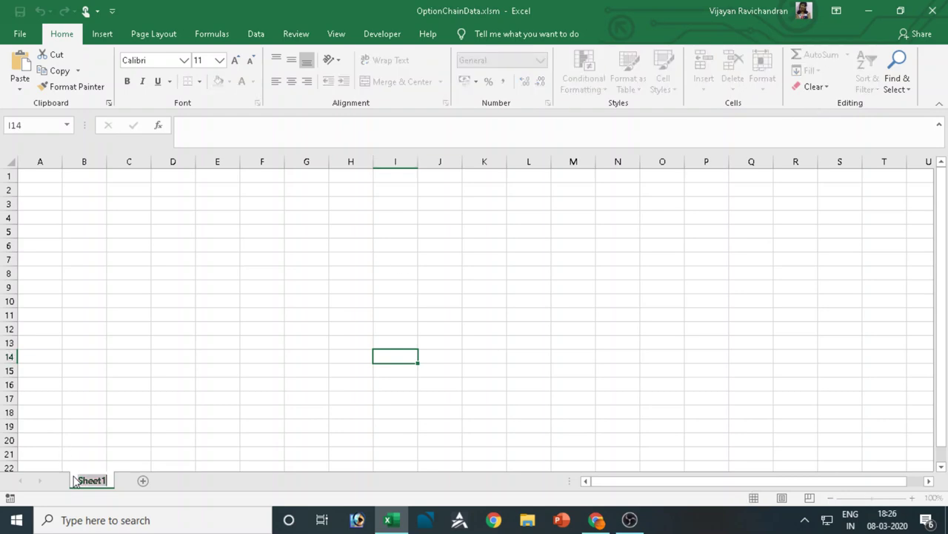
text(Option Data)
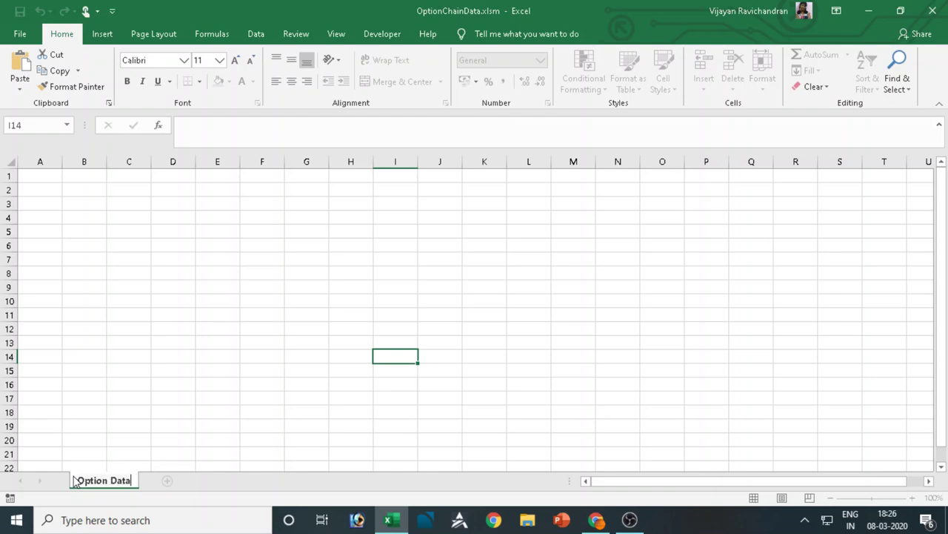
key(Return)
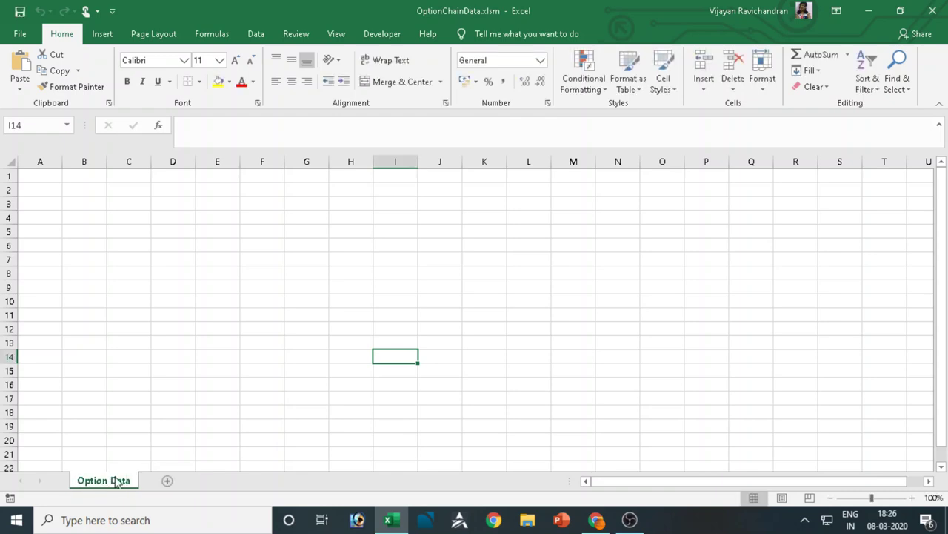
click(167, 480)
double_click(163, 481)
text(Main)
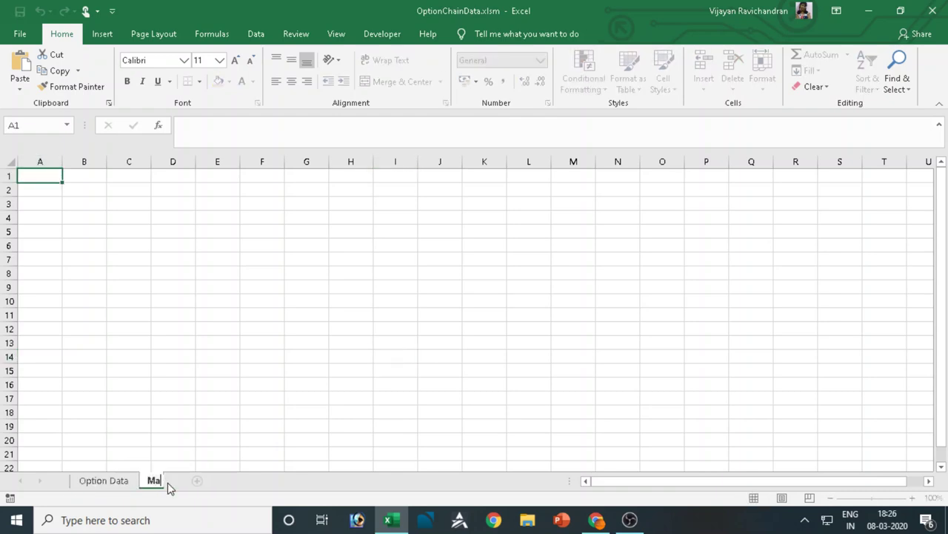
click(252, 430)
Add a third sheet named Symbol List
click(212, 479)
double_click(213, 479)
text(S)
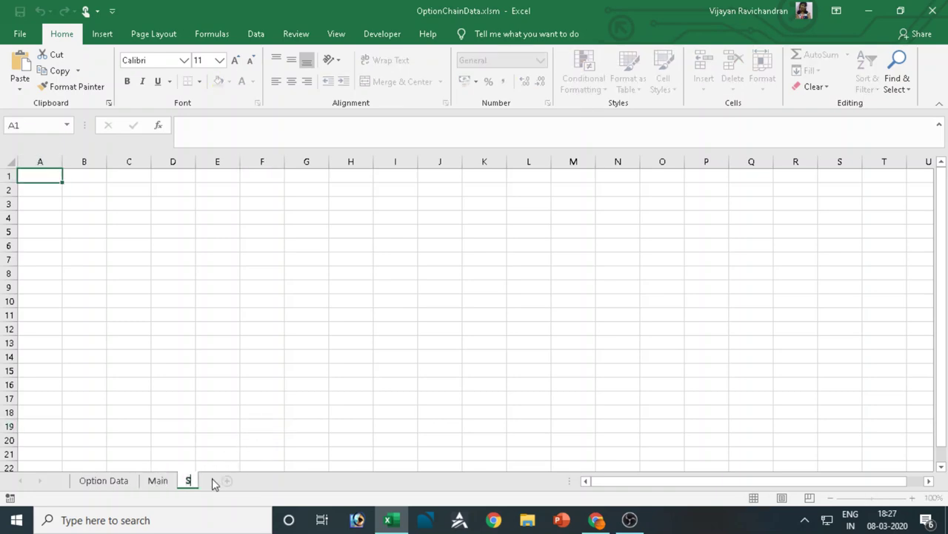
text(ymbol List)
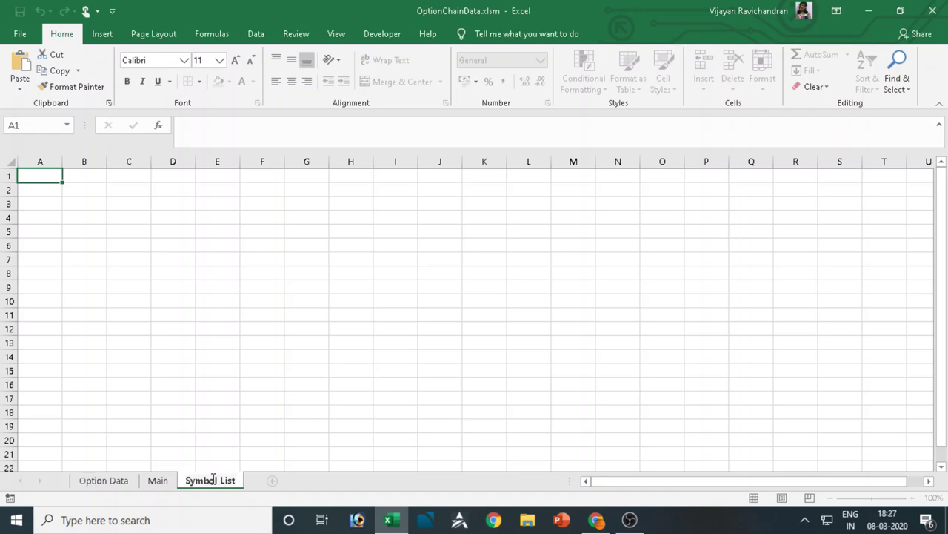
key(Return)
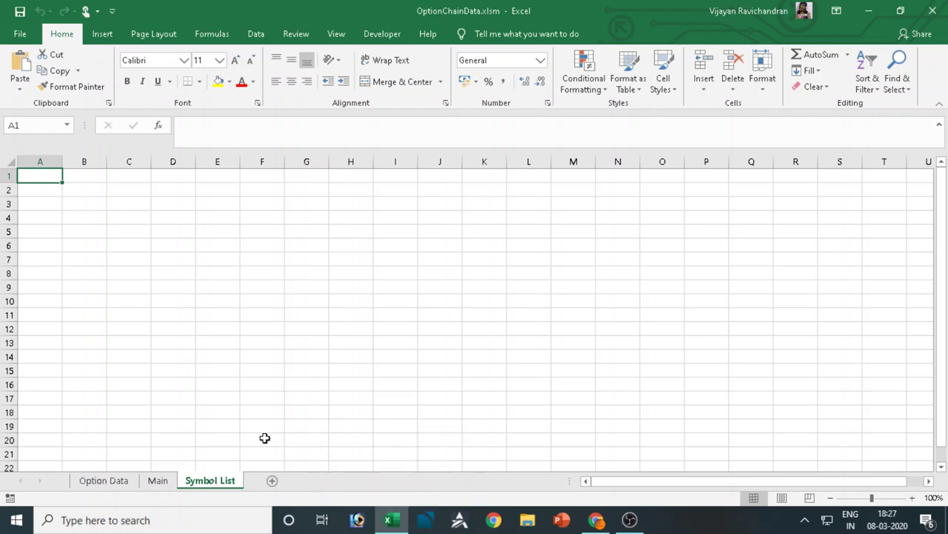
Open nseindia.com in a new Chrome tab and follow its link to the old www1.nseindia.com site
mouse_move(597, 519)
click(607, 415)
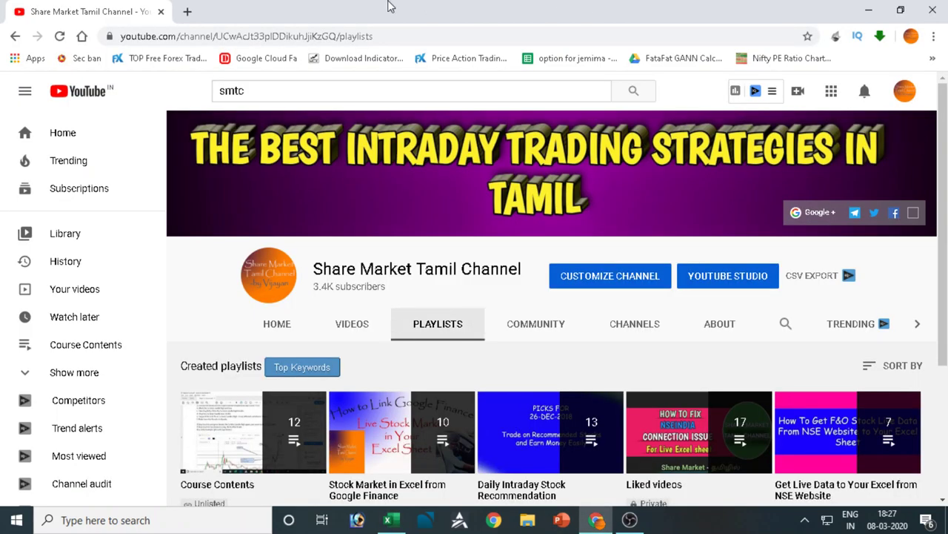
click(189, 11)
text(nseidn)
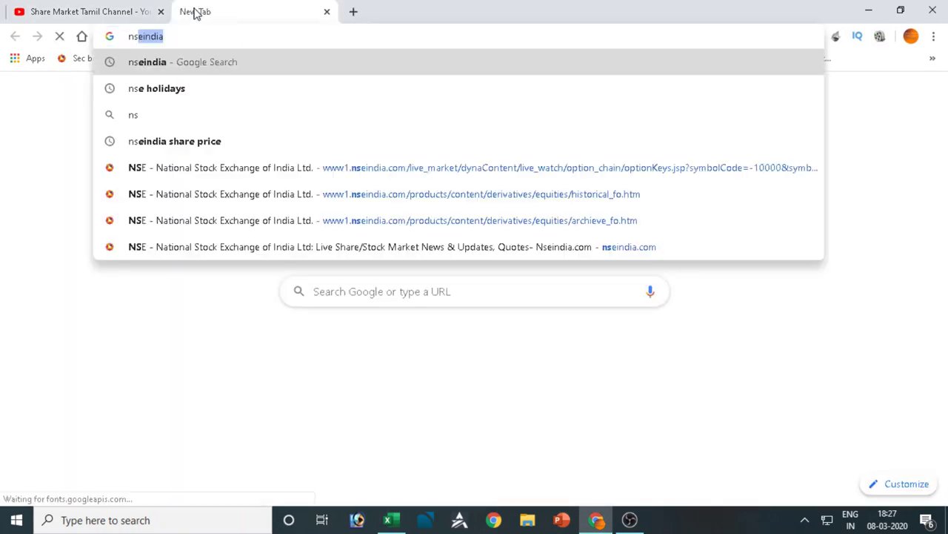
key(BackSpace)
key(BackSpace)
text(ndia.c)
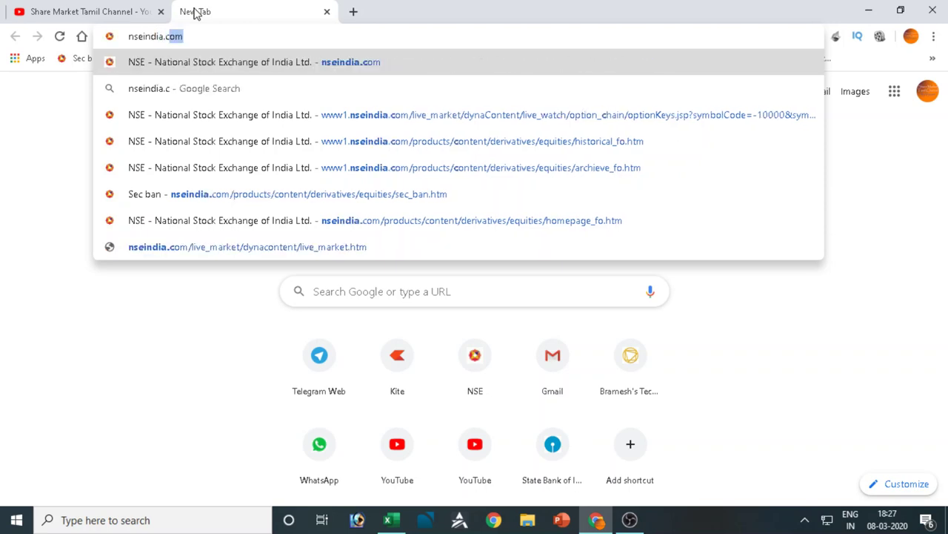
key(Return)
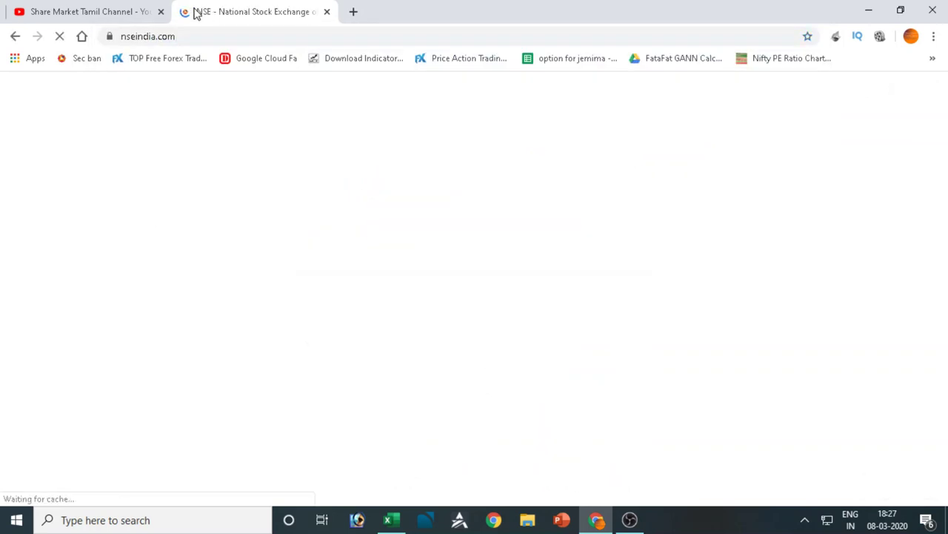
click(236, 41)
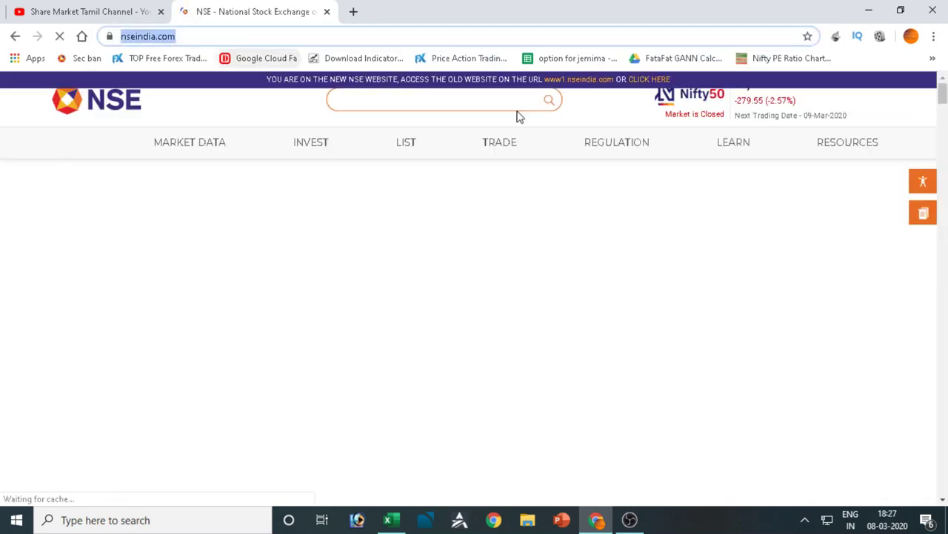
click(656, 81)
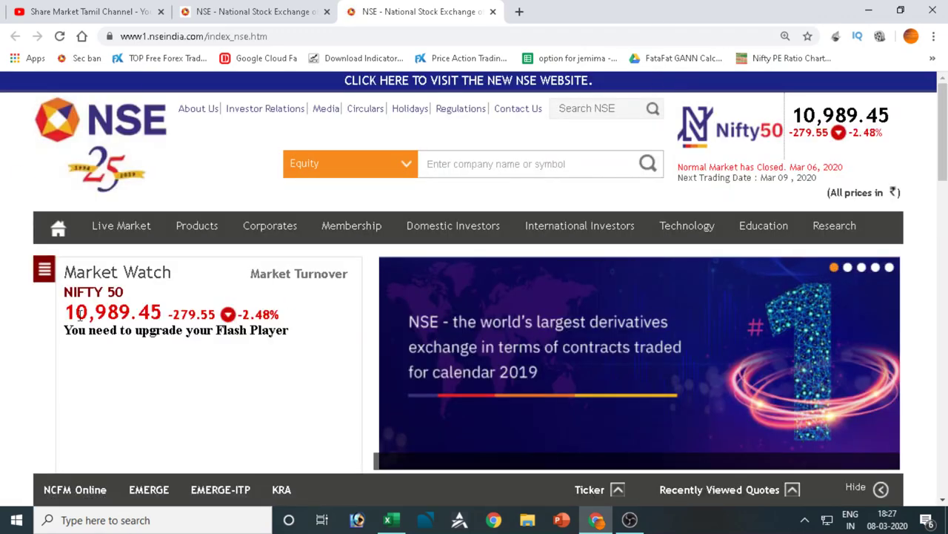
Open NSE's Equity Stock Watch page and switch its view to FO Stocks
mouse_move(115, 229)
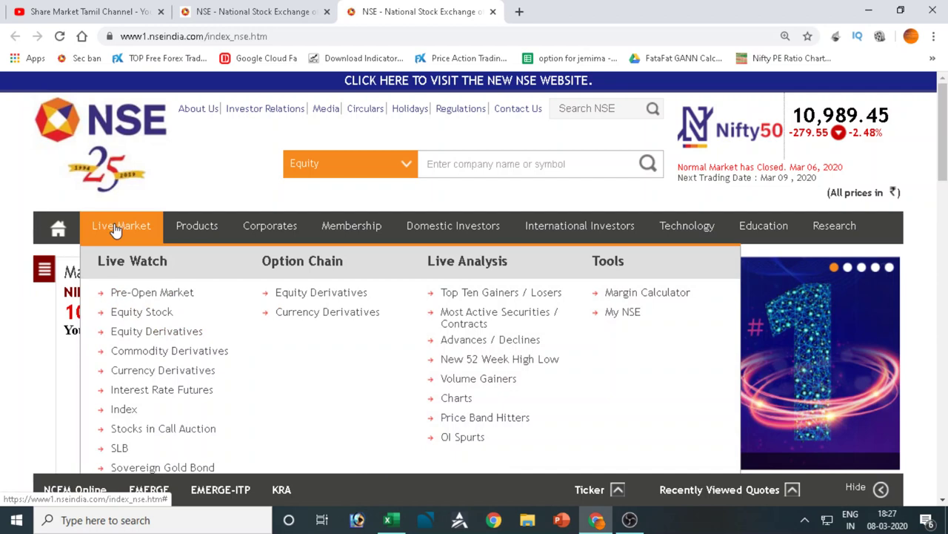
click(139, 314)
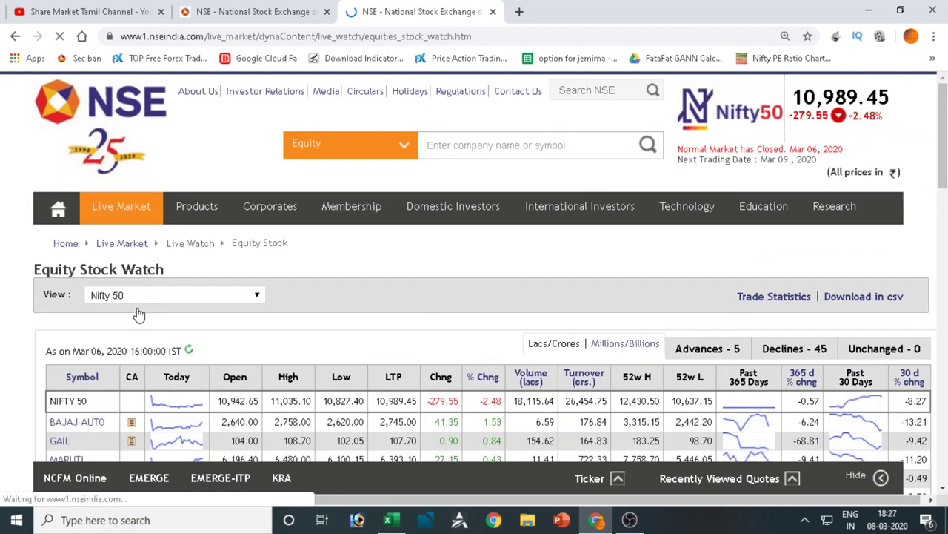
scroll(139, 313, down, 3)
scroll(680, 337, down, 4)
scroll(681, 338, up, 4)
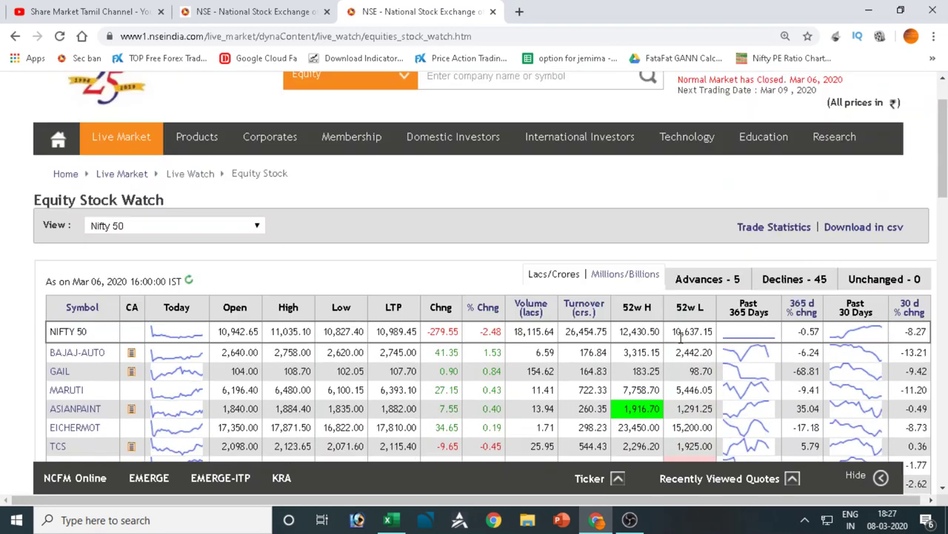
click(256, 296)
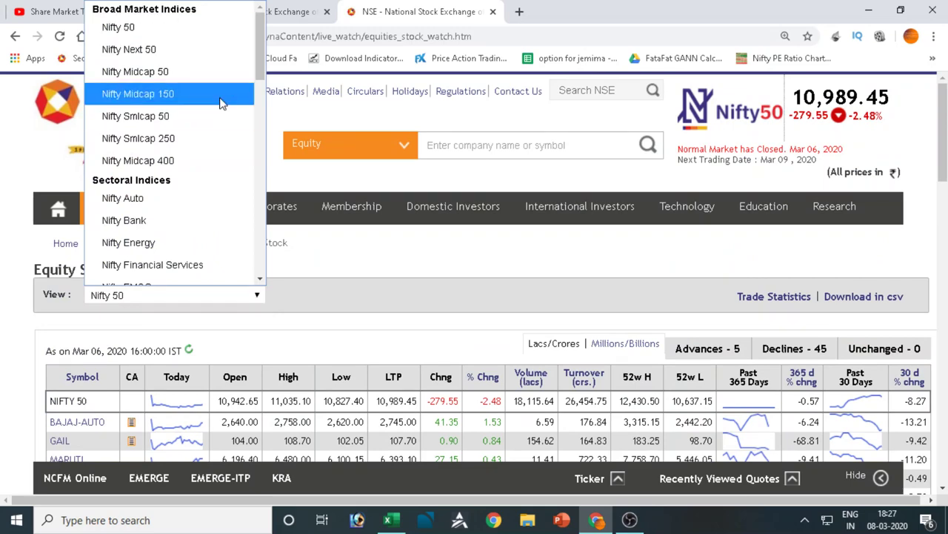
scroll(223, 119, down, 10)
click(226, 119)
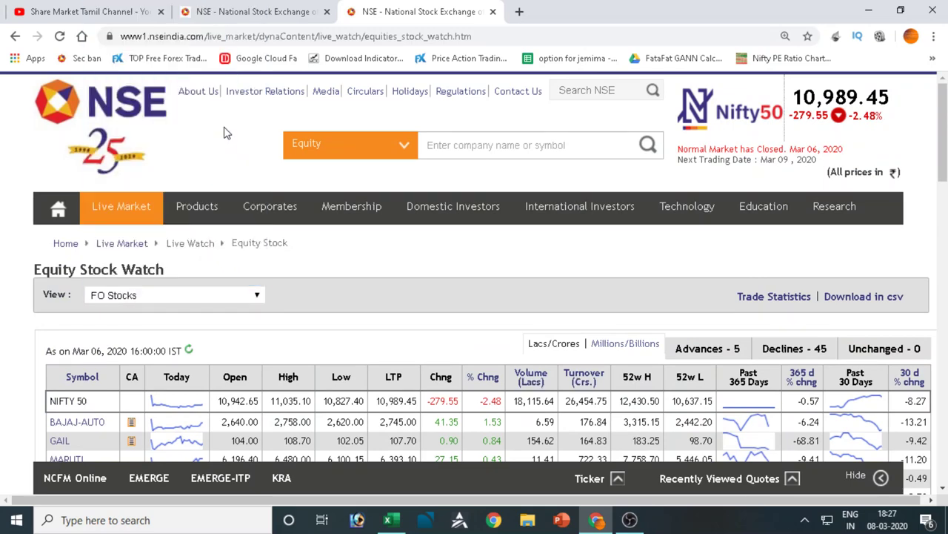
scroll(627, 423, down, 15)
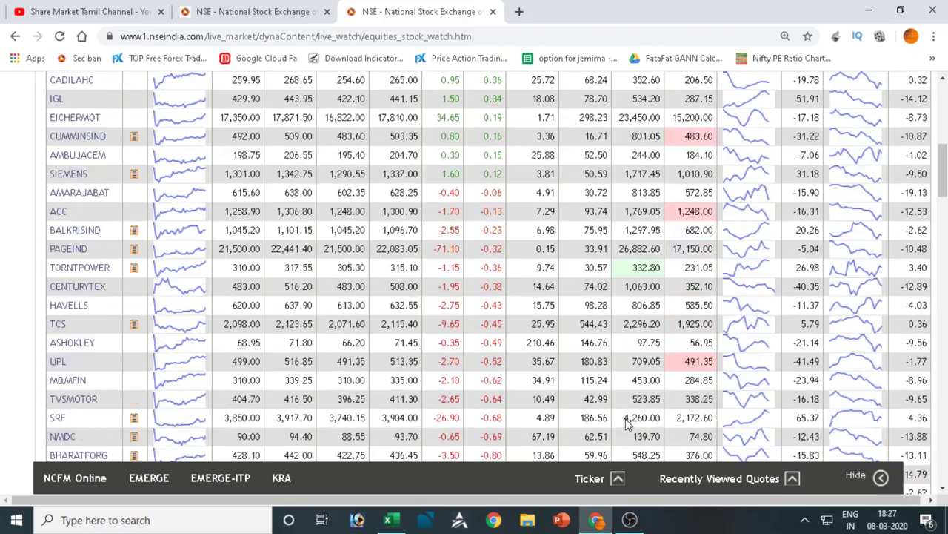
scroll(626, 422, down, 5)
scroll(593, 400, up, 20)
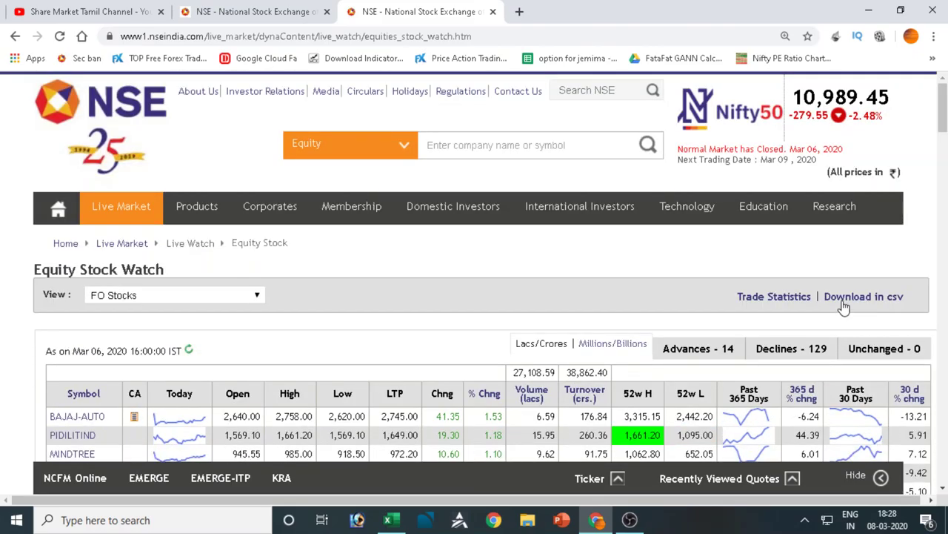
Download the FO Stocks table as data.csv and open it in Excel
click(843, 299)
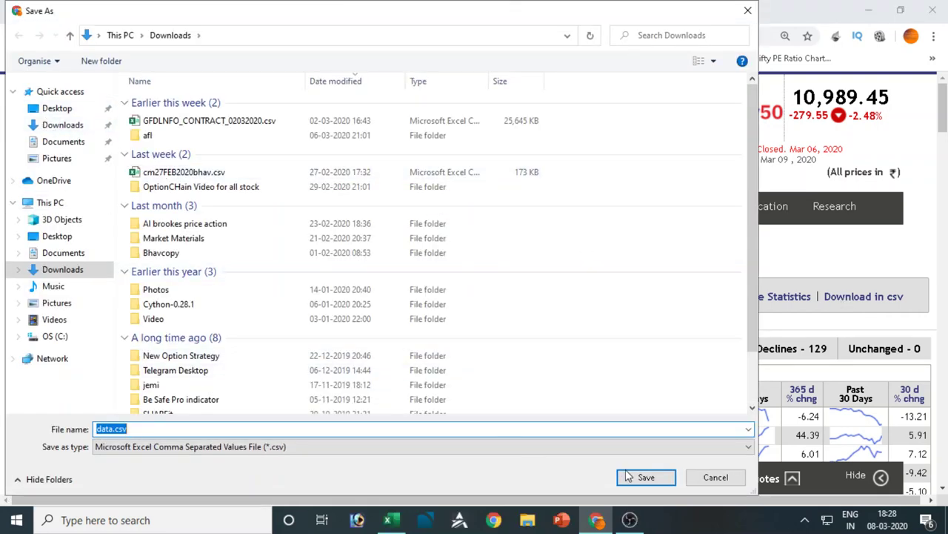
click(630, 476)
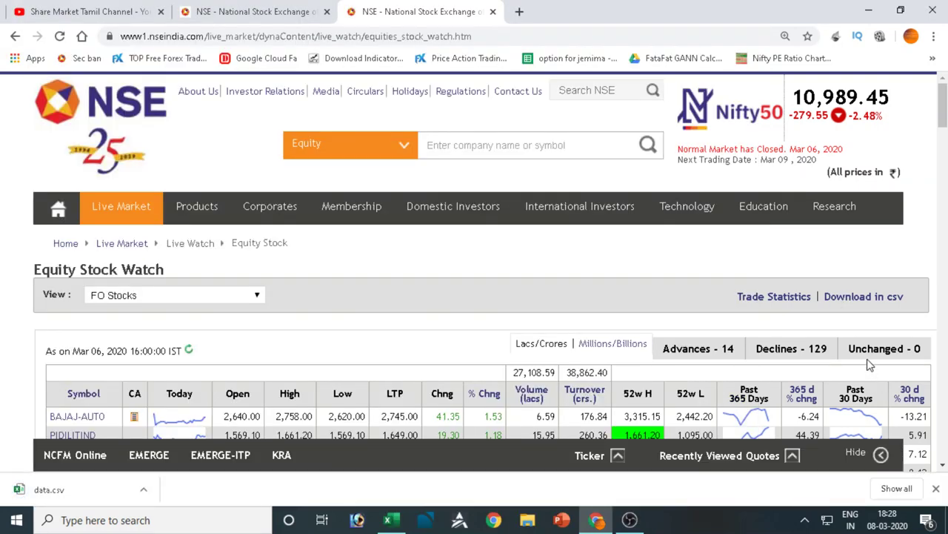
click(143, 489)
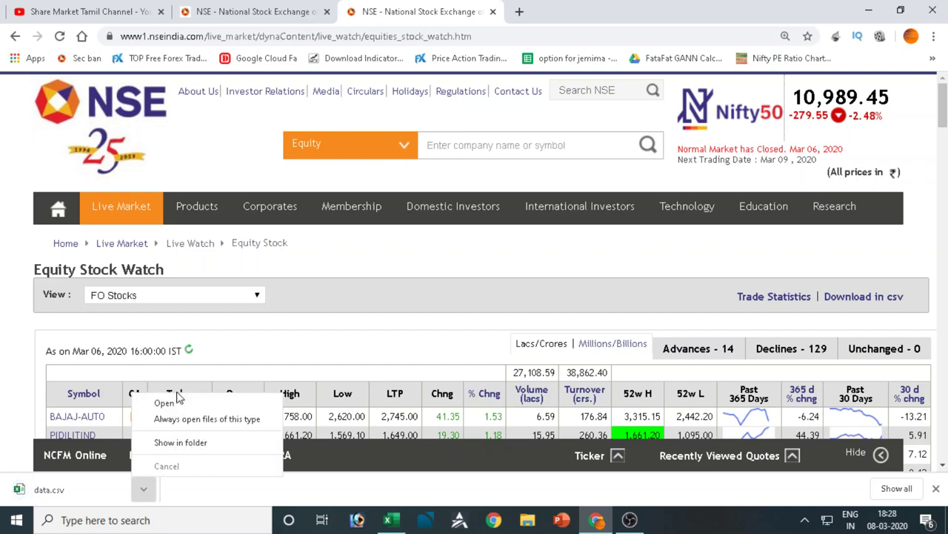
click(176, 397)
click(143, 490)
click(166, 403)
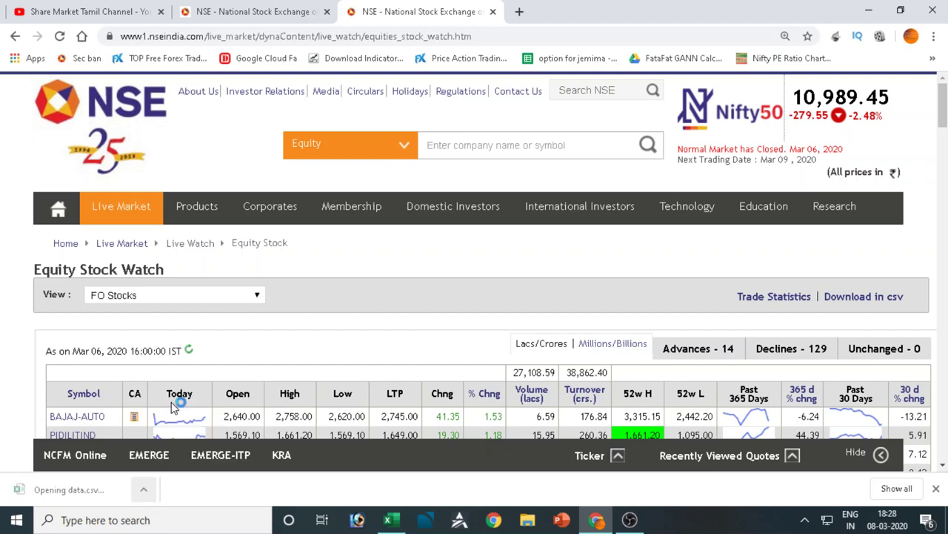
click(336, 243)
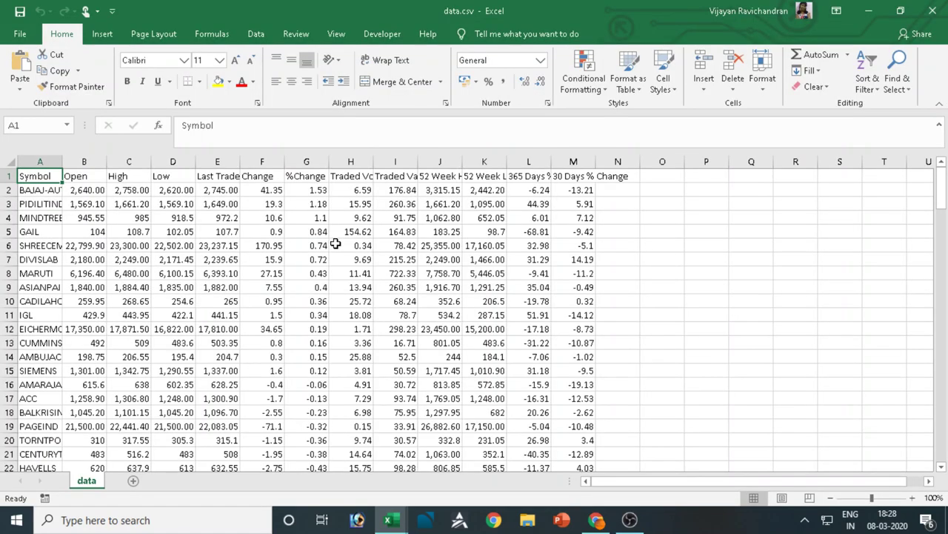
Filter the header row and sort the stock data A to Z by Symbol
click(12, 176)
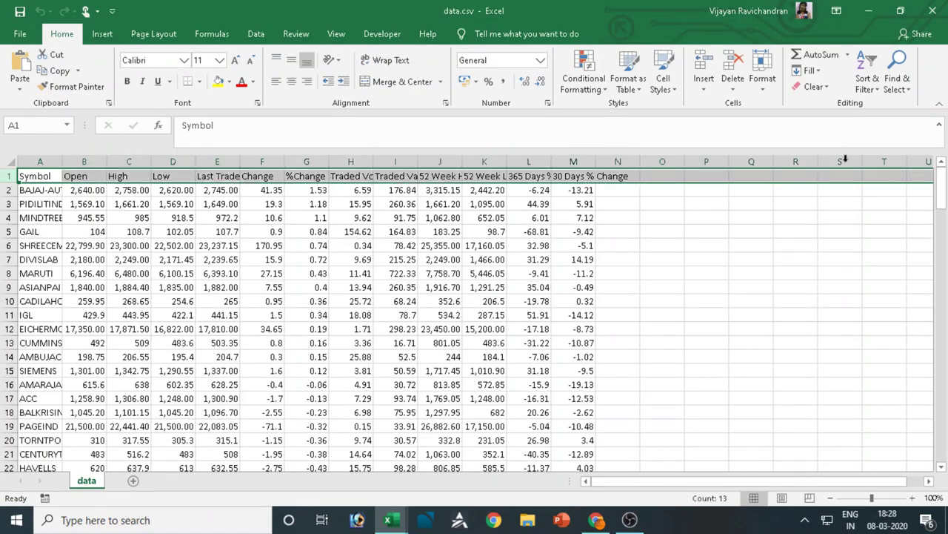
click(867, 81)
click(878, 152)
click(84, 259)
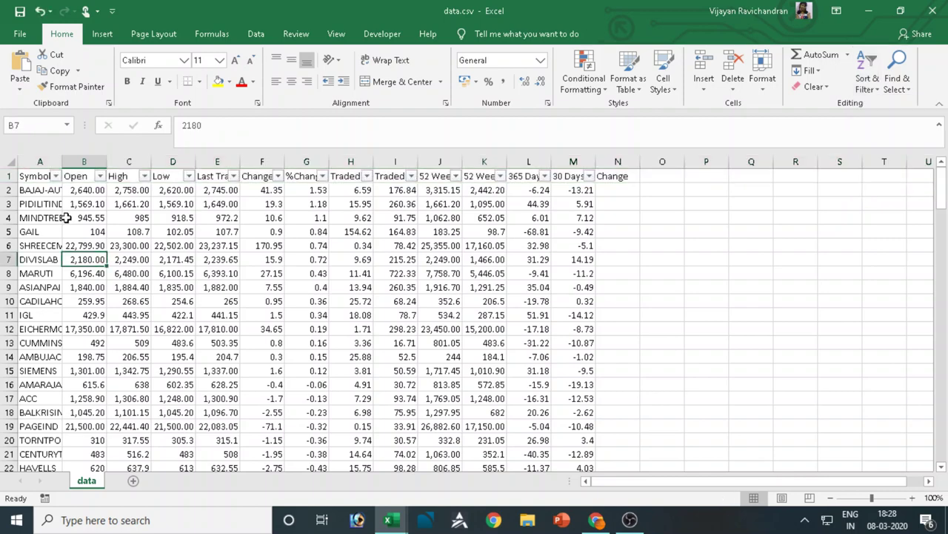
click(56, 175)
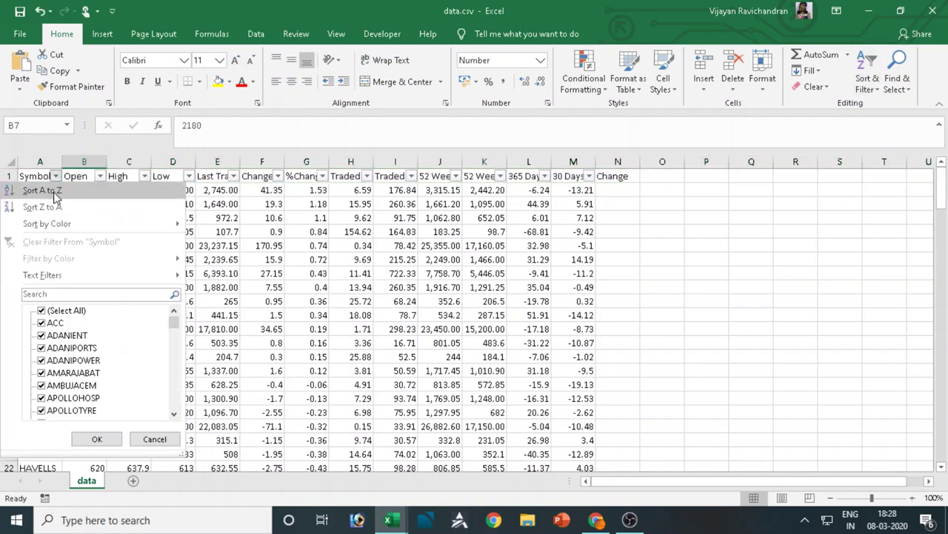
click(55, 193)
click(132, 314)
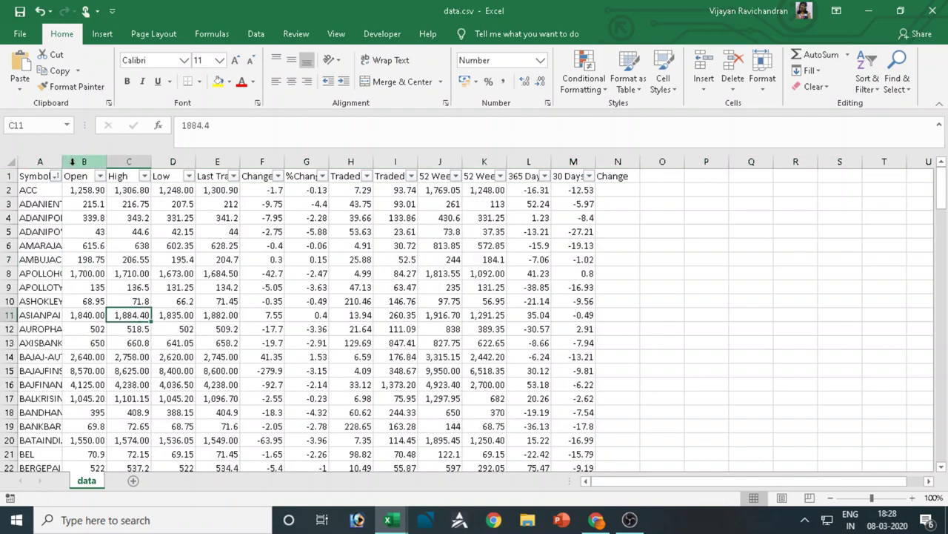
Autofit column A, copy all symbols ACC through ZEEL, and switch to OptionChainData.xlsm
double_click(66, 161)
click(177, 357)
click(55, 189)
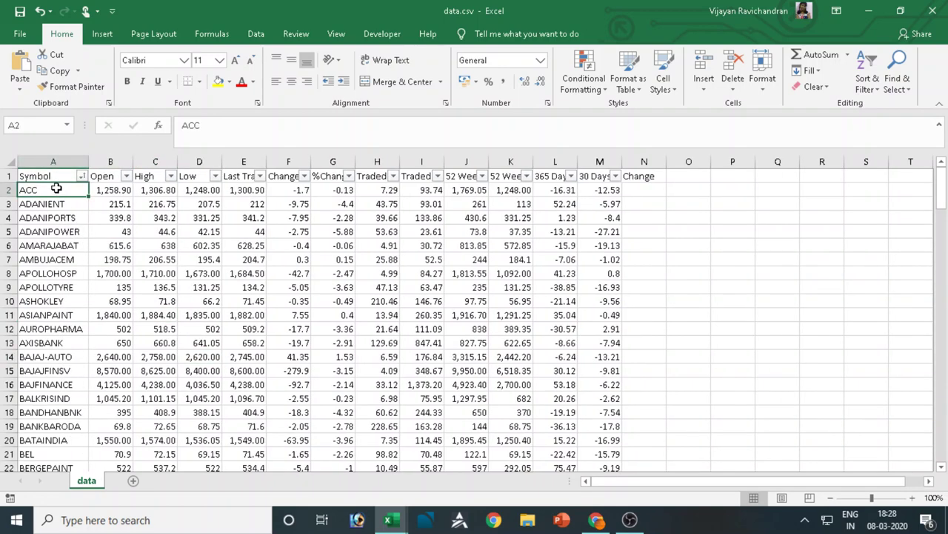
key(ctrl+shift+Down)
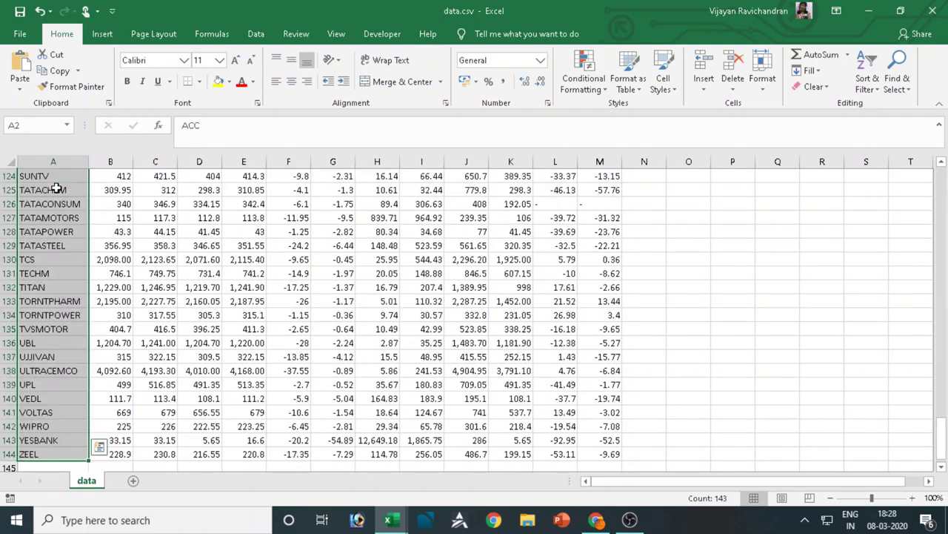
key(ctrl+c)
key(alt+Tab)
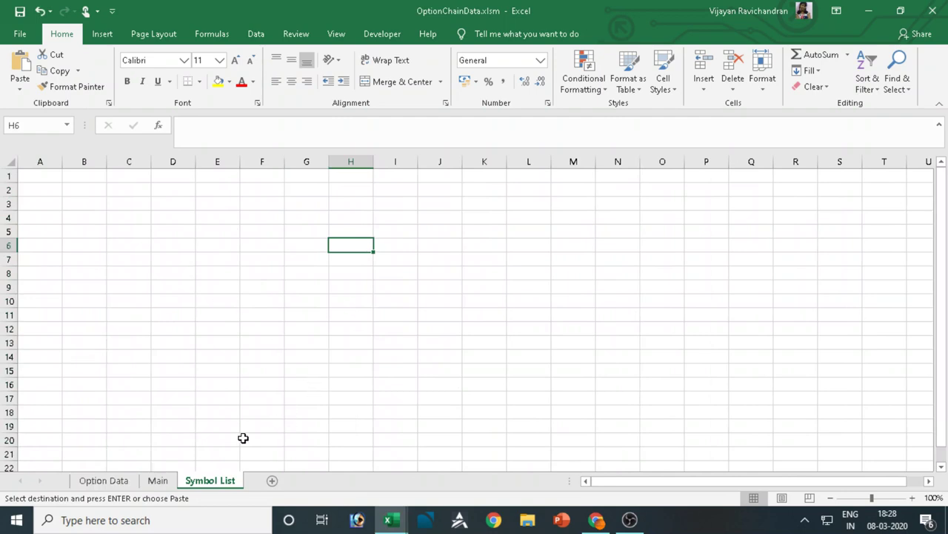
Paste the copied symbols starting at B5 and autofit column B
click(95, 230)
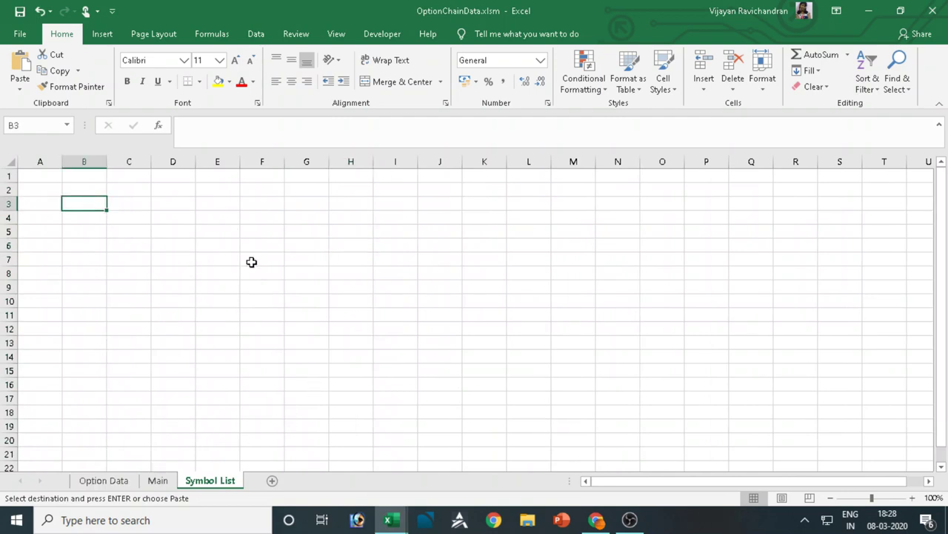
key(ctrl+v)
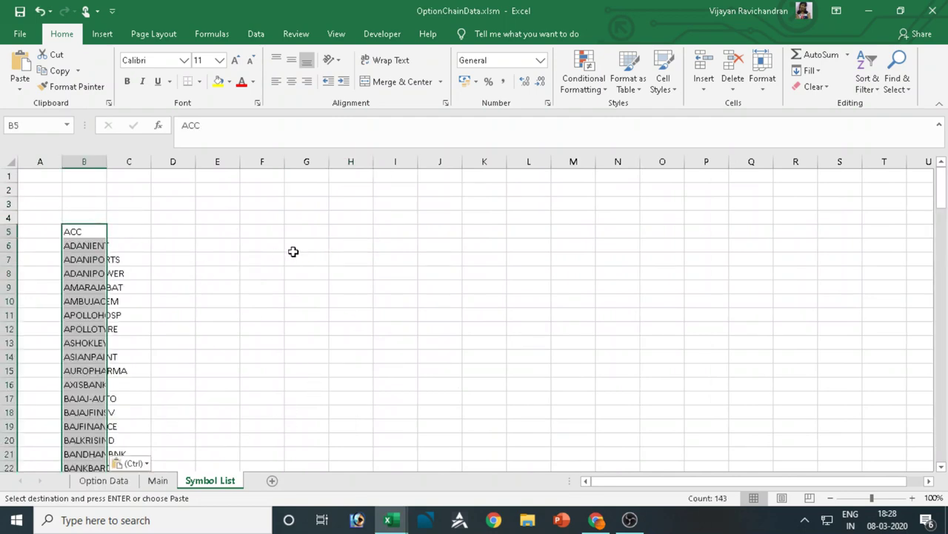
double_click(107, 160)
click(679, 333)
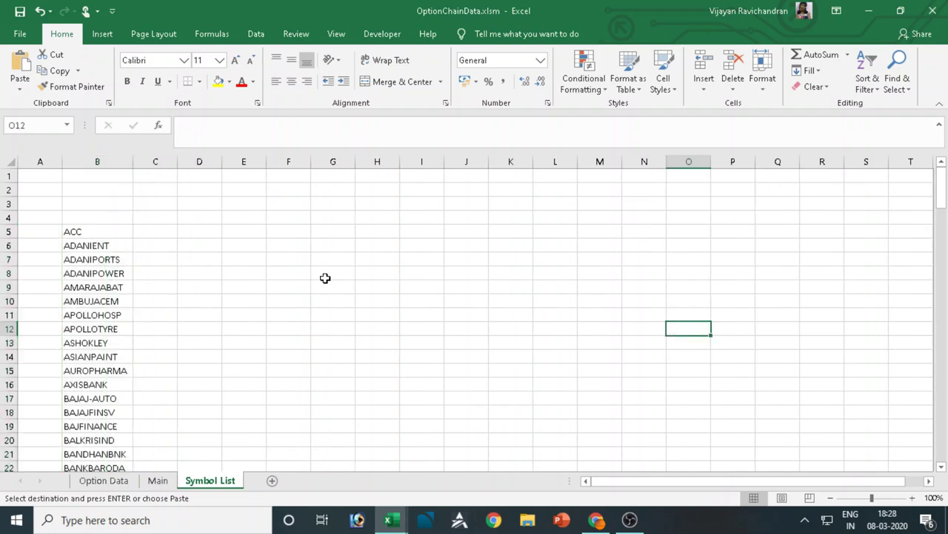
click(95, 218)
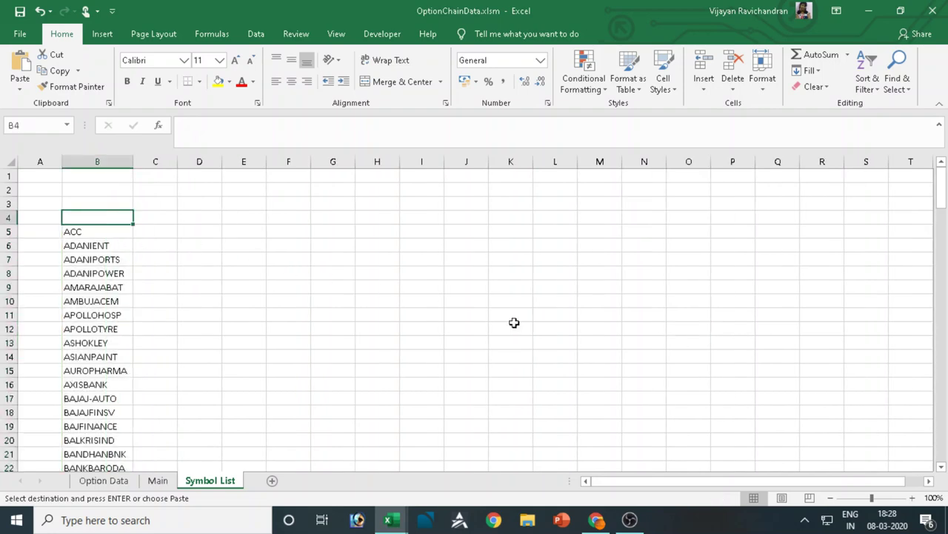
Enter NIFTY in B3, BANKNIFTY in B4, and the header Scrips in B2
click(72, 198)
text(Nif)
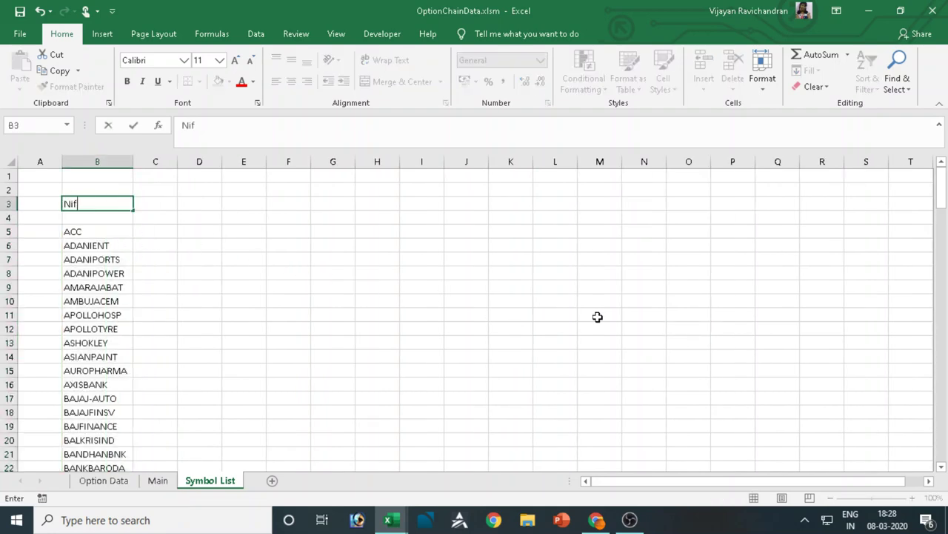
text(NIFTY)
key(Return)
text(BANKNIFTY)
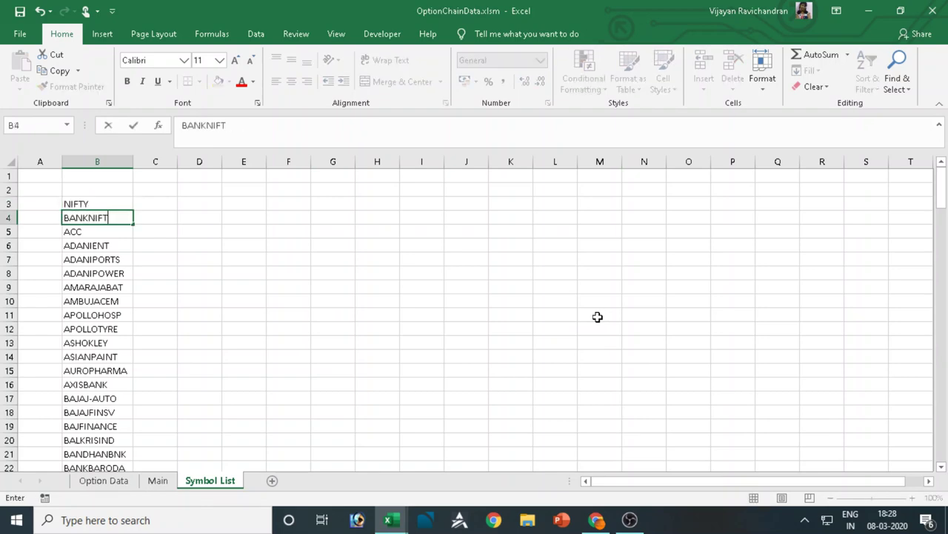
key(Return)
click(124, 191)
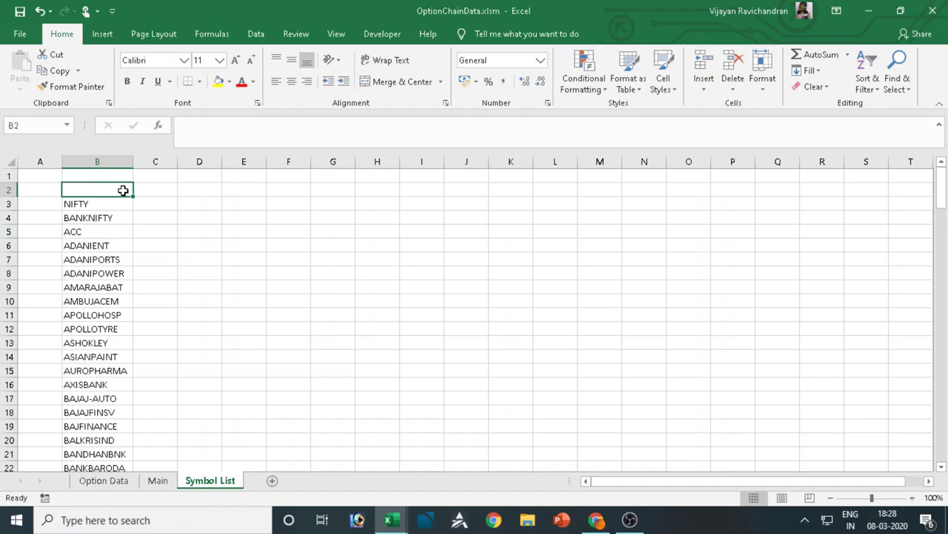
text(Symbol)
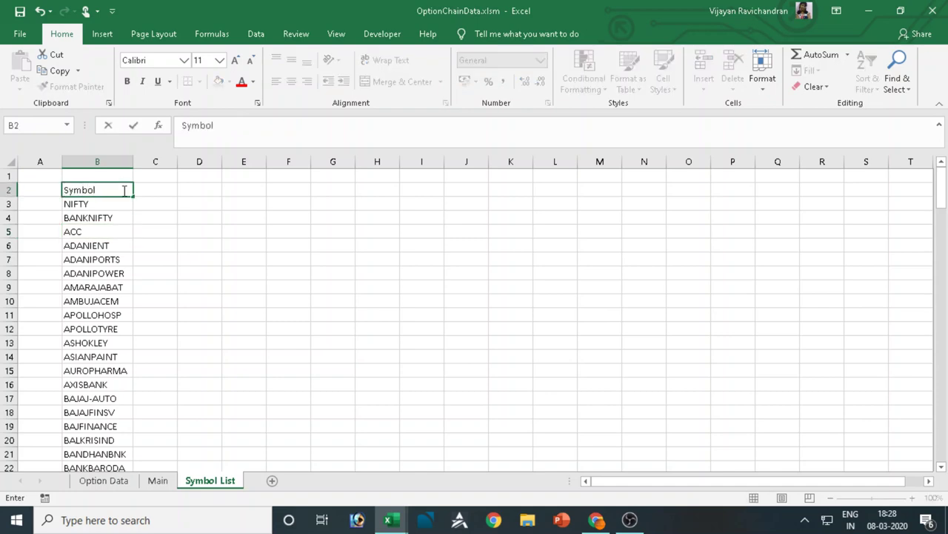
text(o)
key(BackSpace)
key(BackSpace)
key(BackSpace)
key(BackSpace)
key(BackSpace)
text(Scrips)
key(Return)
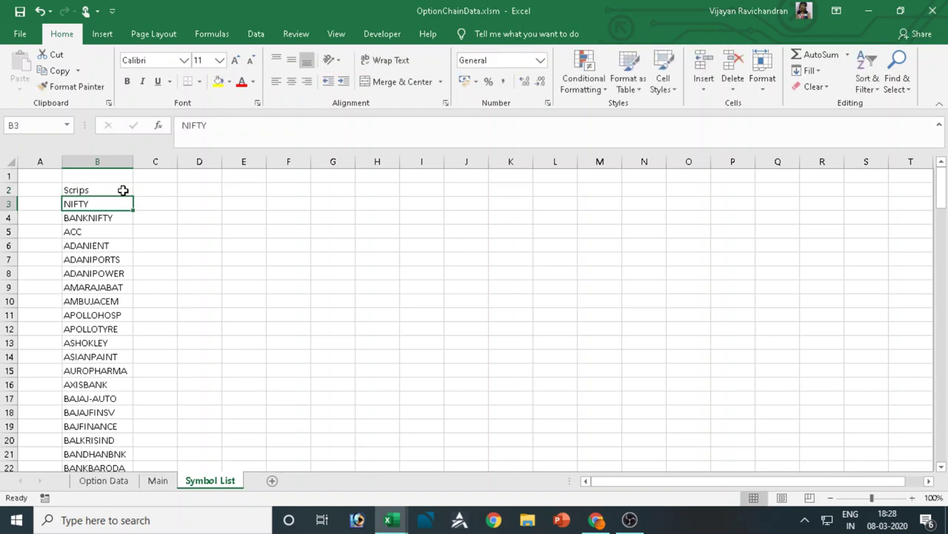
click(123, 191)
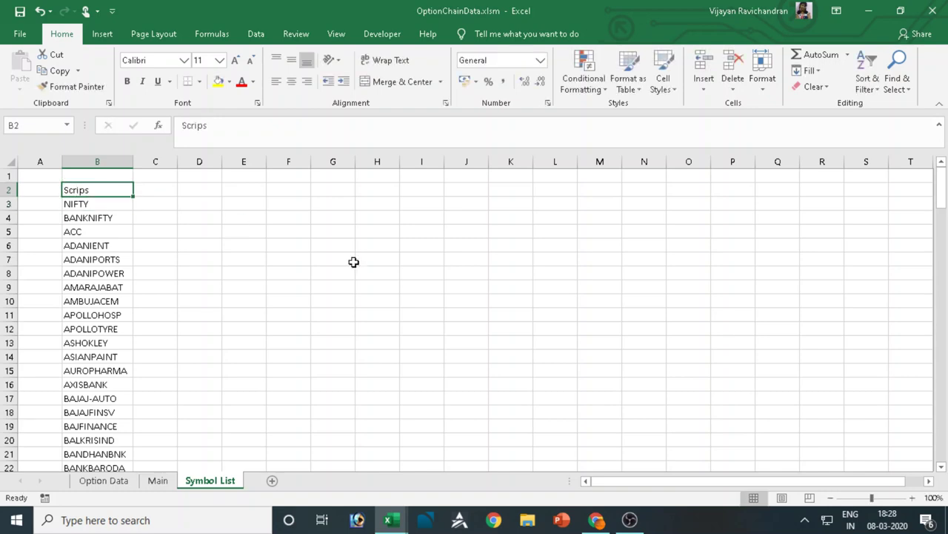
scroll(432, 303, down, 4)
scroll(432, 303, up, 4)
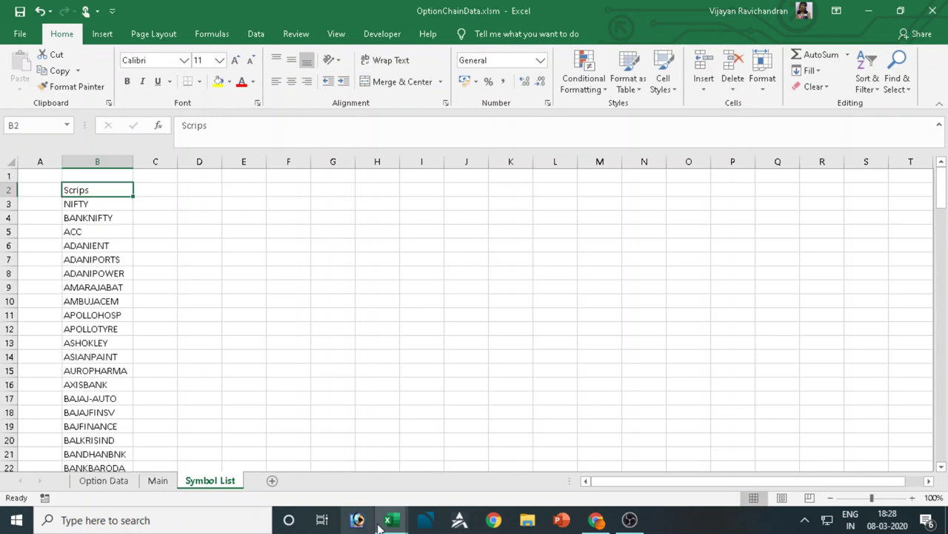
Close the data.csv workbook, discarding its unsaved changes
mouse_move(389, 520)
click(508, 449)
key(ctrl+w)
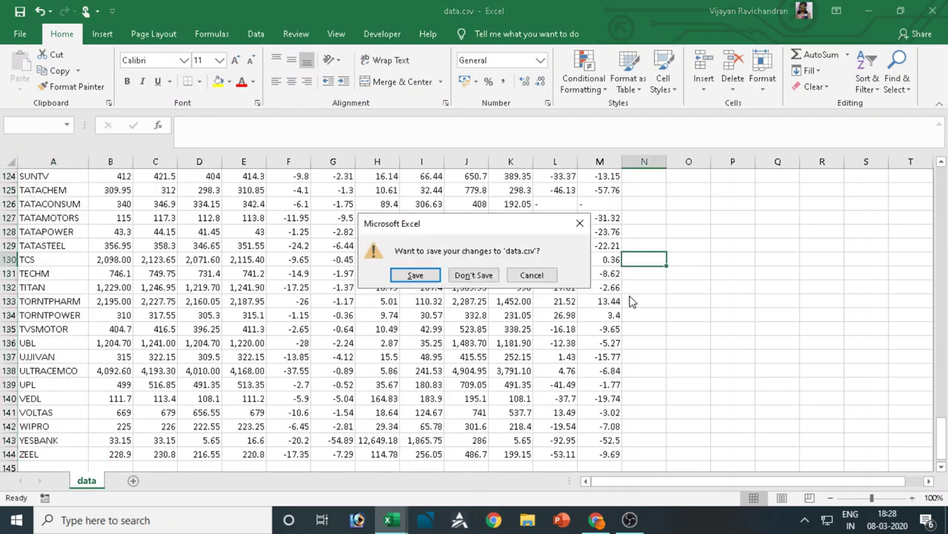
click(489, 275)
Close the extra NSE tab in Chrome and return to the OptionChainData workbook
mouse_move(606, 510)
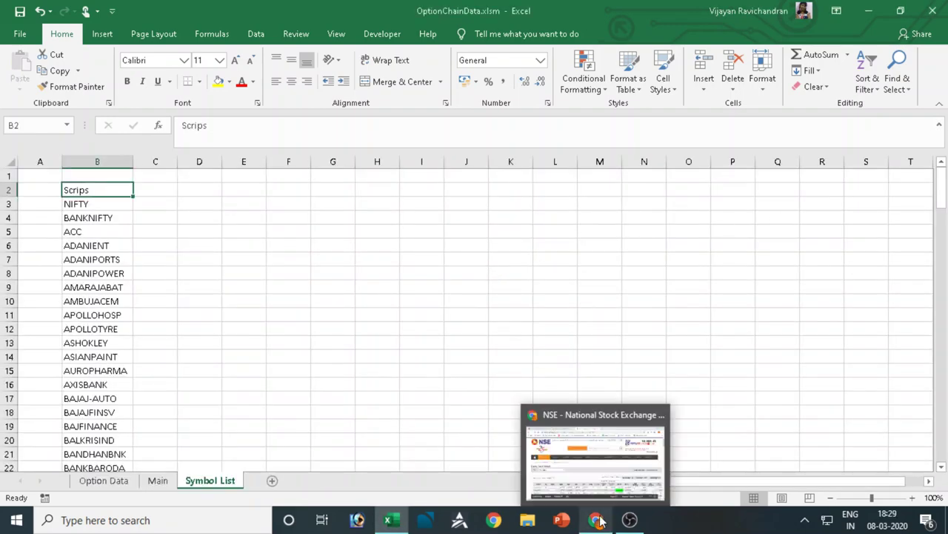
click(604, 445)
click(493, 12)
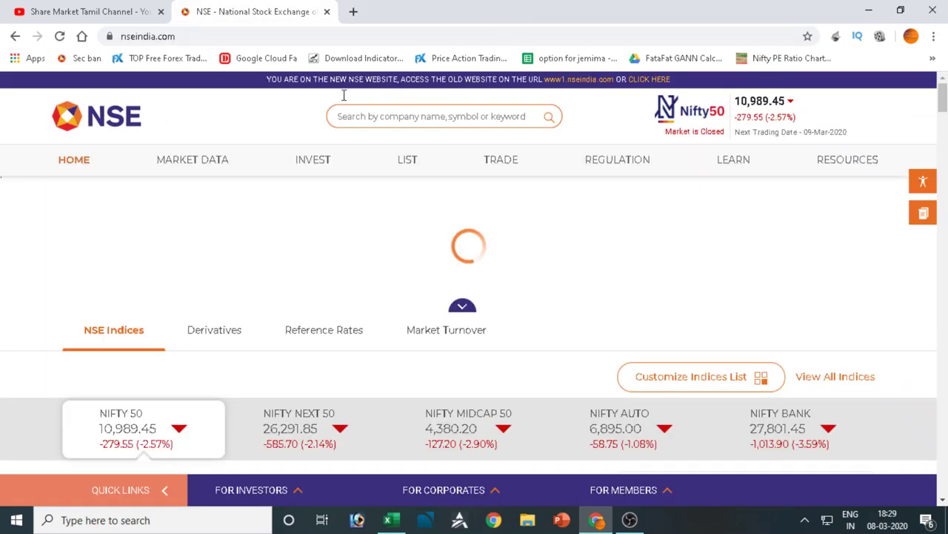
key(alt+Tab)
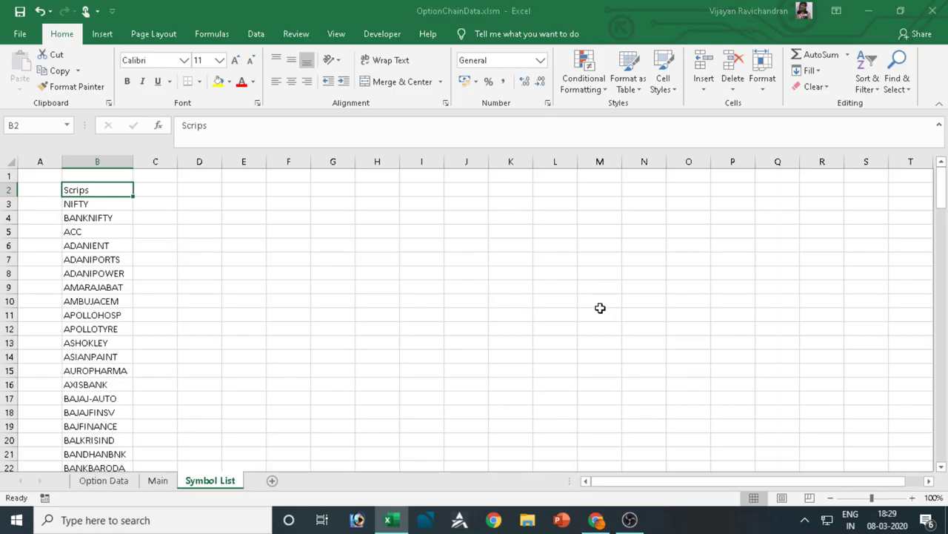
On the Main sheet, type the heading Scrips into cell B3
click(147, 488)
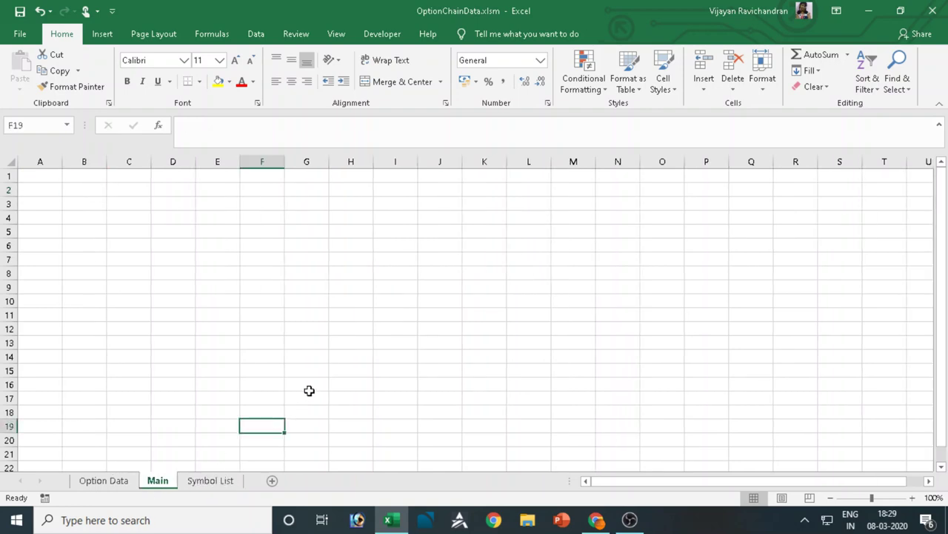
click(82, 205)
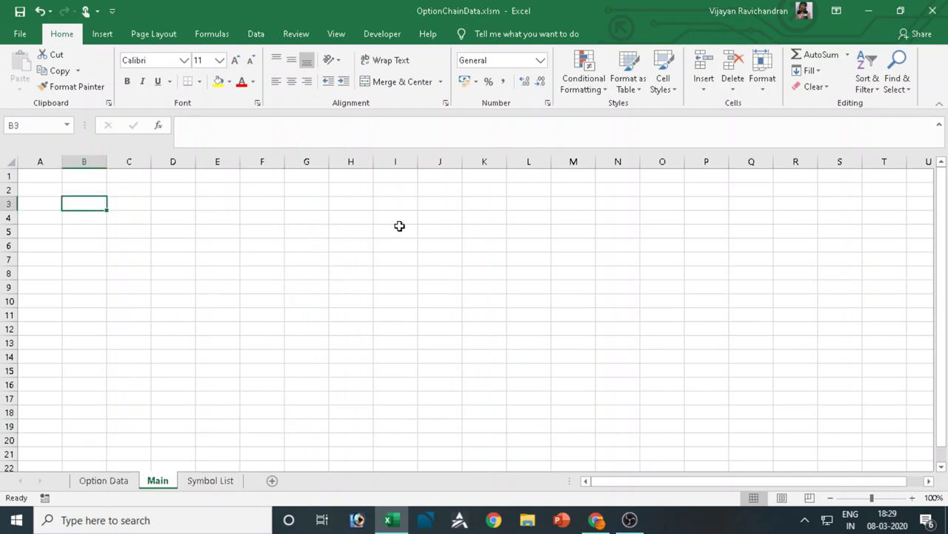
click(84, 202)
click(7, 203)
click(89, 207)
text(Scrips)
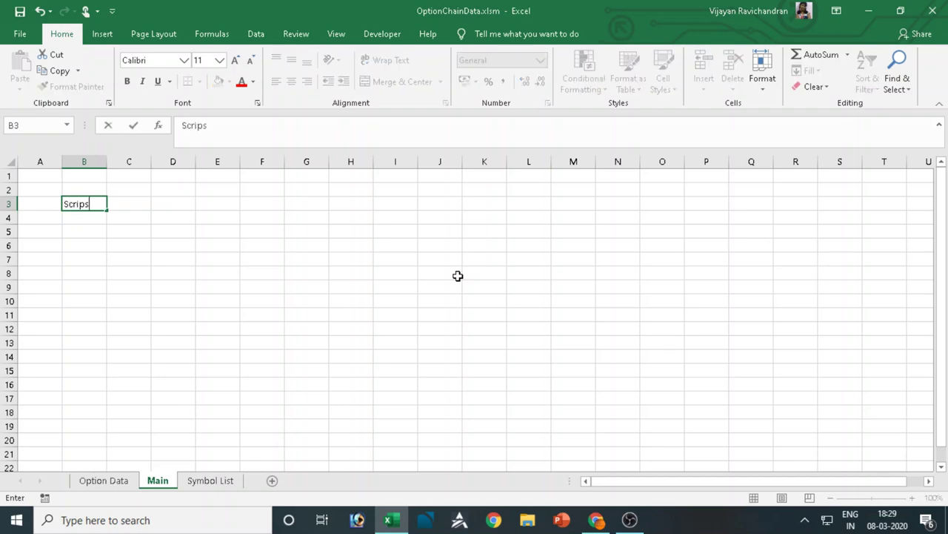
key(BackSpace)
key(BackSpace)
key(BackSpace)
text(Scrip)
key(Return)
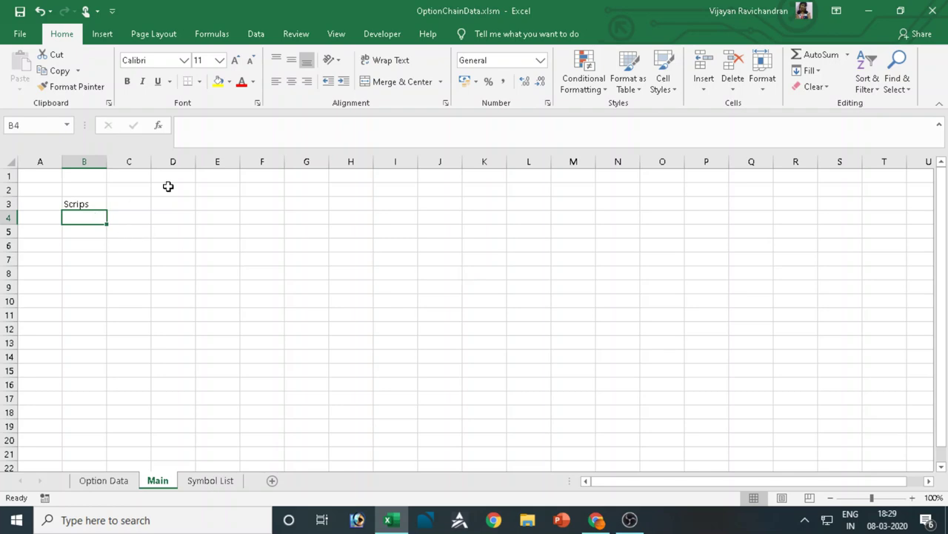
click(259, 33)
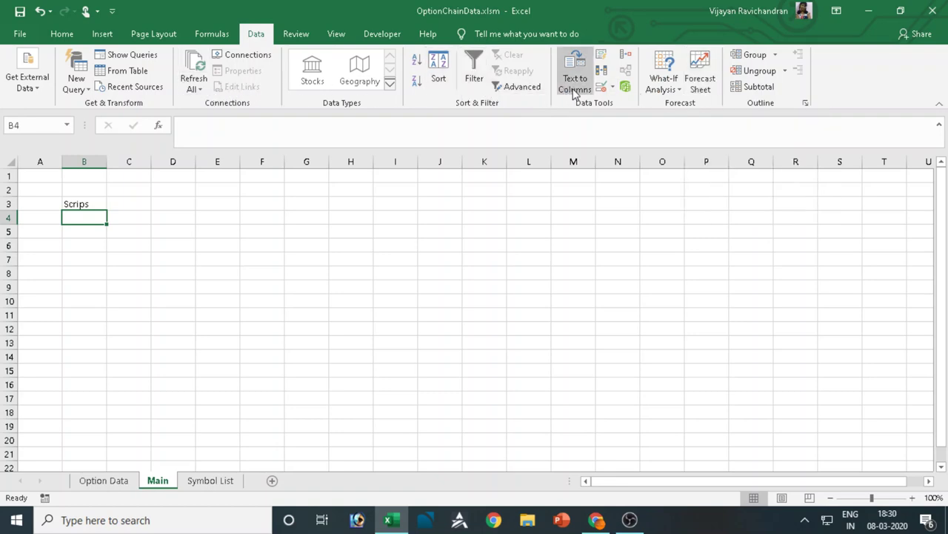
Open the Data Validation dialog from the Data tab's Data Tools group for cell B4
click(614, 89)
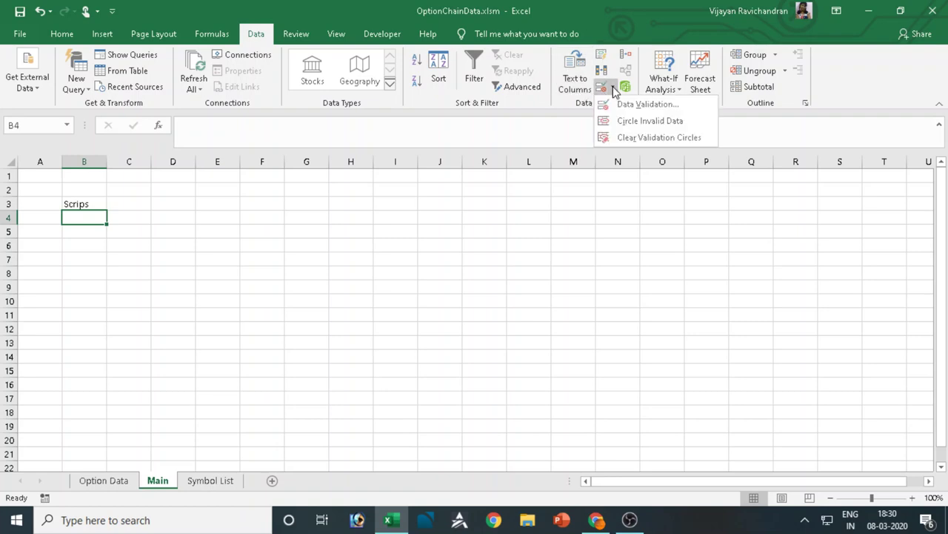
click(613, 89)
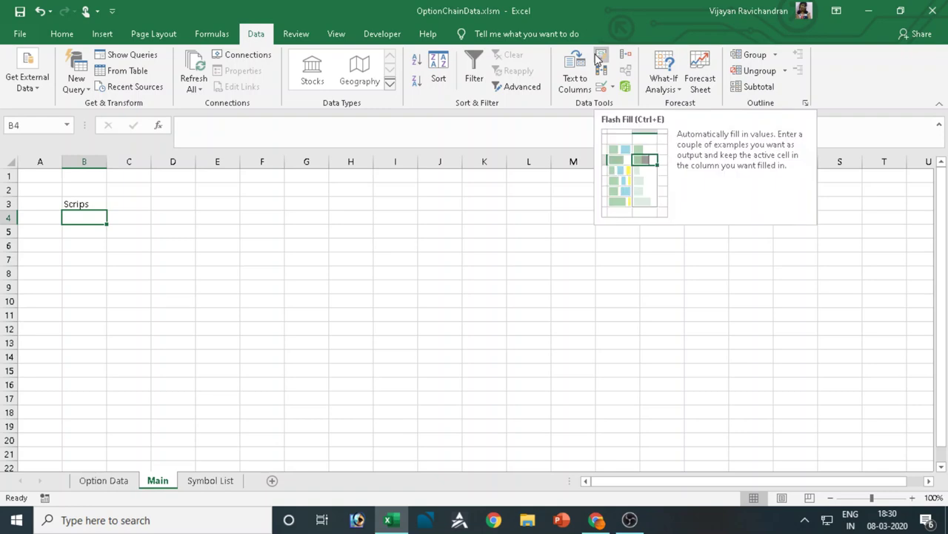
click(615, 87)
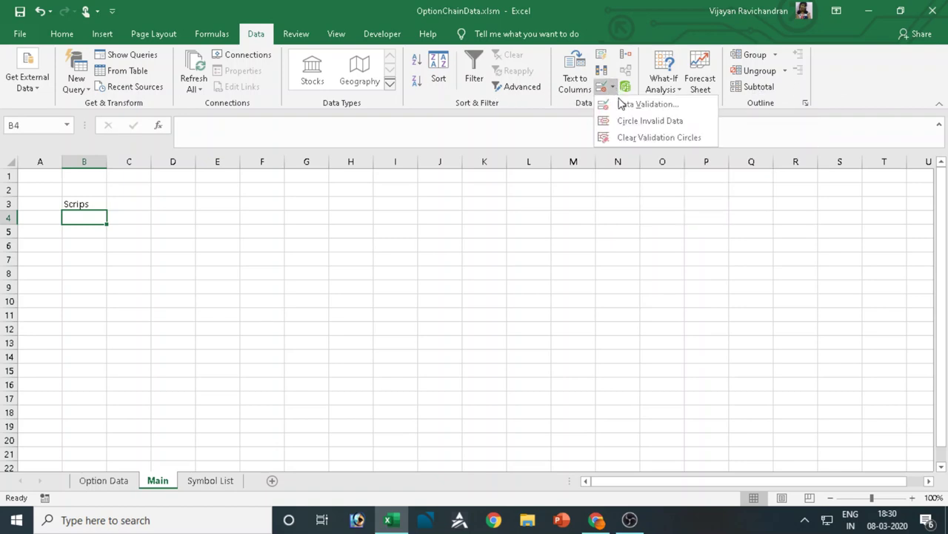
click(317, 35)
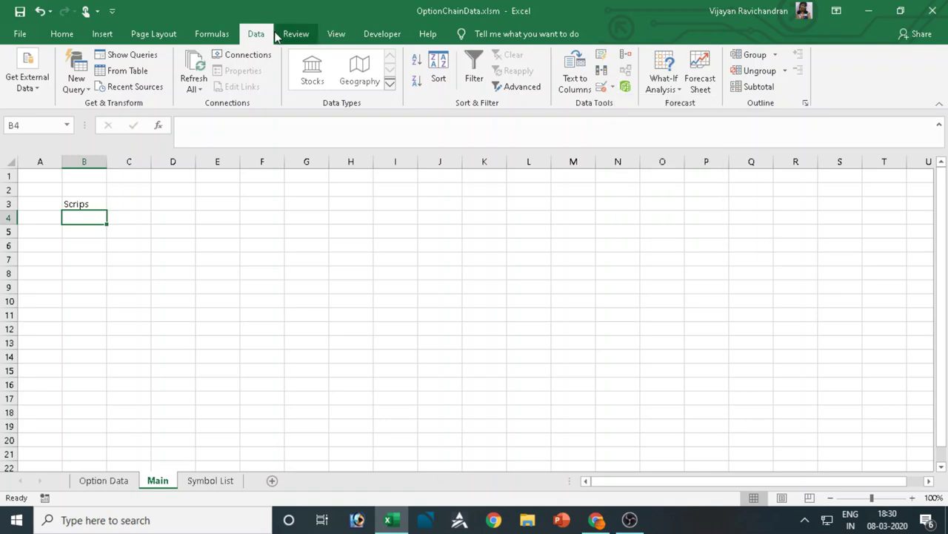
click(311, 35)
click(330, 35)
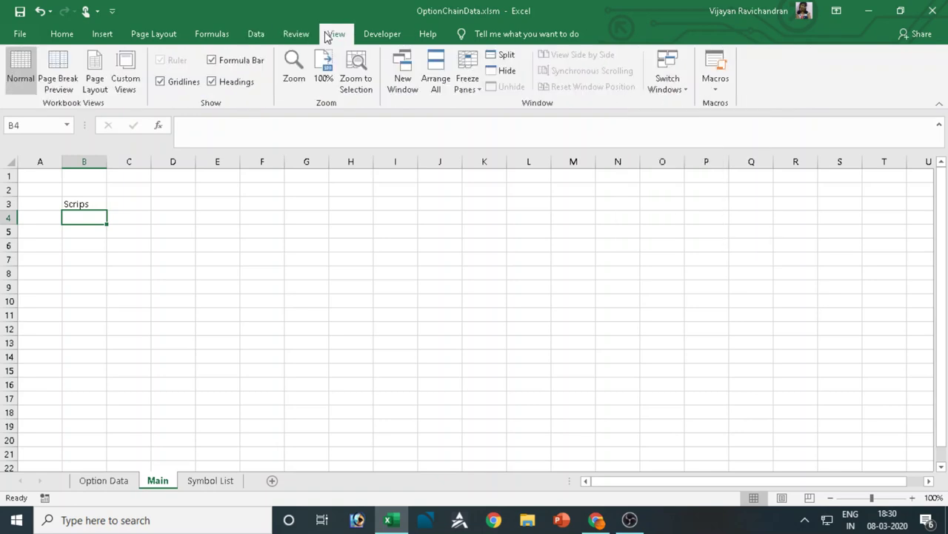
click(62, 35)
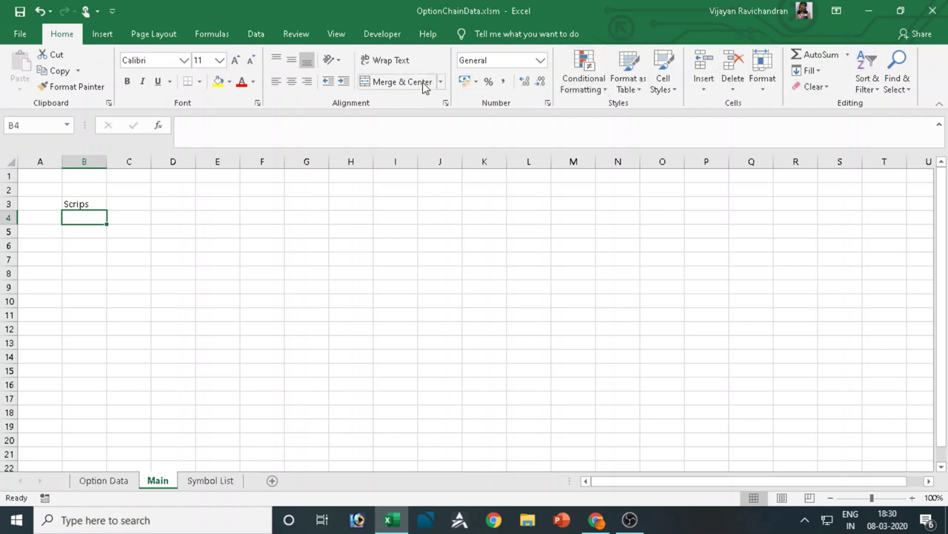
click(257, 36)
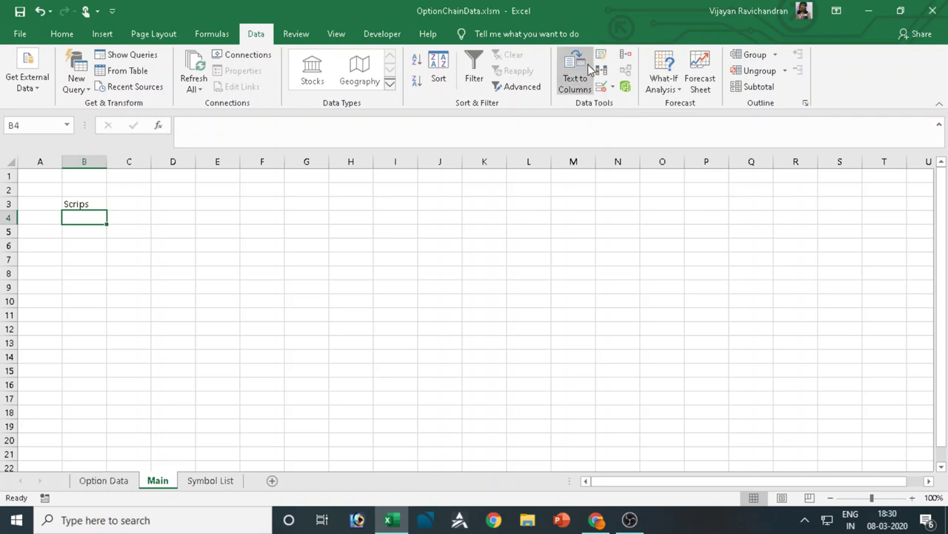
click(612, 87)
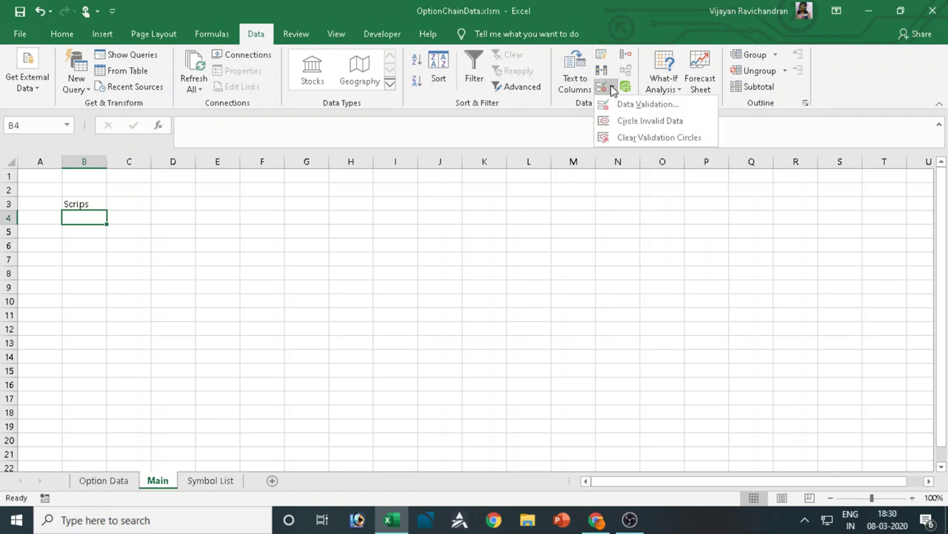
click(626, 104)
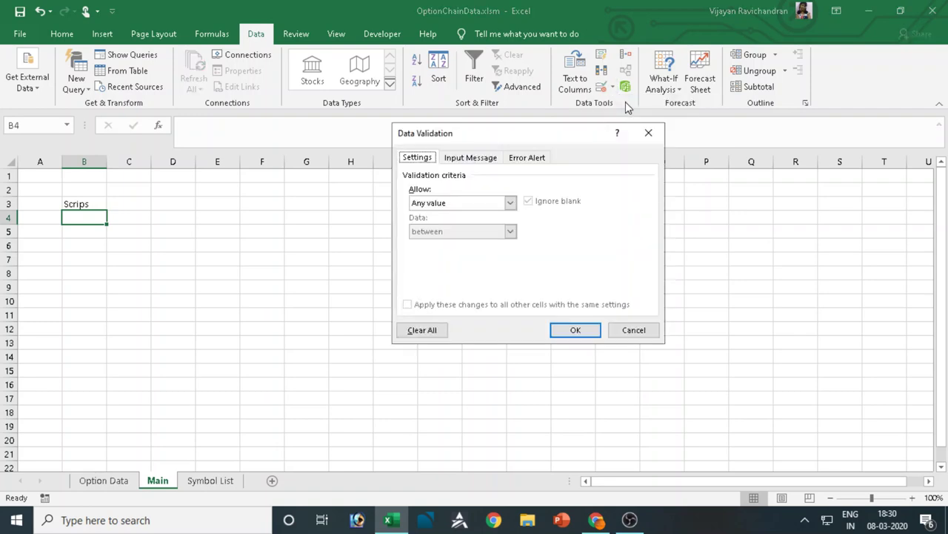
Set B4's validation to List with source 'Symbol List'!$B$3:$B$147 and apply it
click(637, 332)
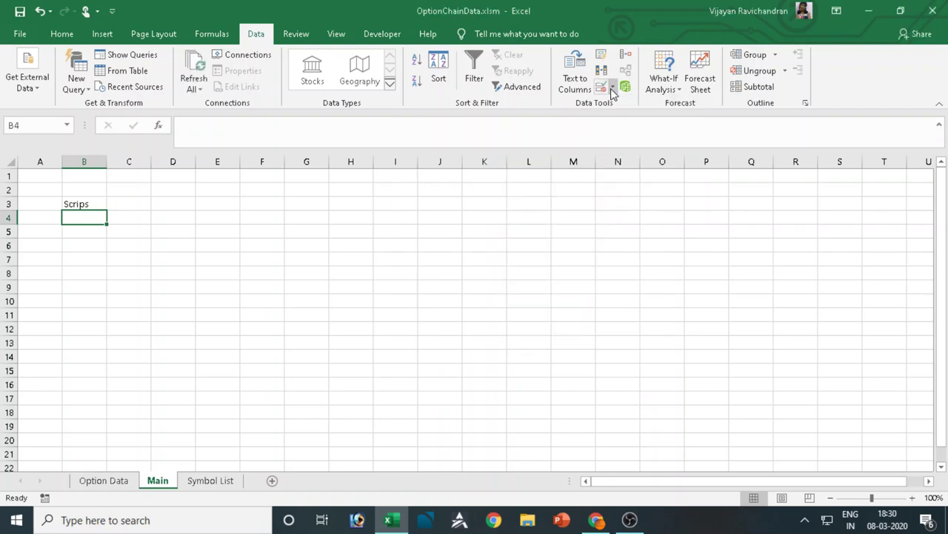
click(612, 87)
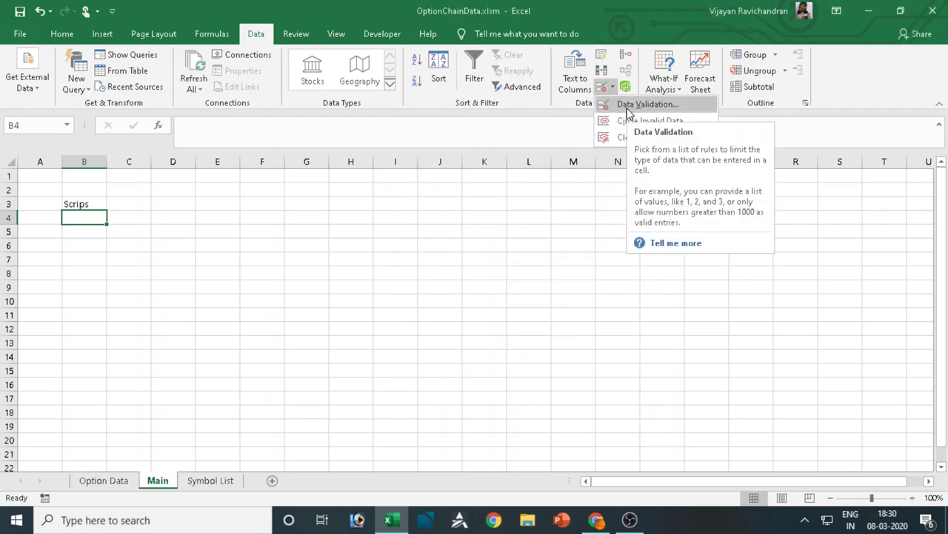
click(628, 108)
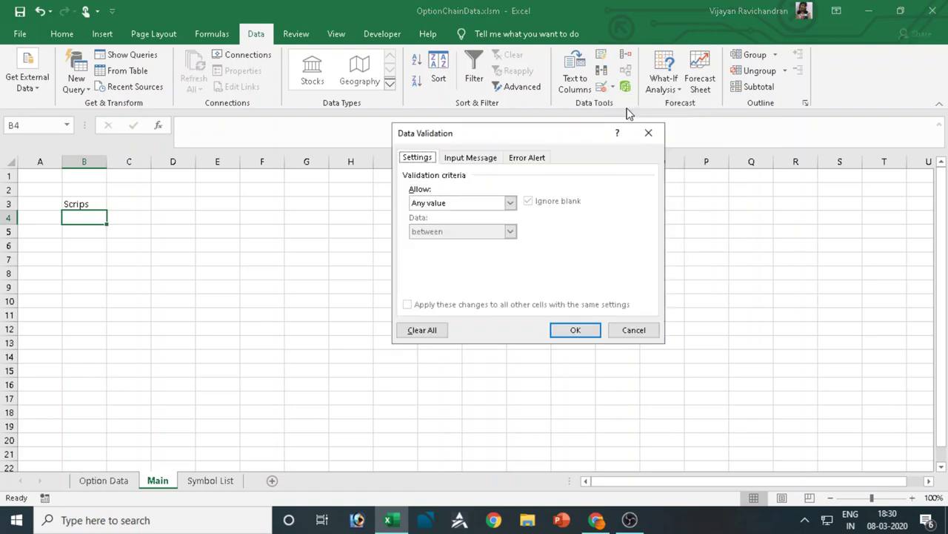
click(510, 203)
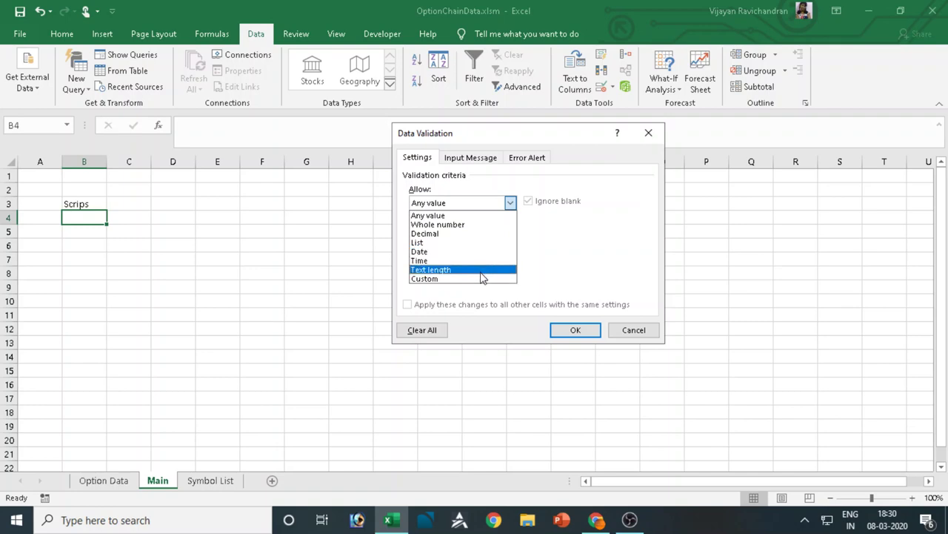
click(474, 243)
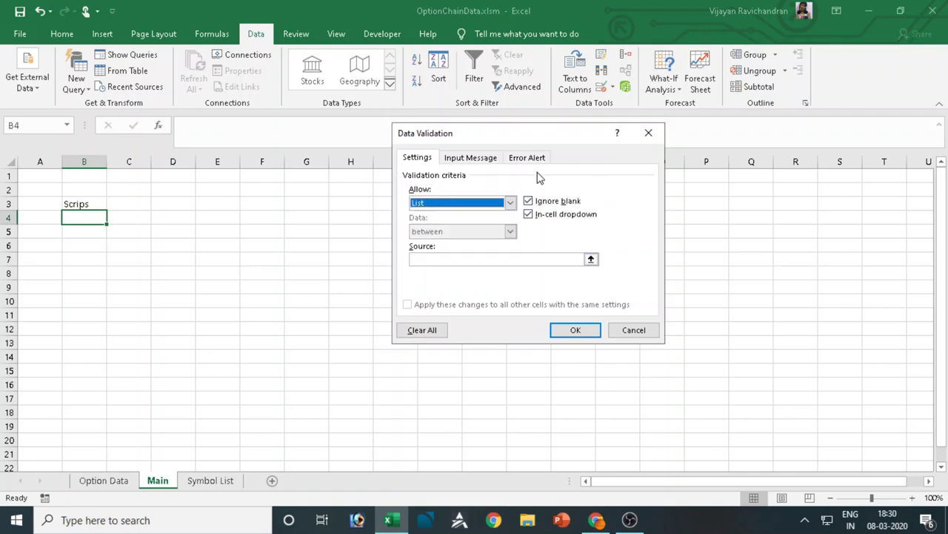
drag(568, 136, 416, 143)
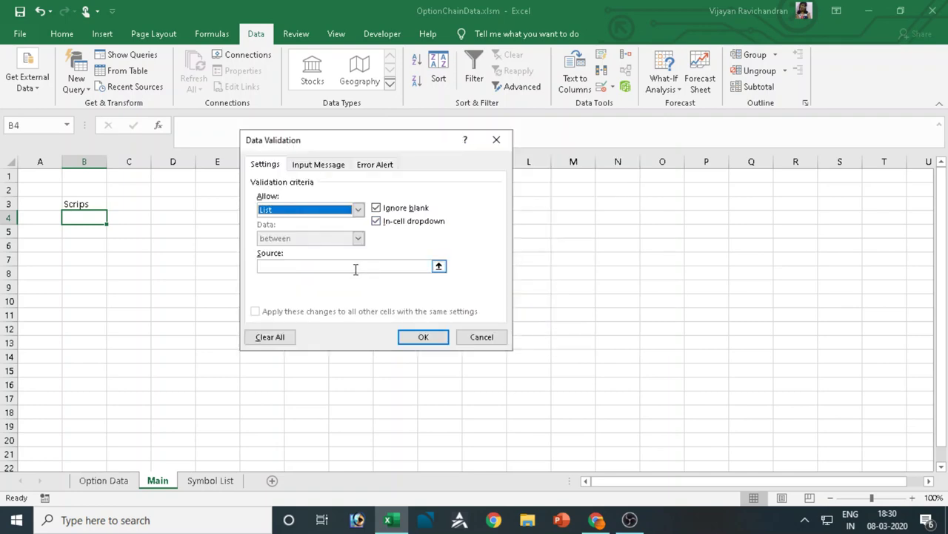
click(356, 269)
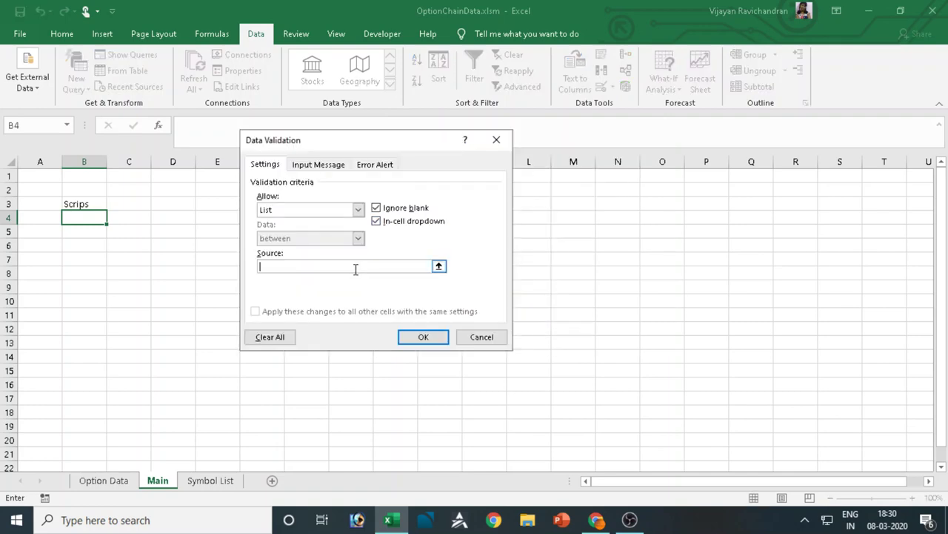
click(443, 268)
click(201, 480)
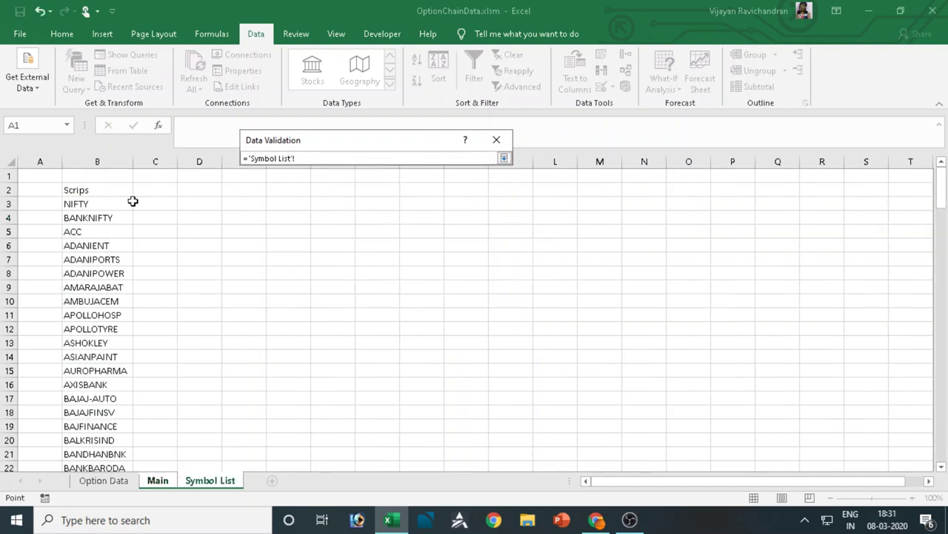
drag(90, 204, 94, 442)
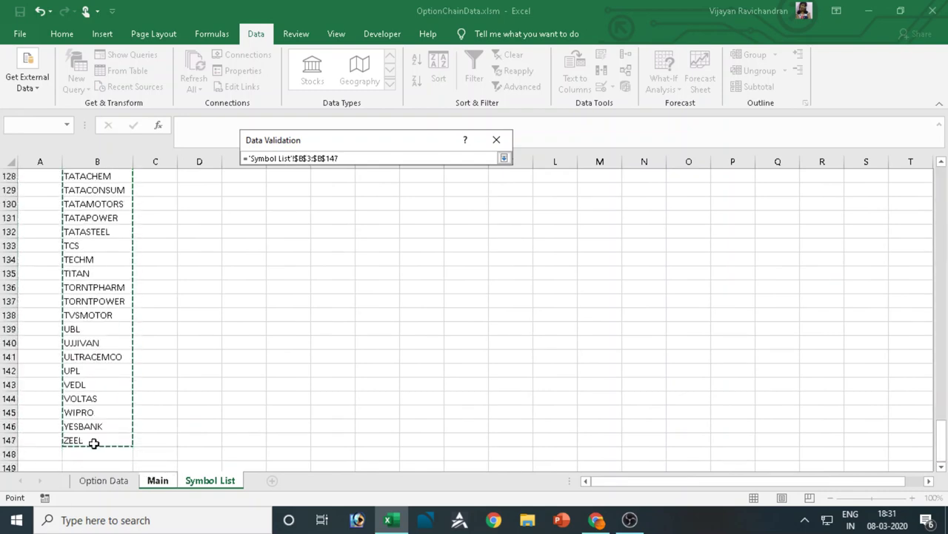
click(504, 158)
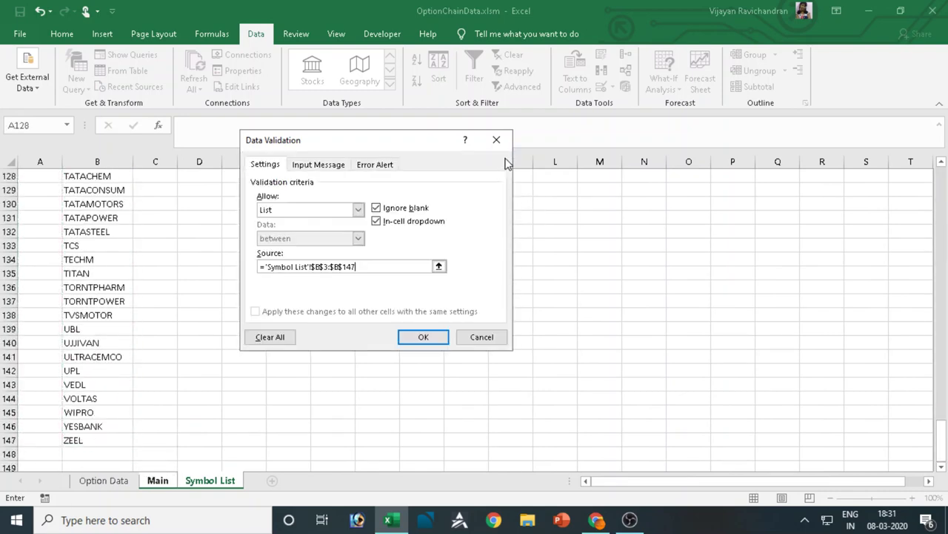
click(413, 341)
Test B4's dropdown with BANKNIFTY, ACC and ADANIENT, then leave NIFTY selected
click(130, 258)
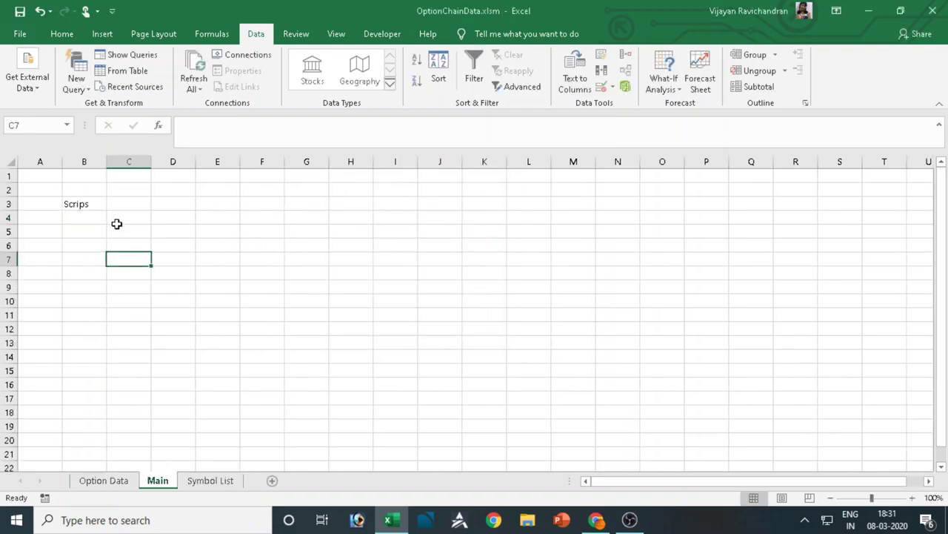
click(100, 217)
click(113, 218)
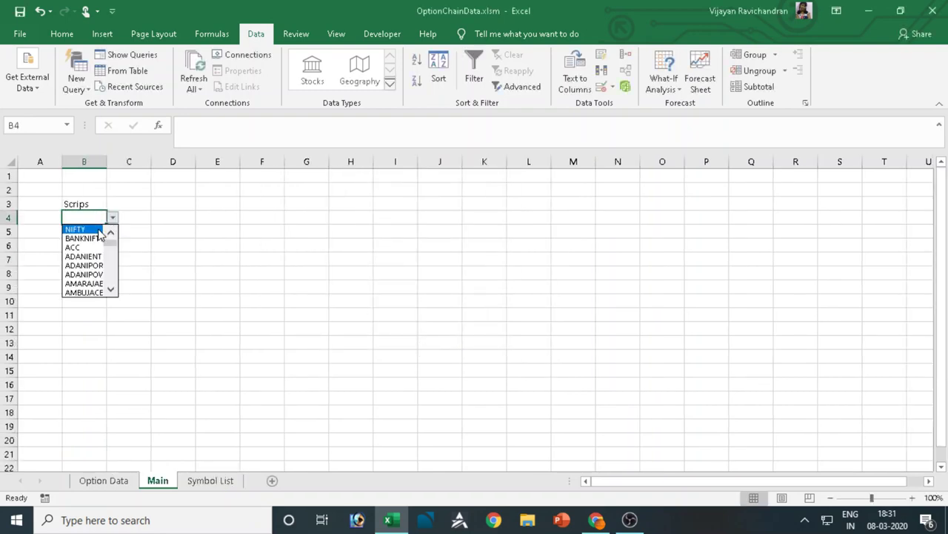
click(95, 229)
click(113, 217)
click(95, 237)
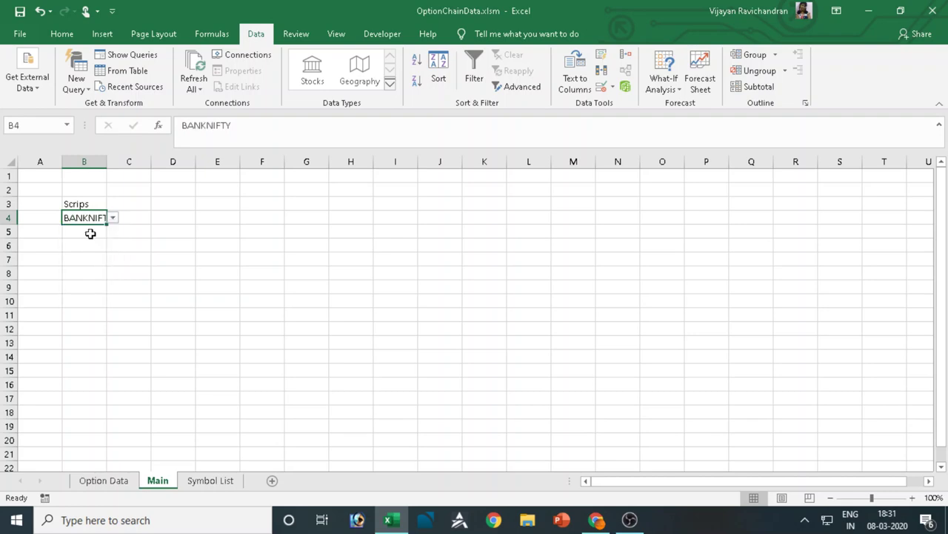
click(112, 219)
click(89, 236)
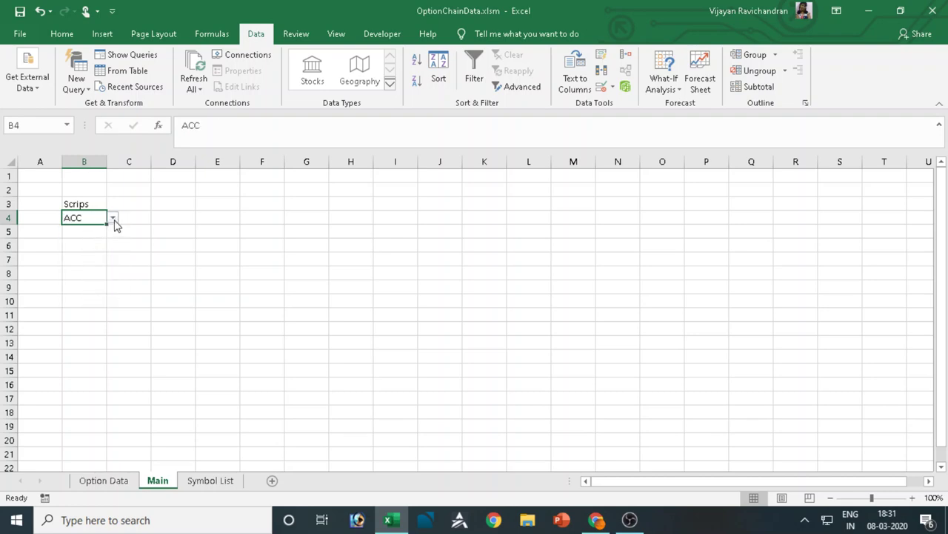
click(113, 220)
click(89, 236)
click(113, 218)
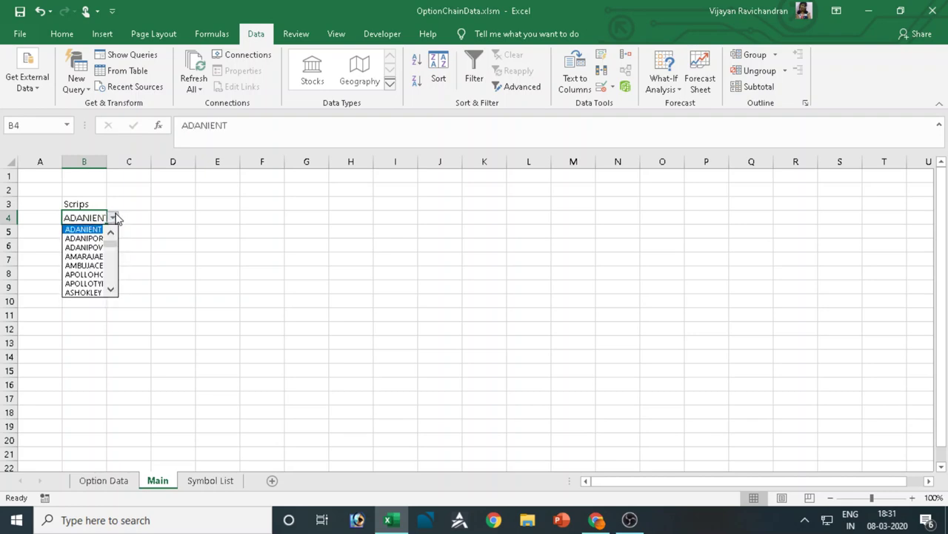
click(109, 234)
click(110, 234)
click(109, 234)
click(82, 229)
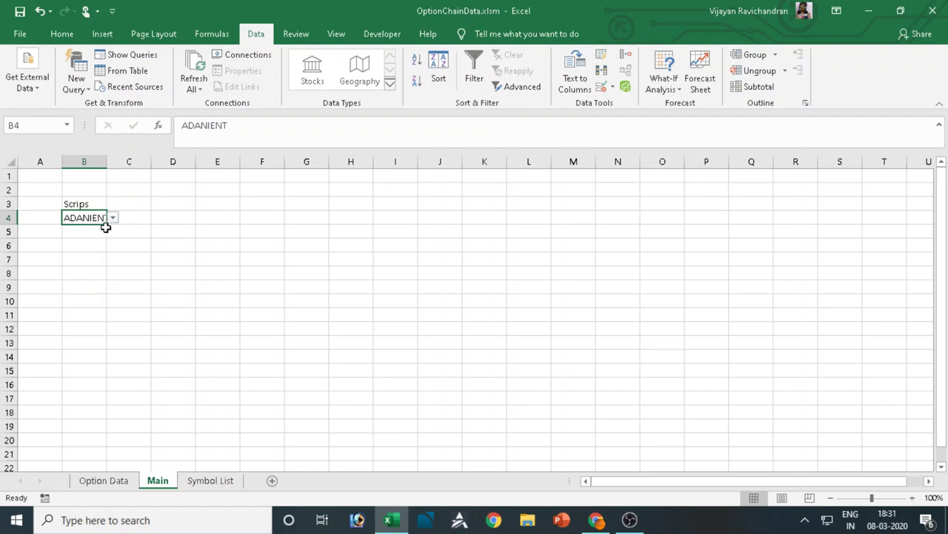
click(217, 230)
Restore the B3 heading to Scrips
click(83, 203)
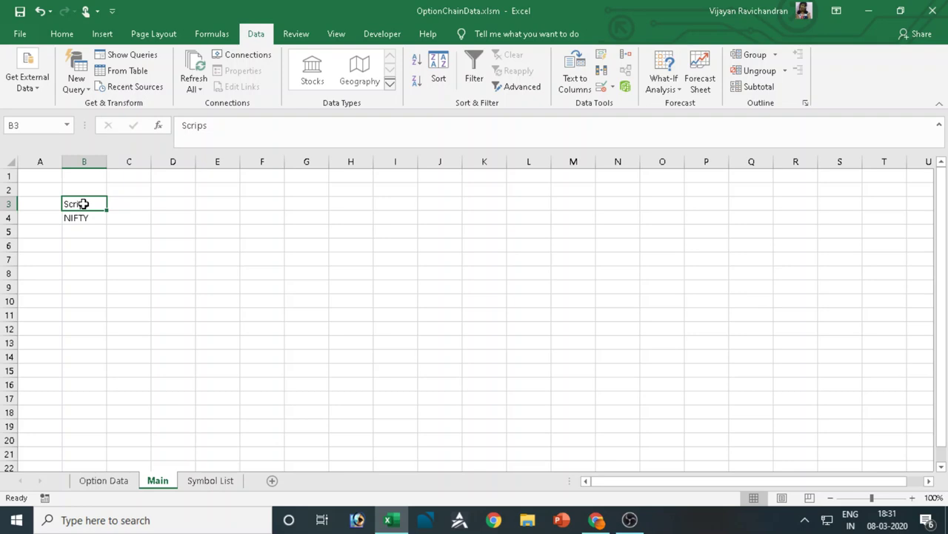
text(SYmb)
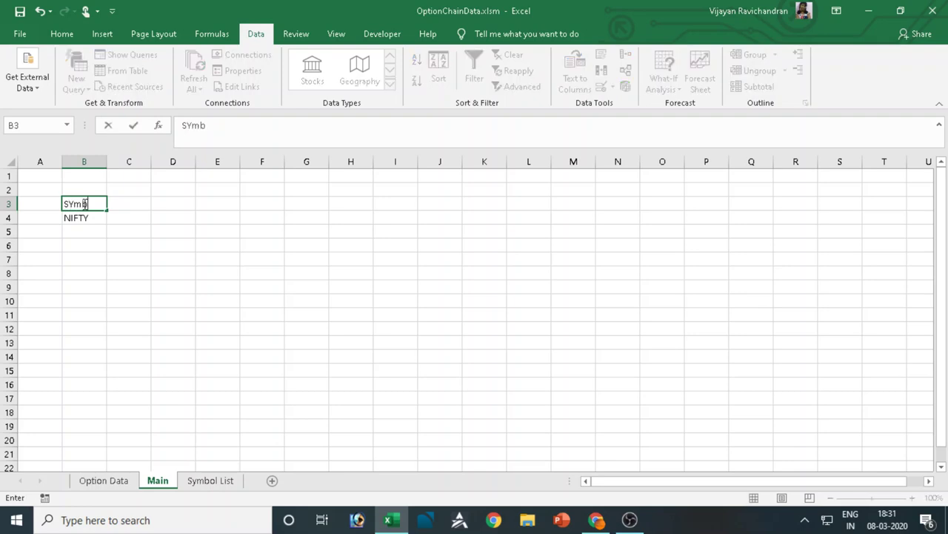
key(BackSpace)
key(BackSpace)
text(rip)
key(Return)
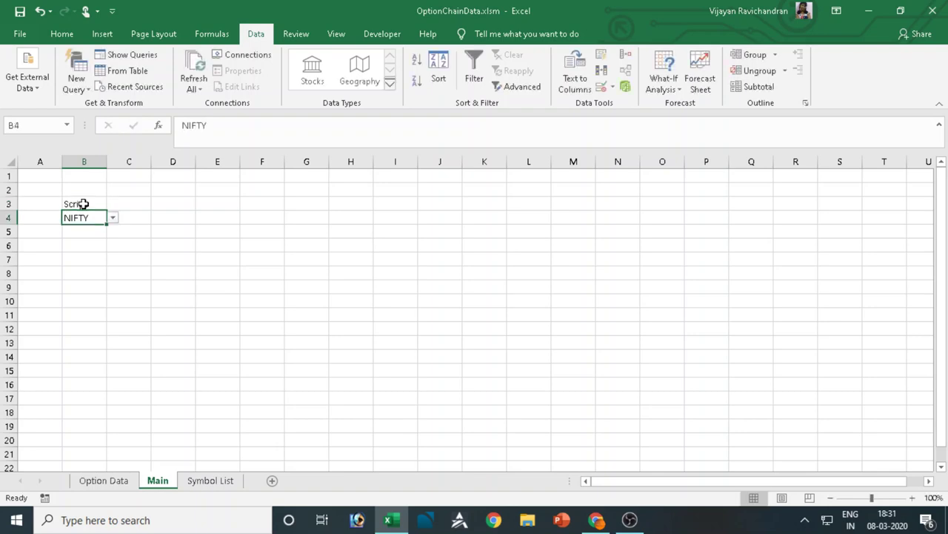
click(262, 264)
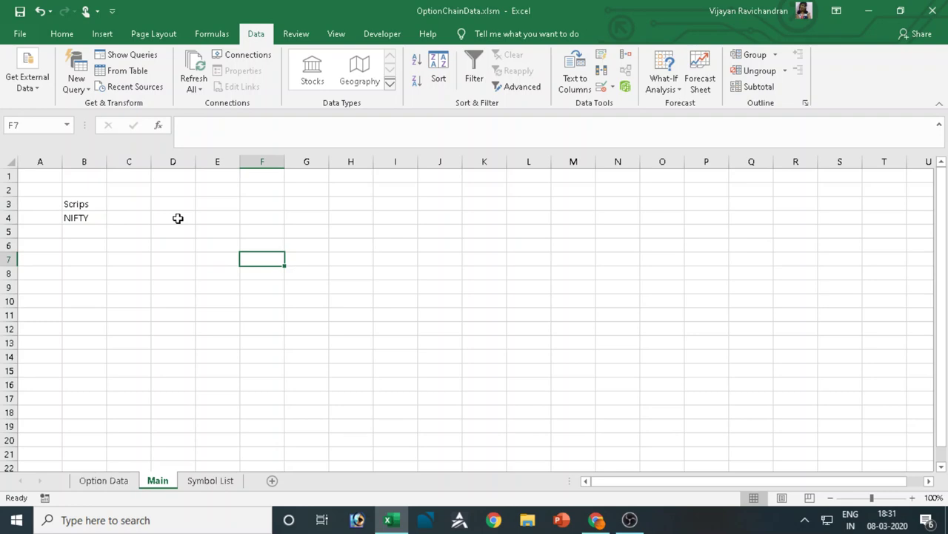
In Chrome, open NSE's equity derivatives market watch showing Stock Options contracts
mouse_move(596, 518)
click(626, 426)
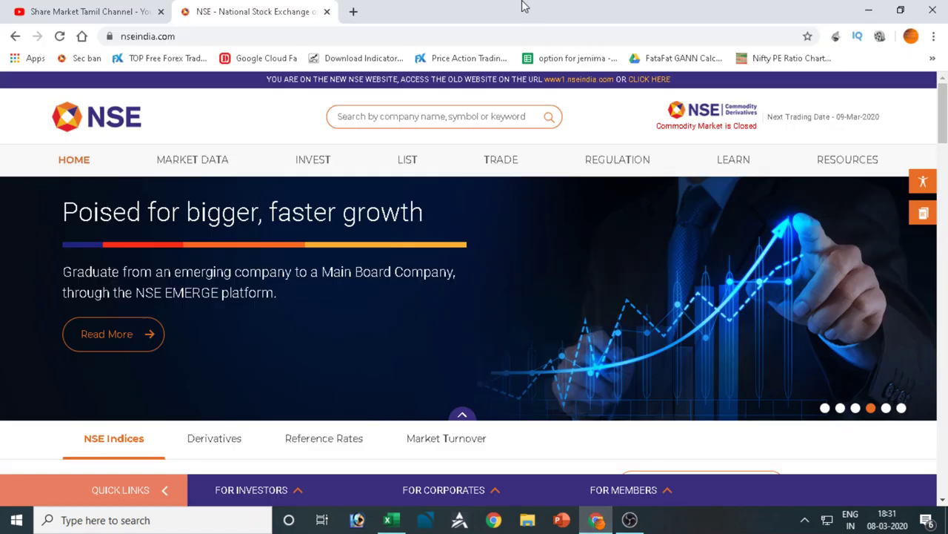
click(342, 34)
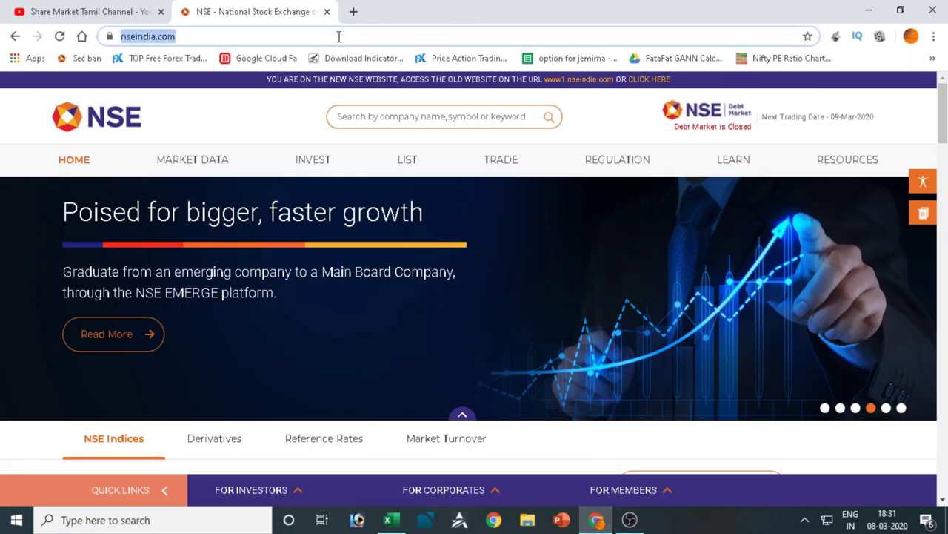
mouse_move(209, 158)
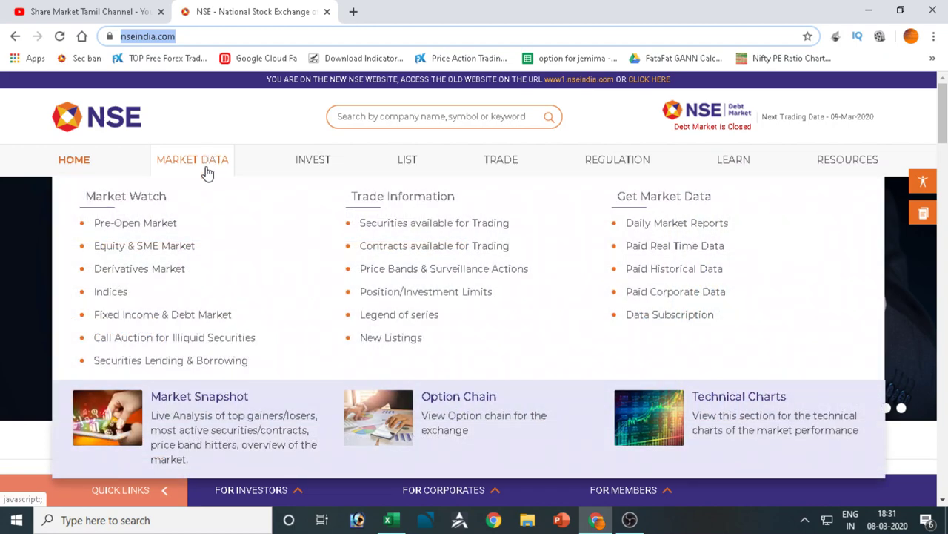
click(165, 273)
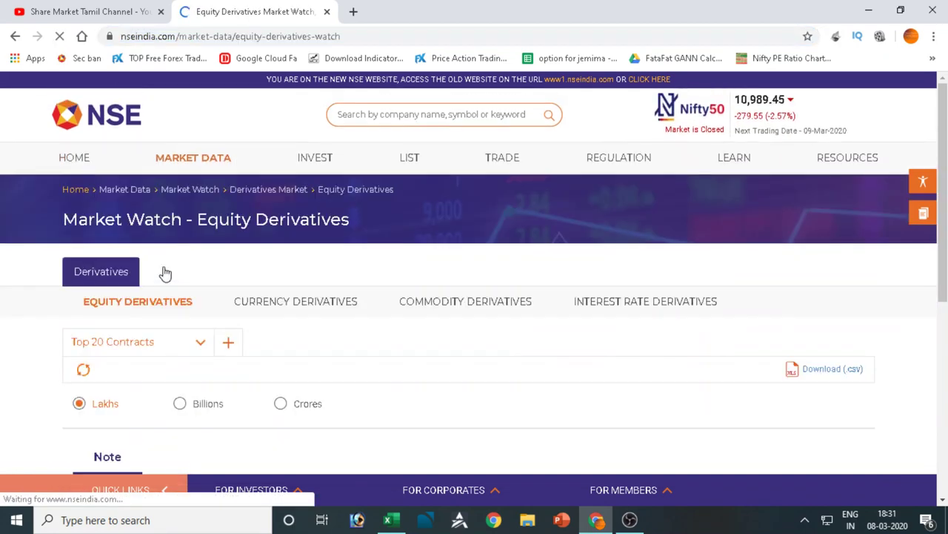
click(201, 345)
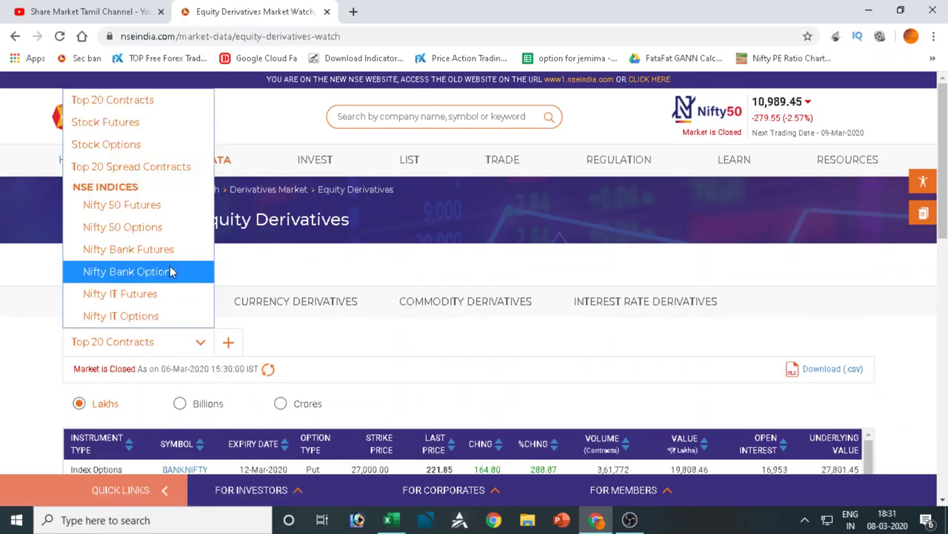
click(151, 144)
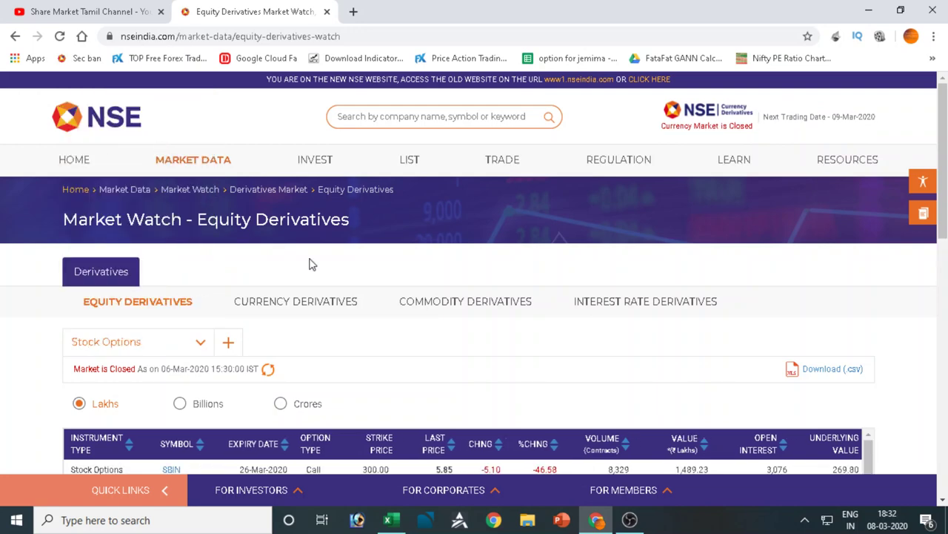
scroll(583, 275, down, 3)
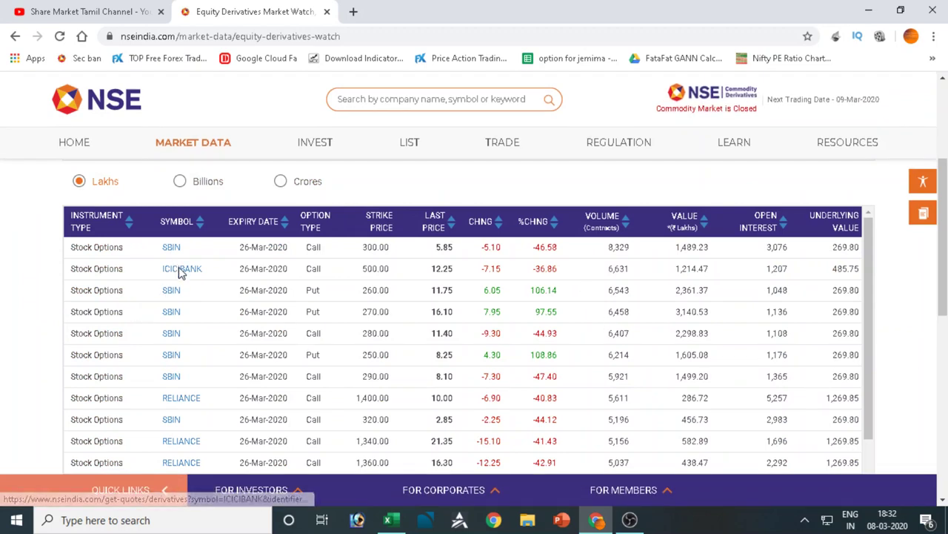
Open the quote page for the SBIN 260 Put expiring 26-Mar-2020
click(173, 292)
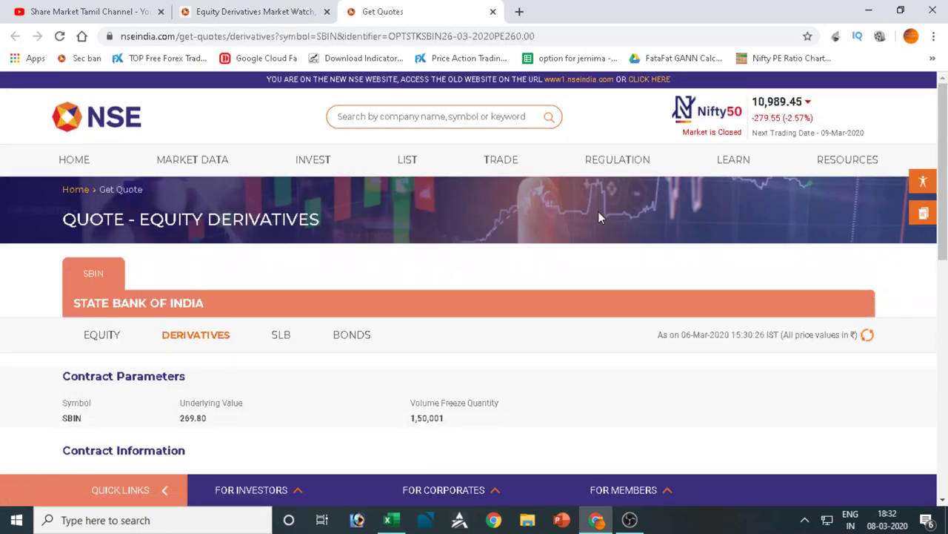
scroll(716, 303, down, 4)
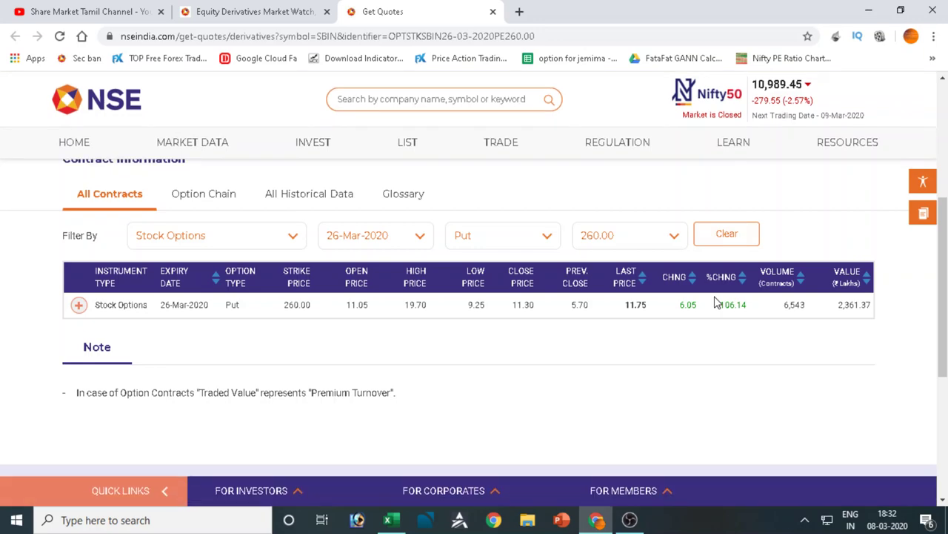
scroll(715, 302, up, 3)
scroll(718, 303, down, 1)
Open DevTools' Network panel and load SBIN's Option Chain to capture its requests
right_click(916, 306)
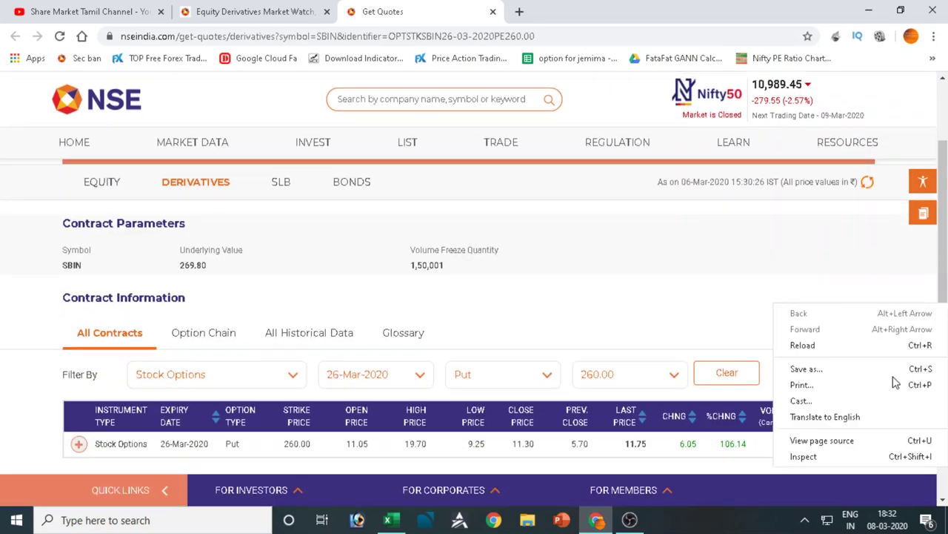
click(849, 465)
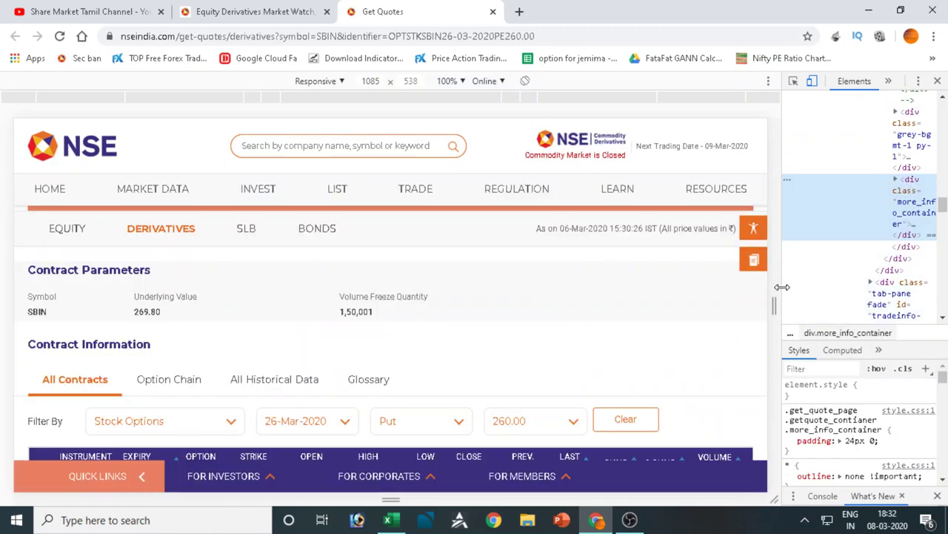
drag(782, 287, 656, 290)
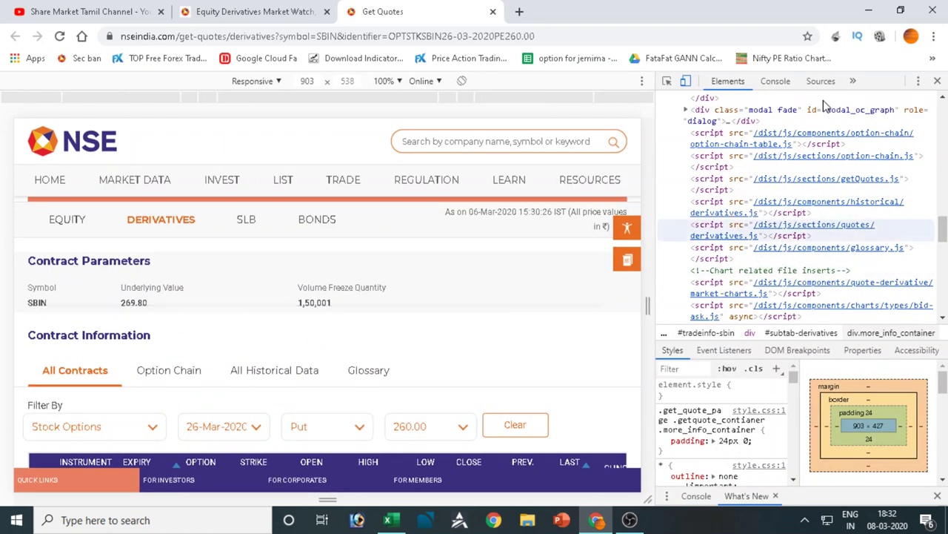
click(853, 81)
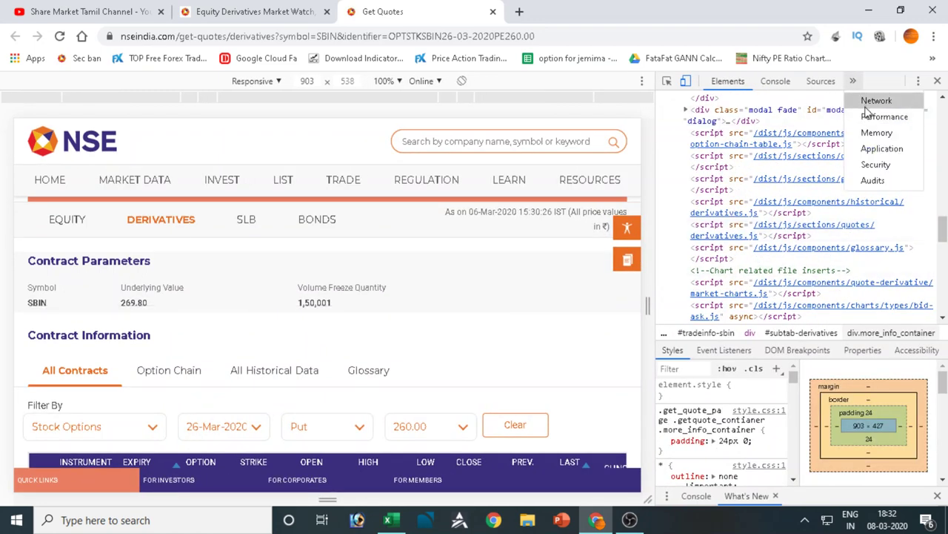
click(871, 102)
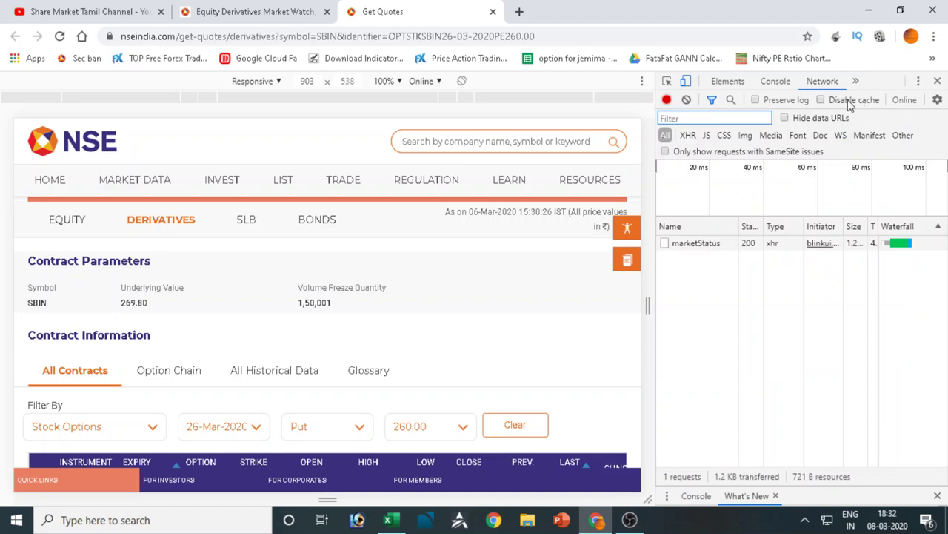
click(169, 372)
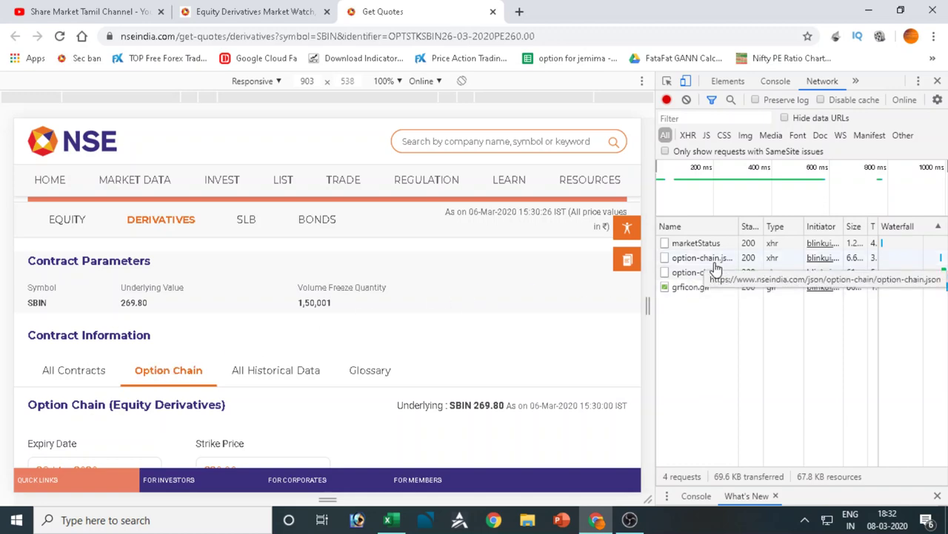
drag(652, 303, 491, 303)
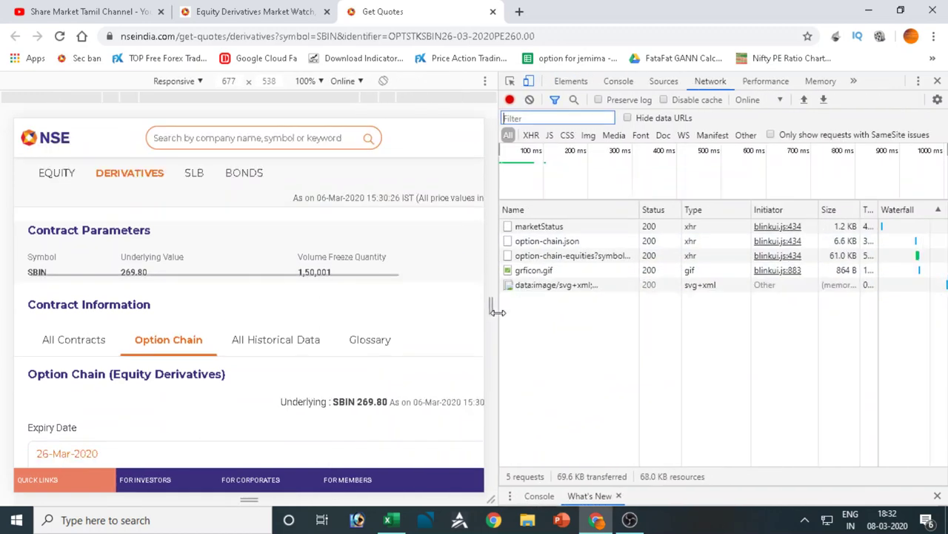
Select the option-chain-equities?symbol=SBIN request and copy its Request URL
click(593, 271)
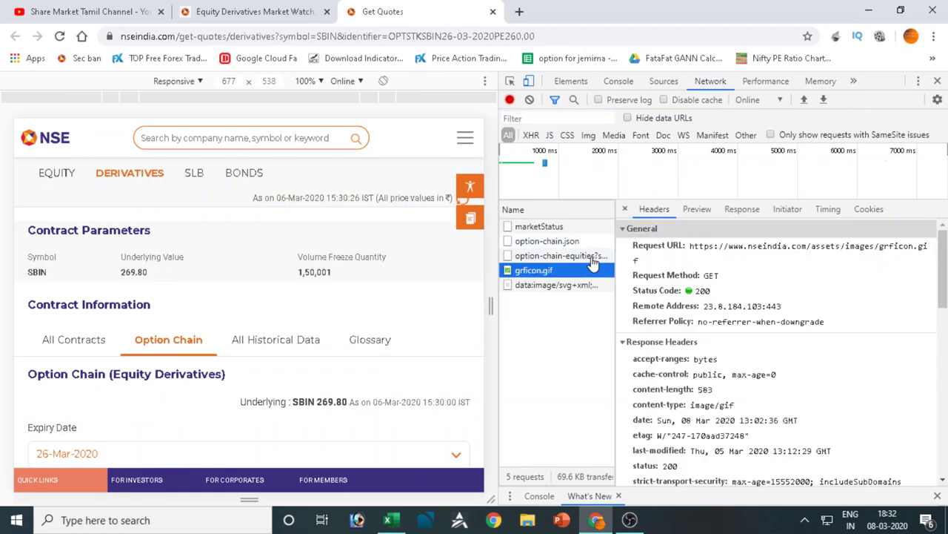
click(593, 261)
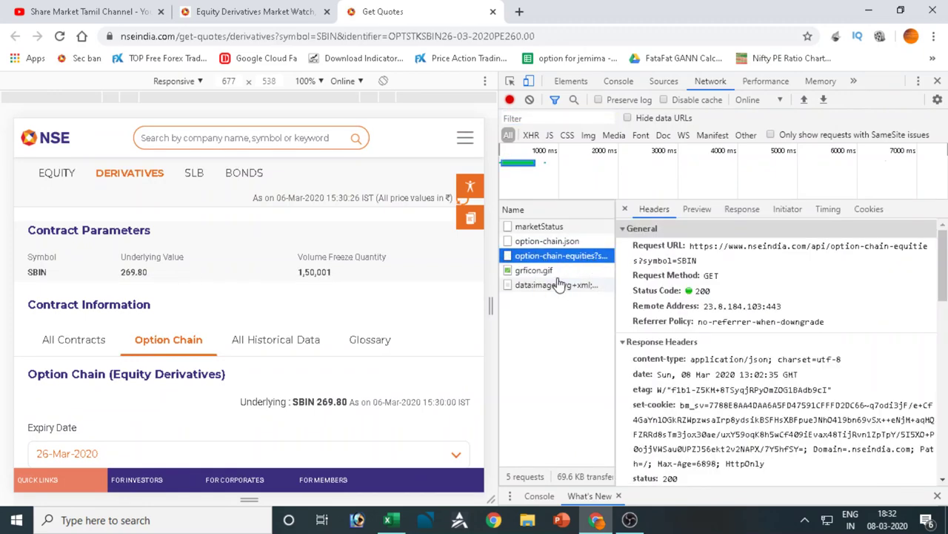
click(563, 271)
click(563, 260)
drag(691, 249, 733, 250)
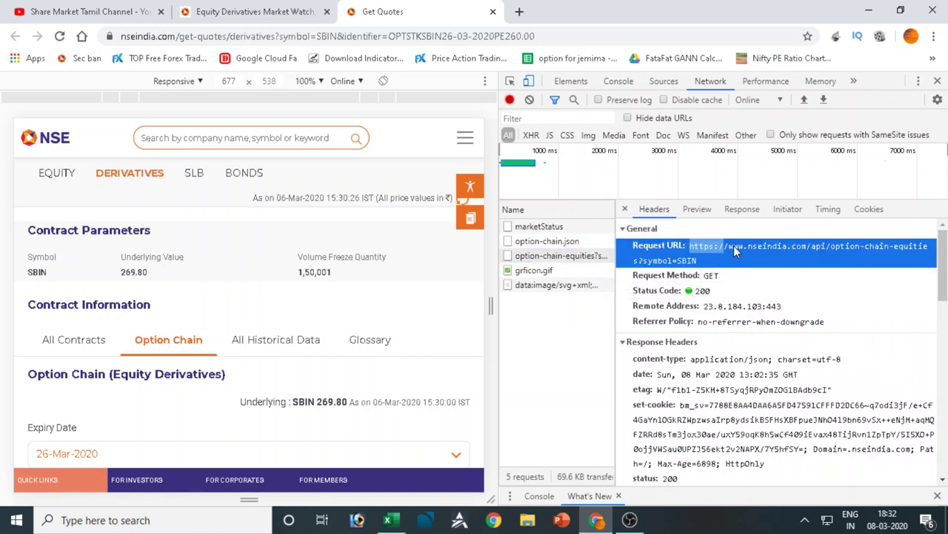
drag(826, 241, 700, 261)
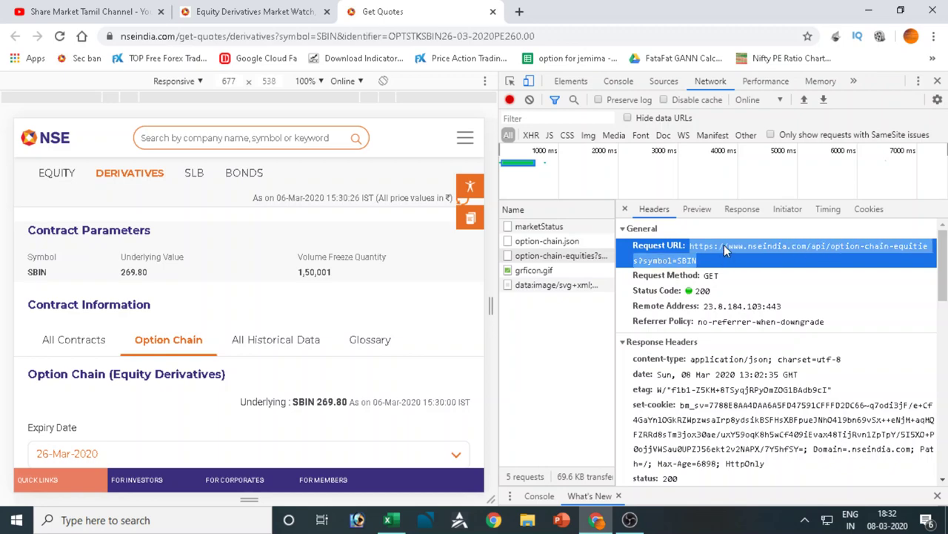
right_click(724, 245)
click(732, 255)
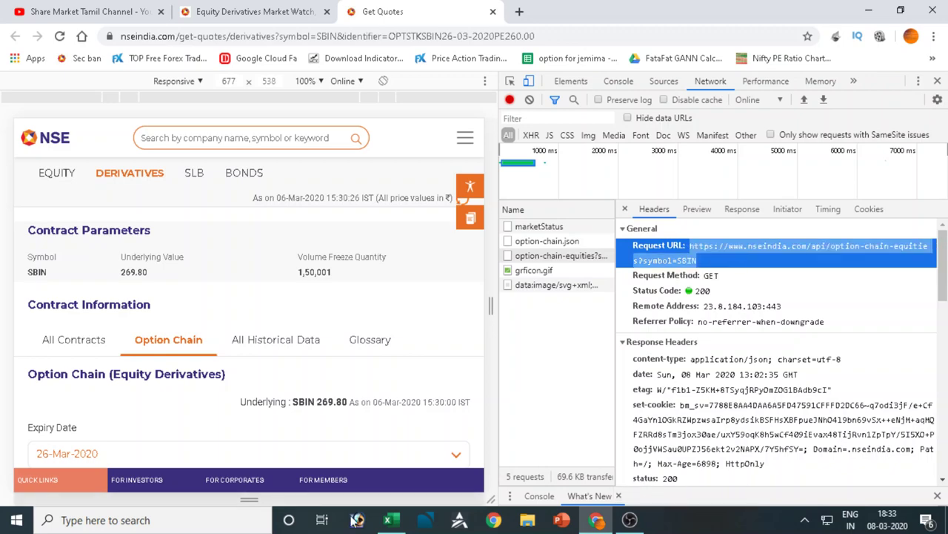
Paste the SBIN option-chain API URL into a new Notepad note, then return to Chrome
click(16, 521)
text(notepad)
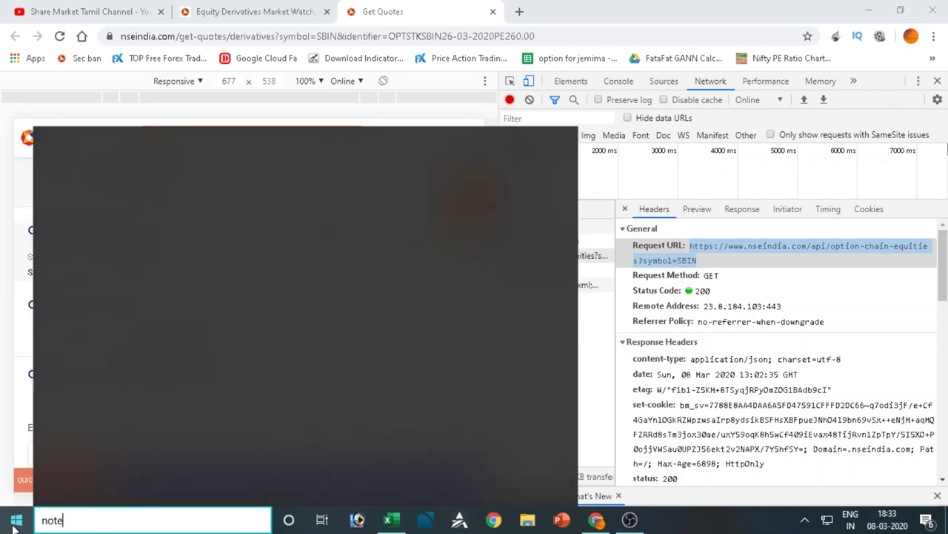
key(Return)
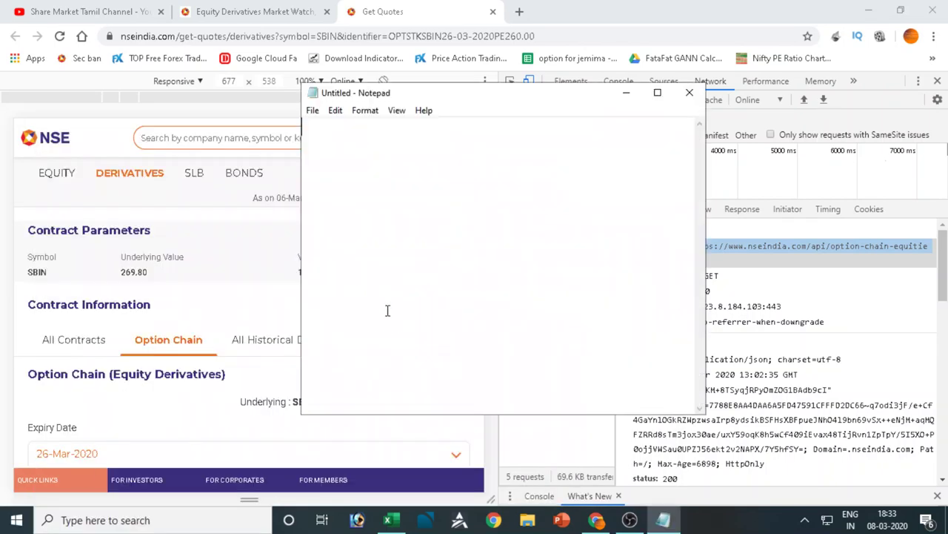
key(ctrl+v)
key(Return)
key(Return)
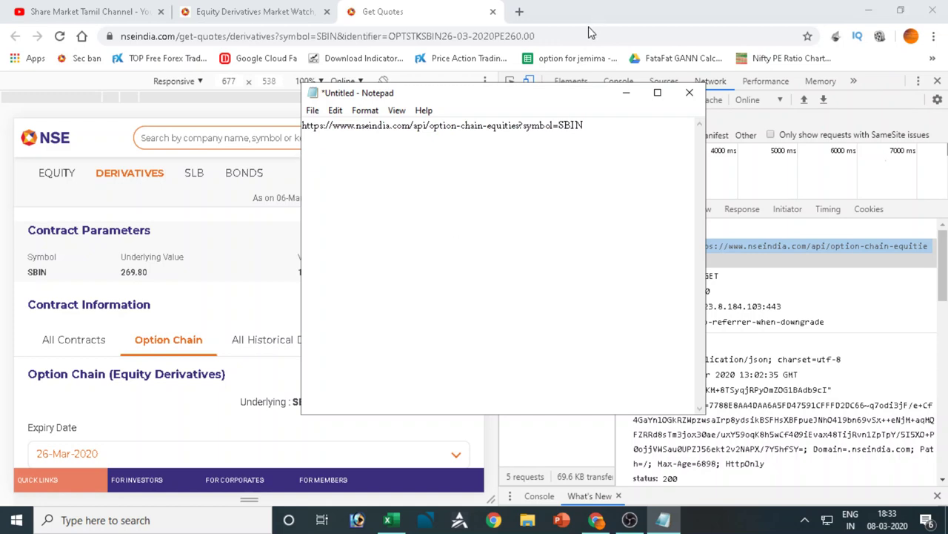
click(413, 11)
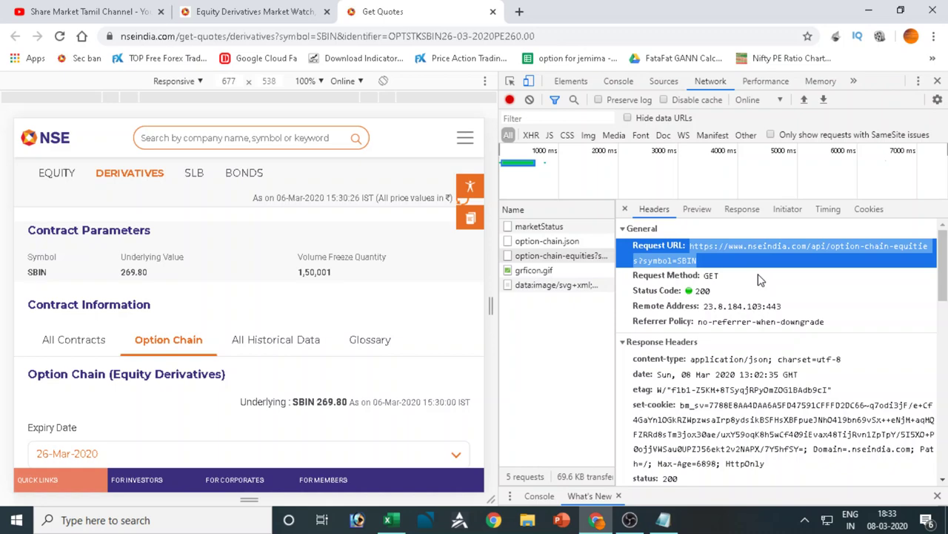
Close DevTools and the SBIN quote tab, then open the NIFTY futures quote from Derivatives Market watch
click(937, 81)
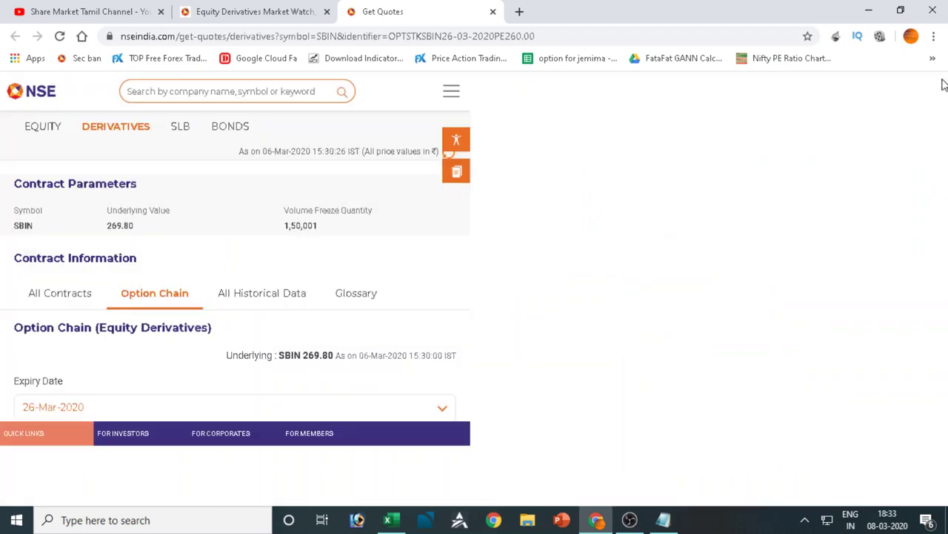
click(494, 13)
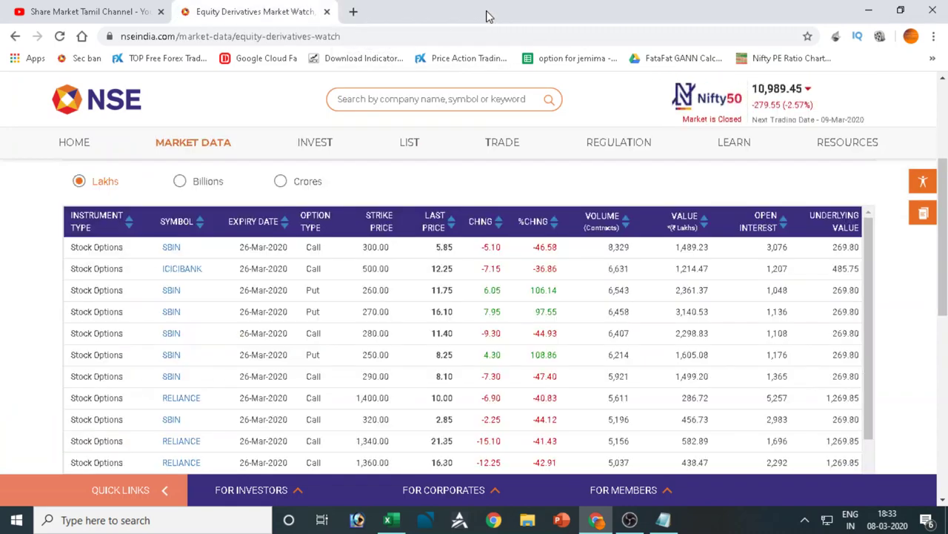
scroll(206, 297, up, 3)
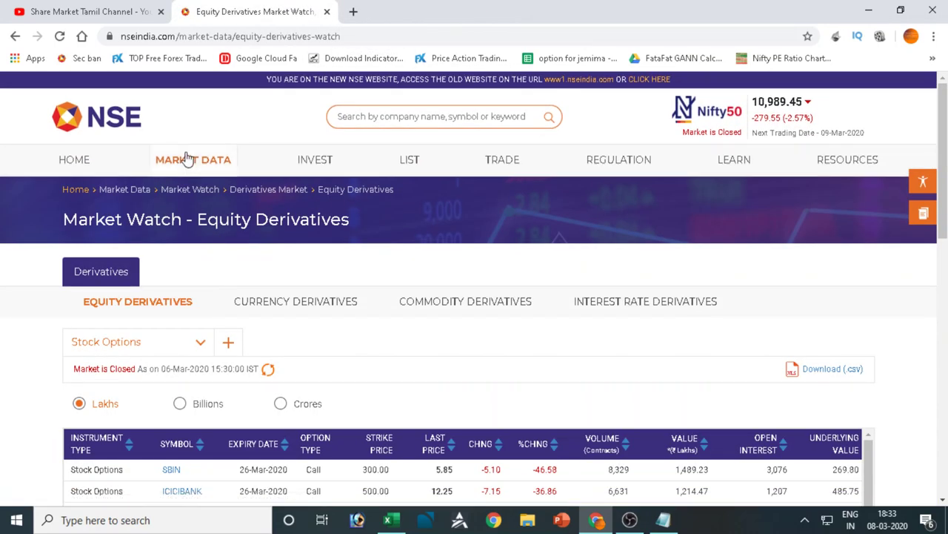
mouse_move(185, 157)
click(139, 270)
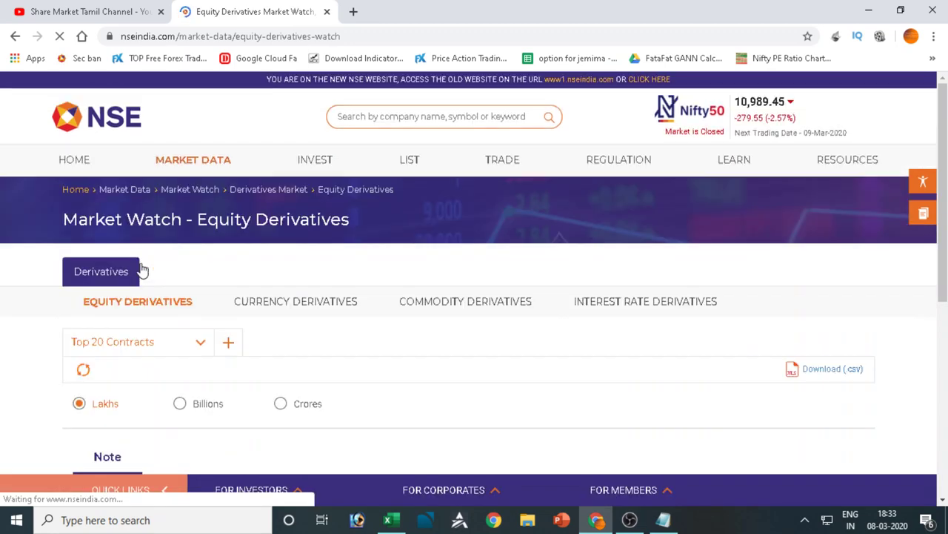
scroll(143, 271, down, 3)
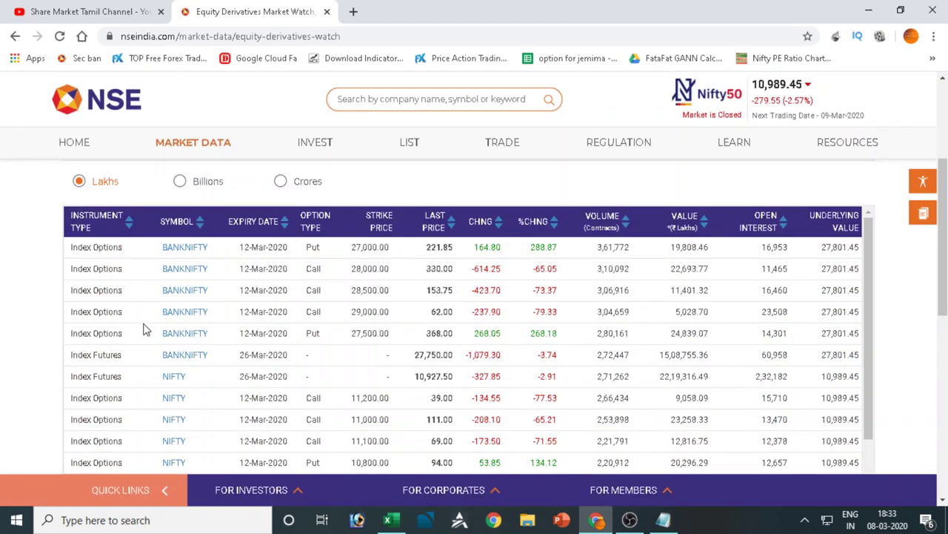
click(176, 383)
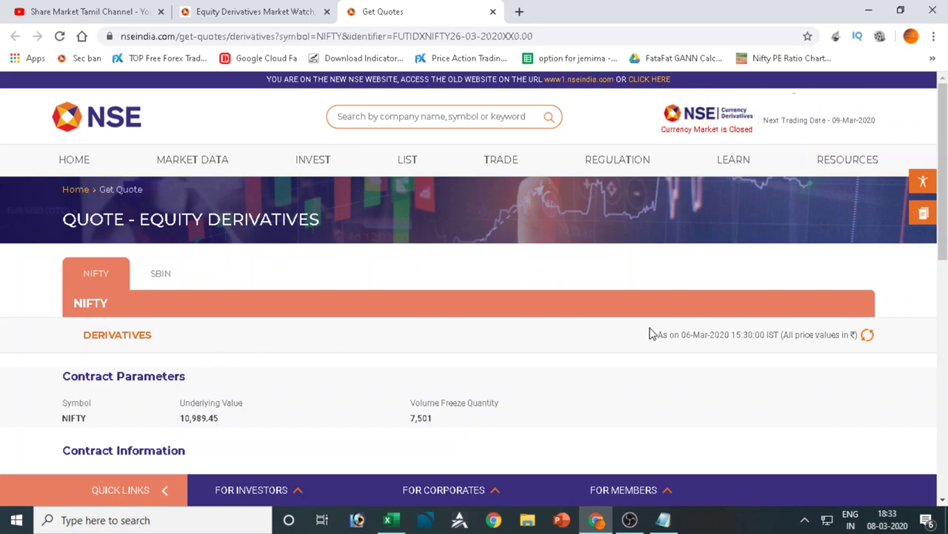
Open DevTools on the Network panel and load the Option Chain view to capture its requests
right_click(938, 292)
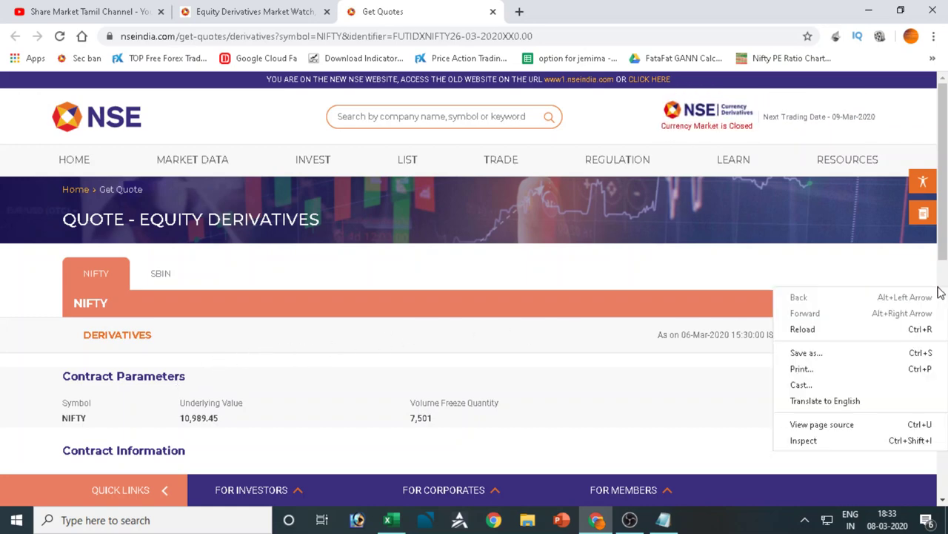
click(815, 444)
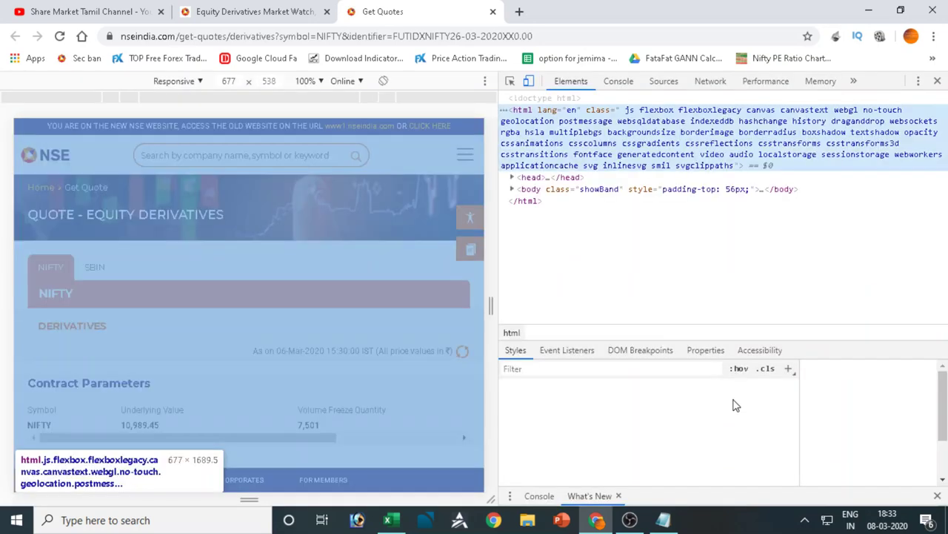
scroll(434, 315, down, 3)
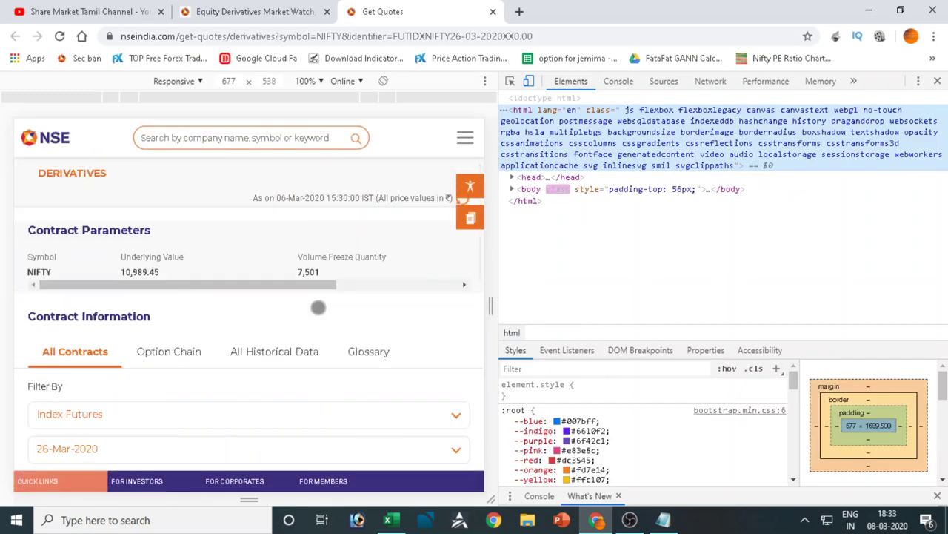
click(700, 82)
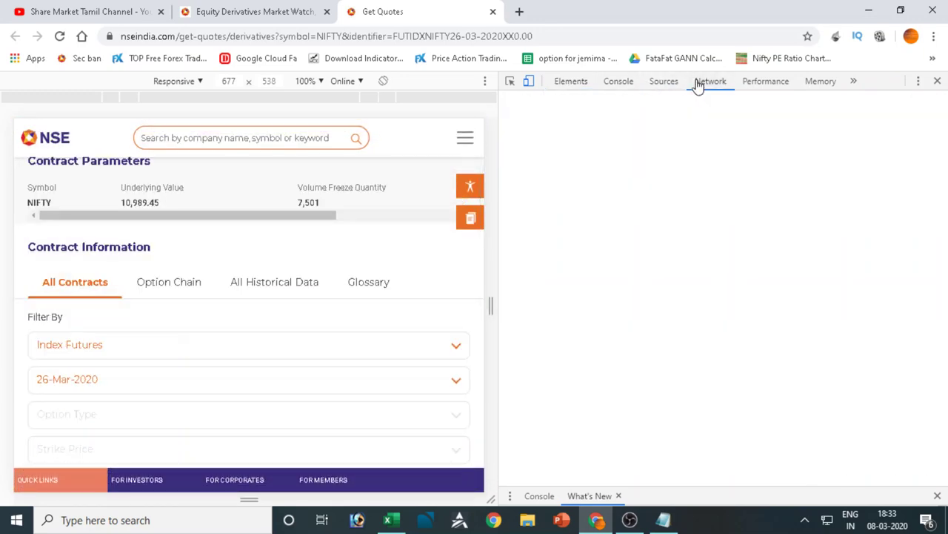
click(172, 282)
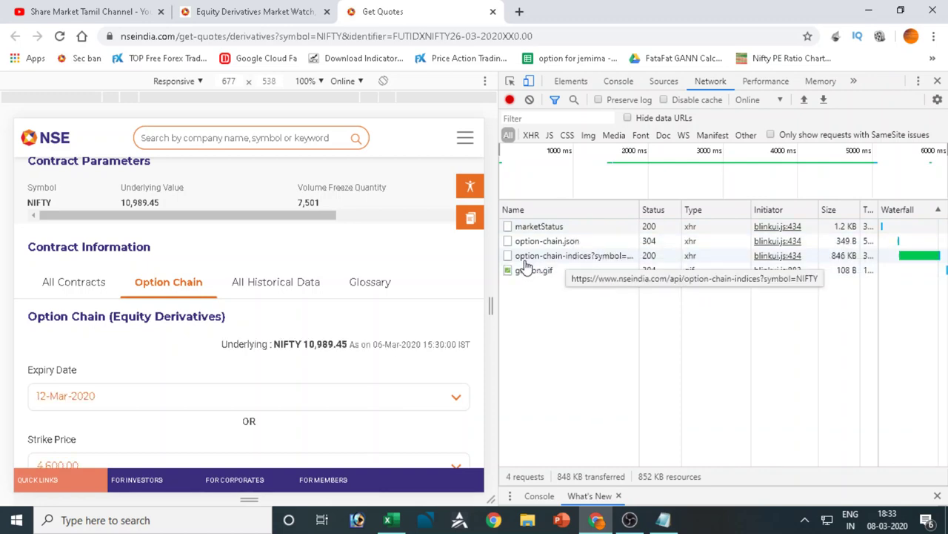
Copy the Request URL of the option-chain-indices?symbol=NIFTY request
click(614, 258)
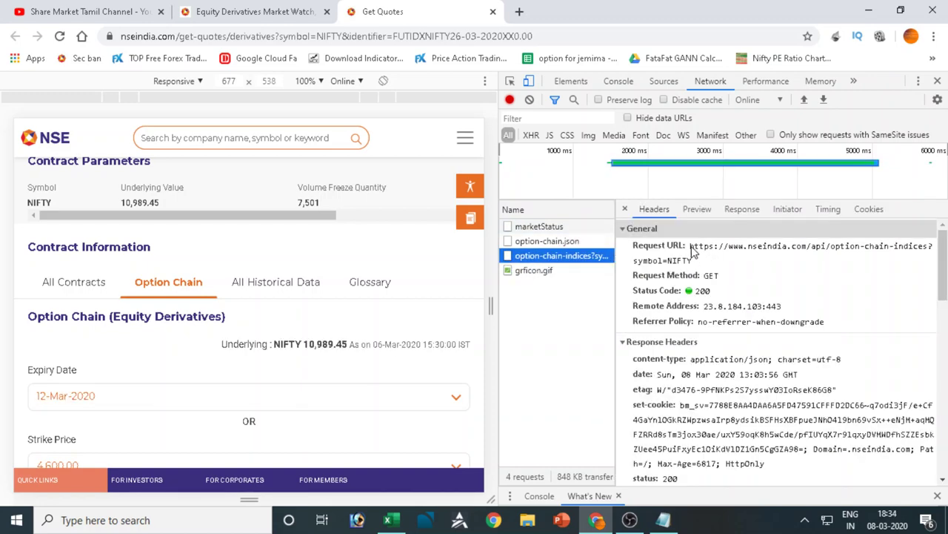
click(689, 254)
triple_click(690, 254)
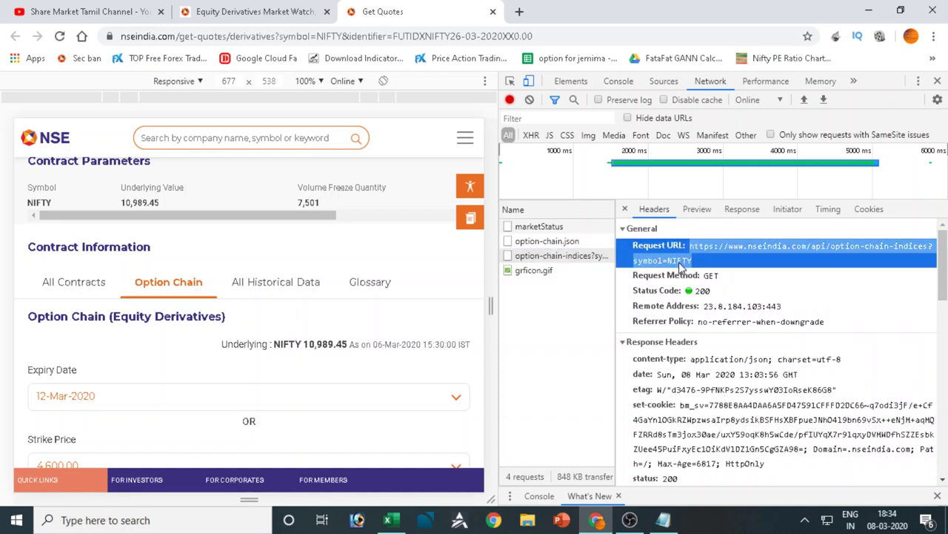
right_click(678, 263)
click(688, 270)
Paste the NIFTY option-chain-indices URL into the Notepad note, then switch to OptionChainData.xlsm
mouse_move(597, 519)
click(663, 520)
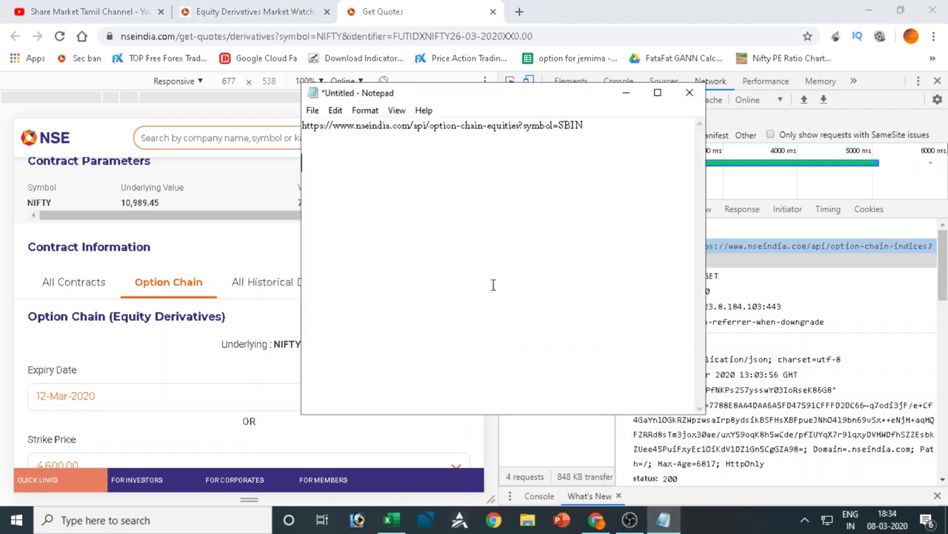
key(ctrl+v)
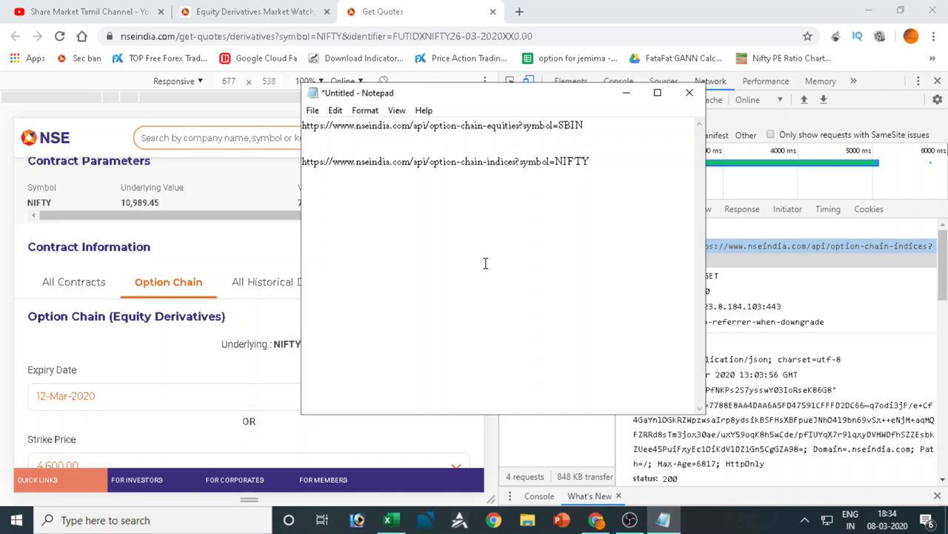
click(449, 15)
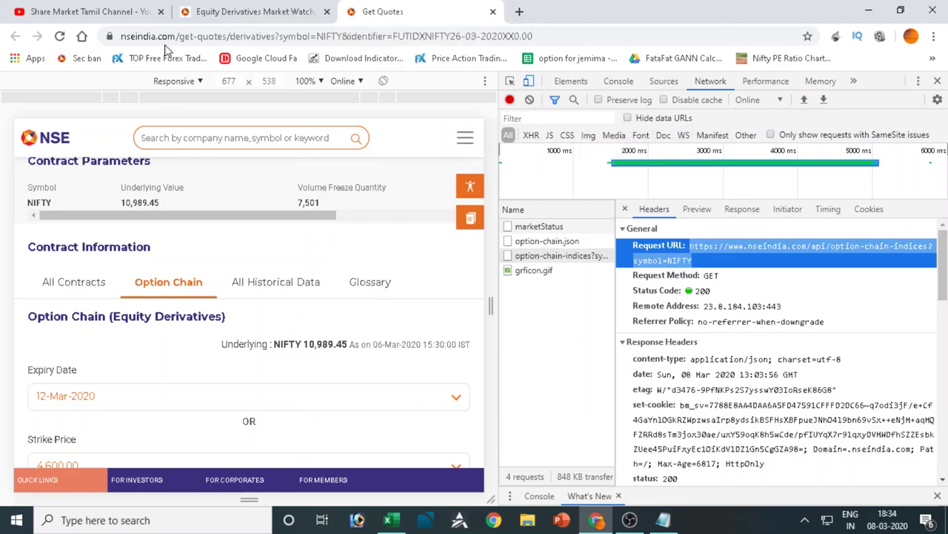
mouse_move(677, 522)
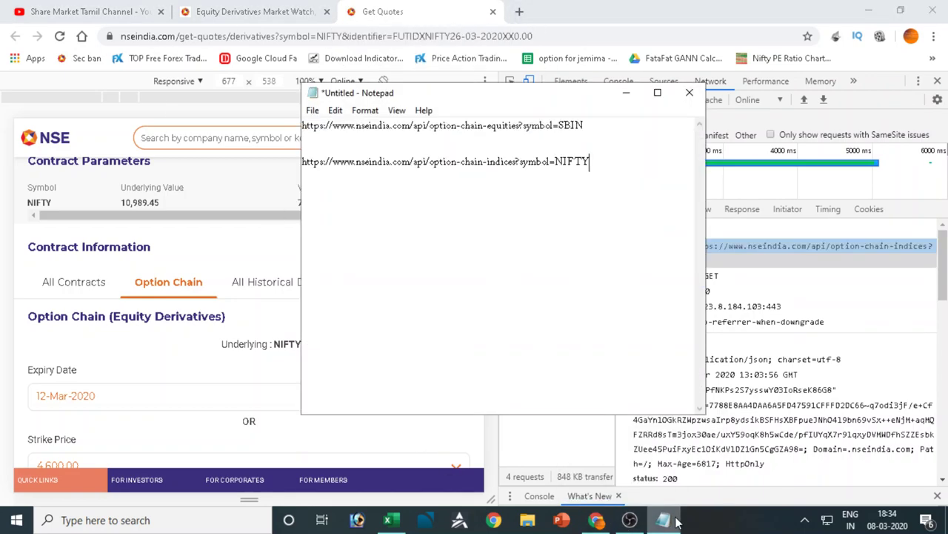
click(389, 521)
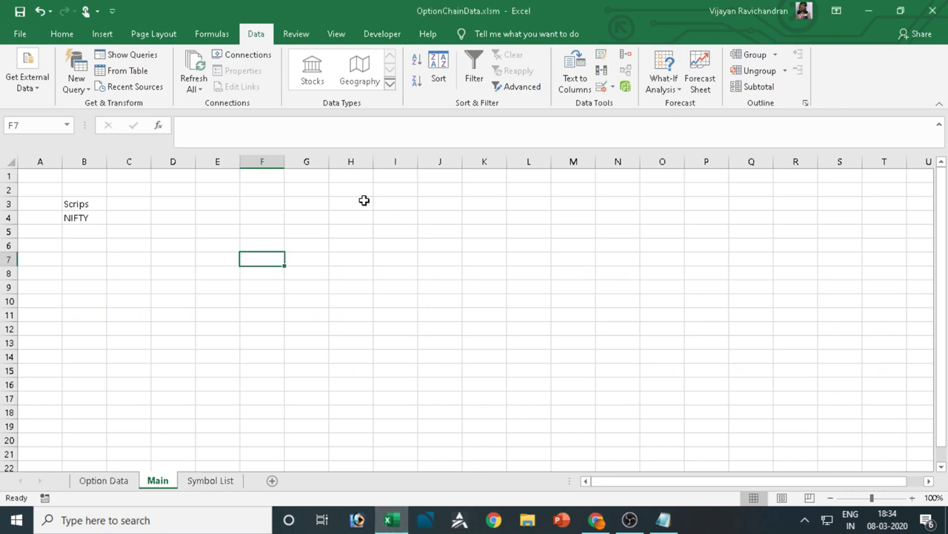
Label D3 'Option Type' and start D4's formula =IF(OR(B4="NIFTY",B4="BANKNIFTY"),
click(155, 204)
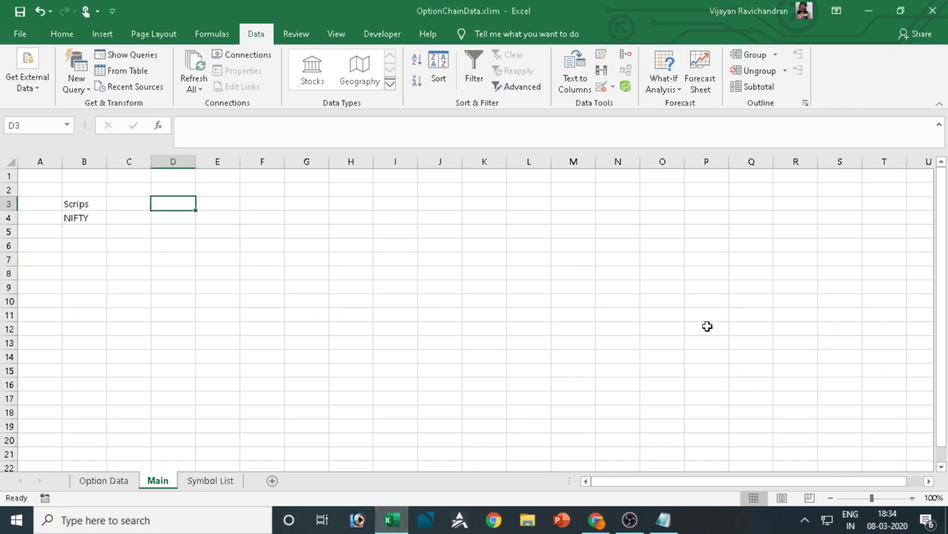
text(Op)
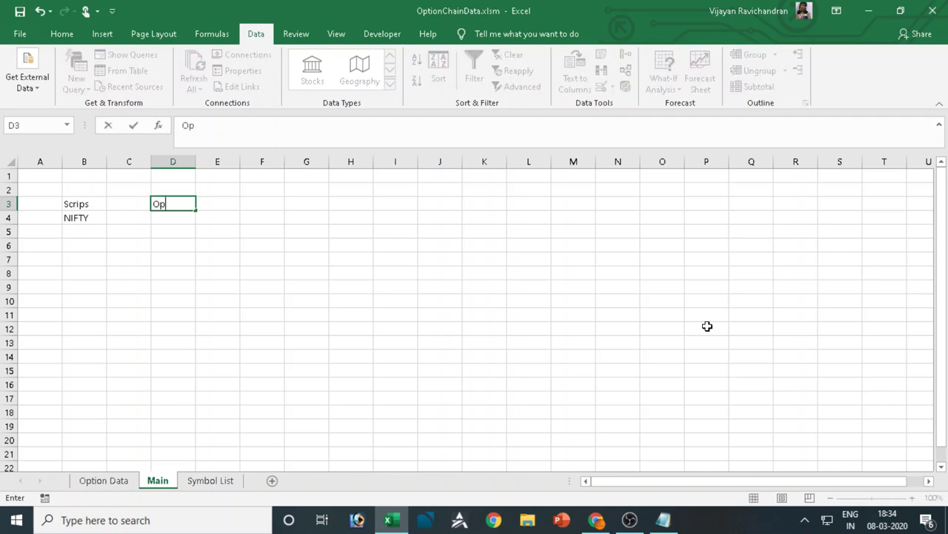
text(tion Type)
key(Return)
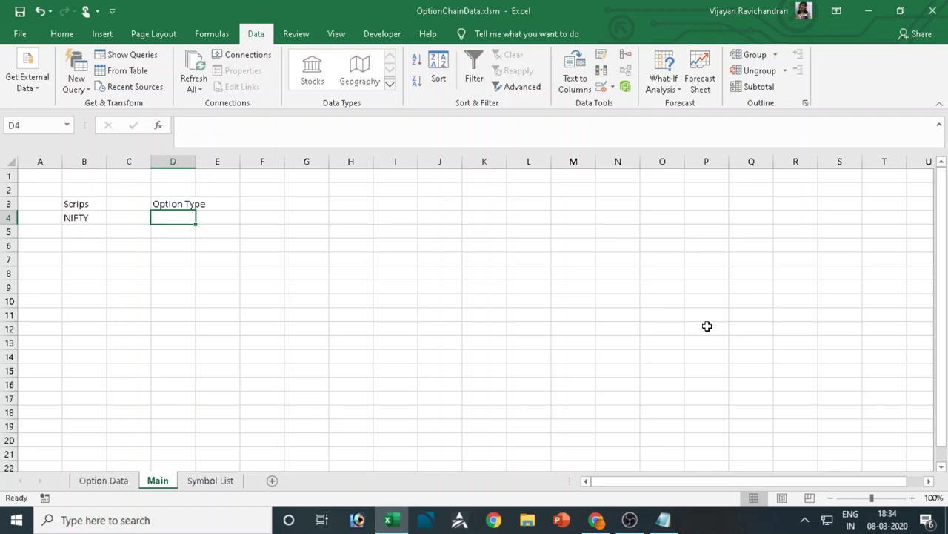
text(=if)
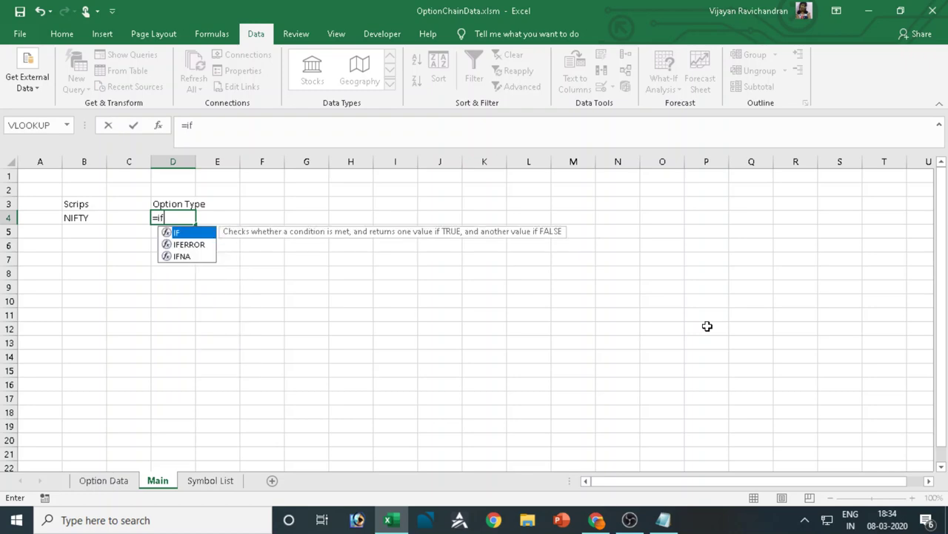
text(()
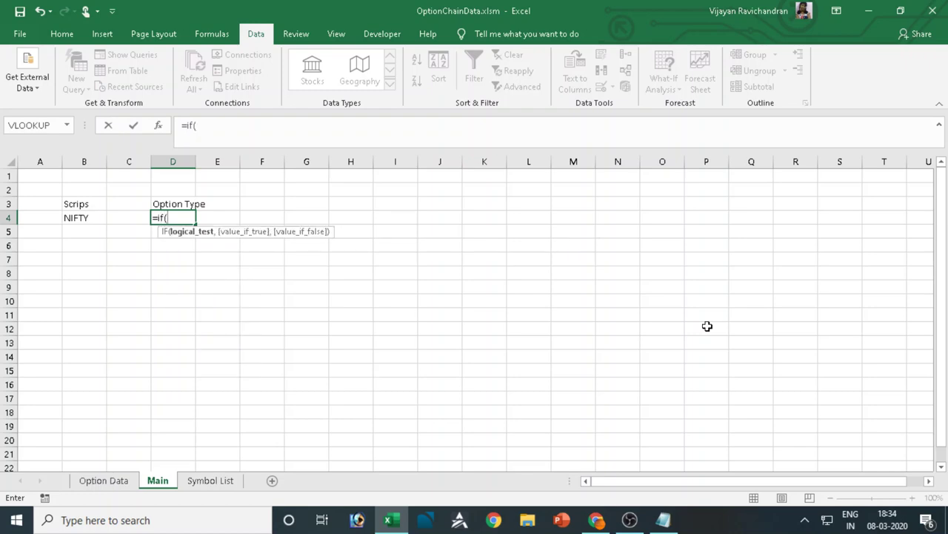
text(or)
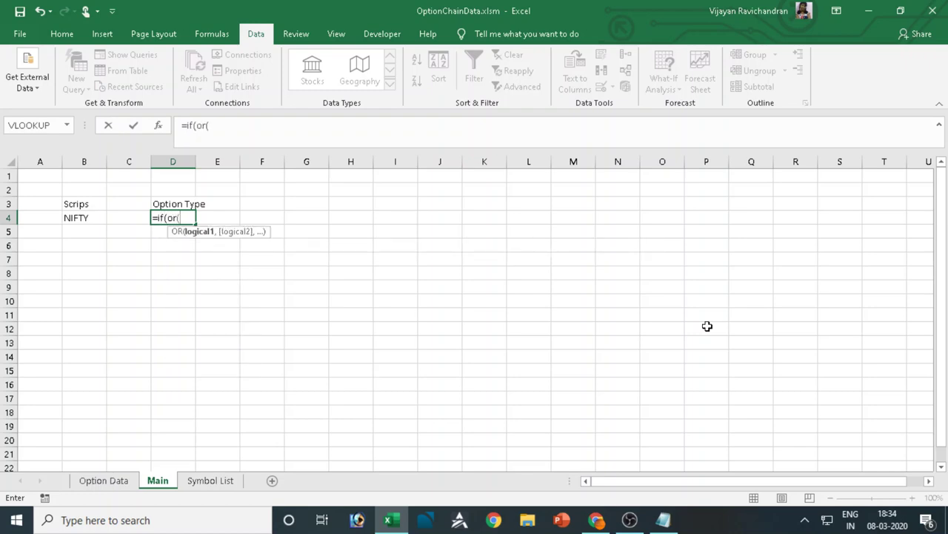
text(()
key(Left)
key(Left)
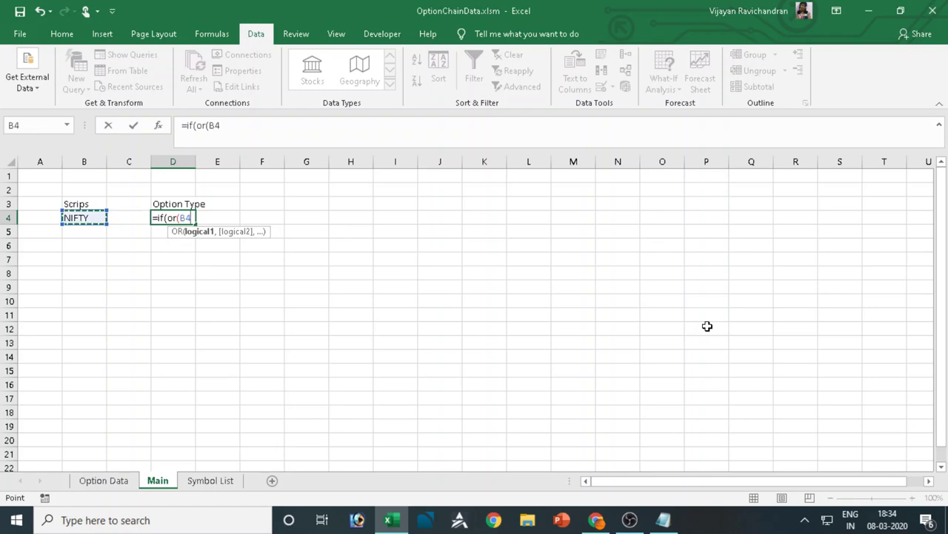
text(="NIFTY)
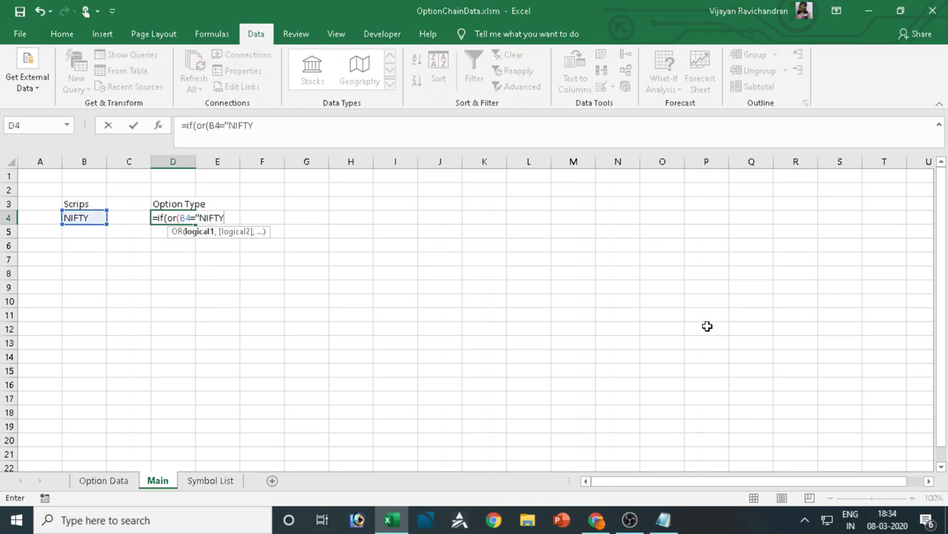
text(",)
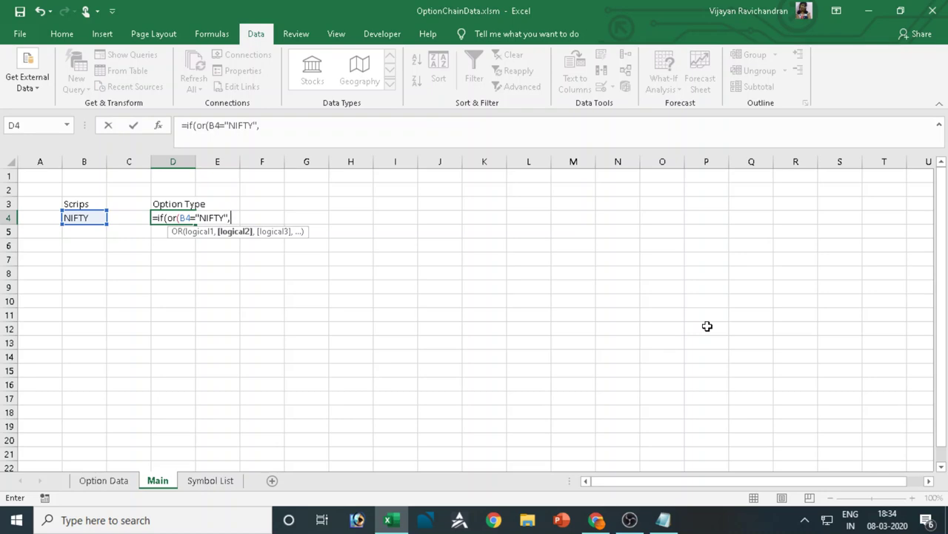
click(80, 217)
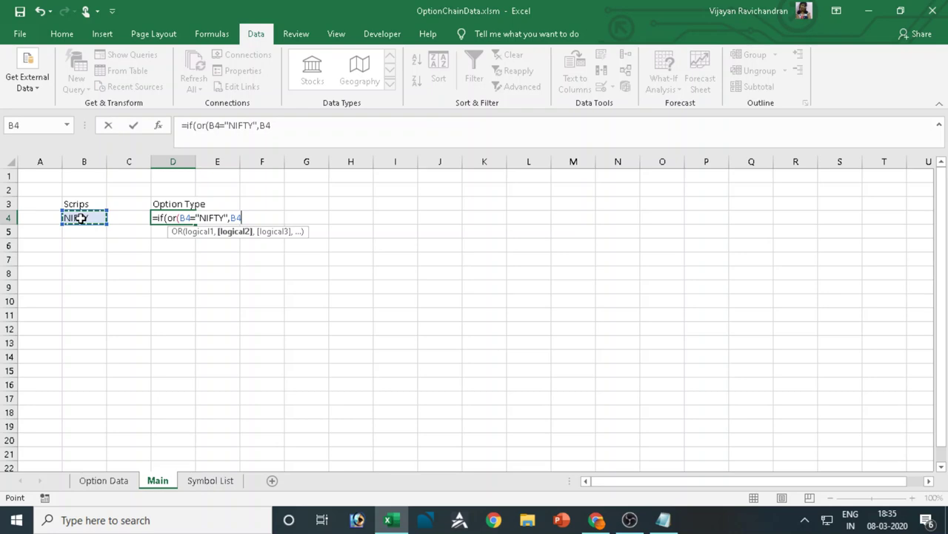
text(=)
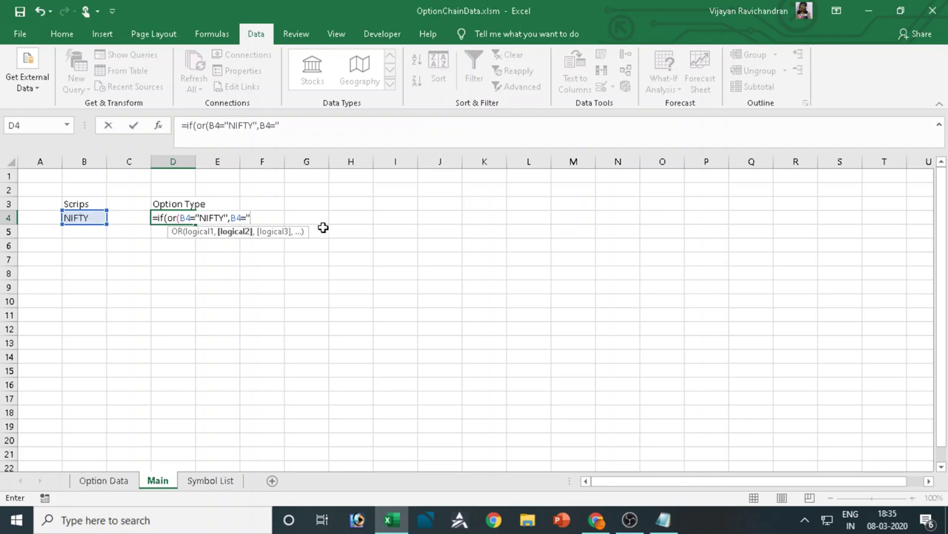
text("BANKNIFTY)
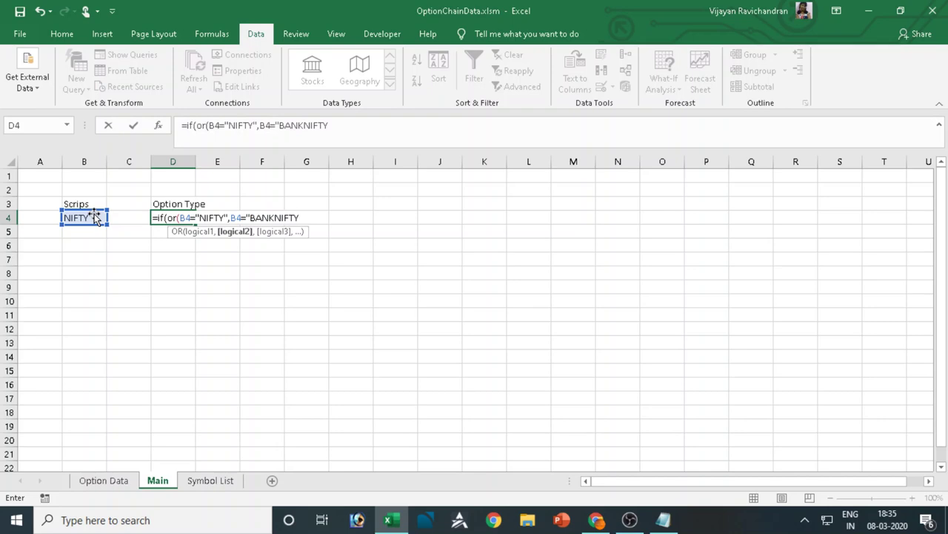
text("))
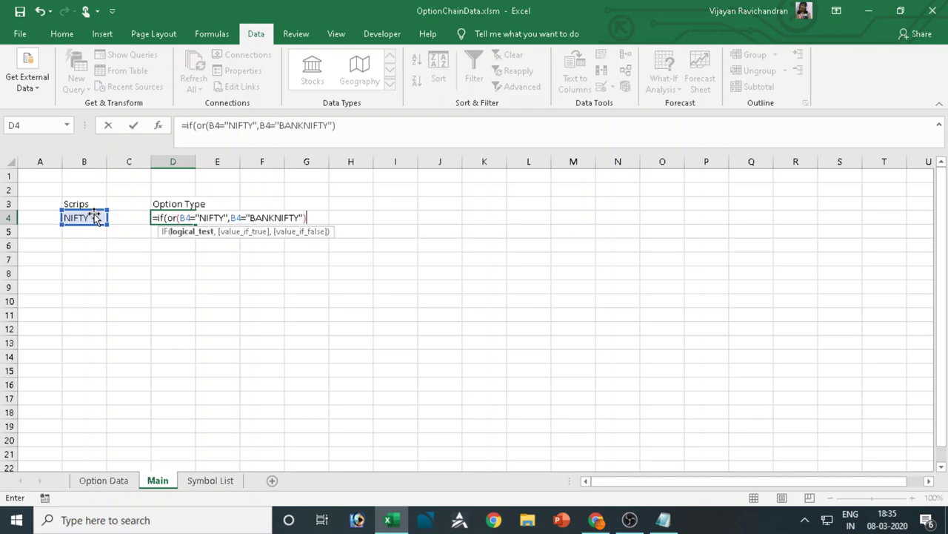
text(,)
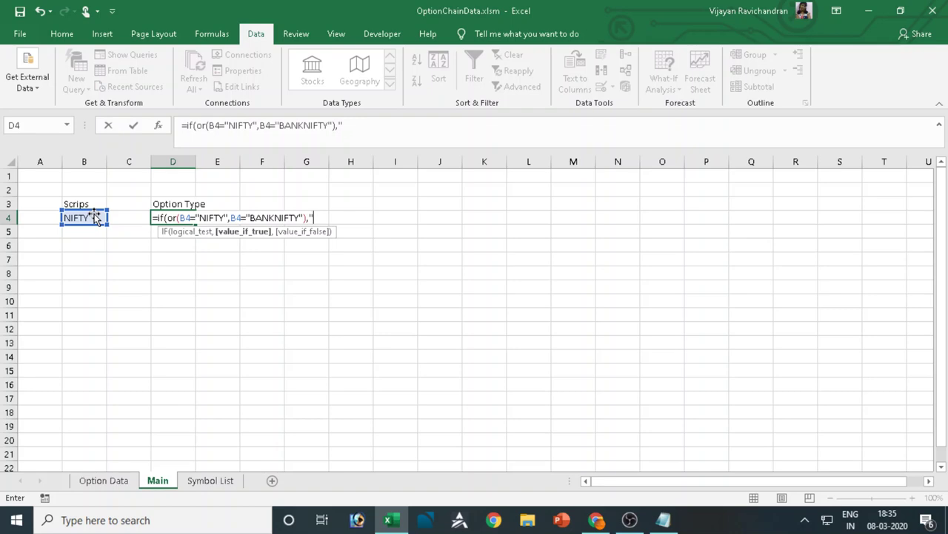
Add "indices" as the true result, copying the word from the NIFTY URL in Notepad
click(664, 520)
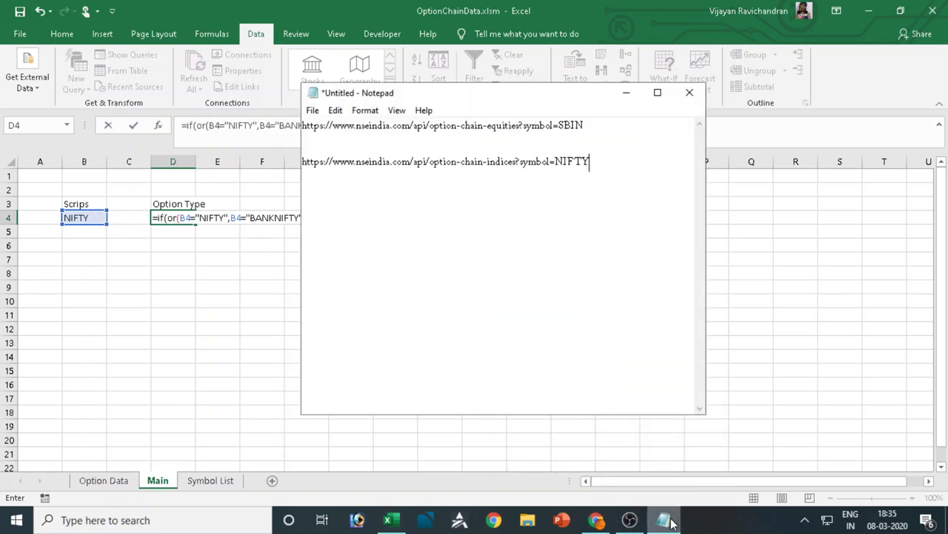
click(487, 161)
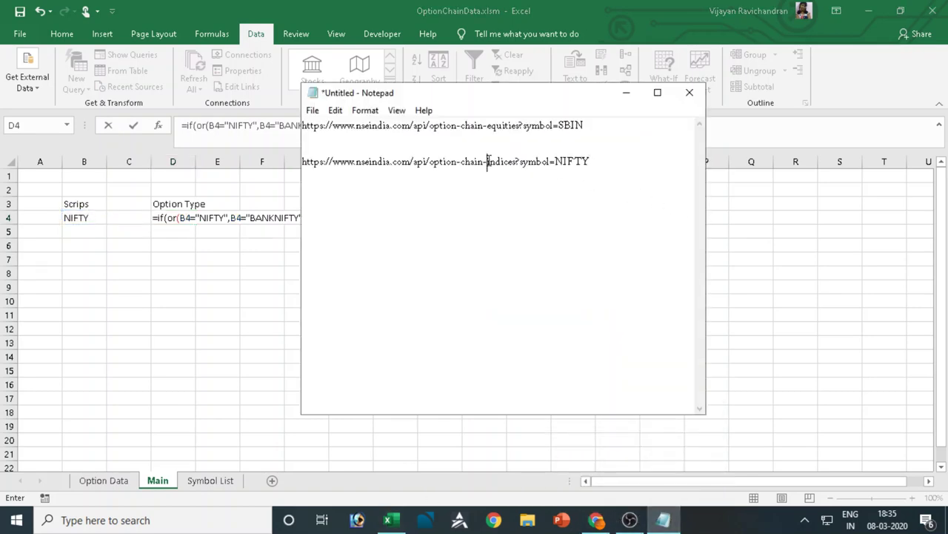
key(shift+Right)
key(shift+Right)
key(shift+Right)
key(shift+Right)
key(shift+Right)
key(shift+Right)
key(shift+Right)
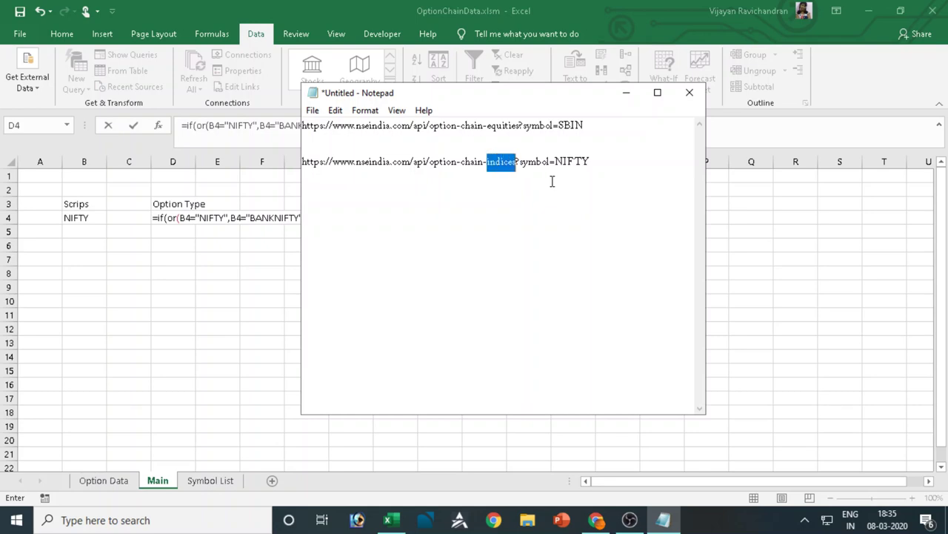
click(267, 6)
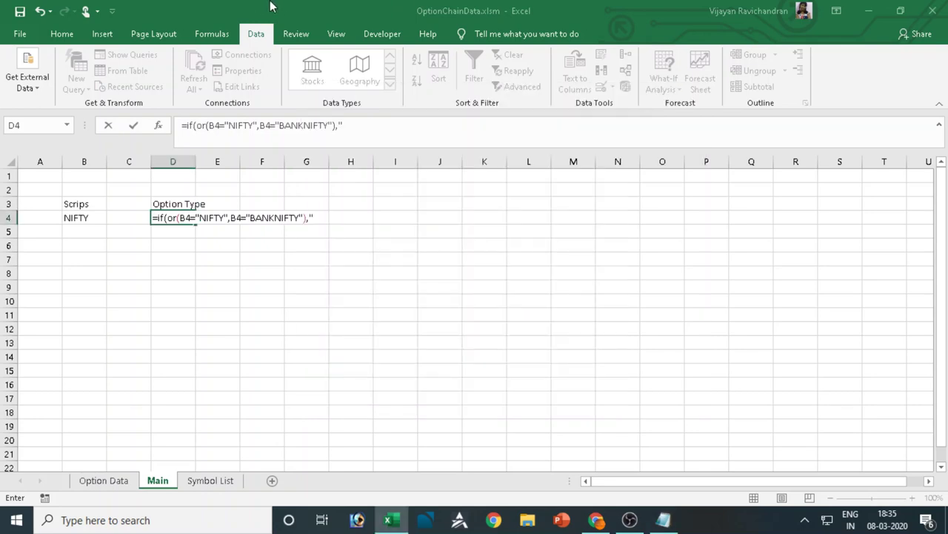
key(ctrl+v)
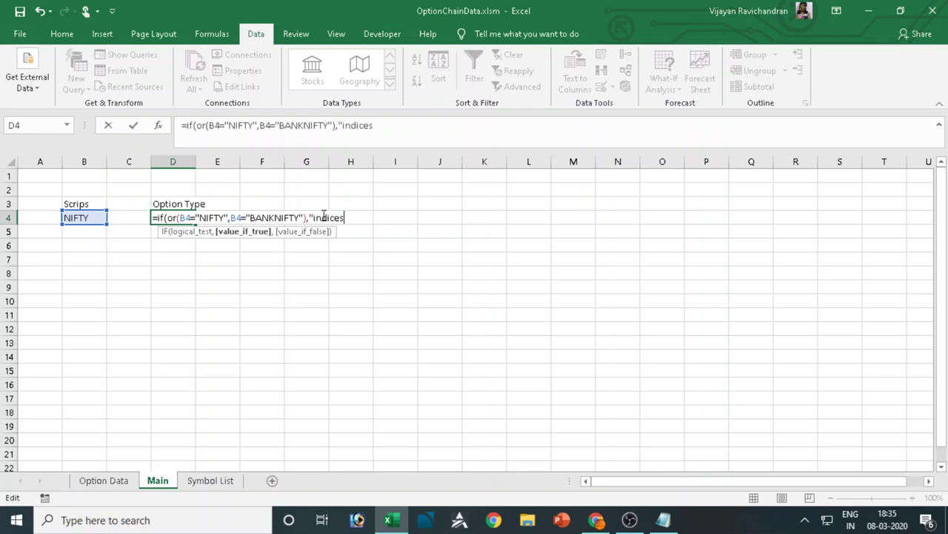
text(,)
Add "equities" from the SBIN URL as the otherwise result and commit the D4 formula
key(alt+Tab)
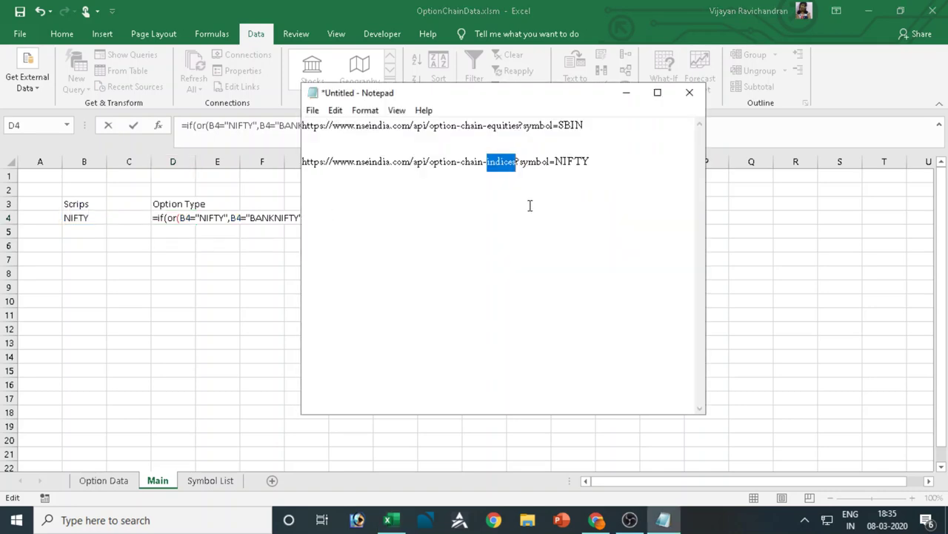
click(490, 125)
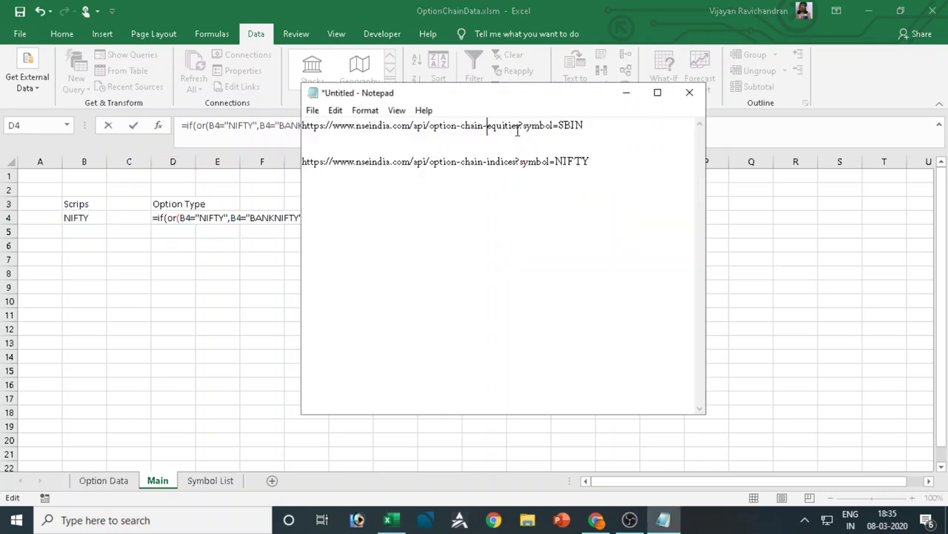
drag(487, 125, 519, 130)
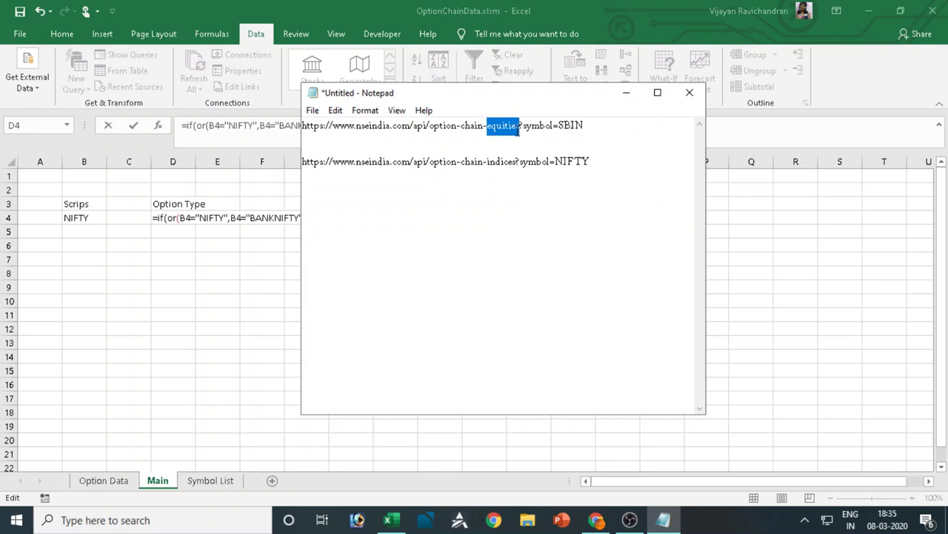
key(alt+Tab)
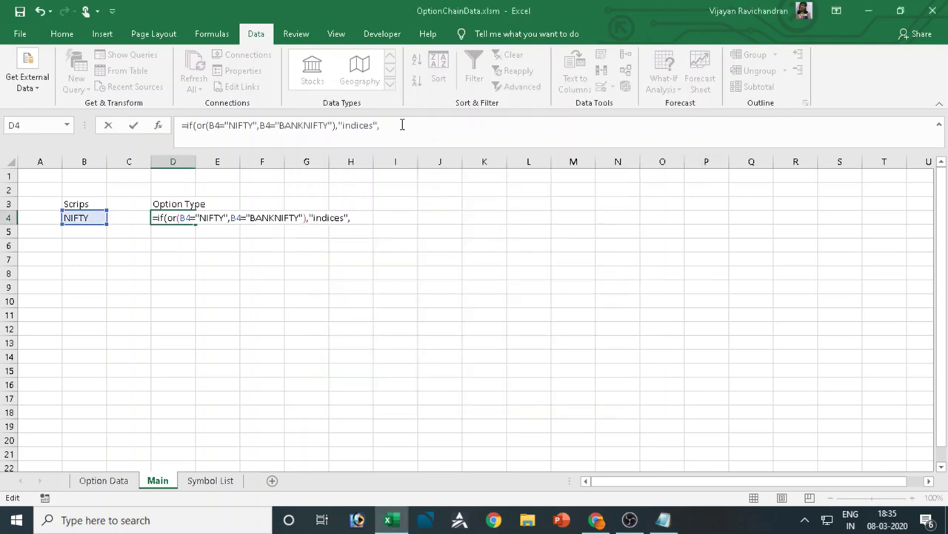
key(ctrl+v)
key(BackSpace)
key(BackSpace)
key(BackSpace)
key(BackSpace)
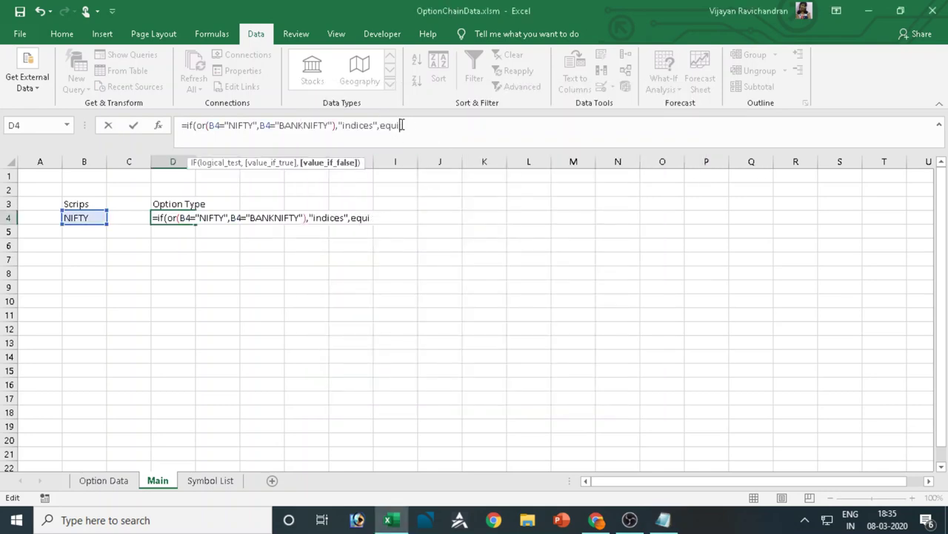
key(BackSpace)
key(BackSpace)
key(BackSpace)
key(BackSpace)
key(ctrl+v)
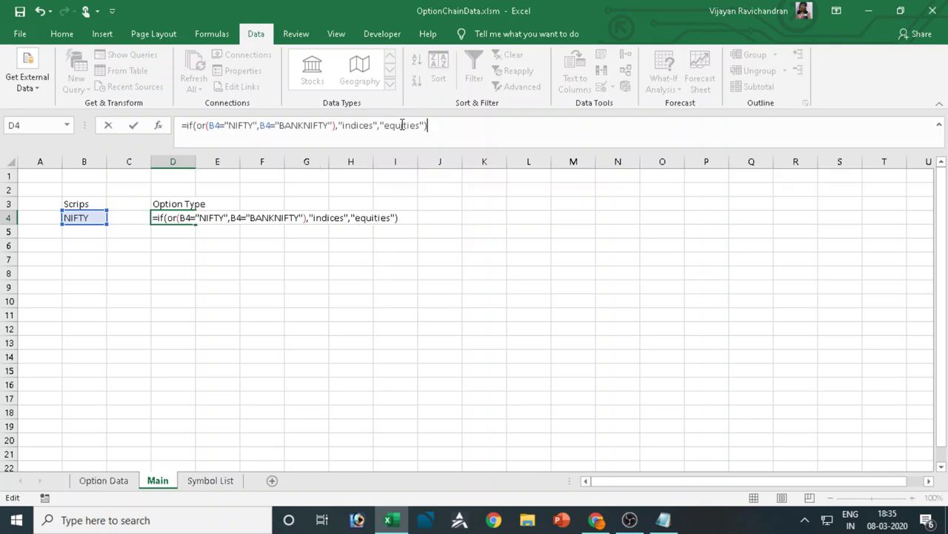
text(,""))
key(BackSpace)
key(BackSpace)
key(BackSpace)
key(Return)
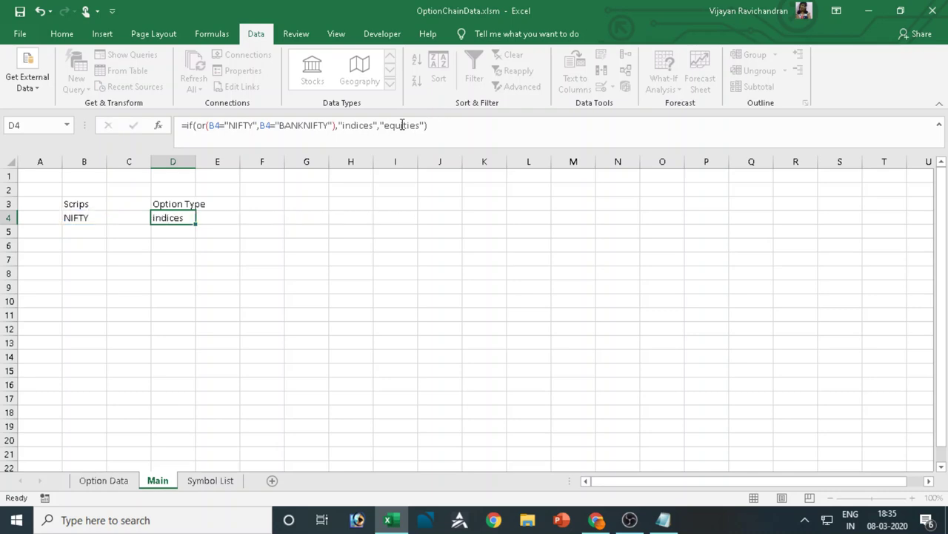
Switch B4 to BANKNIFTY, then ACC, and autofit column D to fit Option Type
click(84, 219)
click(113, 219)
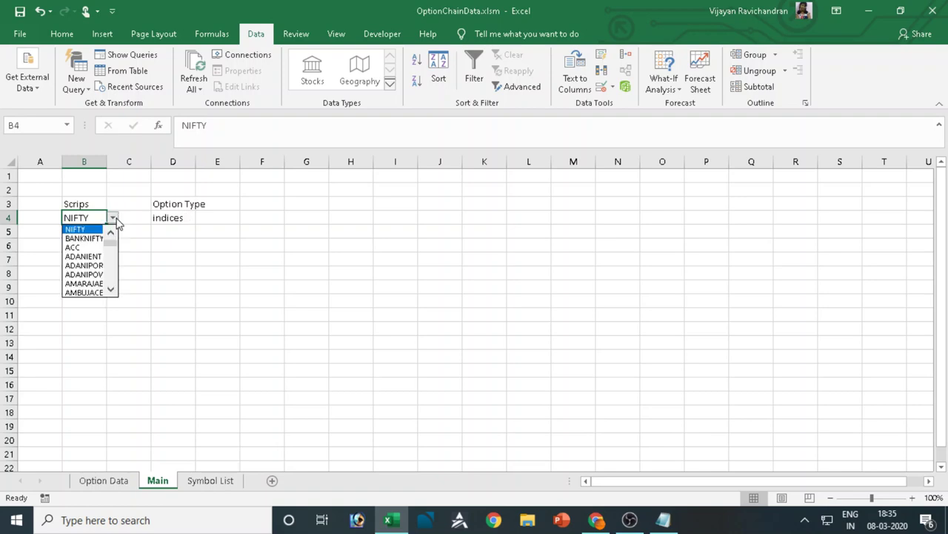
click(96, 237)
click(113, 218)
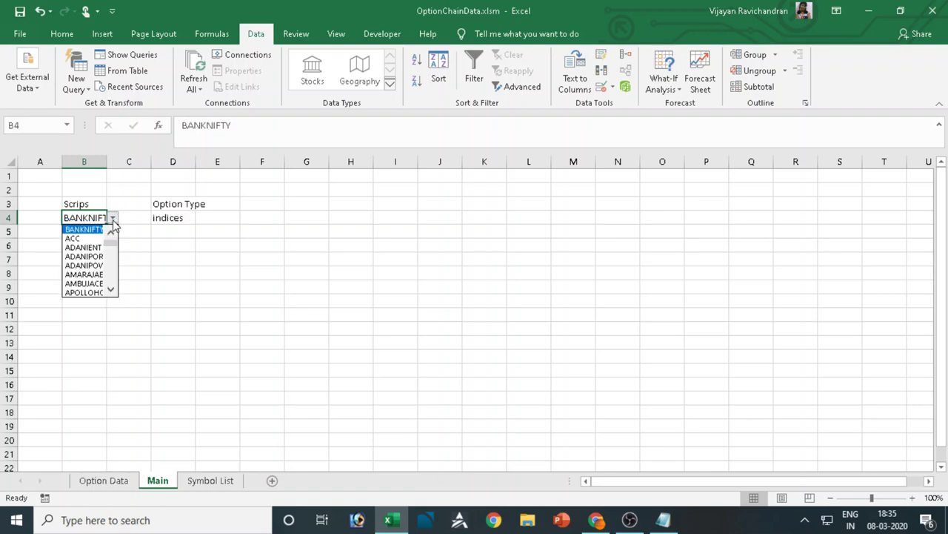
click(92, 238)
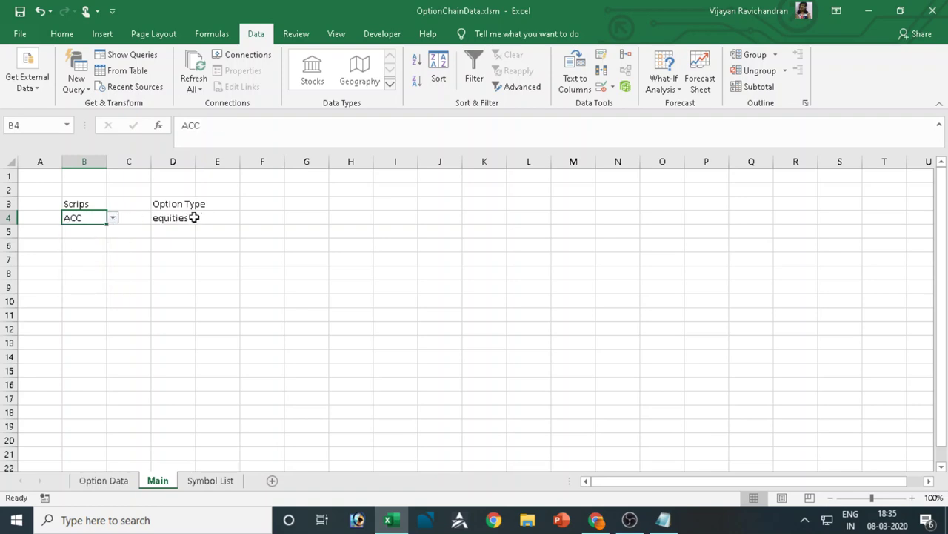
click(186, 218)
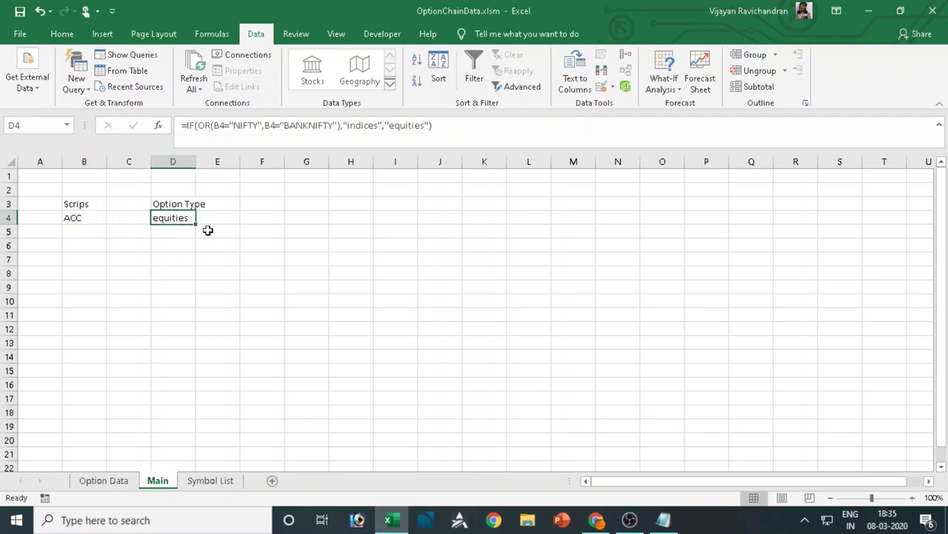
double_click(196, 159)
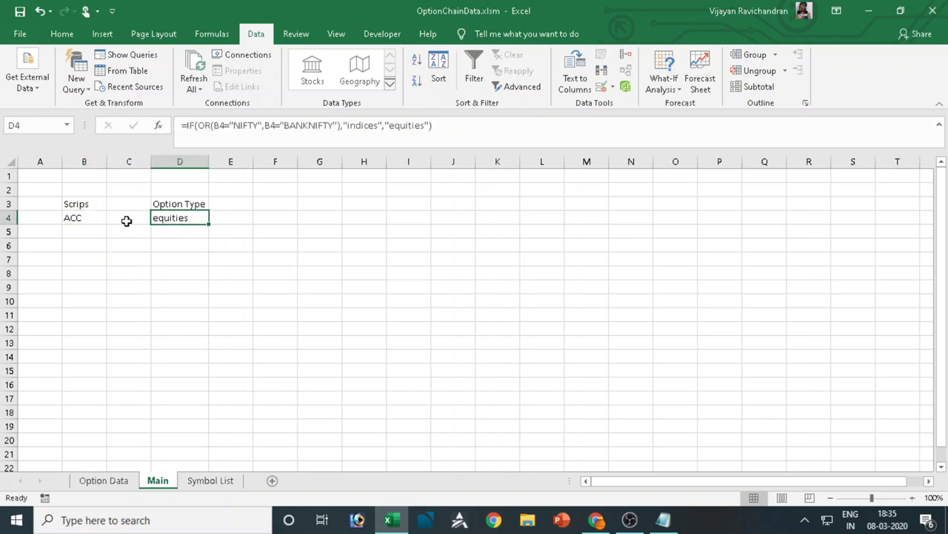
Set the B4 scrip back to NIFTY so D4 reads indices again
click(79, 222)
click(112, 219)
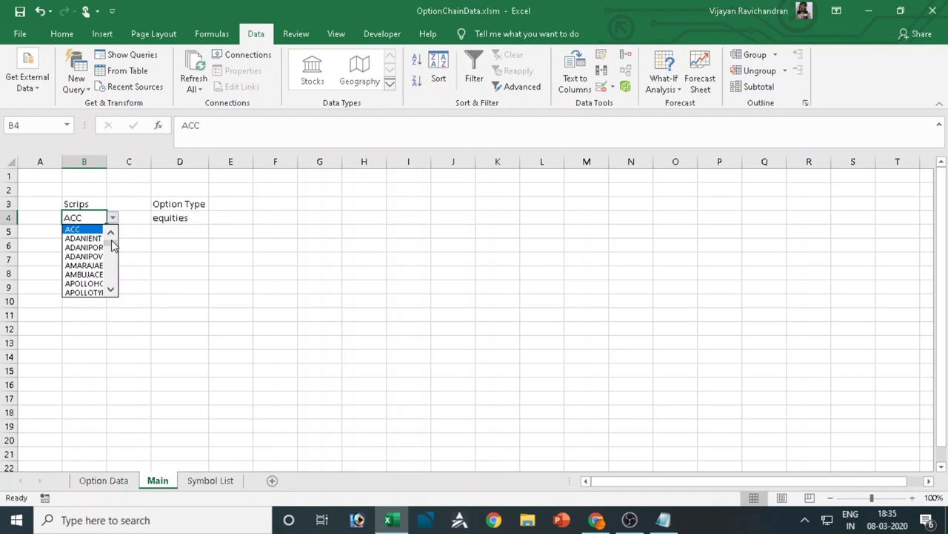
scroll(112, 232, up, 1)
click(93, 229)
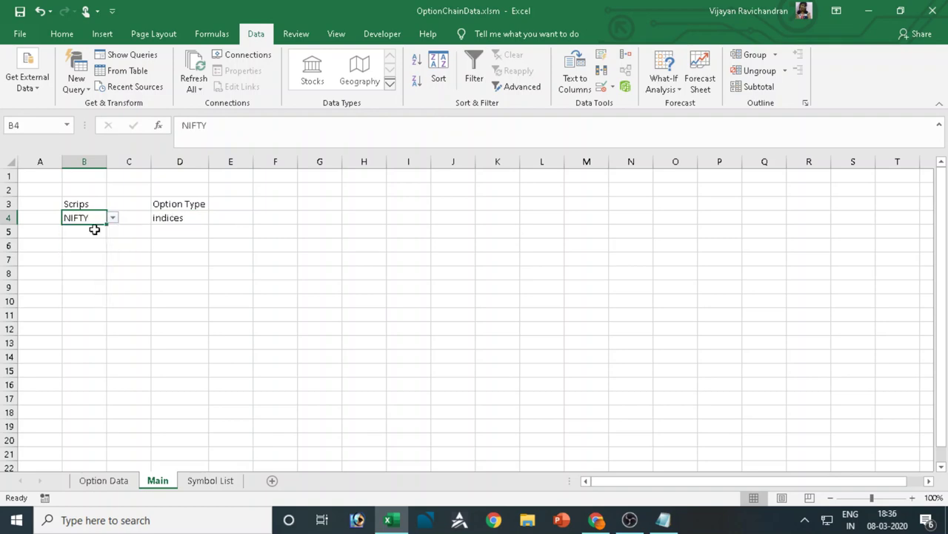
click(206, 234)
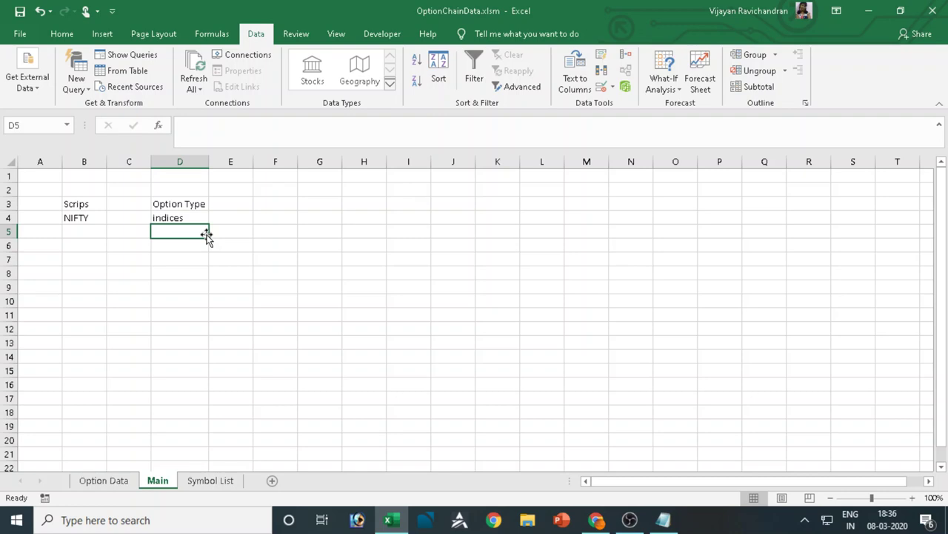
mouse_move(665, 523)
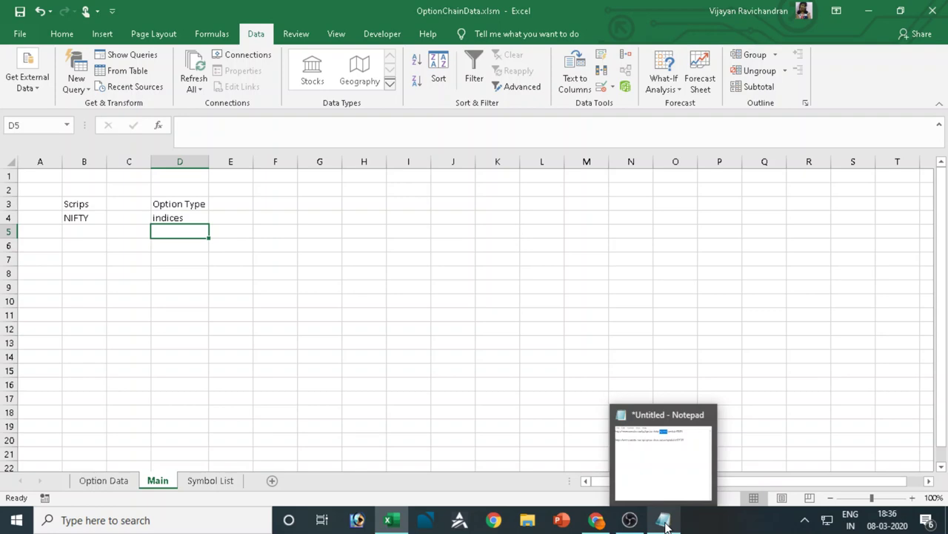
Search Google for 'sample rest api' in a new Chrome tab
click(596, 519)
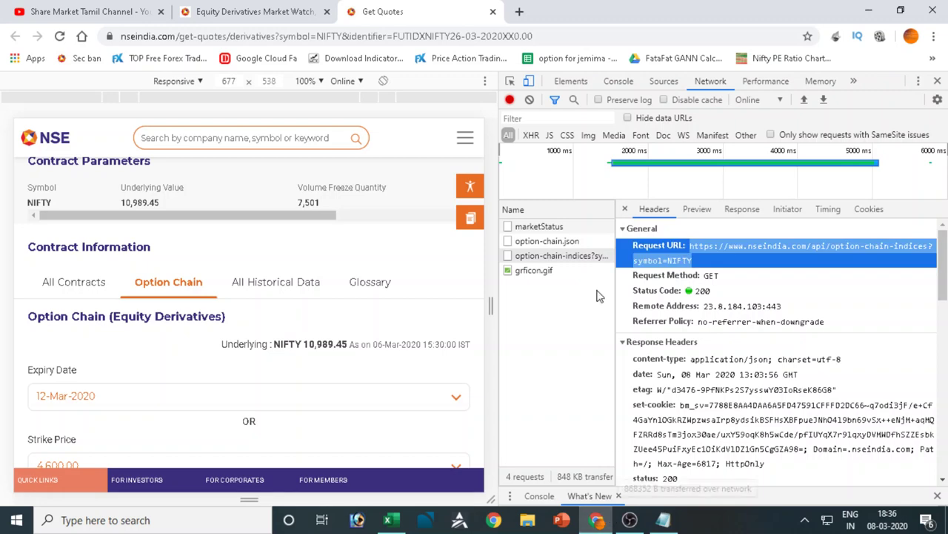
click(520, 12)
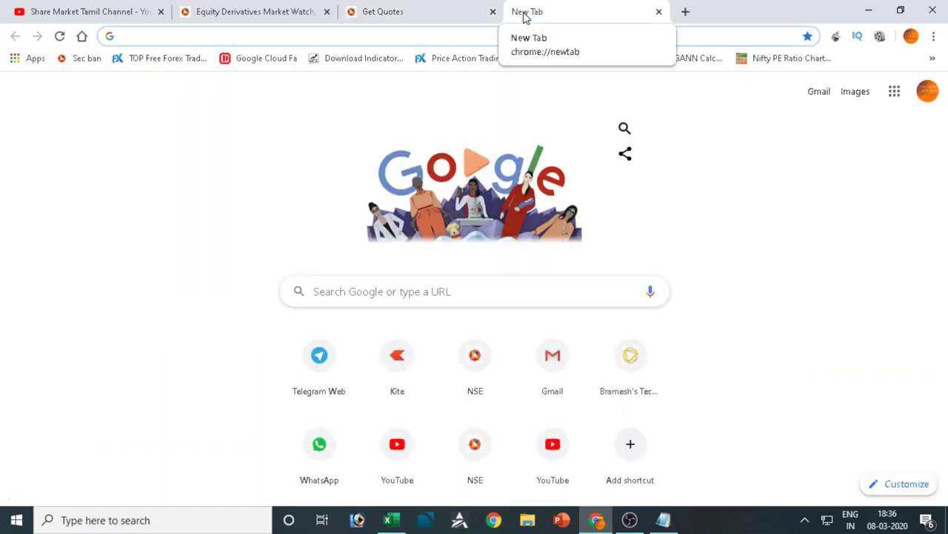
text(sam)
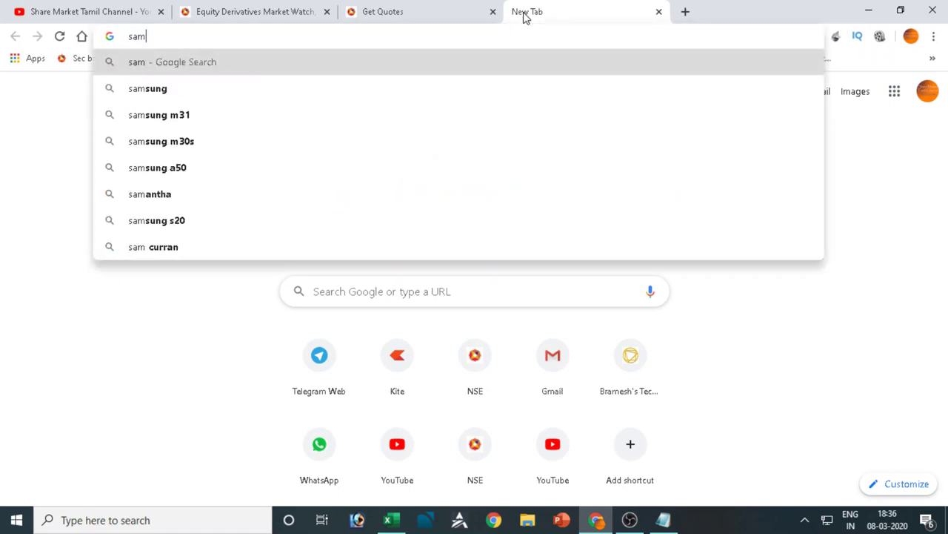
text(ple resi )
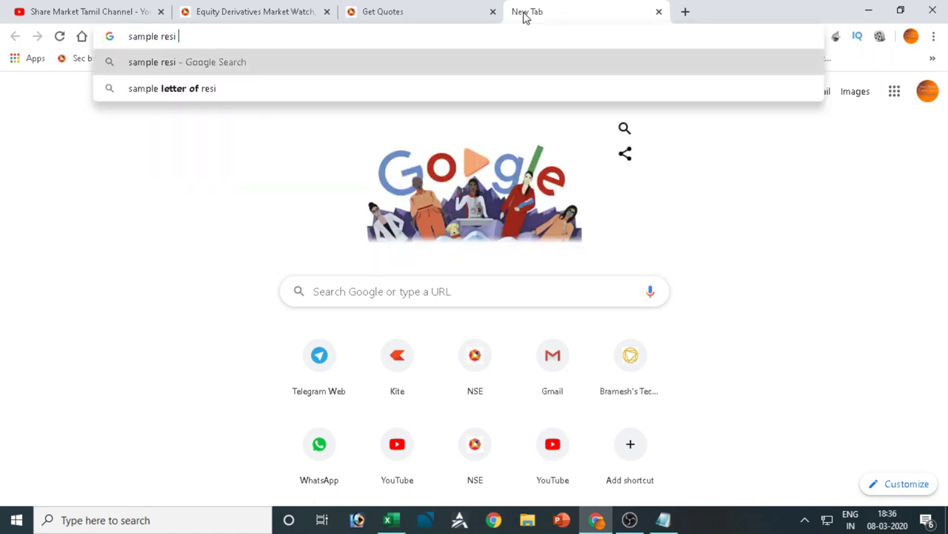
text(api)
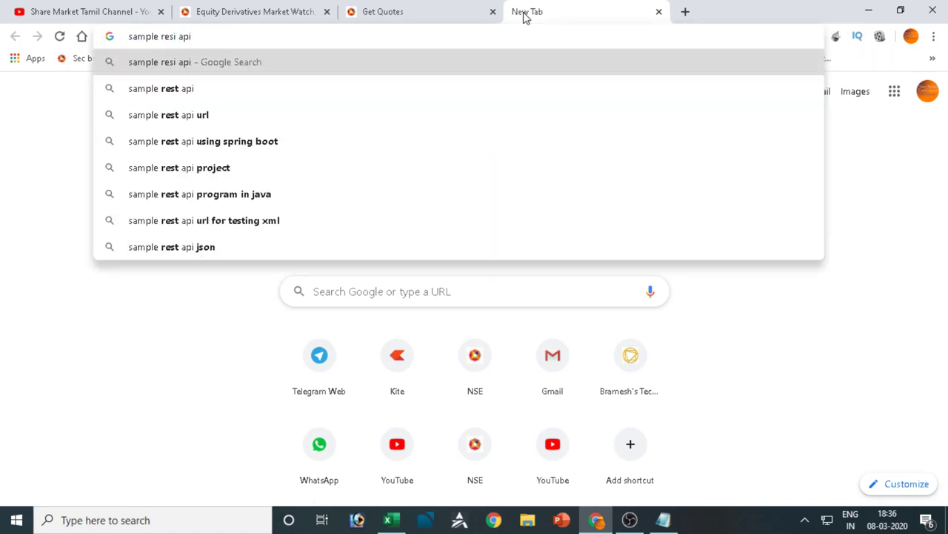
key(BackSpace)
key(BackSpace)
key(BackSpace)
key(BackSpace)
key(BackSpace)
text(t a)
key(Return)
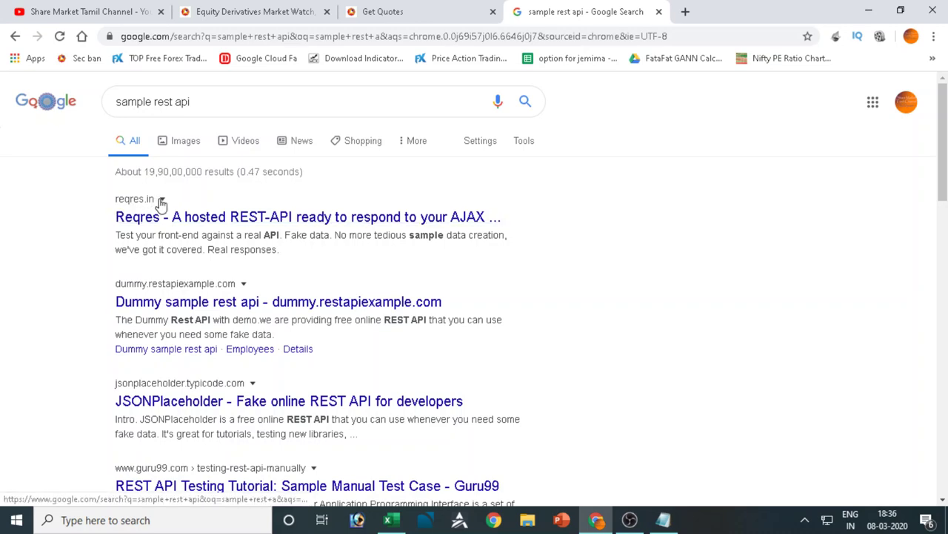
Open reqres.in's /api/users?page=2 JSON response and select its address
click(190, 220)
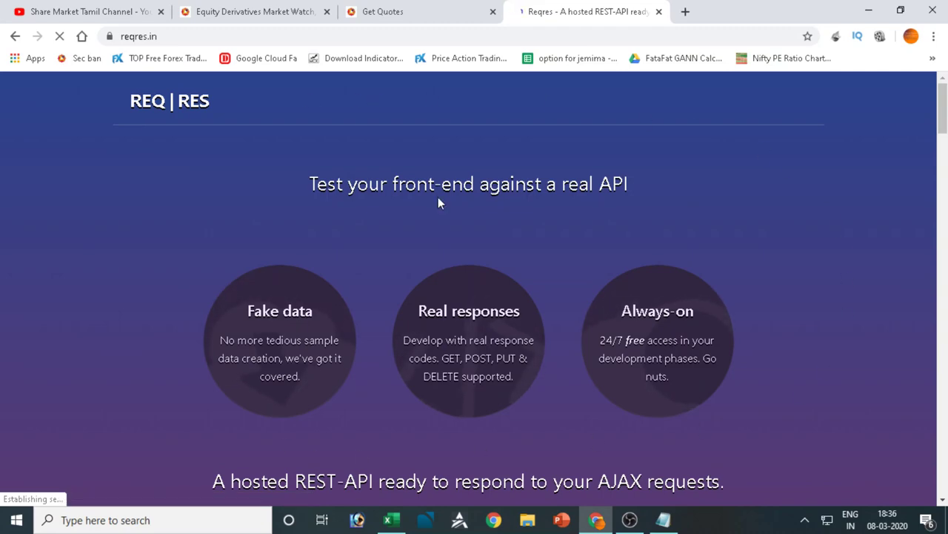
scroll(438, 197, down, 5)
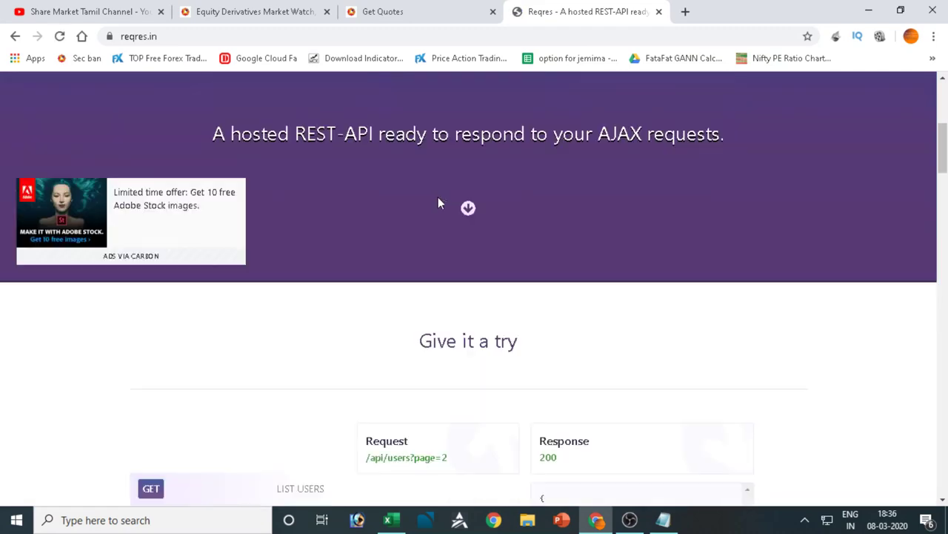
scroll(438, 197, down, 2)
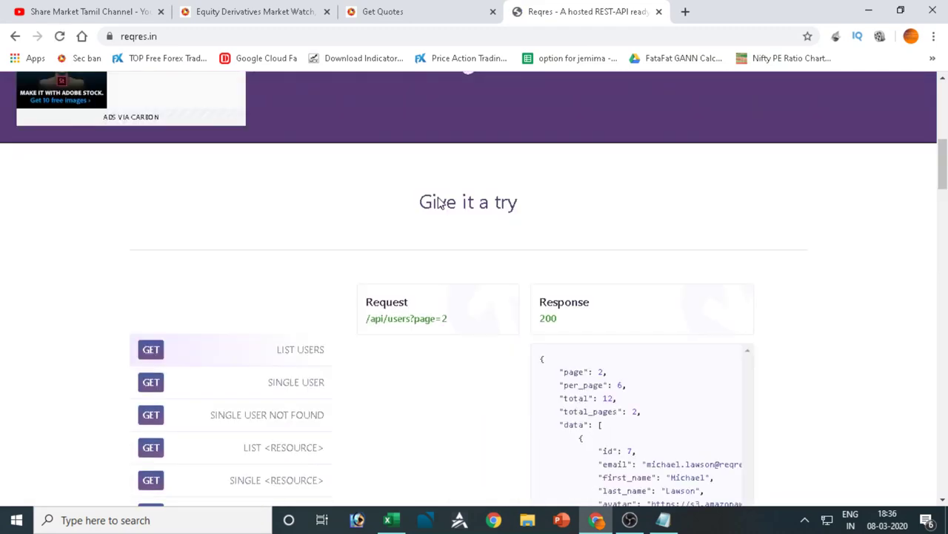
click(416, 320)
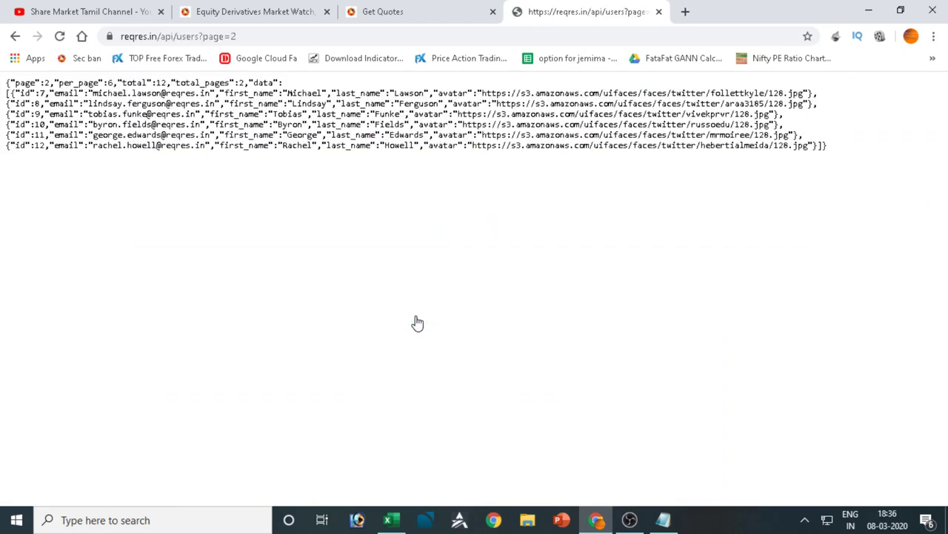
click(240, 36)
key(ctrl+c)
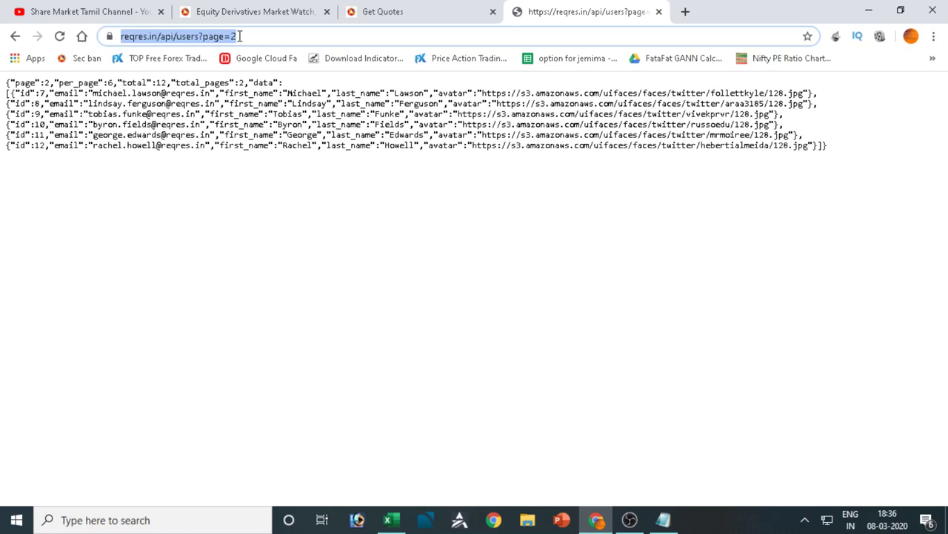
click(663, 519)
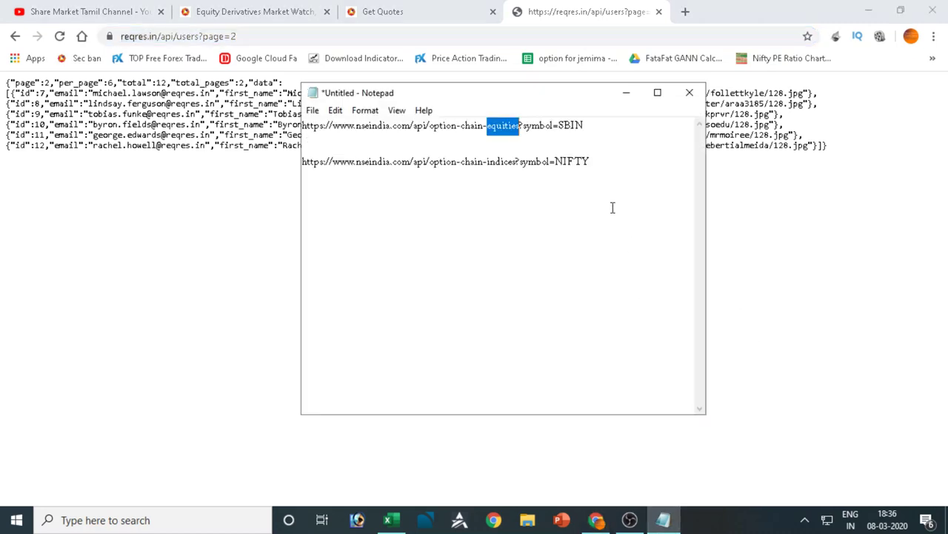
click(613, 174)
key(Return)
key(Return)
key(Return)
key(ctrl+v)
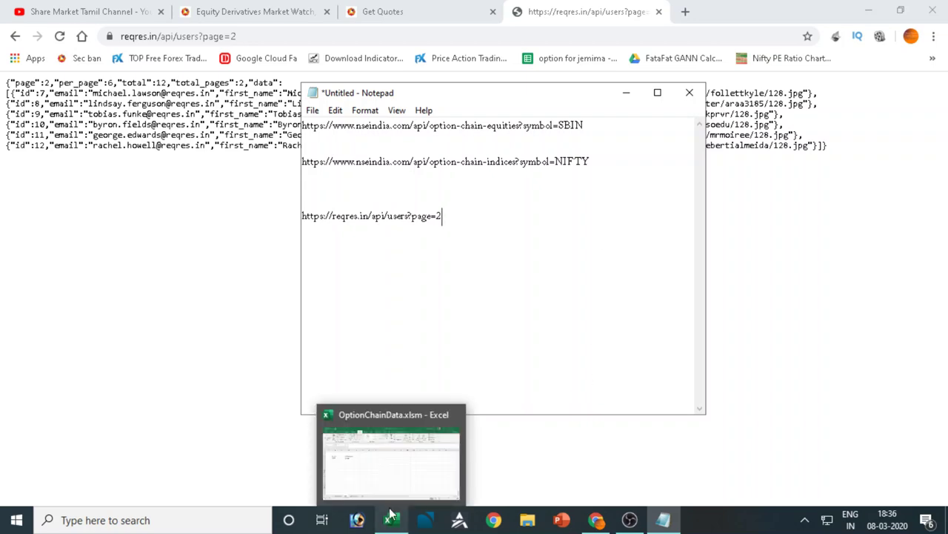
click(349, 458)
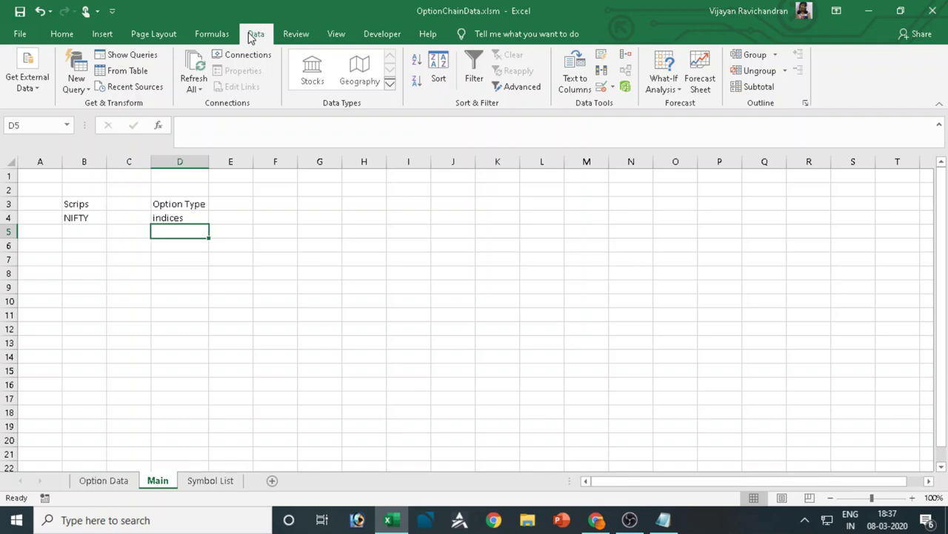
On the Option Data sheet, select B5 and choose Data > New Query > From Other Sources > From Web
click(104, 480)
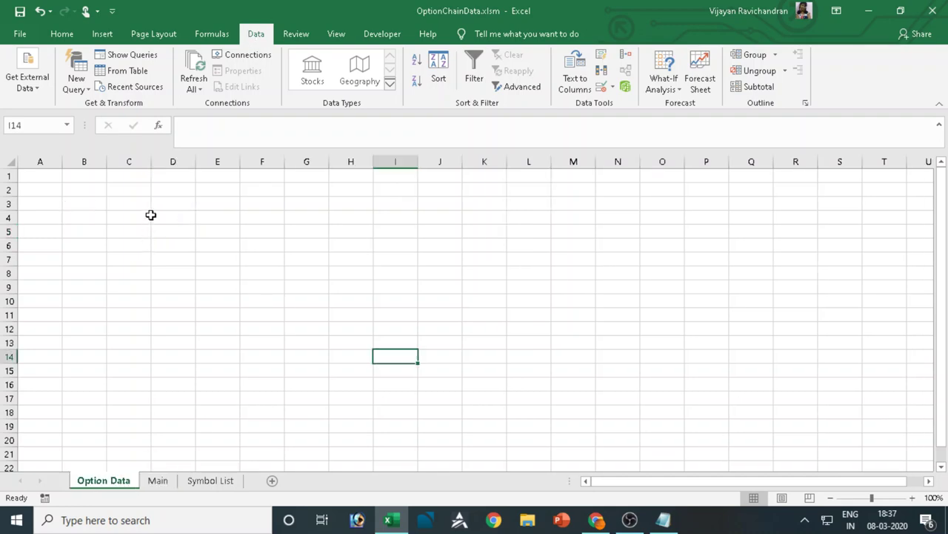
click(85, 233)
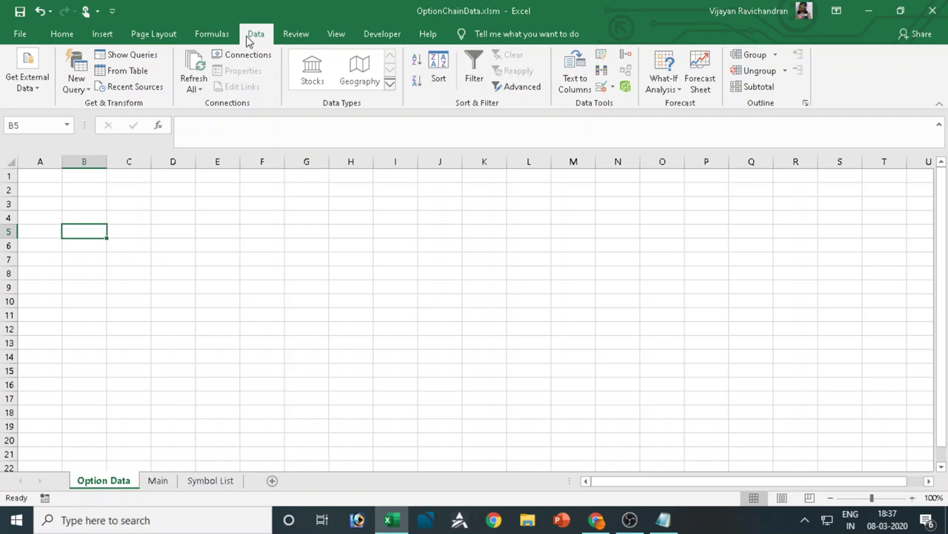
click(42, 88)
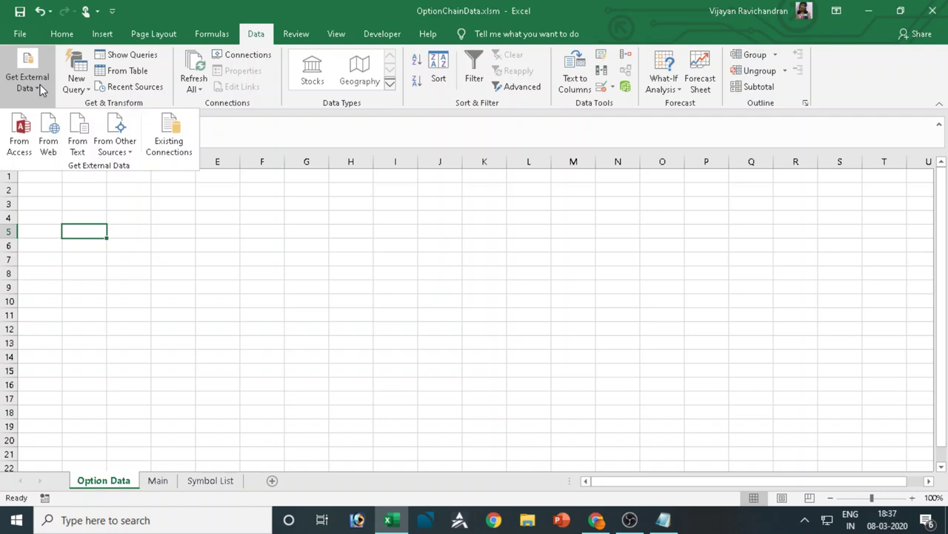
click(87, 90)
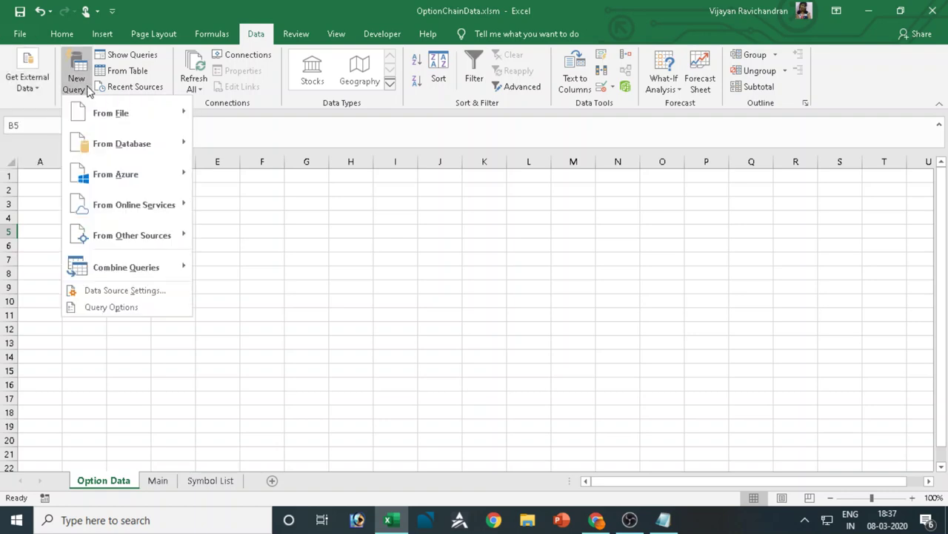
mouse_move(141, 236)
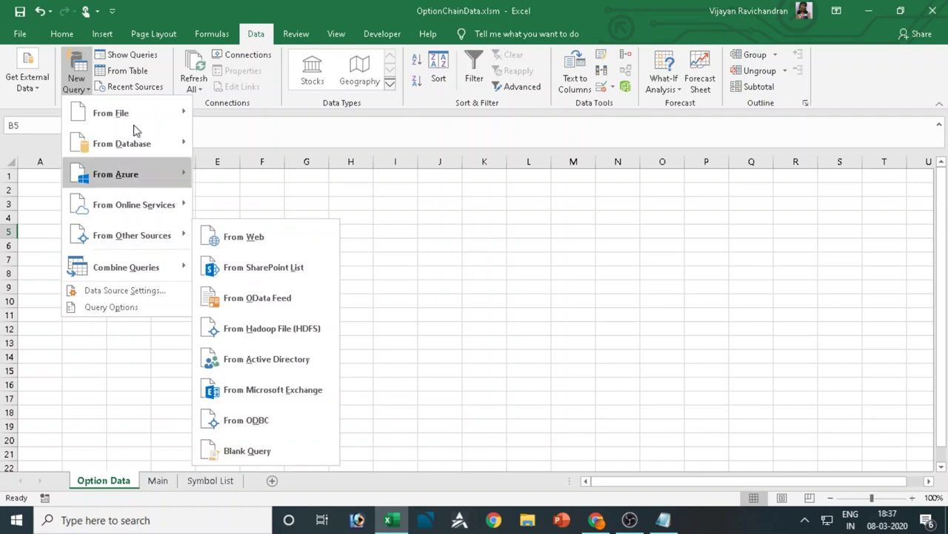
mouse_move(168, 211)
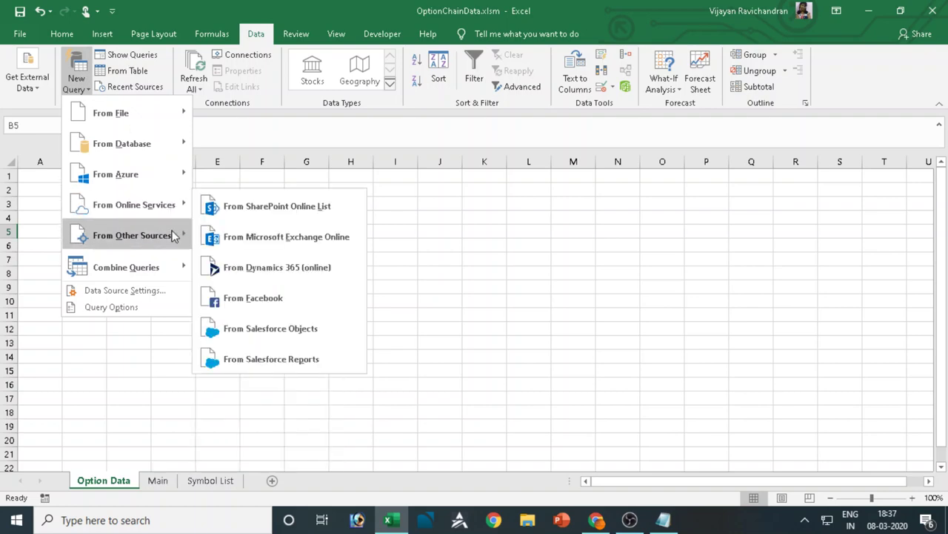
mouse_move(177, 236)
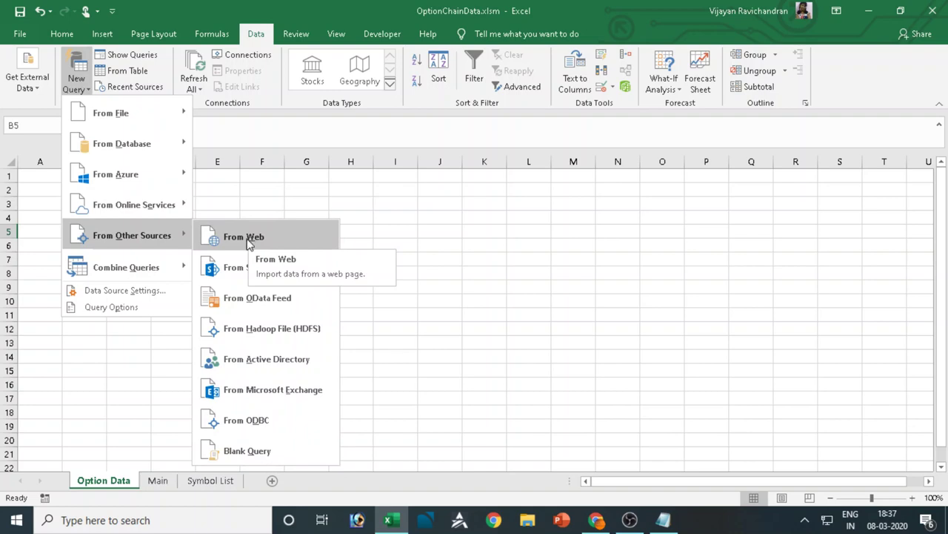
click(84, 92)
click(84, 92)
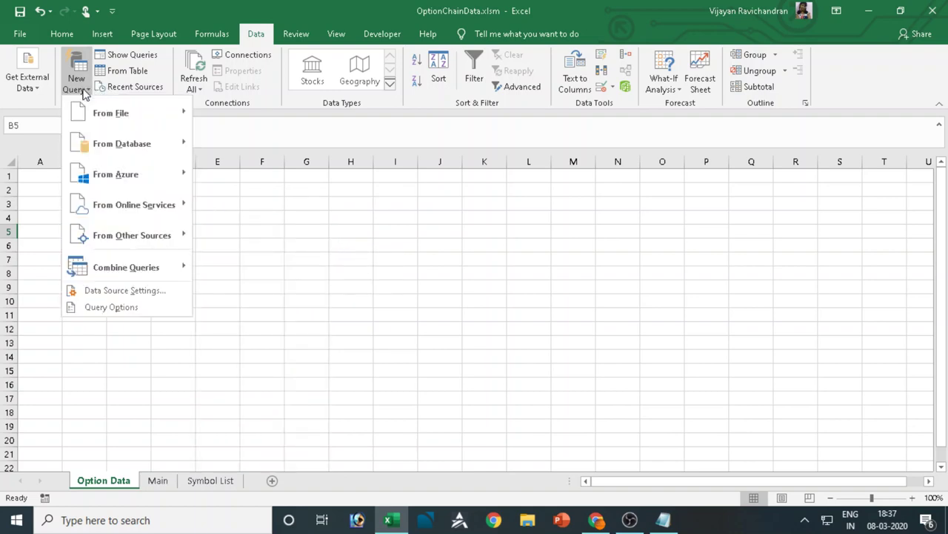
mouse_move(92, 120)
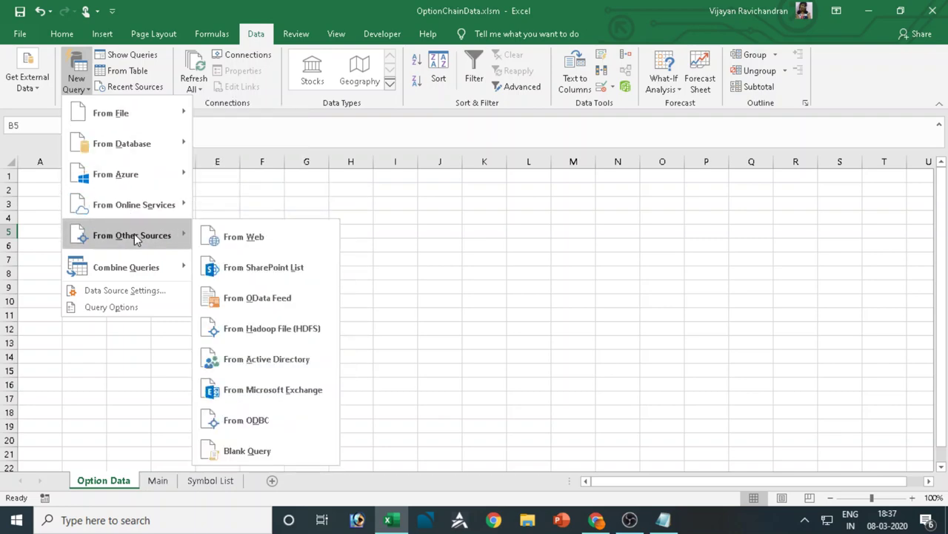
click(271, 233)
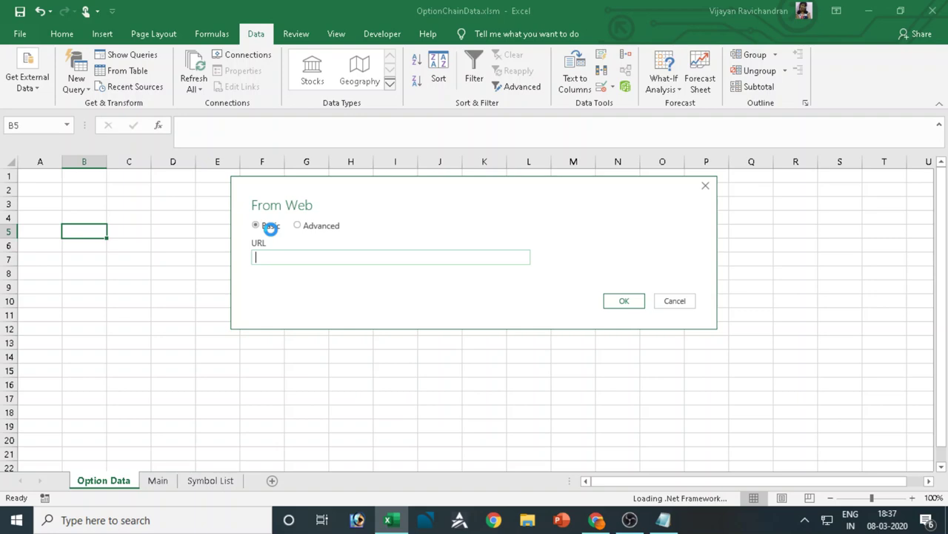
click(299, 226)
click(295, 255)
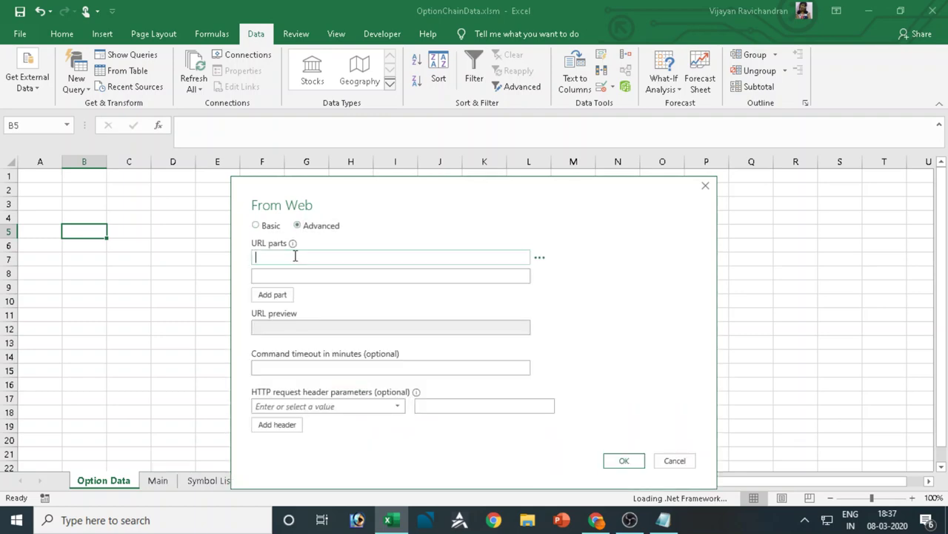
key(ctrl+v)
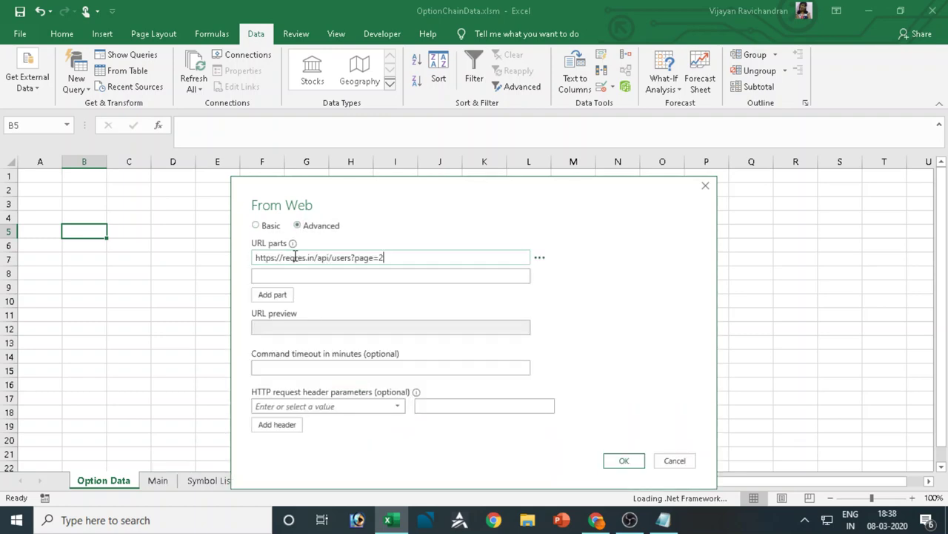
click(676, 523)
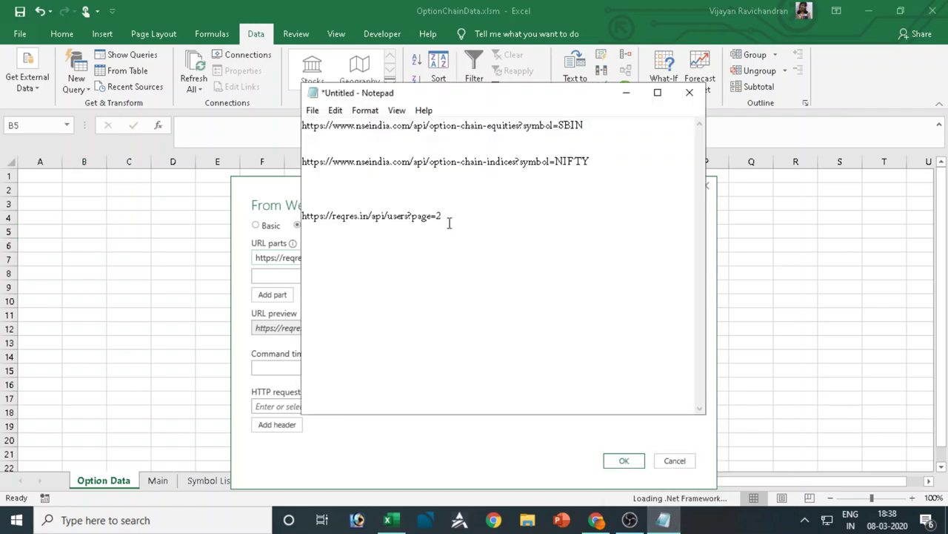
drag(446, 220, 300, 223)
key(alt+Tab)
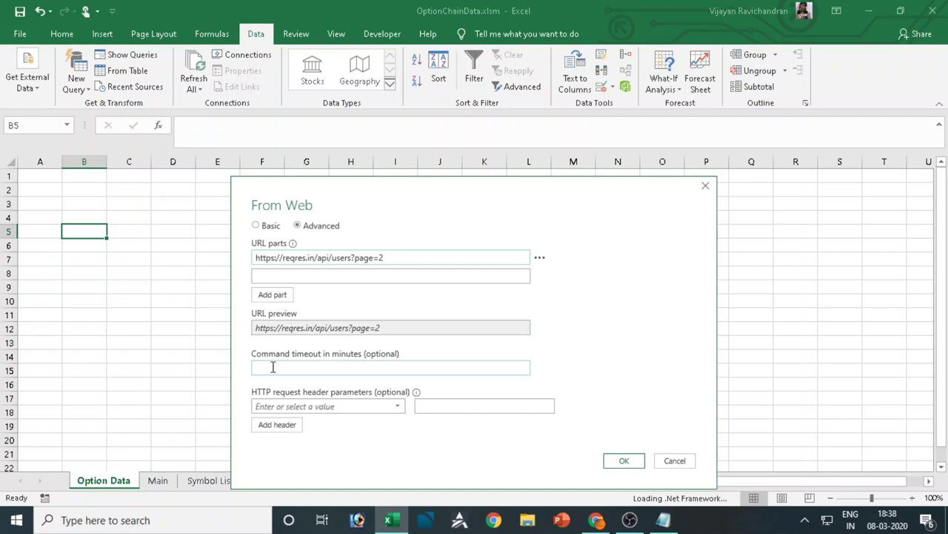
Add an HTTP request header named AcceptEncoding
click(345, 404)
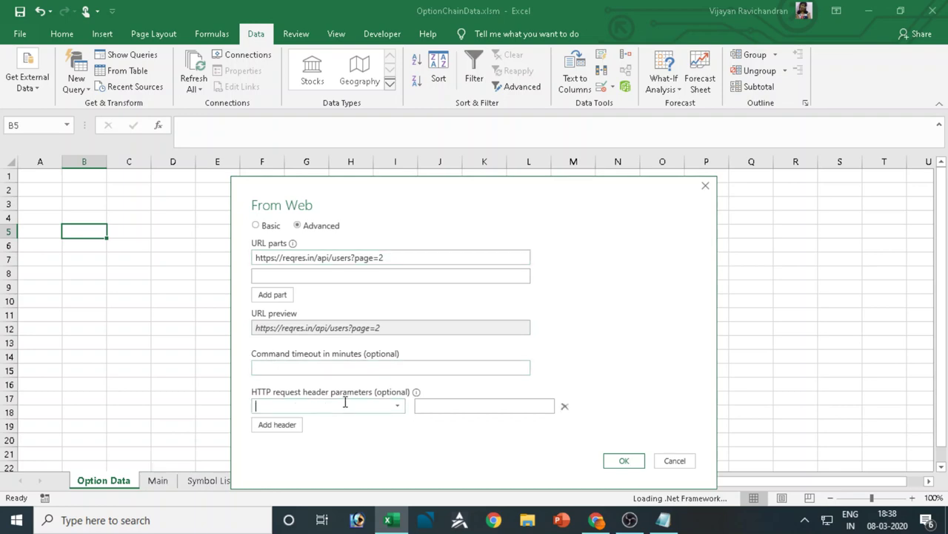
click(398, 407)
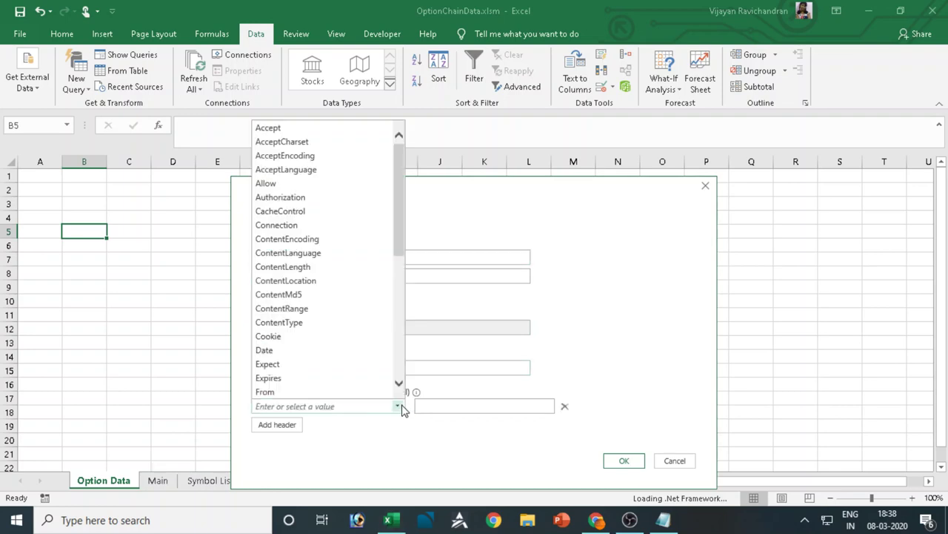
click(321, 152)
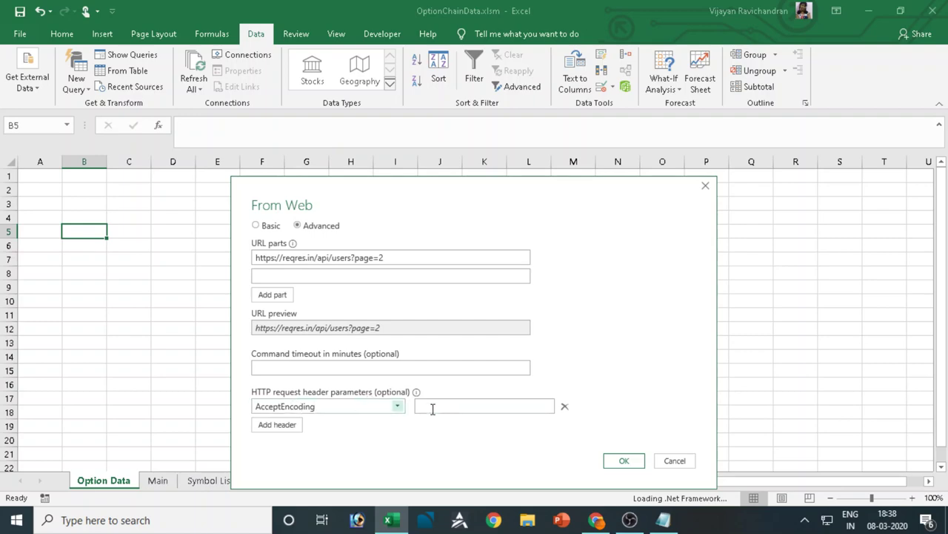
Bring up the NSE Get Quotes page in Chrome and widen the DevTools panel
mouse_move(596, 519)
click(574, 465)
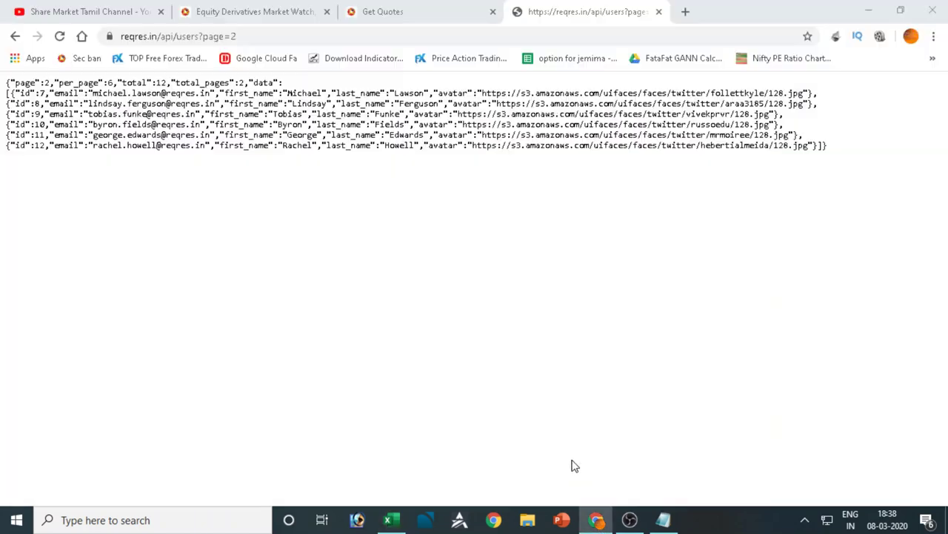
click(374, 11)
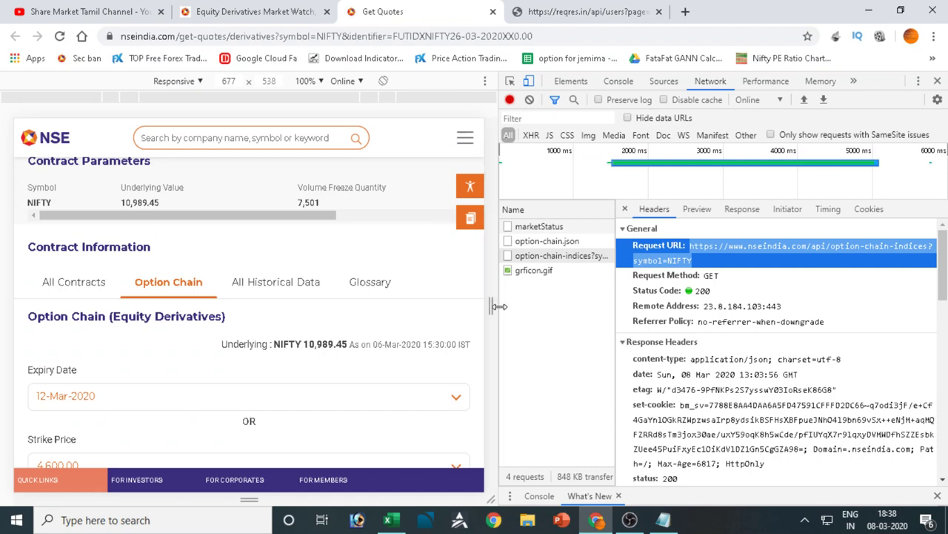
drag(498, 306, 296, 303)
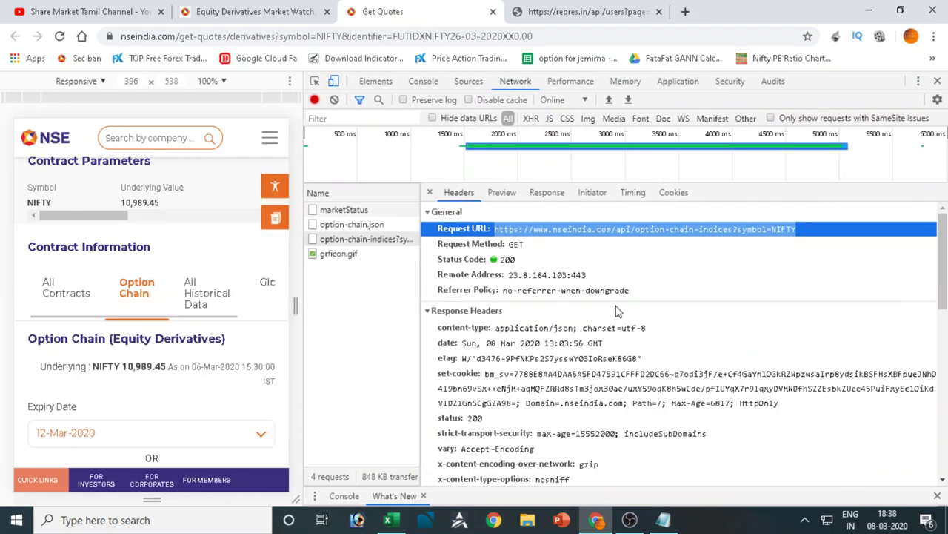
click(571, 273)
Select the accept-encoding request header value 'gzip, deflate' in DevTools
scroll(561, 304, down, 1)
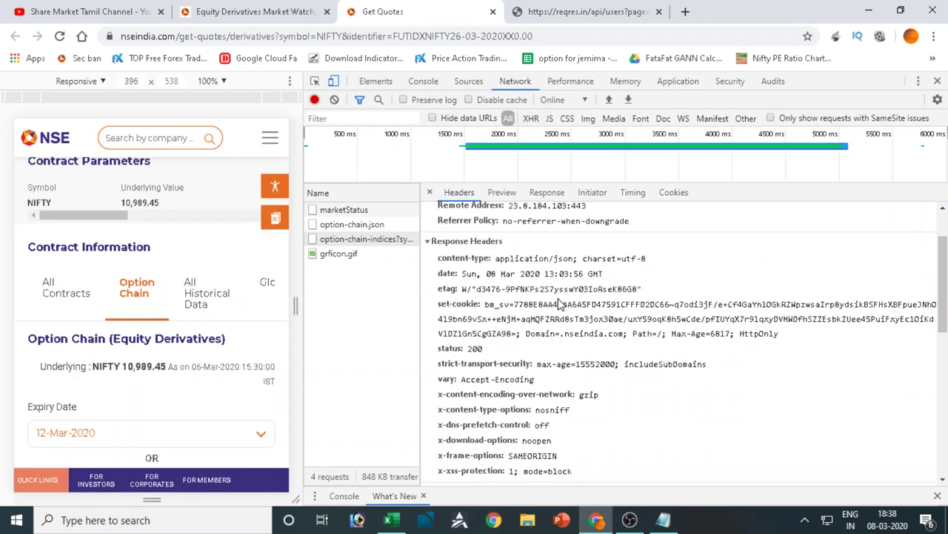
scroll(561, 304, down, 1)
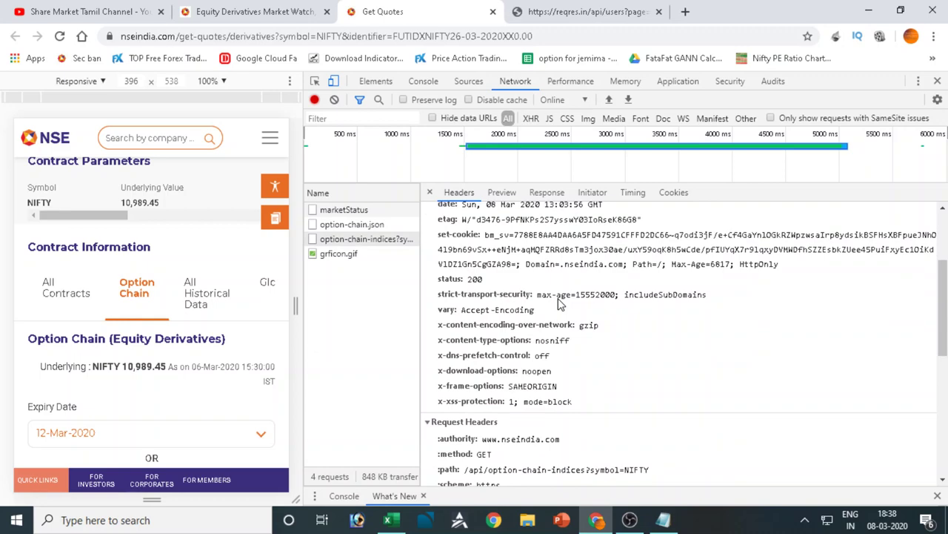
scroll(561, 304, down, 2)
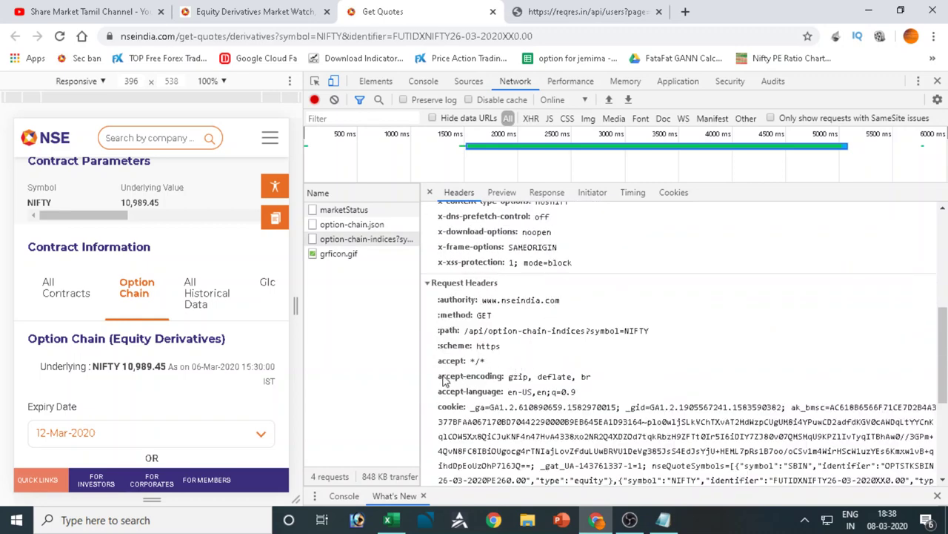
click(444, 380)
key(Up)
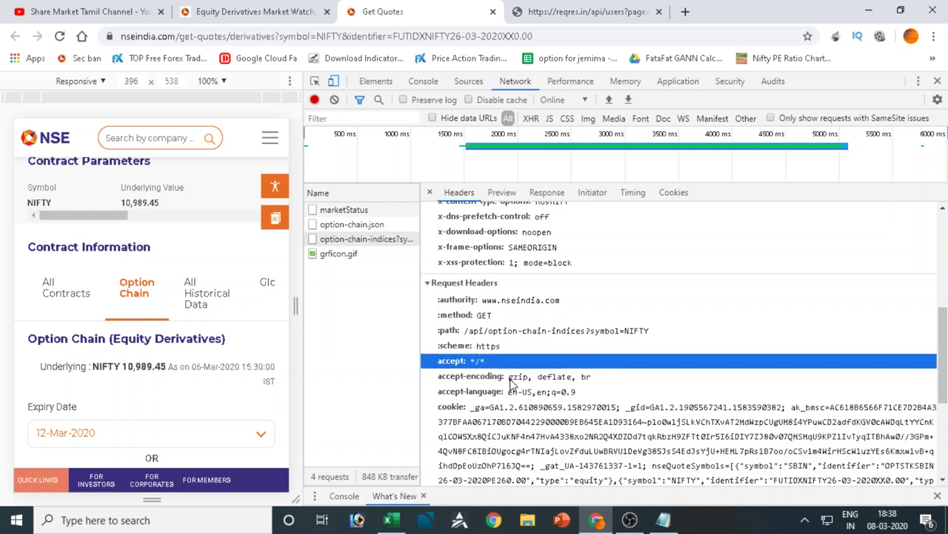
drag(509, 380, 575, 382)
key(ctrl+c)
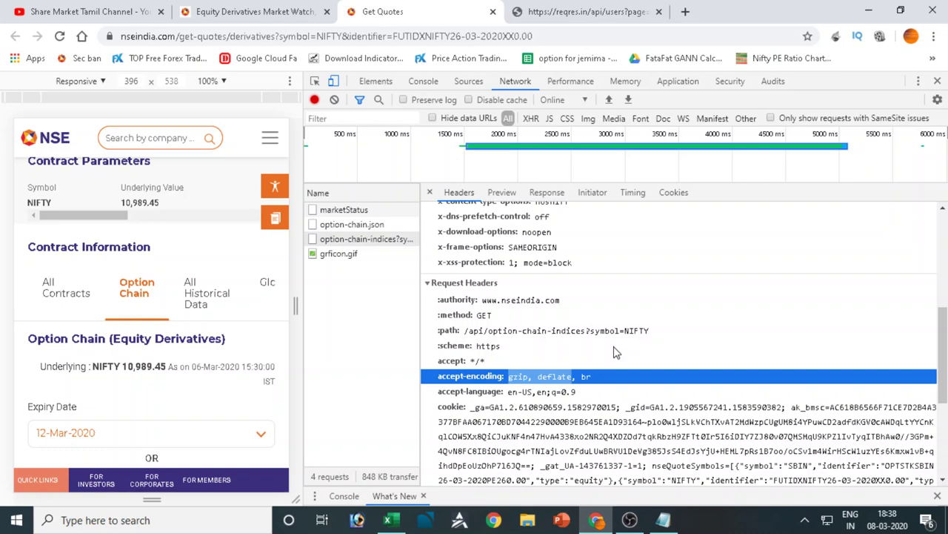
key(alt+Tab)
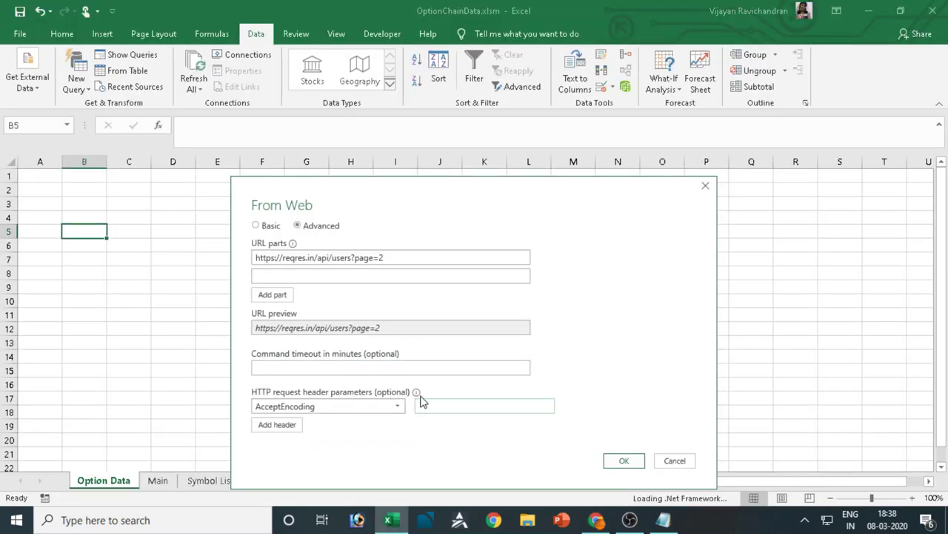
Set AcceptEncoding to 'gzip, deflate' and add an AcceptLanguage header with 'en-US,en;q=0.9'
click(457, 402)
key(ctrl+v)
click(293, 429)
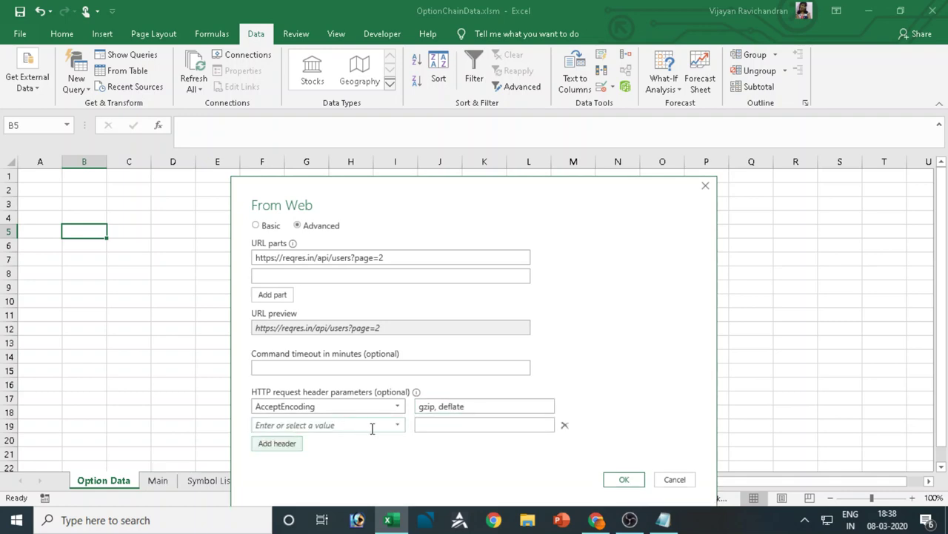
click(396, 427)
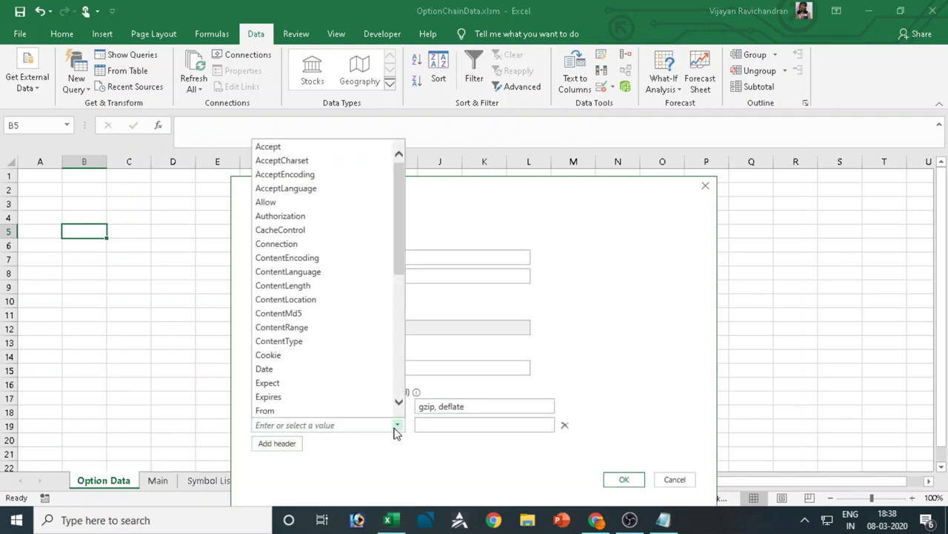
click(315, 190)
key(alt+Tab)
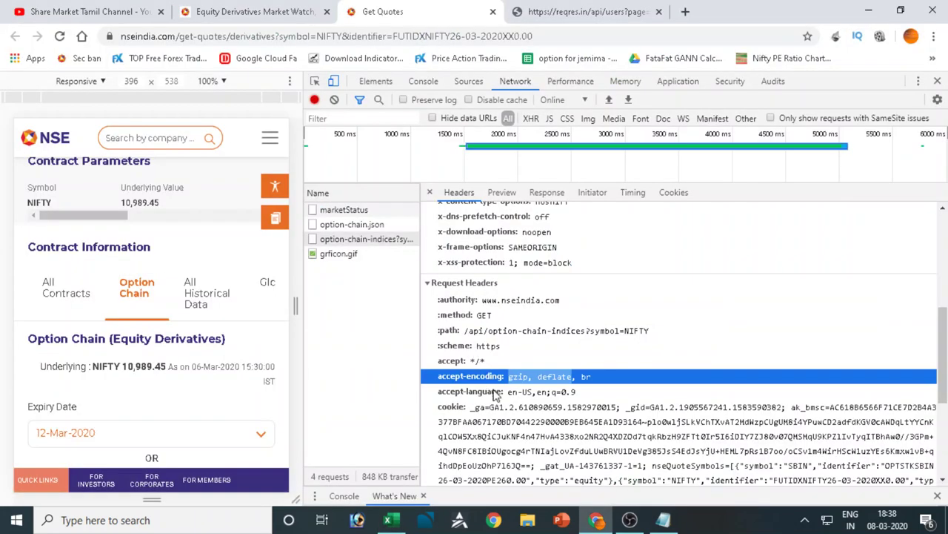
drag(509, 394, 586, 396)
key(ctrl+c)
key(alt+Tab)
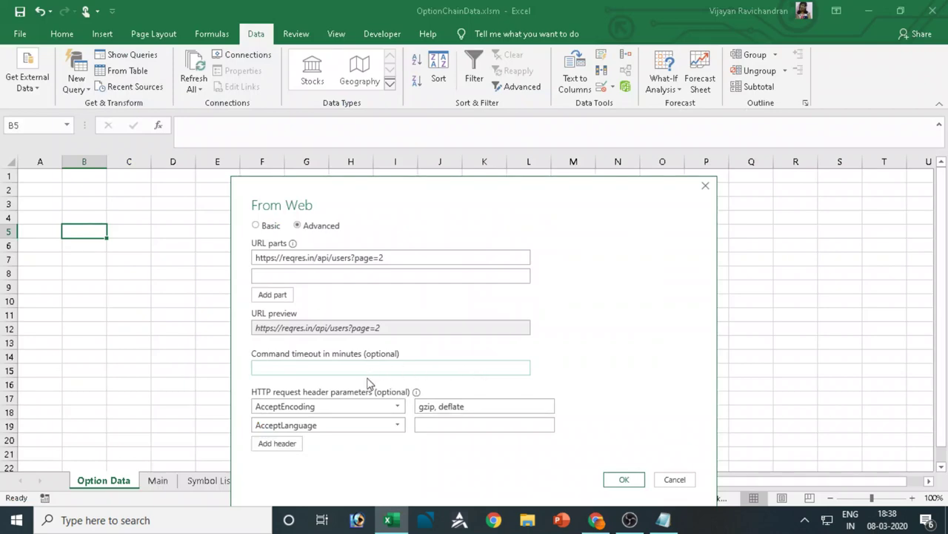
key(ctrl+v)
Add a UserAgent header holding the user-agent string copied from DevTools
key(alt+Tab)
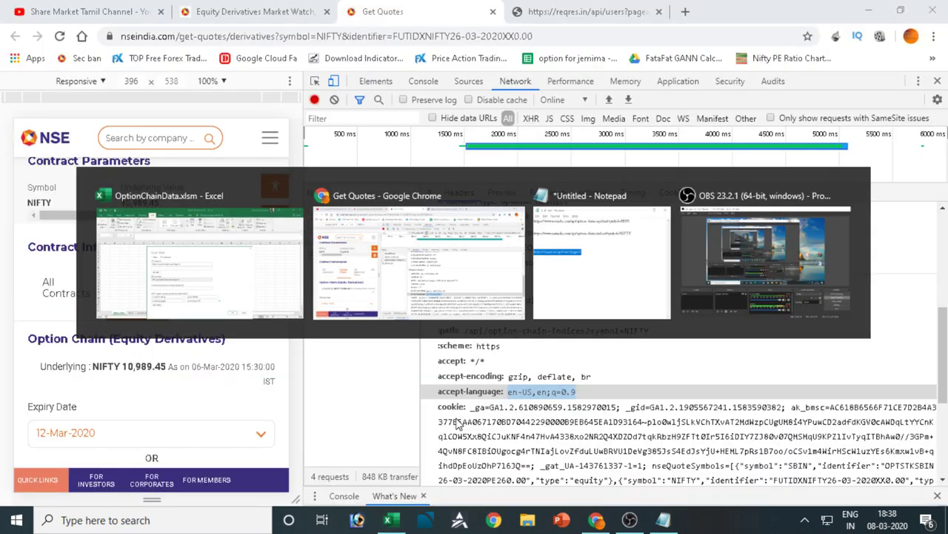
key(alt+Tab)
click(291, 444)
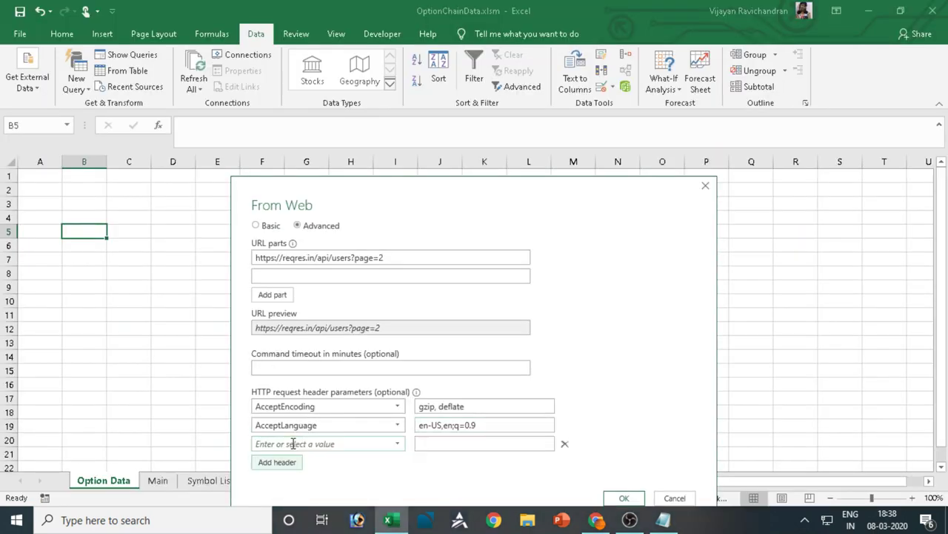
click(398, 444)
scroll(358, 351, down, 6)
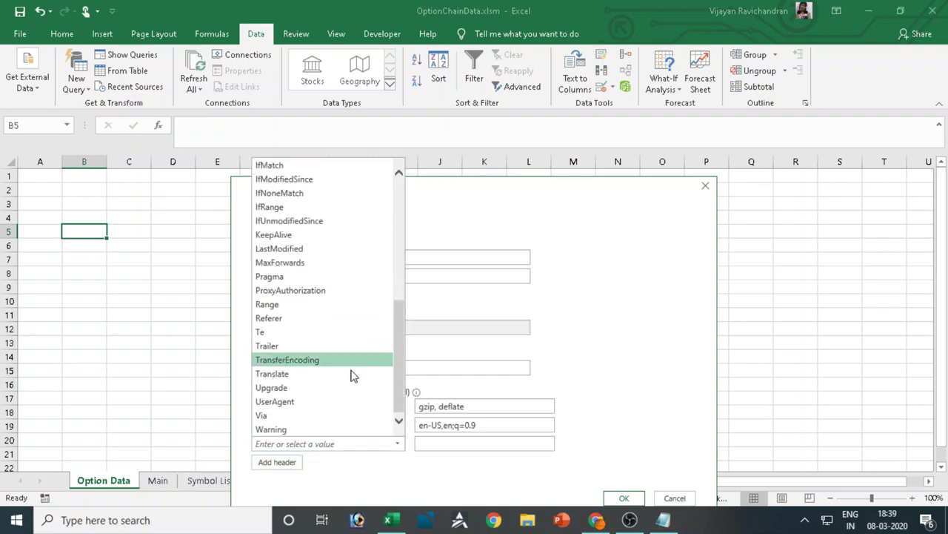
click(322, 401)
key(alt+Tab)
scroll(601, 352, down, 3)
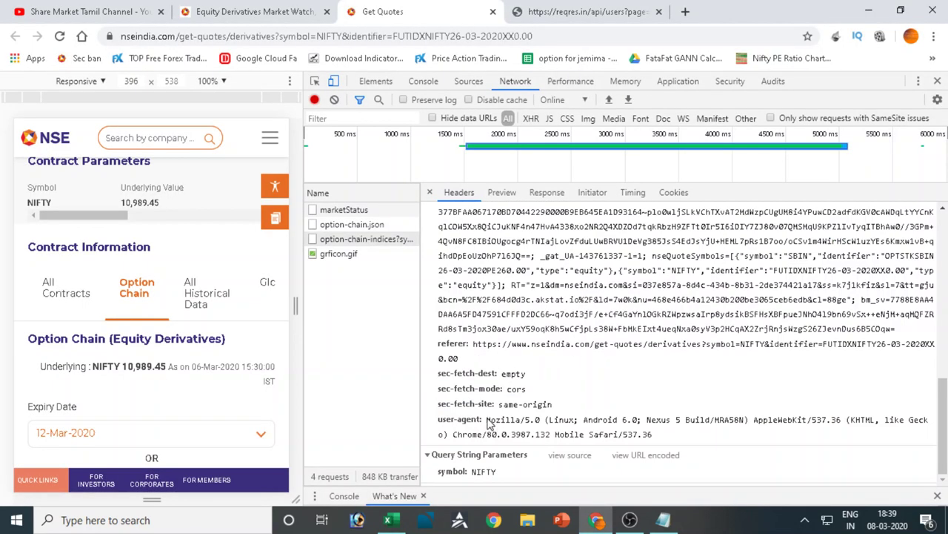
drag(488, 421, 655, 440)
key(ctrl+c)
key(alt+Tab)
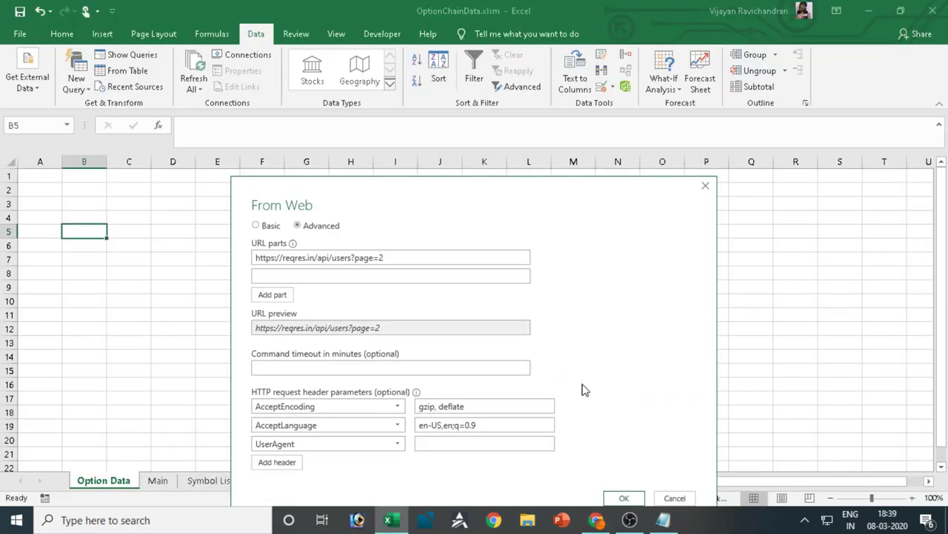
click(432, 443)
key(ctrl+v)
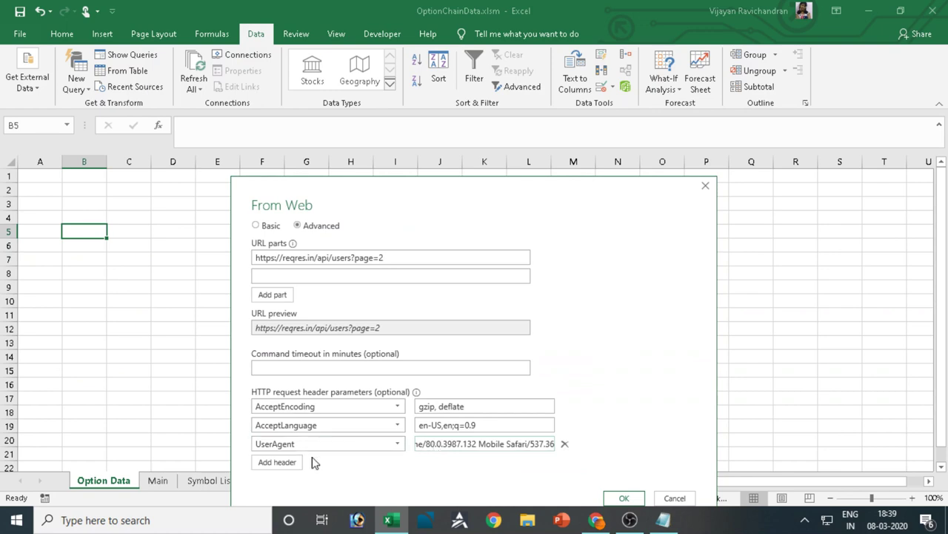
Add a Cookie header with an empty value, ready for the cookie from DevTools
click(291, 464)
click(398, 443)
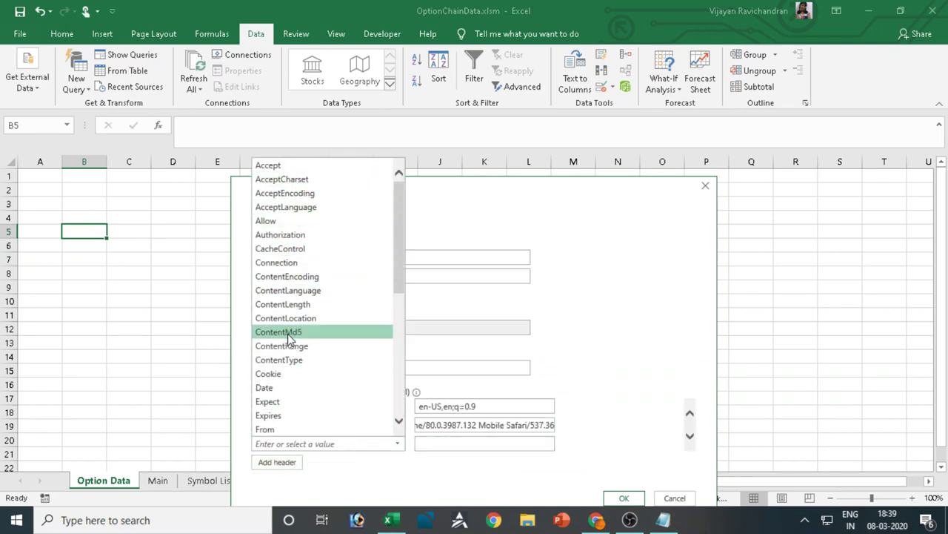
click(290, 374)
click(463, 445)
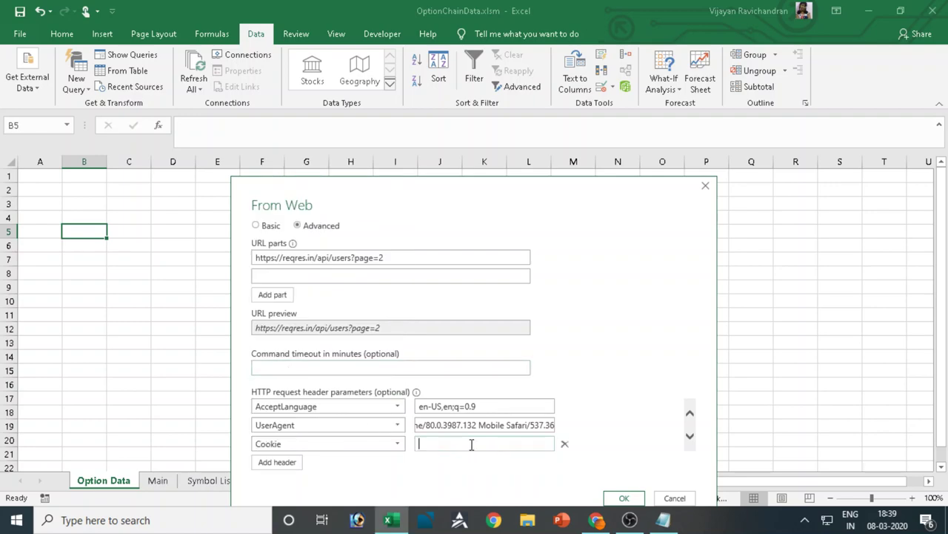
key(alt+Tab)
scroll(620, 369, up, 10)
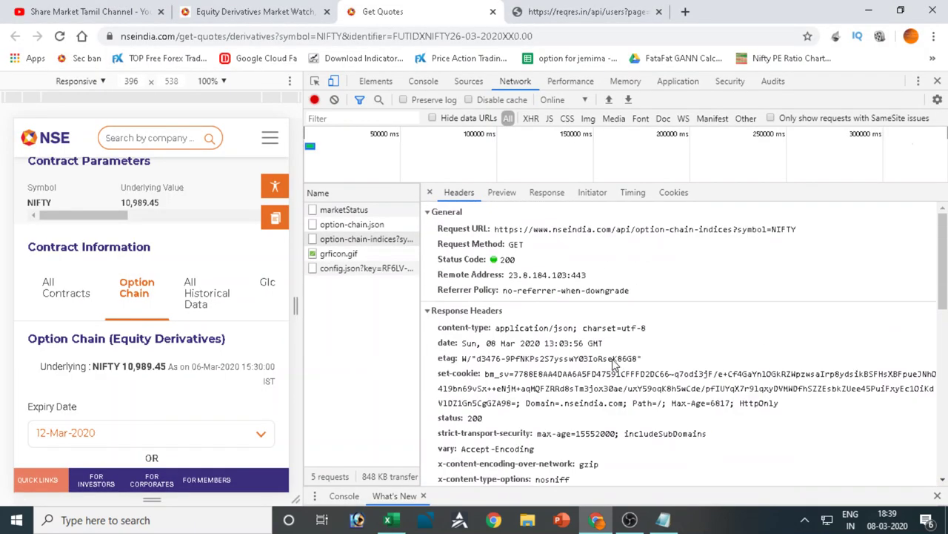
Copy the NIFTY response's set-cookie header value in DevTools
drag(442, 375, 512, 409)
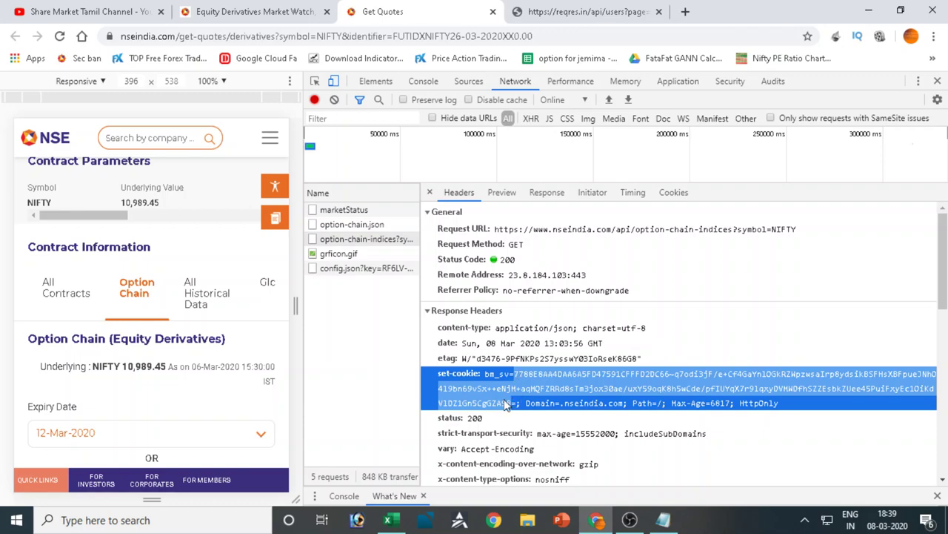
right_click(514, 410)
click(514, 410)
Paste the copied cookie as the Cookie header value and submit the reqres.in request
key(alt+Tab)
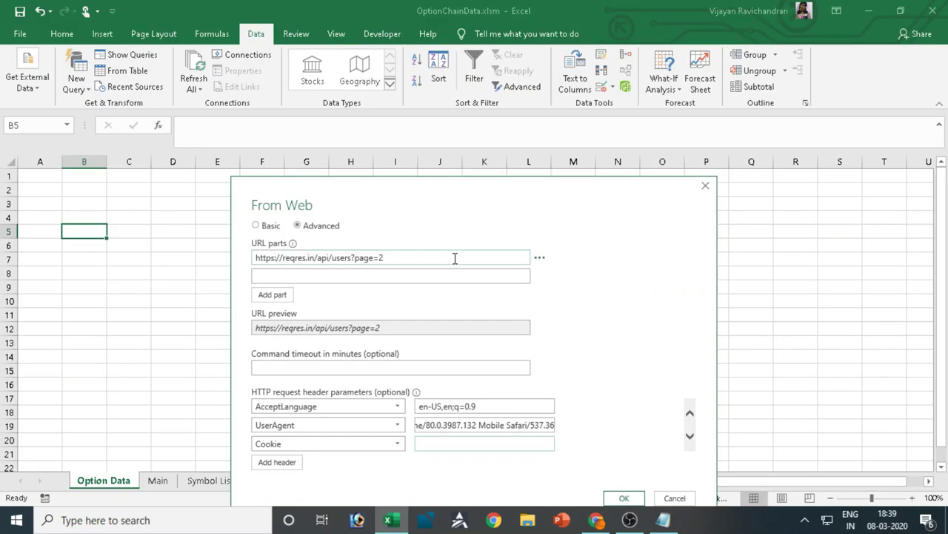
click(431, 438)
key(ctrl+v)
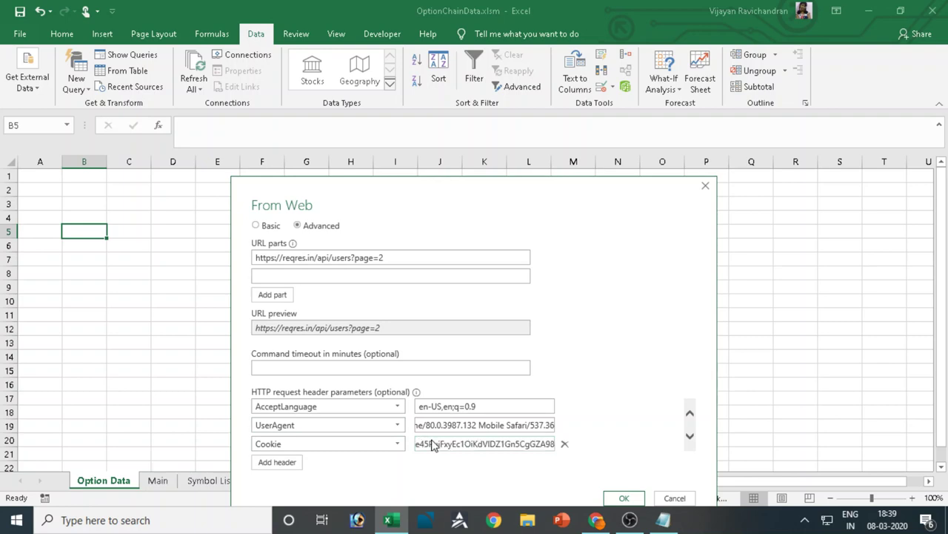
click(294, 464)
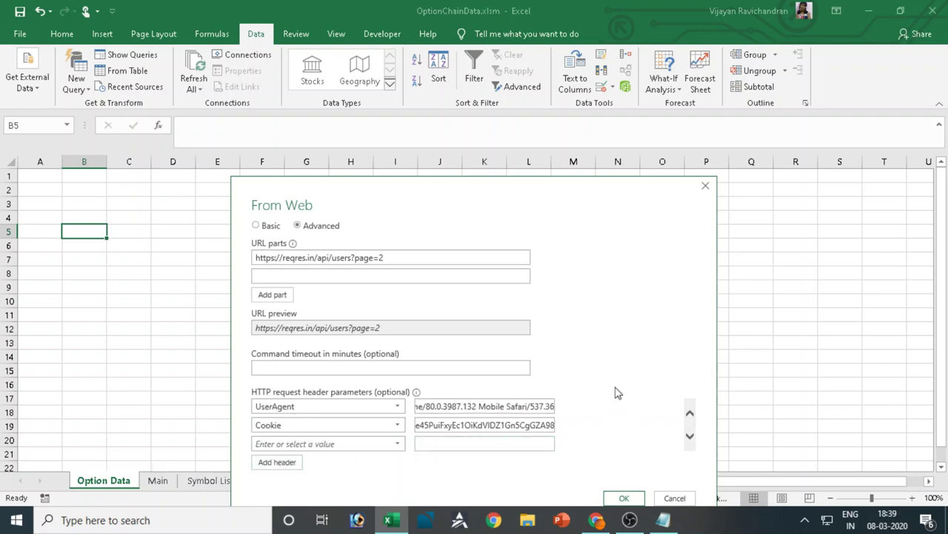
click(624, 497)
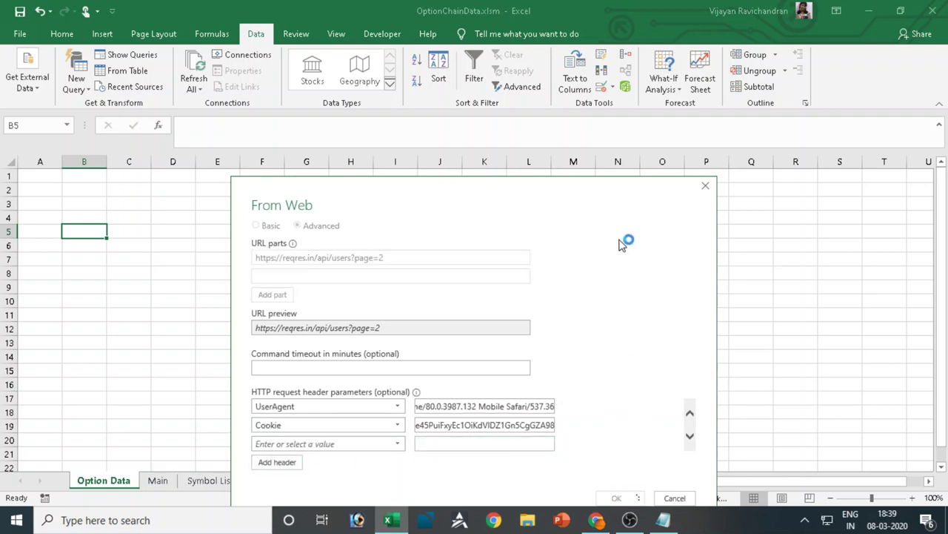
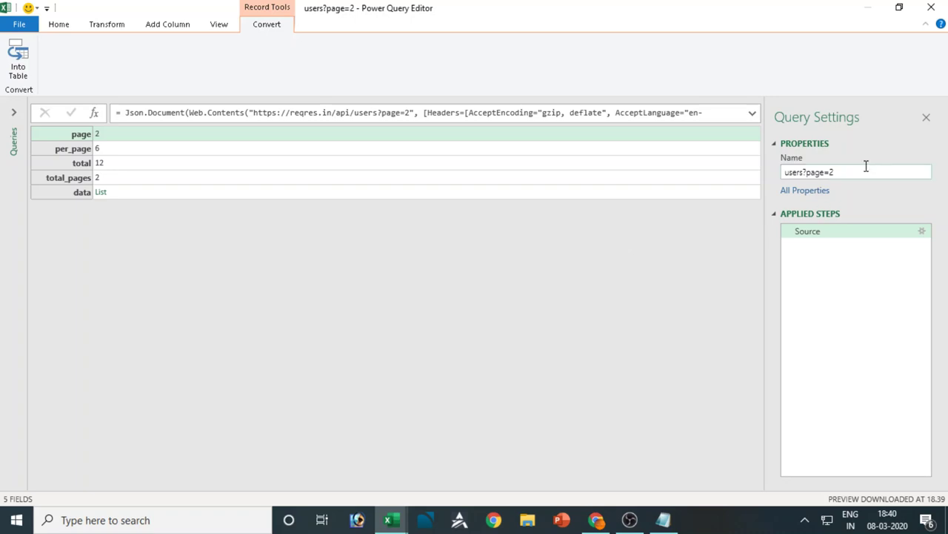
Rename the query to OptionChain and open its M code in the Advanced Editor
drag(866, 171, 770, 173)
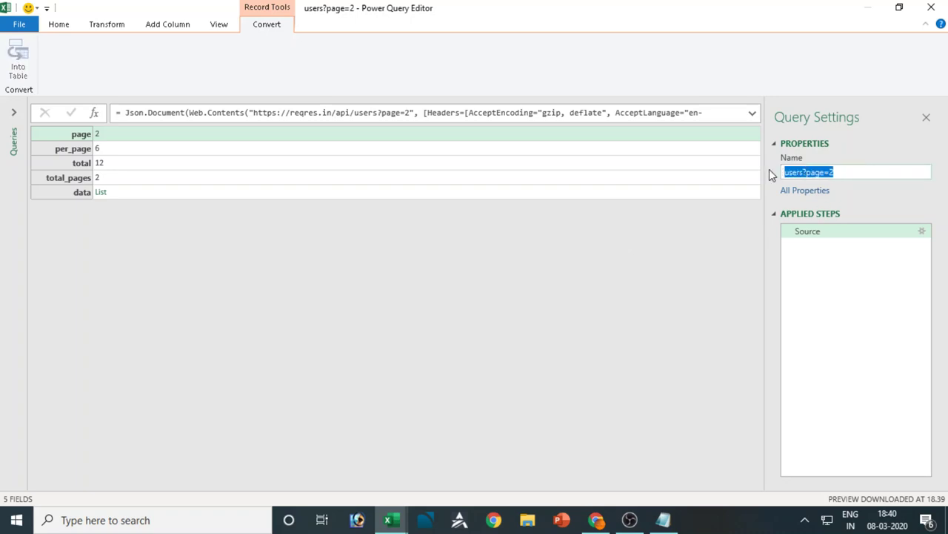
text(OptionChain)
click(683, 274)
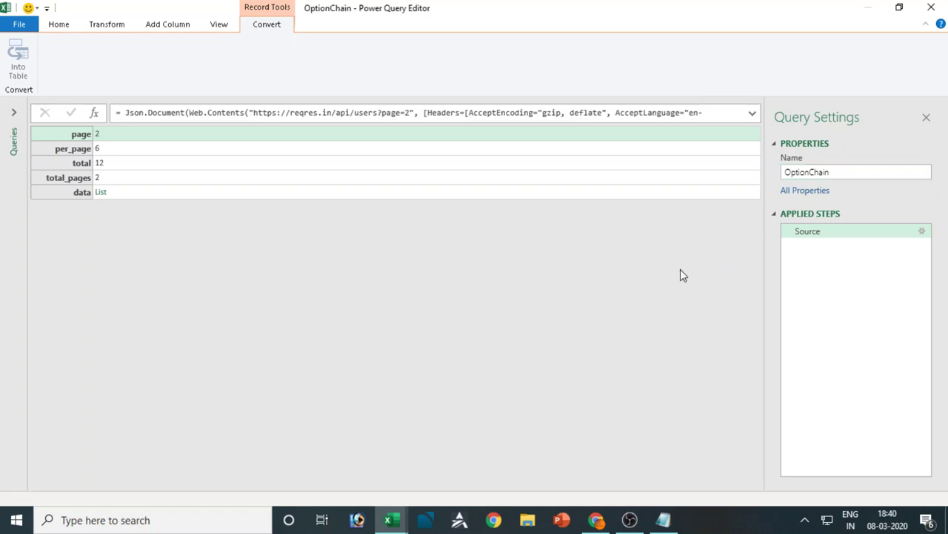
click(60, 26)
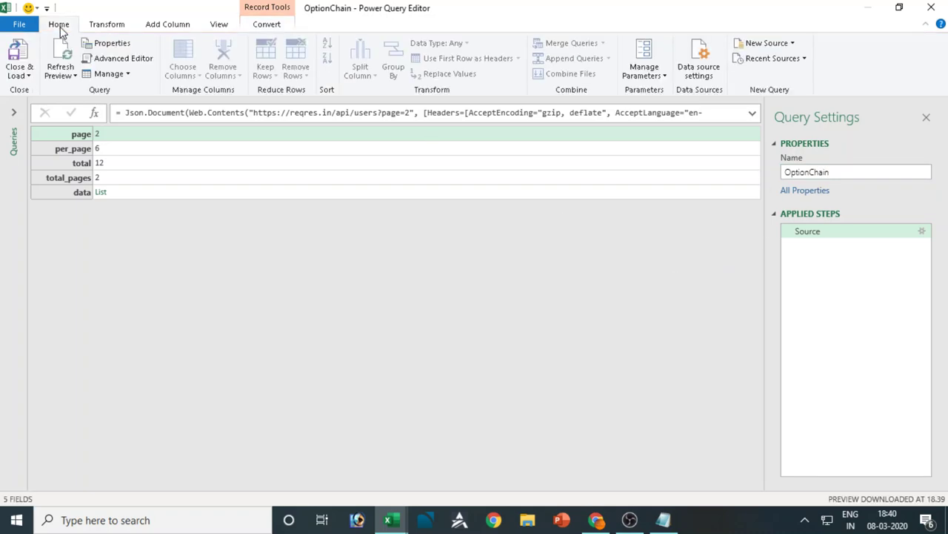
click(99, 60)
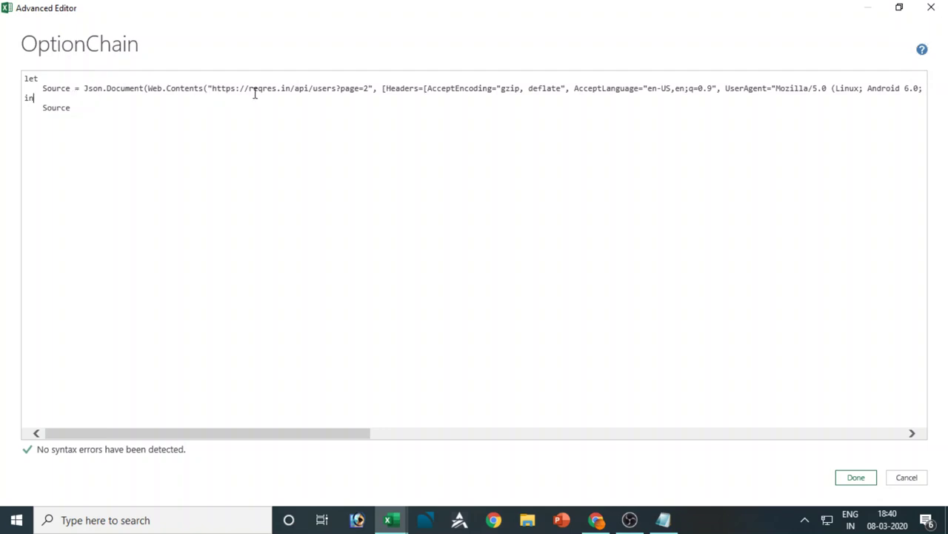
Rewrite the AcceptEncoding header in the Source step as #"Accept-Encoding"
drag(212, 89, 490, 89)
drag(575, 88, 658, 88)
drag(729, 79, 794, 87)
drag(323, 437, 222, 451)
shift+click(483, 89)
click(209, 268)
click(427, 88)
text(#)
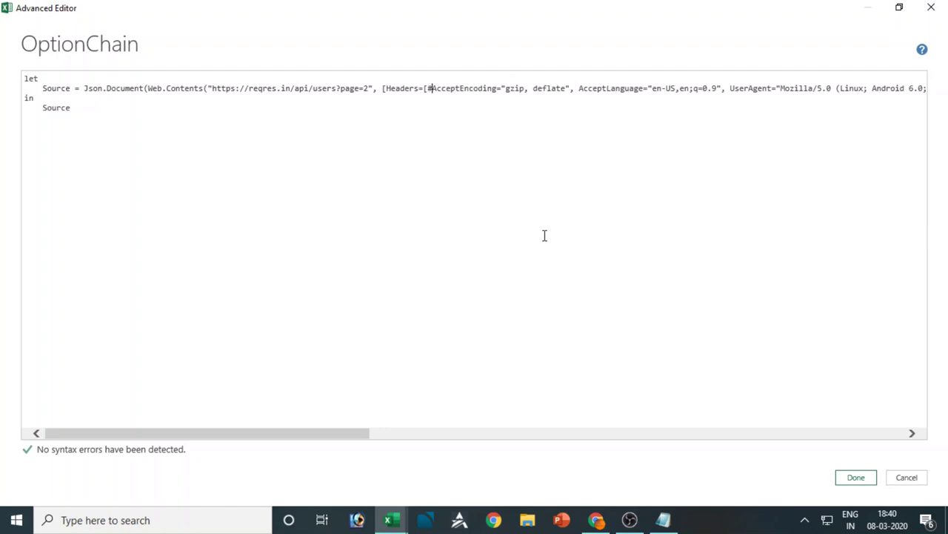
text(")
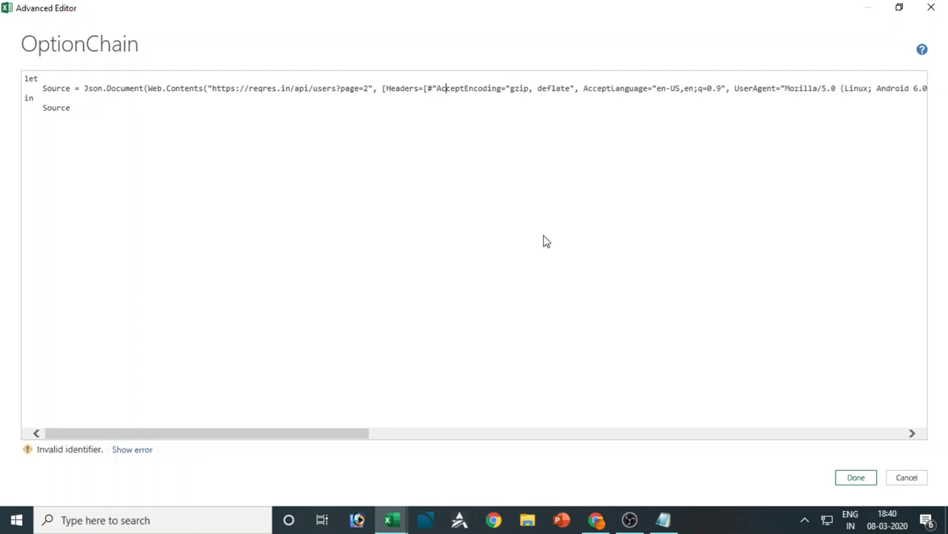
text(-)
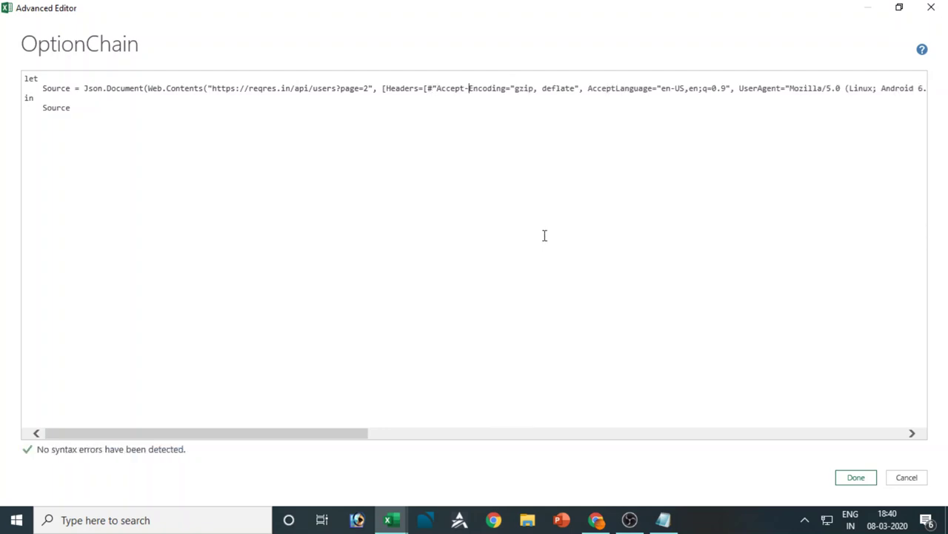
key(Right)
key(Right)
key(Right)
key(Right)
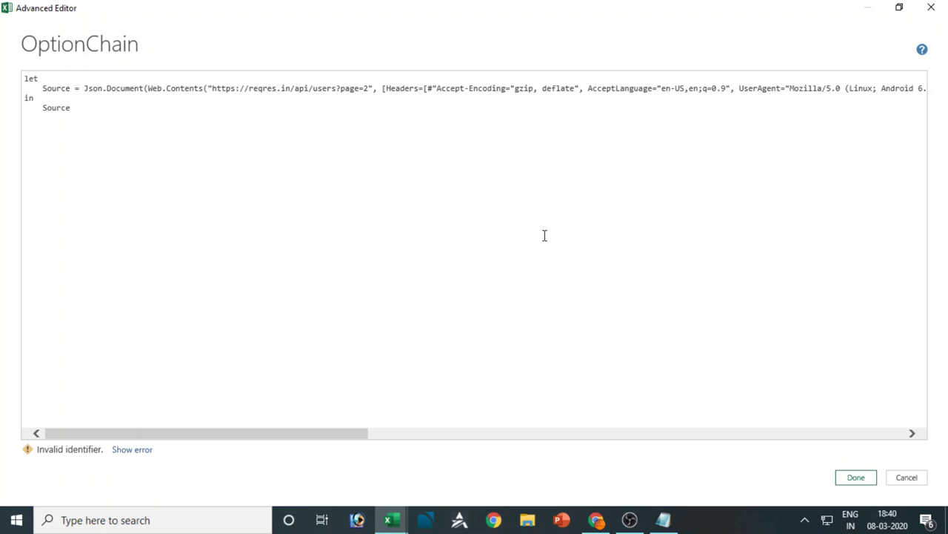
text(")
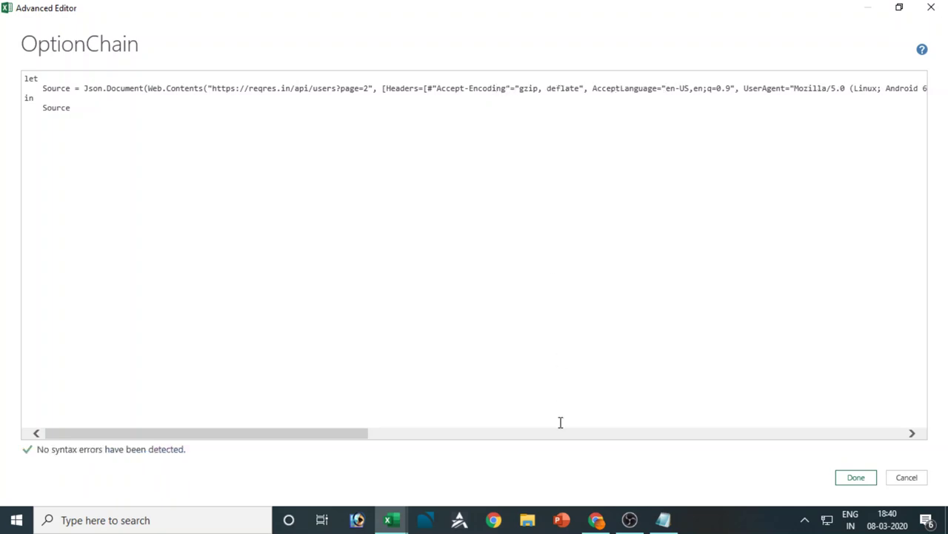
click(596, 519)
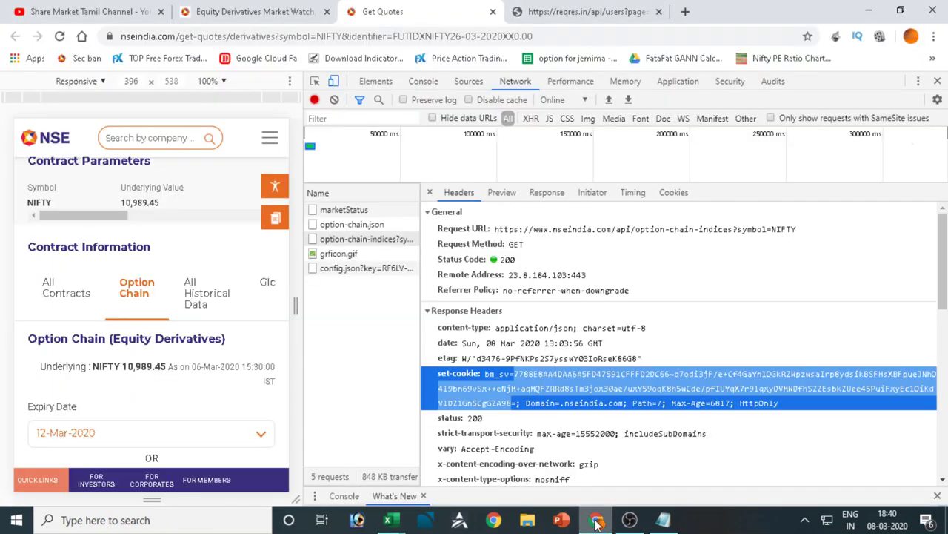
triple_click(536, 358)
scroll(532, 370, down, 4)
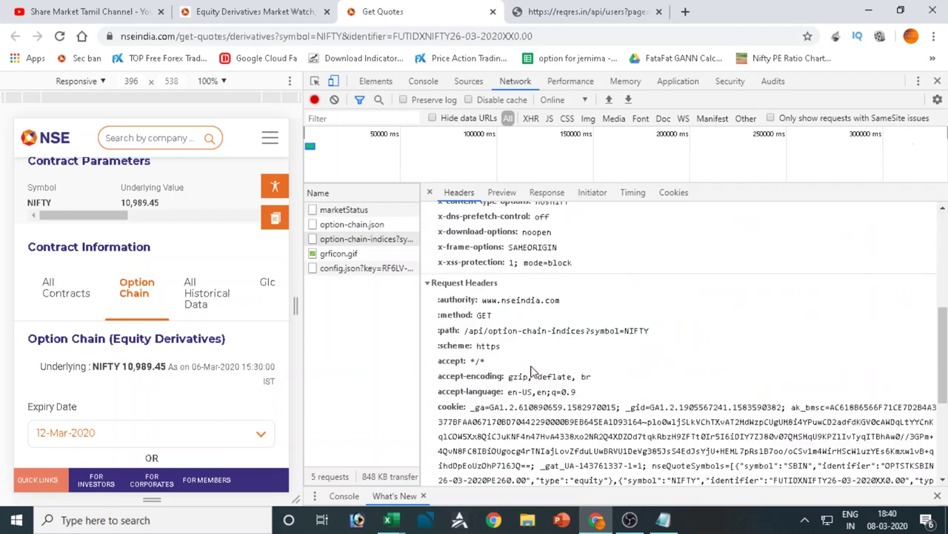
scroll(532, 371, down, 2)
triple_click(460, 312)
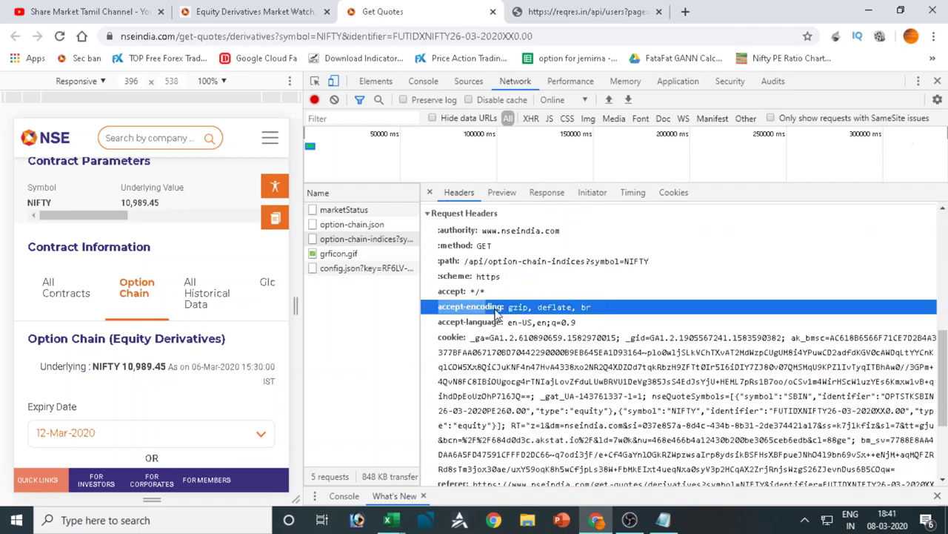
triple_click(449, 323)
scroll(501, 329, down, 3)
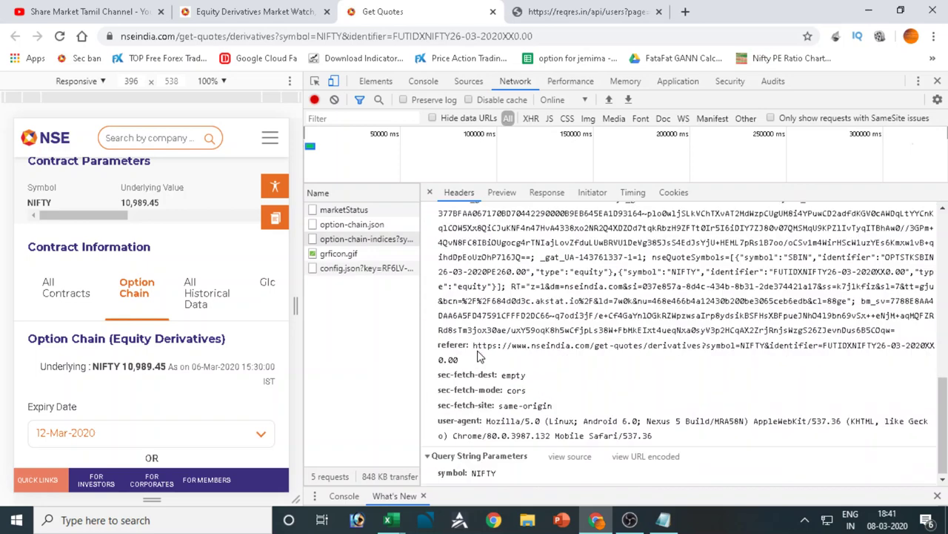
triple_click(448, 426)
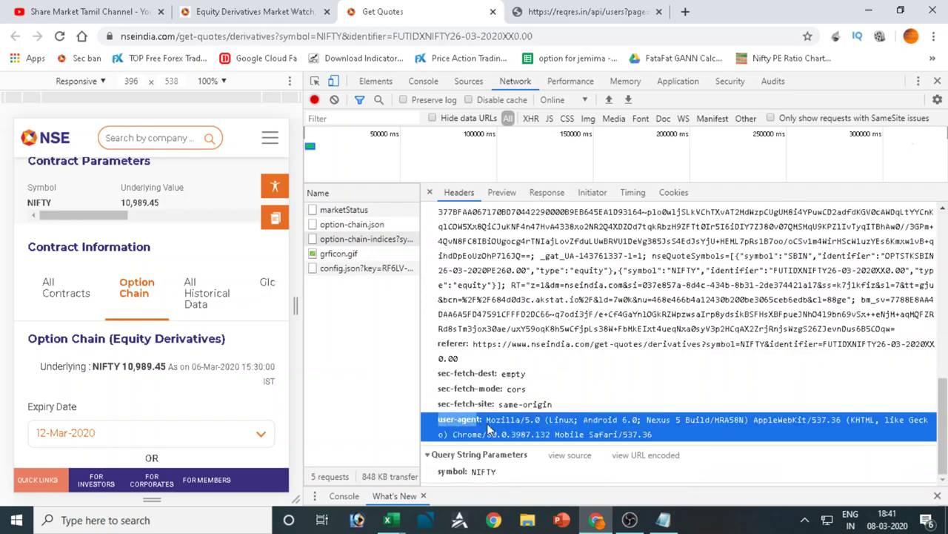
key(alt+Tab)
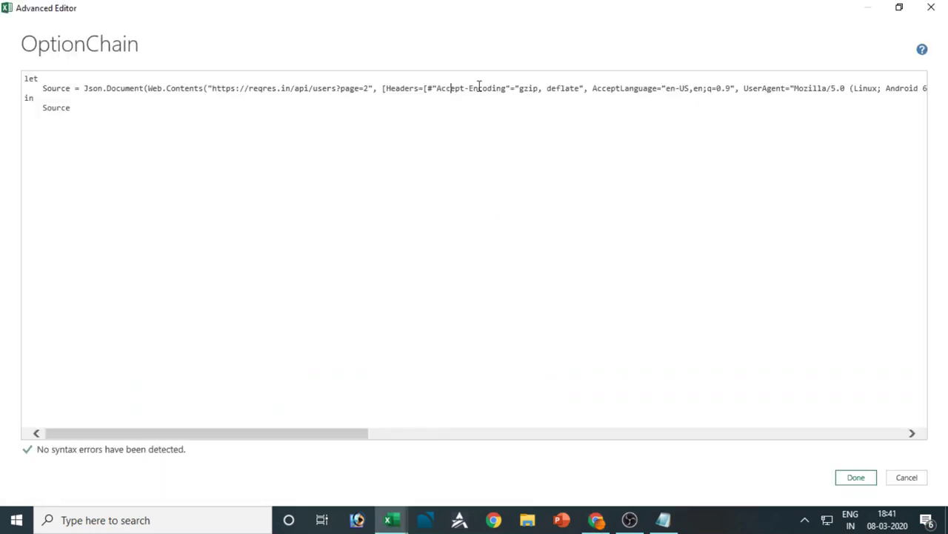
Rewrite the AcceptLanguage header as the quoted identifier #"Accept-Language"
click(510, 88)
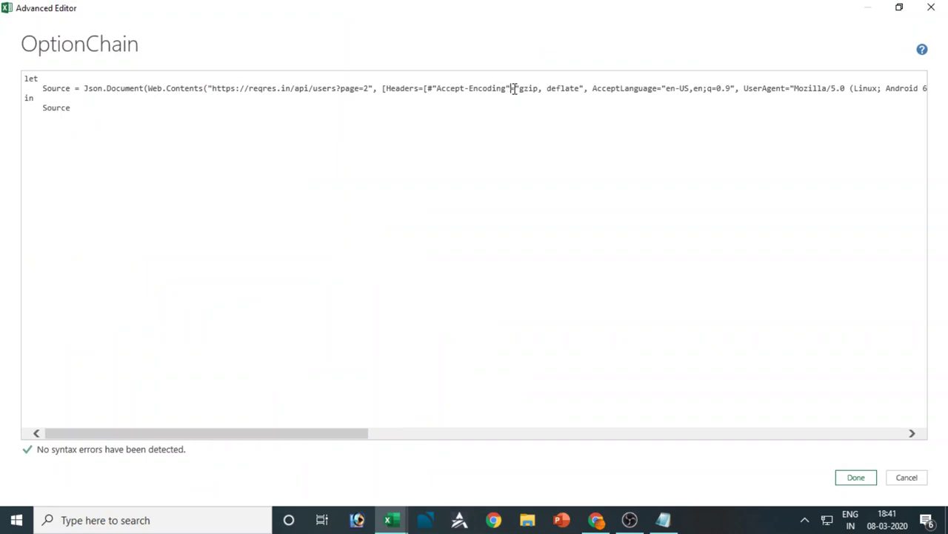
click(591, 88)
text(#")
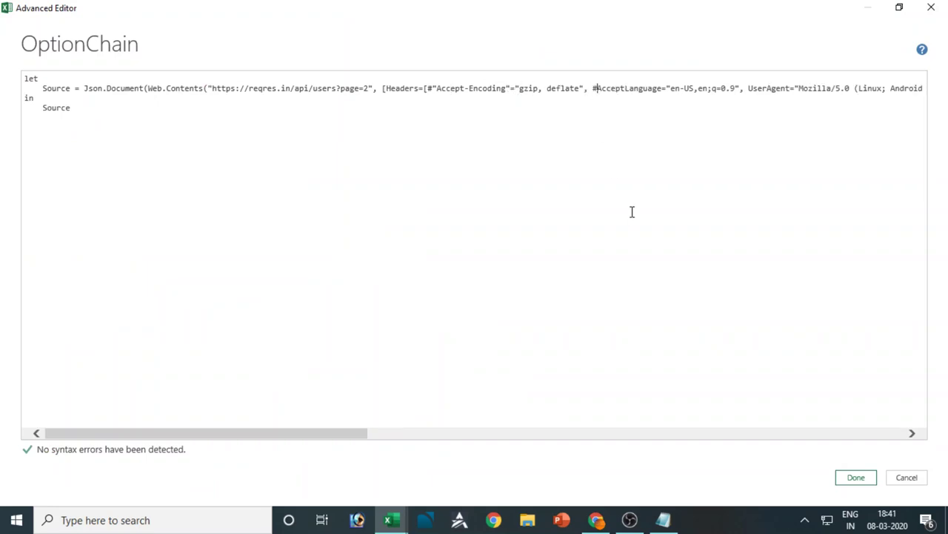
key(Right)
key(Right)
key(Right)
key(Right)
key(Right)
key(Right)
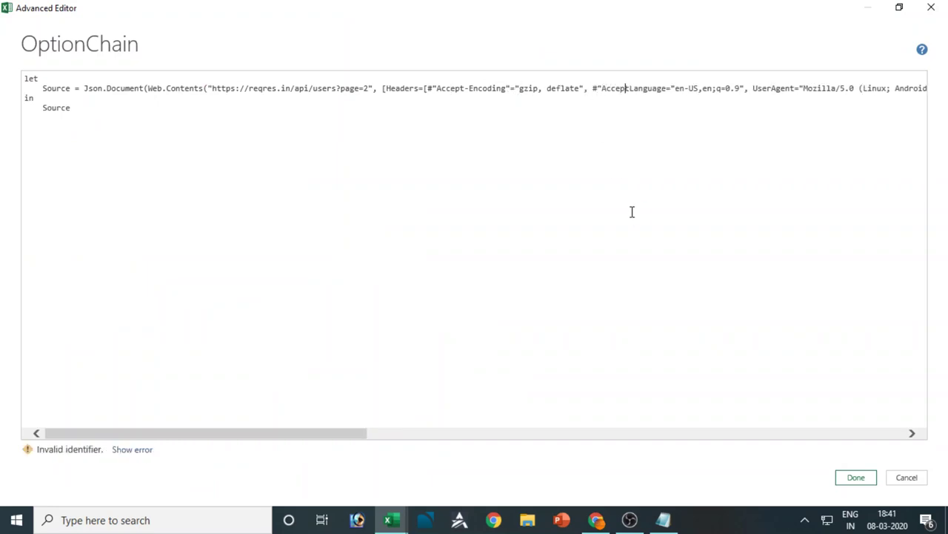
text(-)
key(Right)
key(Right)
key(Right)
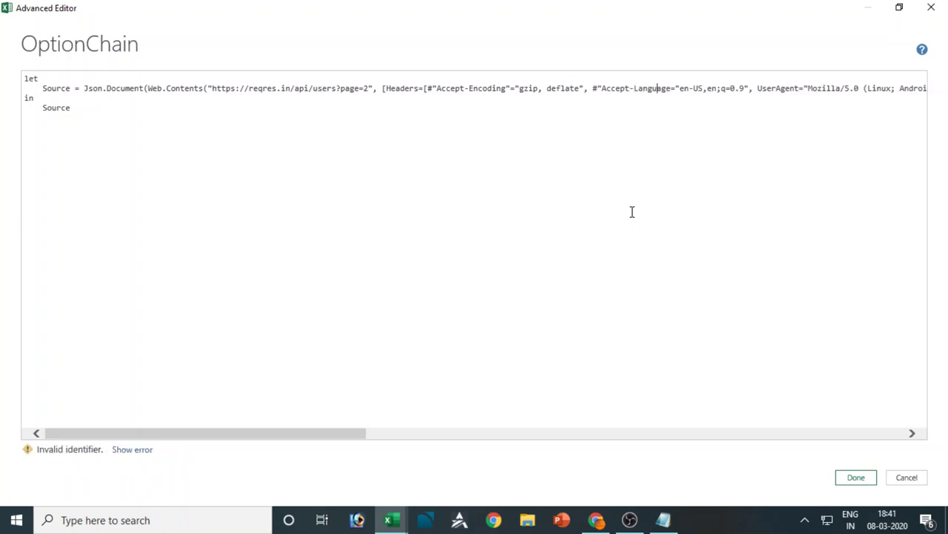
text(")
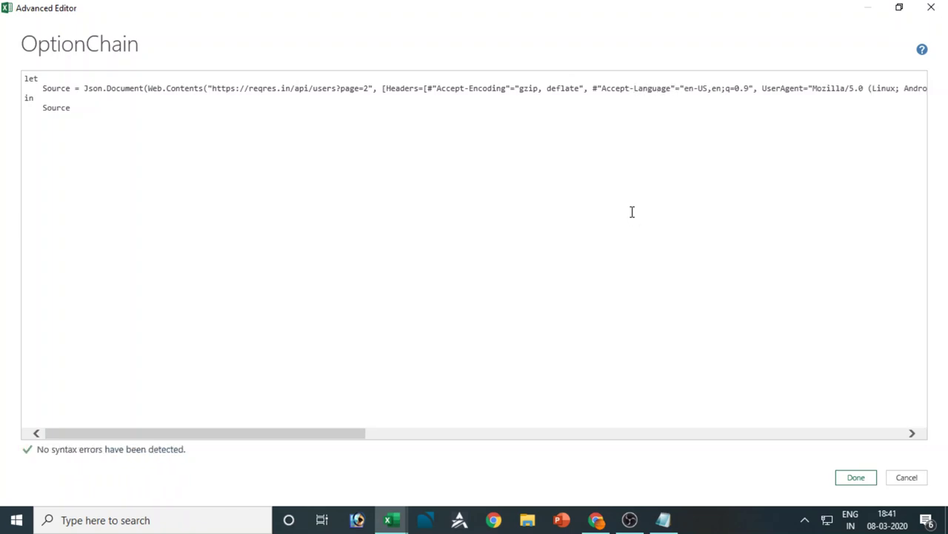
Rewrite UserAgent as #"User-Agent" and review its user agent value
key(Right)
key(Right)
key(Right)
key(Right)
key(Right)
key(Right)
key(Right)
key(Right)
key(Right)
key(Right)
key(Right)
key(Right)
key(Right)
key(Right)
key(Right)
key(Right)
key(Right)
key(Right)
text(#)
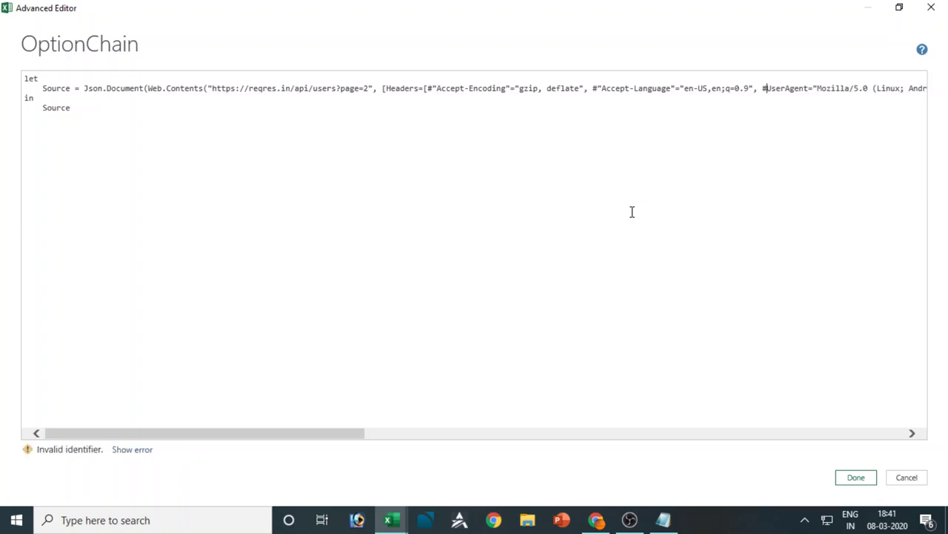
text(")
key(Right)
key(Right)
key(Right)
key(Right)
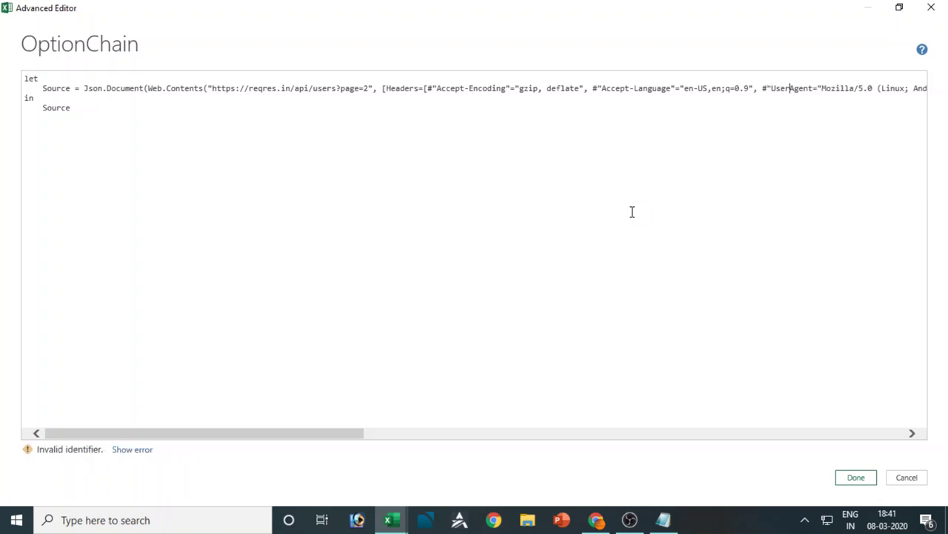
text(-)
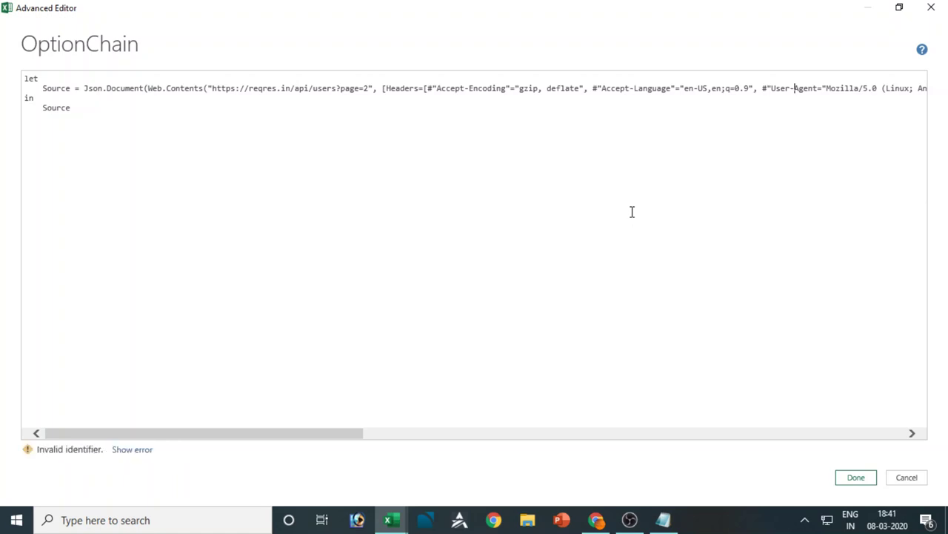
text(")
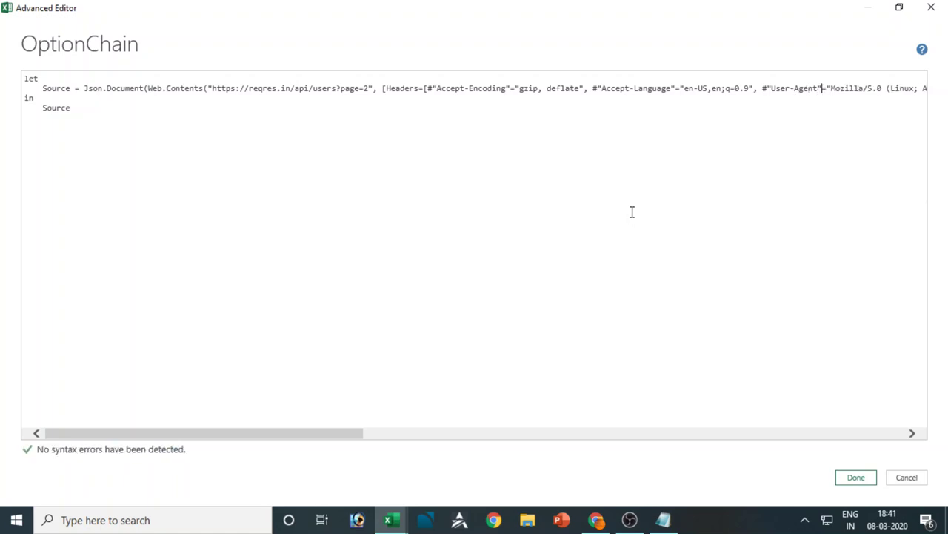
key(ctrl+Right)
key(ctrl+Right)
key(ctrl+Right)
key(ctrl+Right)
key(ctrl+Right)
key(ctrl+Right)
key(ctrl+Right)
key(ctrl+Right)
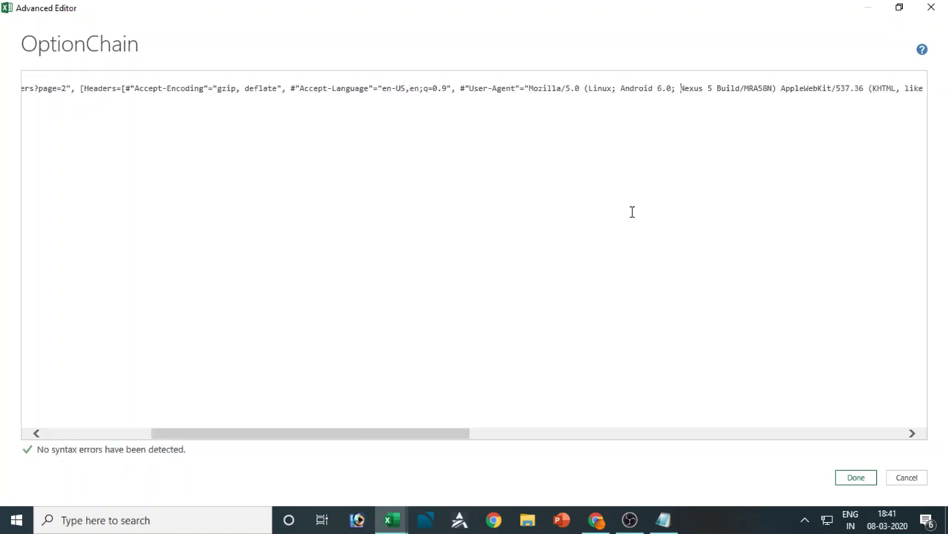
key(ctrl+Right)
key(ctrl+Right)
key(ctrl+Right)
key(ctrl+Right)
key(ctrl+Right)
key(ctrl+Right)
key(ctrl+Right)
key(ctrl+Right)
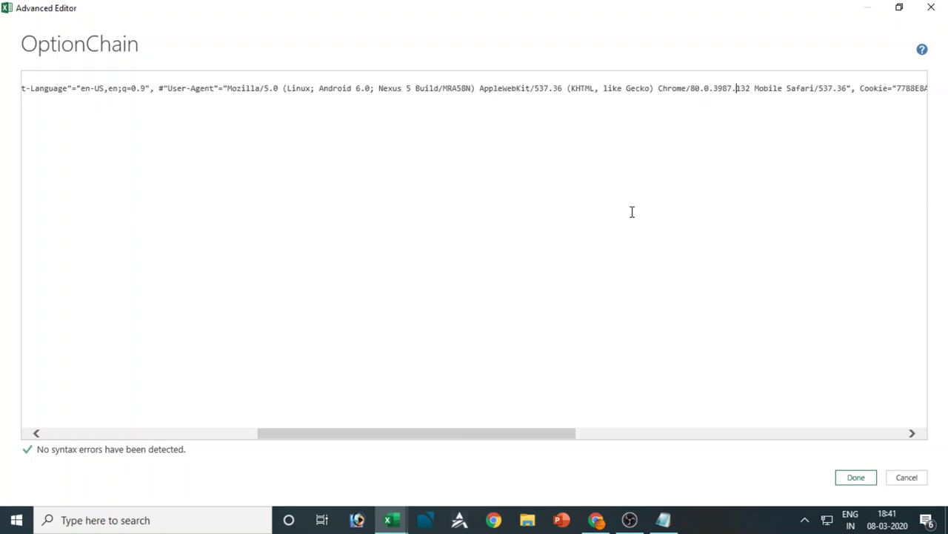
key(ctrl+Left)
key(ctrl+Left)
key(ctrl+Left)
key(ctrl+Left)
key(ctrl+Left)
key(ctrl+Left)
key(ctrl+Left)
key(ctrl+Left)
key(ctrl+Left)
key(ctrl+Left)
key(ctrl+Left)
key(ctrl+Left)
key(ctrl+Left)
key(ctrl+Left)
key(ctrl+Left)
key(ctrl+Left)
key(ctrl+Left)
key(ctrl+Left)
key(ctrl+Left)
key(ctrl+Left)
key(ctrl+Left)
key(ctrl+Left)
key(ctrl+Left)
key(ctrl+Left)
key(ctrl+Left)
key(ctrl+Left)
key(ctrl+Left)
key(ctrl+Left)
key(ctrl+Left)
key(ctrl+Left)
key(ctrl+Left)
key(ctrl+Left)
key(ctrl+Left)
key(ctrl+Left)
key(ctrl+Left)
key(ctrl+Left)
key(ctrl+Left)
key(ctrl+Left)
key(ctrl+Left)
key(ctrl+Left)
key(ctrl+Left)
key(ctrl+Left)
key(ctrl+Left)
key(ctrl+Left)
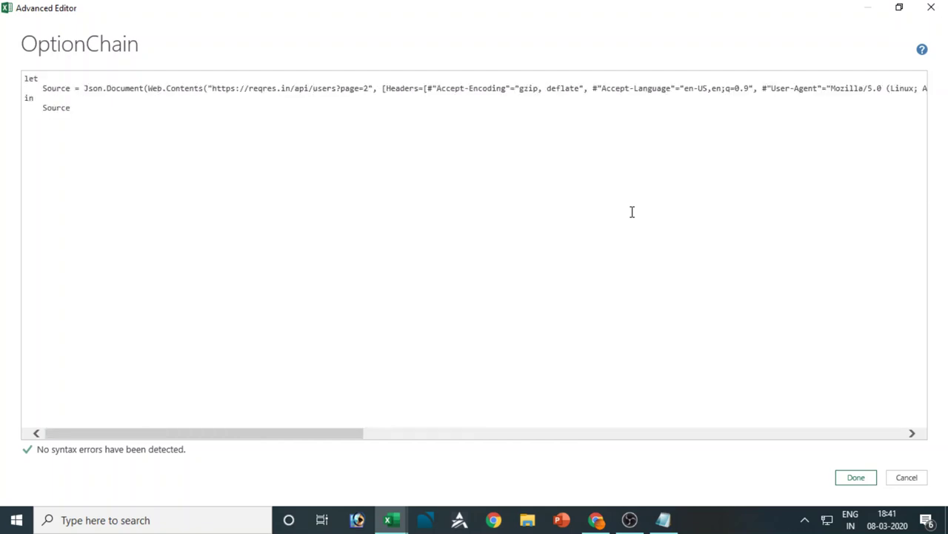
drag(213, 88, 369, 89)
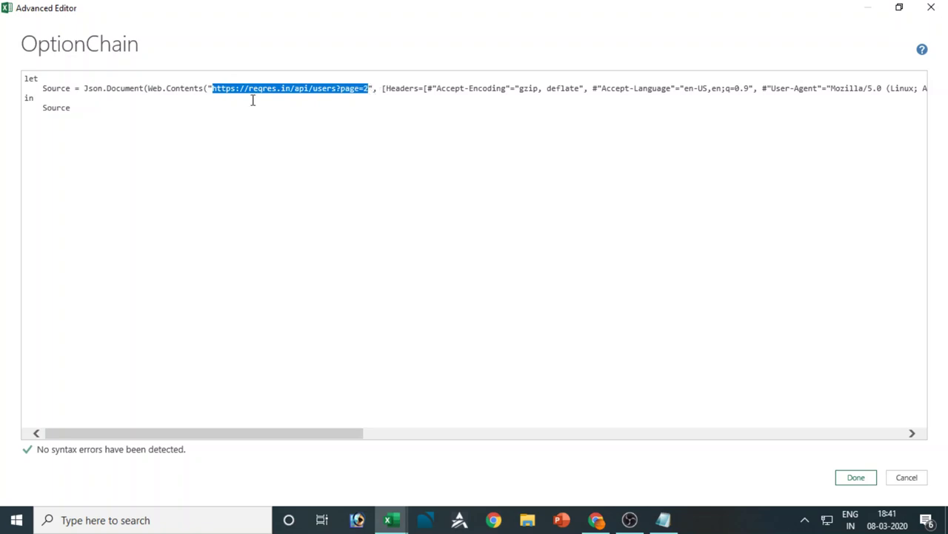
Replace the reqres test URL with the nseindia option-chain-indices?symbol=NIFTY URL and apply the code
click(671, 522)
drag(601, 160, 303, 164)
key(ctrl+c)
click(273, 43)
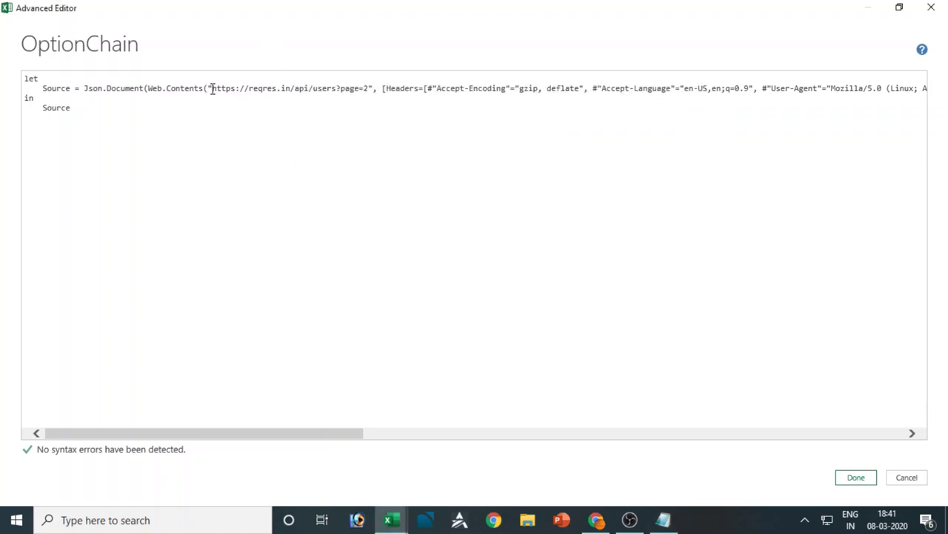
drag(212, 89, 367, 89)
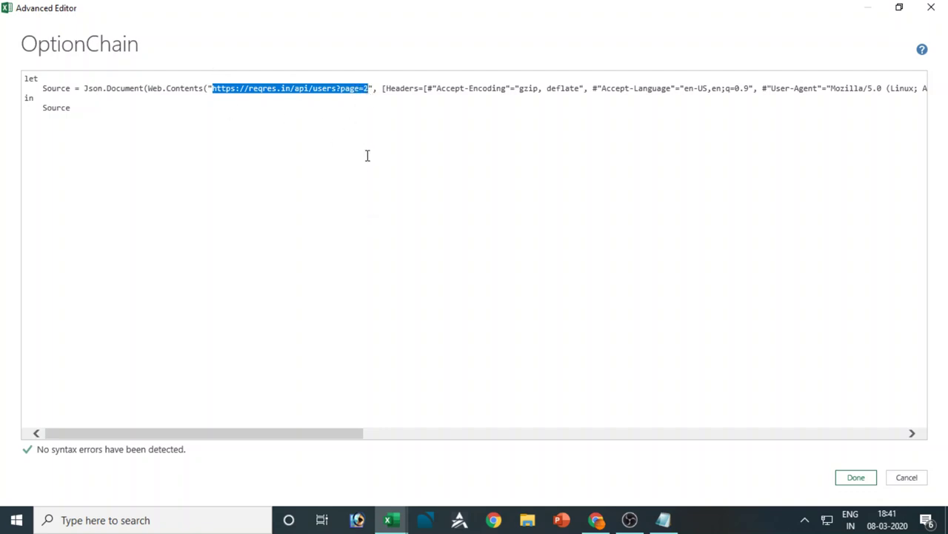
key(ctrl+v)
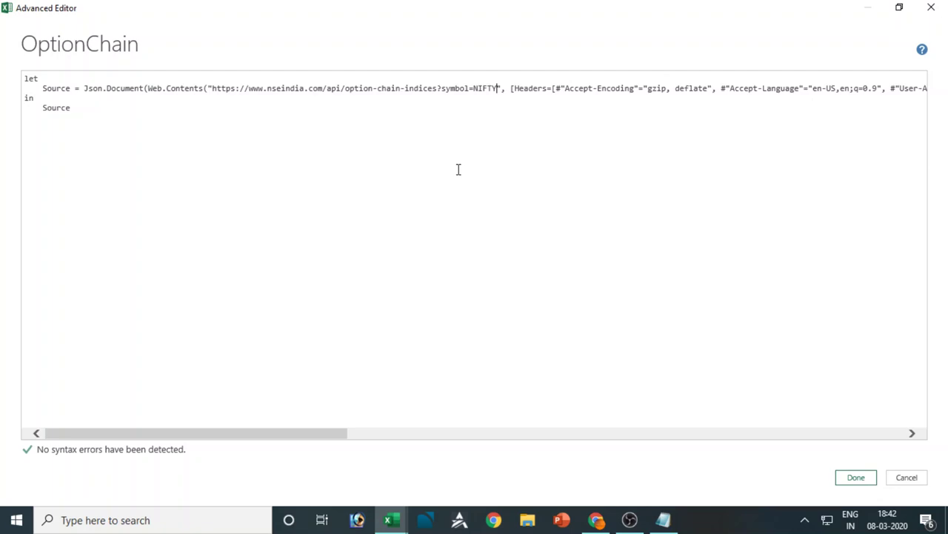
click(856, 478)
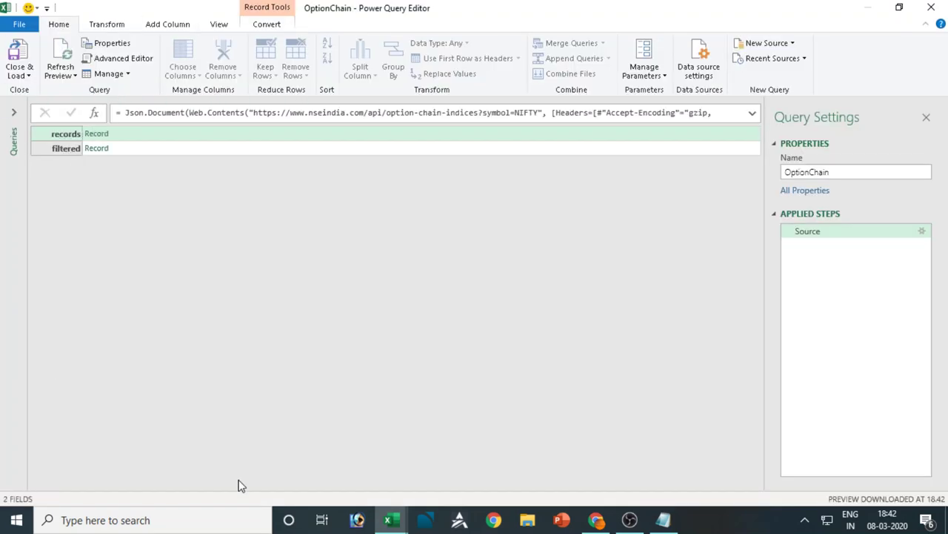
Drill through the filtered Record into its 85-item data List and start To Table
click(96, 149)
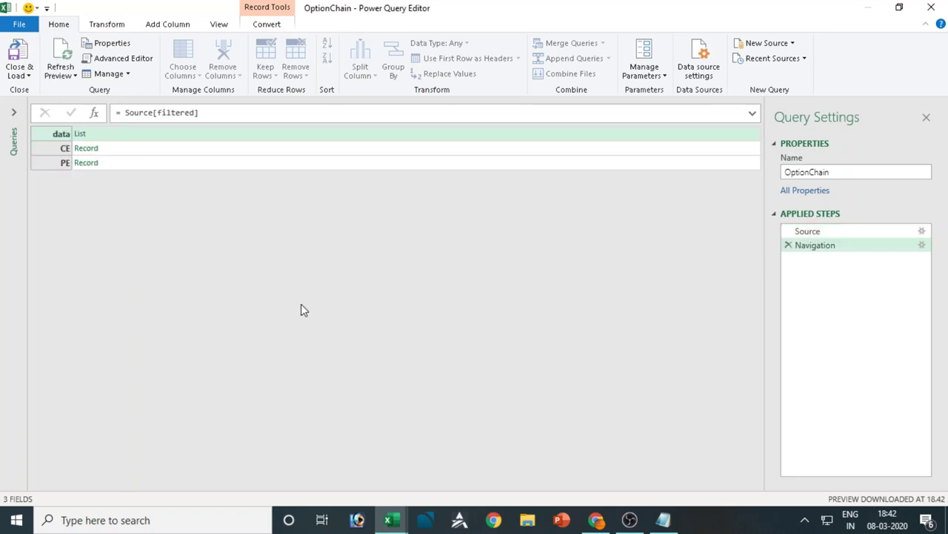
click(80, 134)
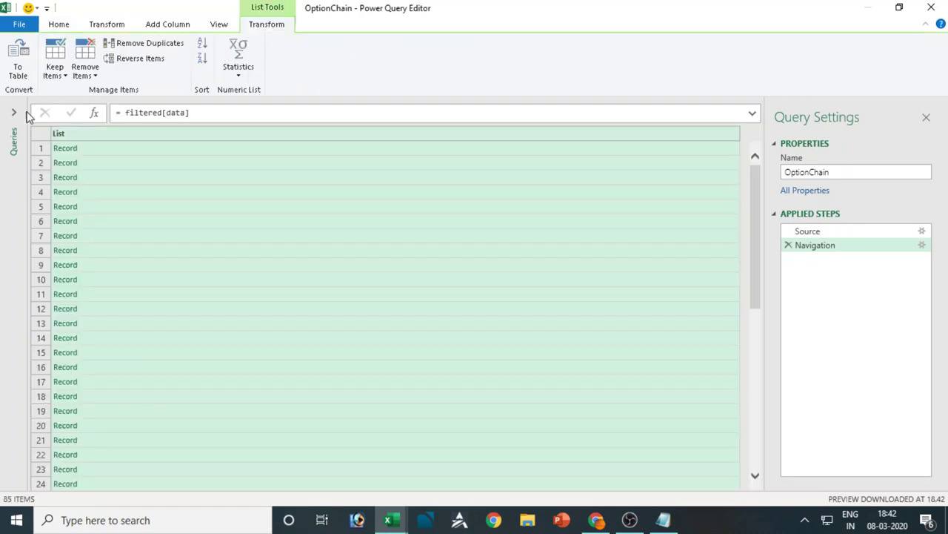
click(20, 59)
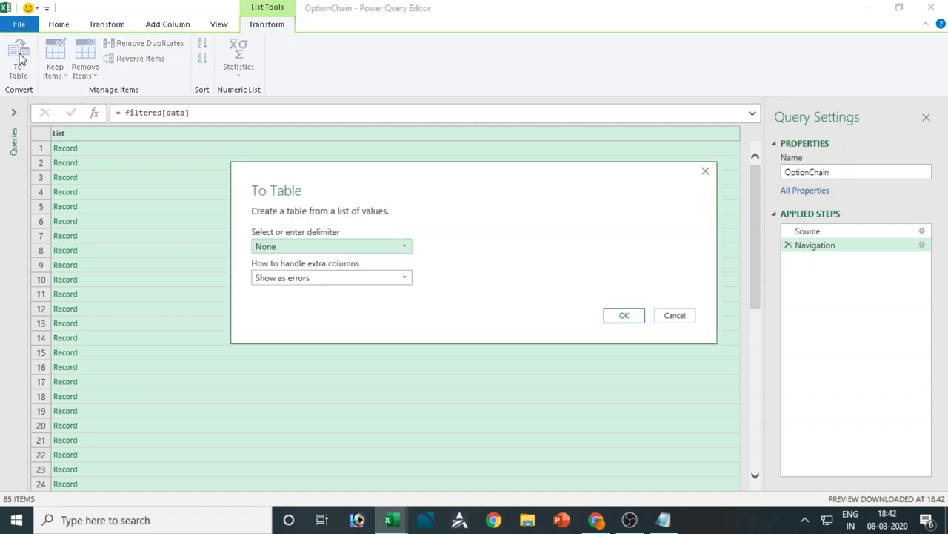
Convert the list to a table and expand Column1 keeping only PE and CE
click(630, 319)
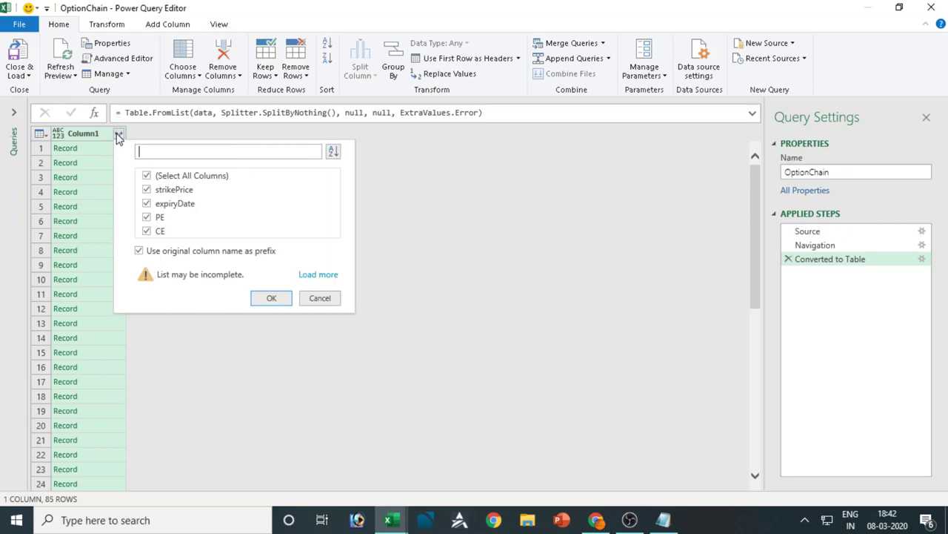
click(146, 190)
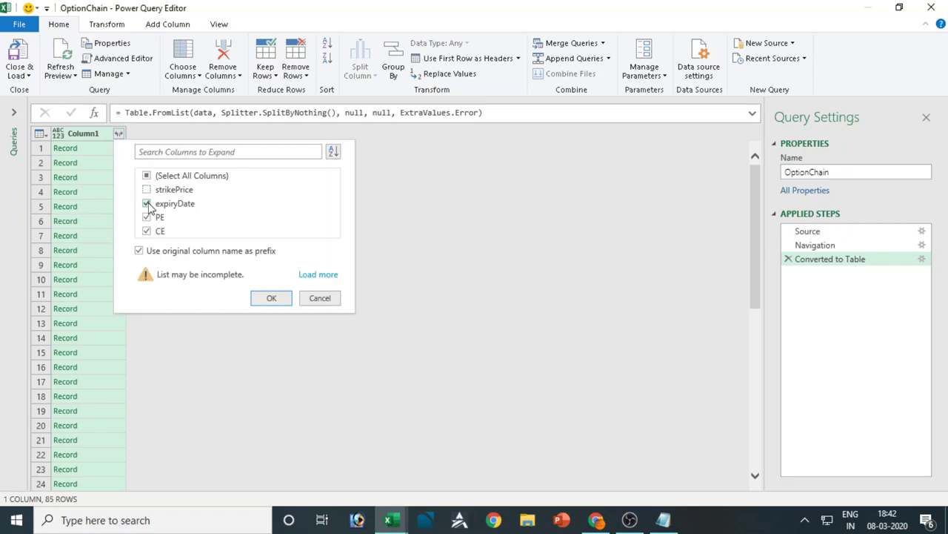
click(147, 204)
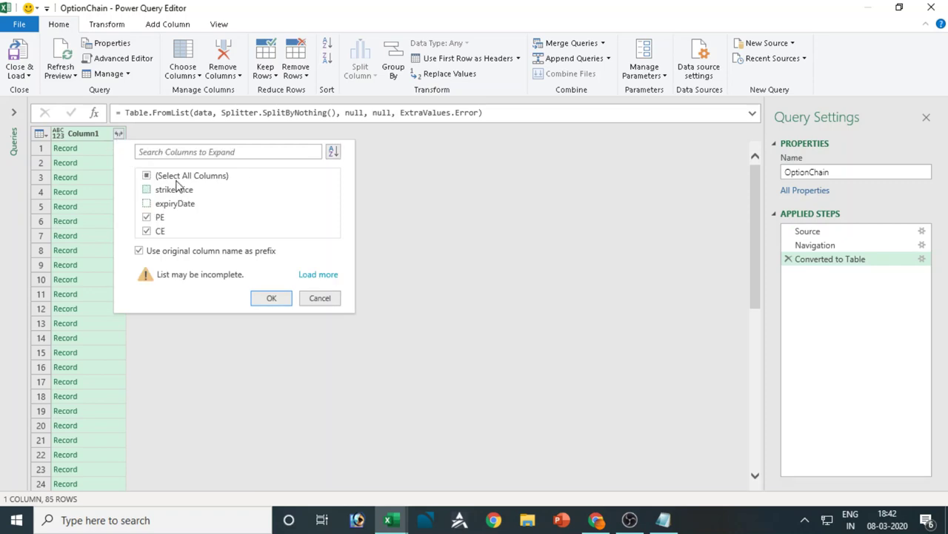
click(268, 301)
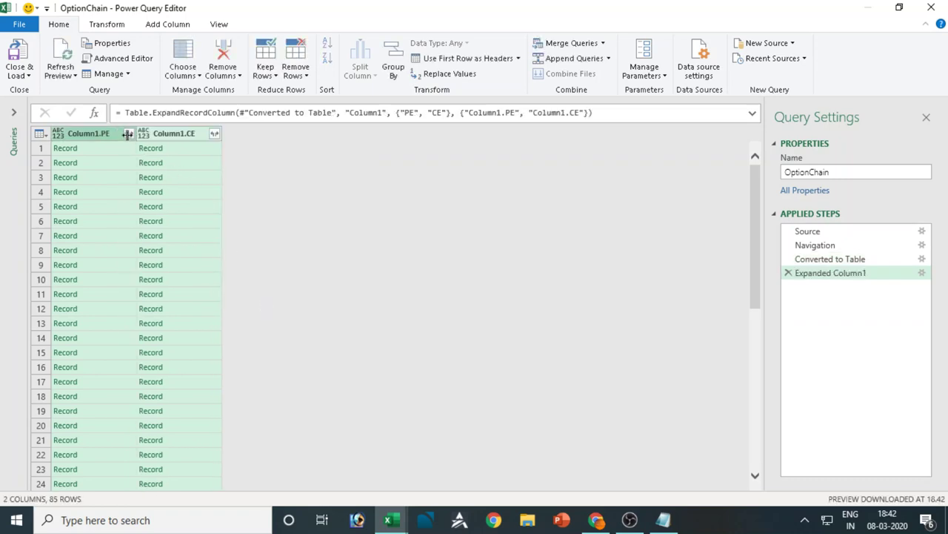
Try expanding Column1.PE and Column1.CE, then remove those expansion steps again
click(130, 135)
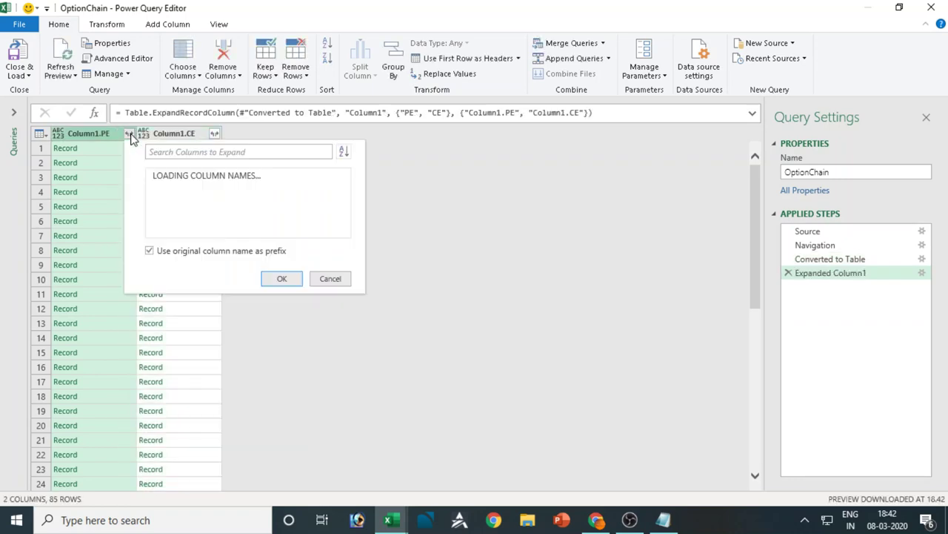
click(284, 473)
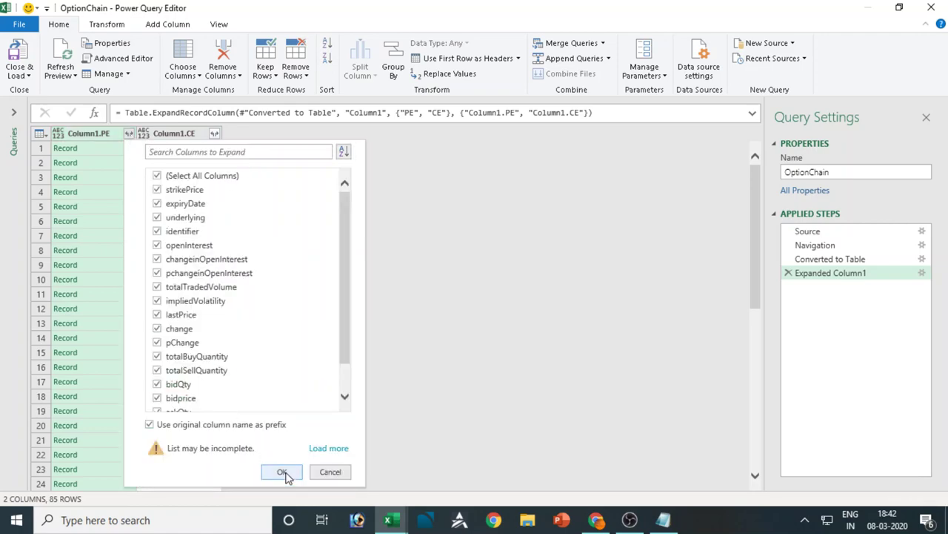
drag(228, 489, 716, 489)
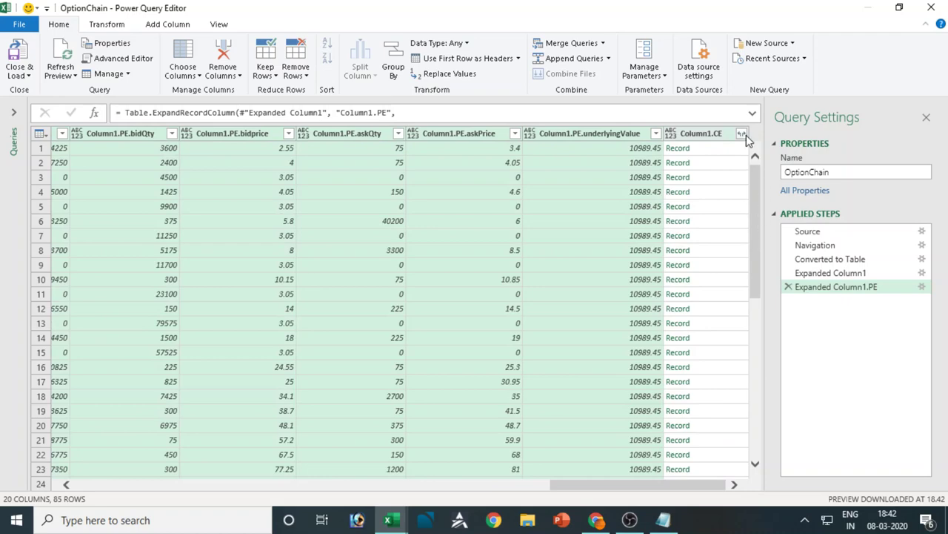
drag(641, 487, 109, 508)
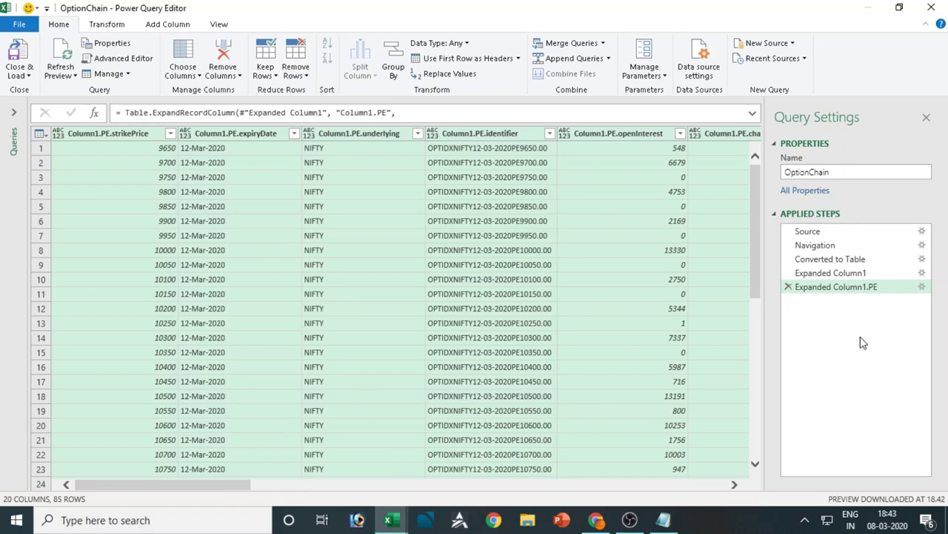
click(788, 287)
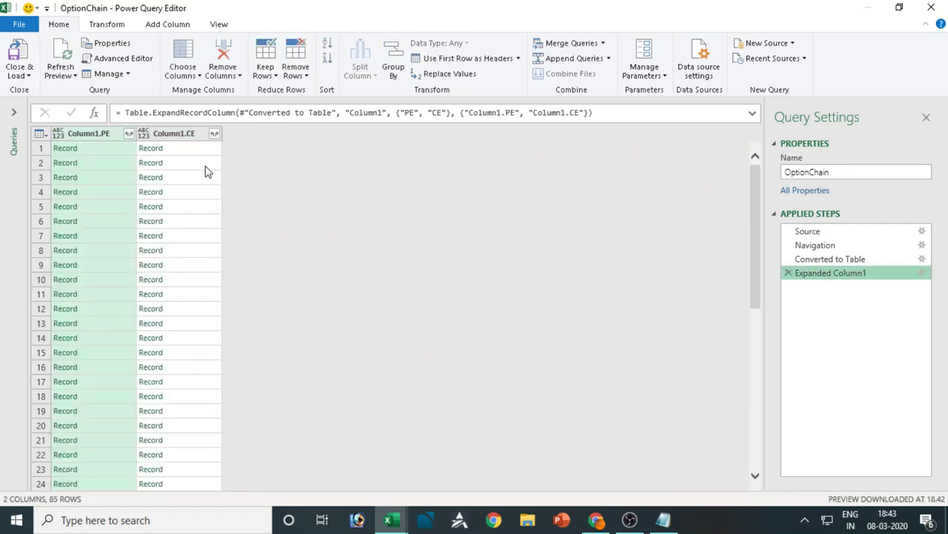
click(190, 152)
click(214, 135)
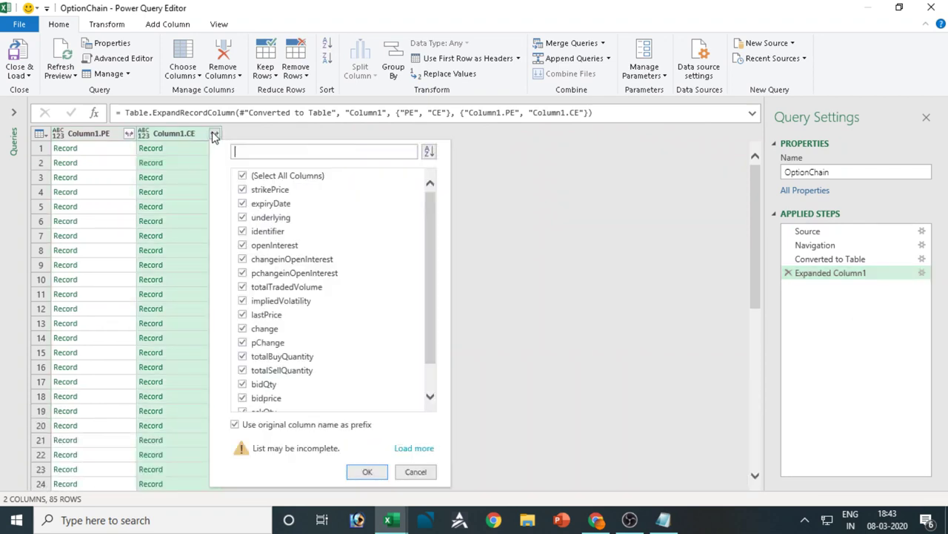
click(360, 471)
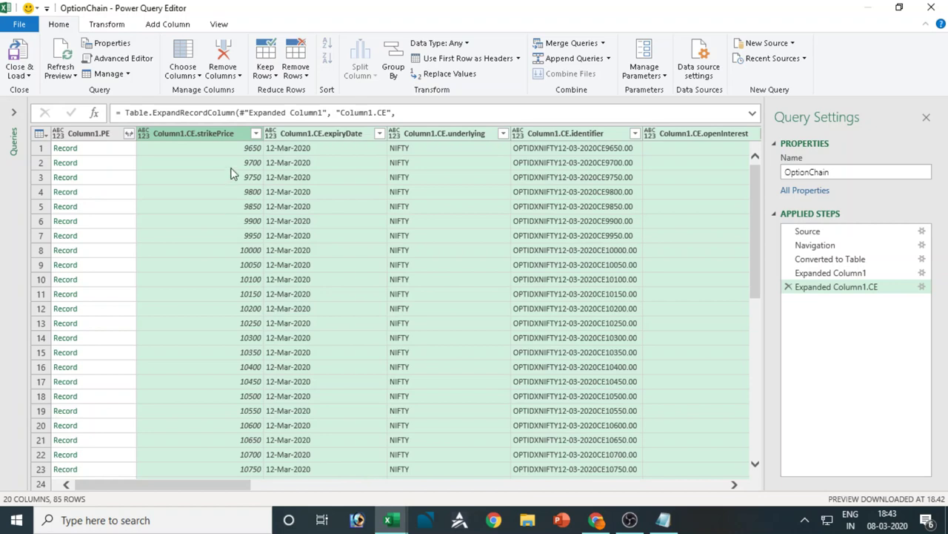
right_click(808, 288)
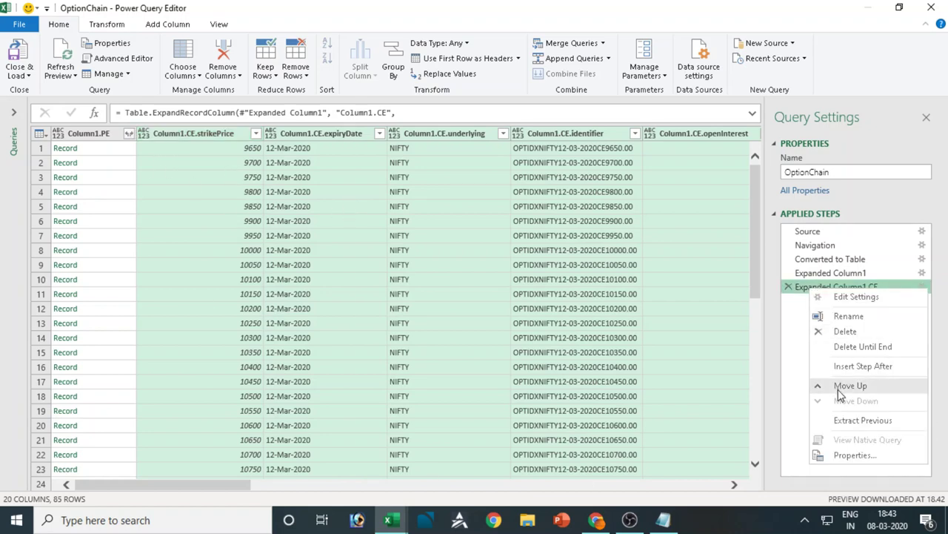
click(845, 331)
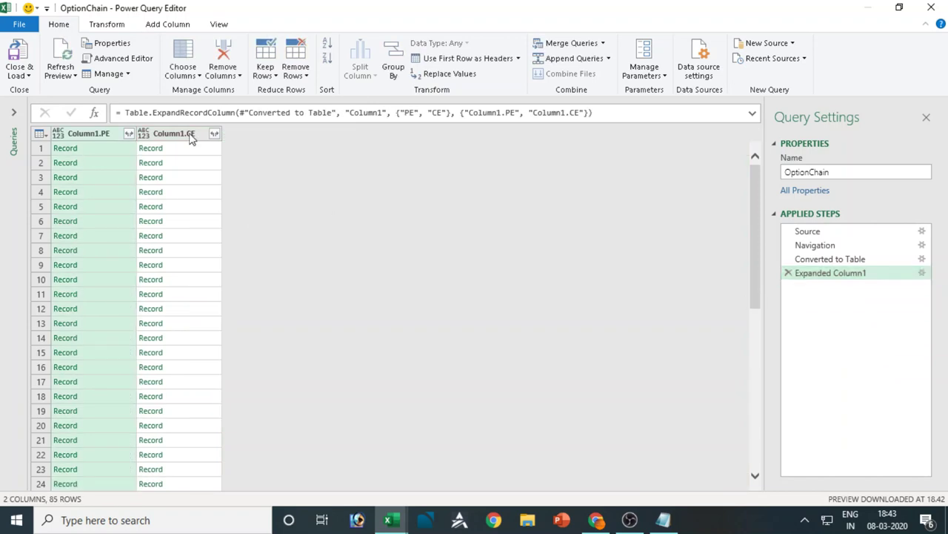
Expand all fields of Column1.PE and Column1.CE, giving 38 columns over 85 rows
click(129, 134)
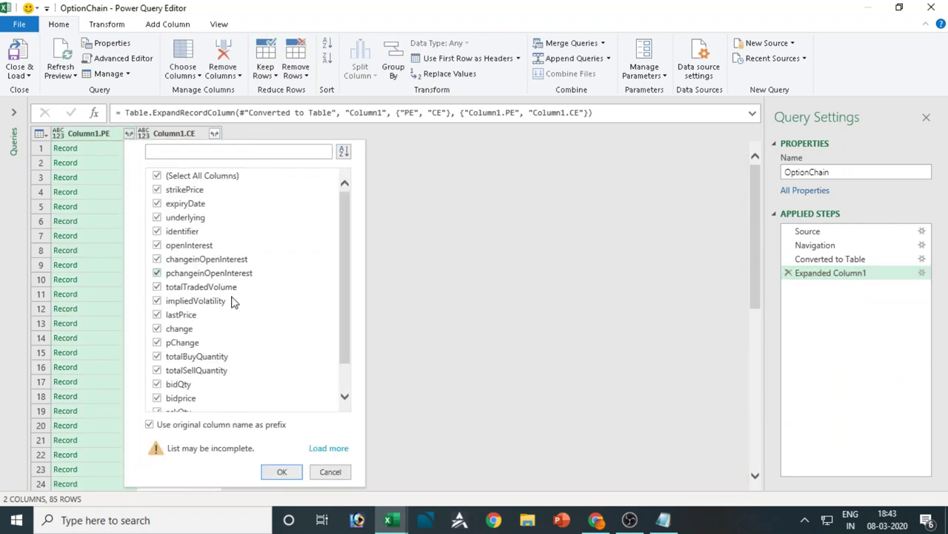
click(279, 472)
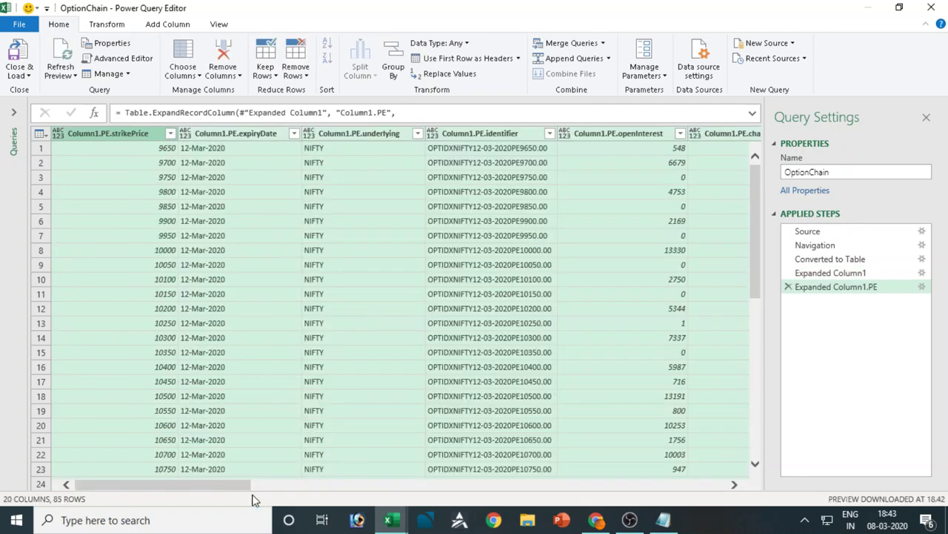
drag(248, 484, 717, 484)
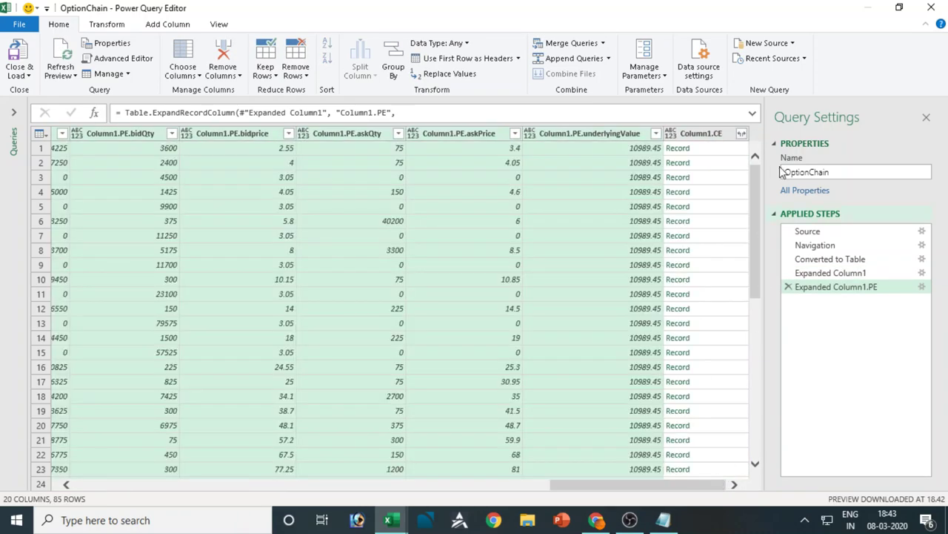
click(742, 134)
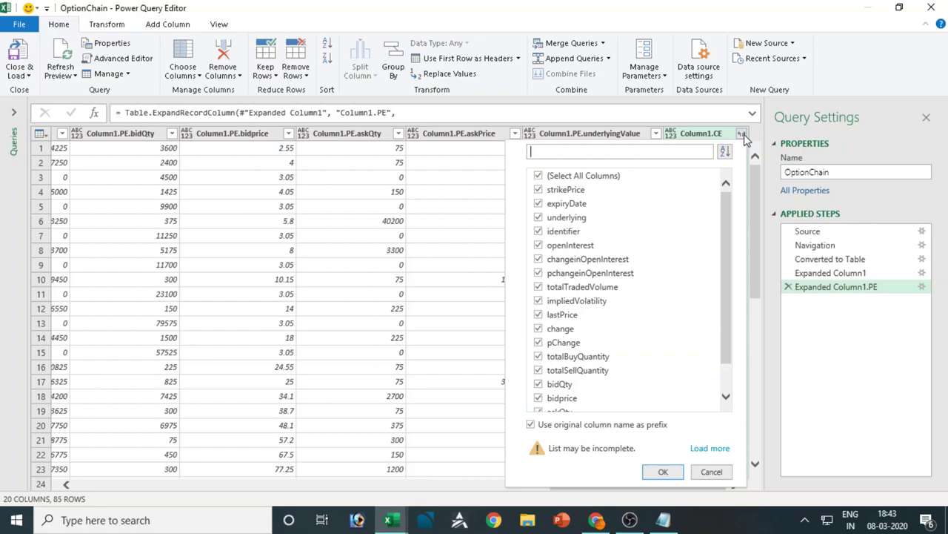
click(663, 471)
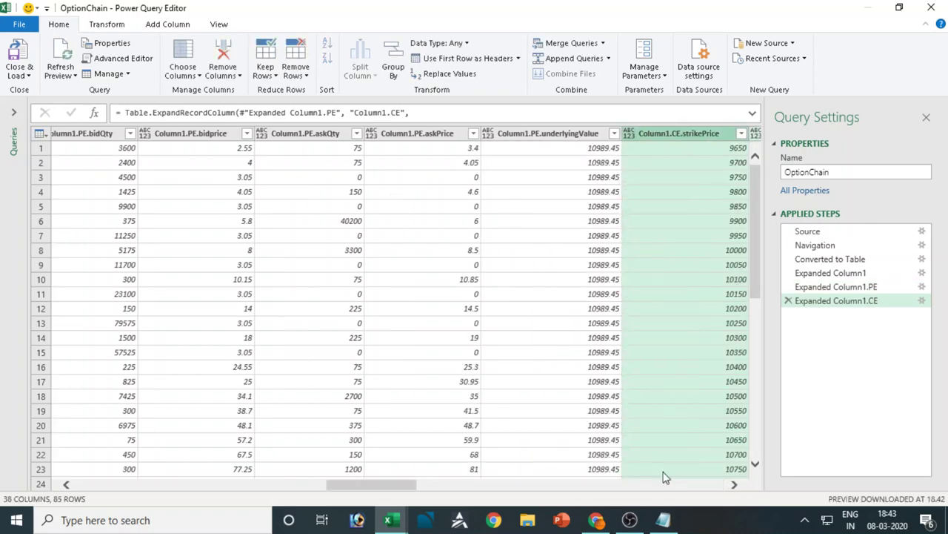
click(549, 485)
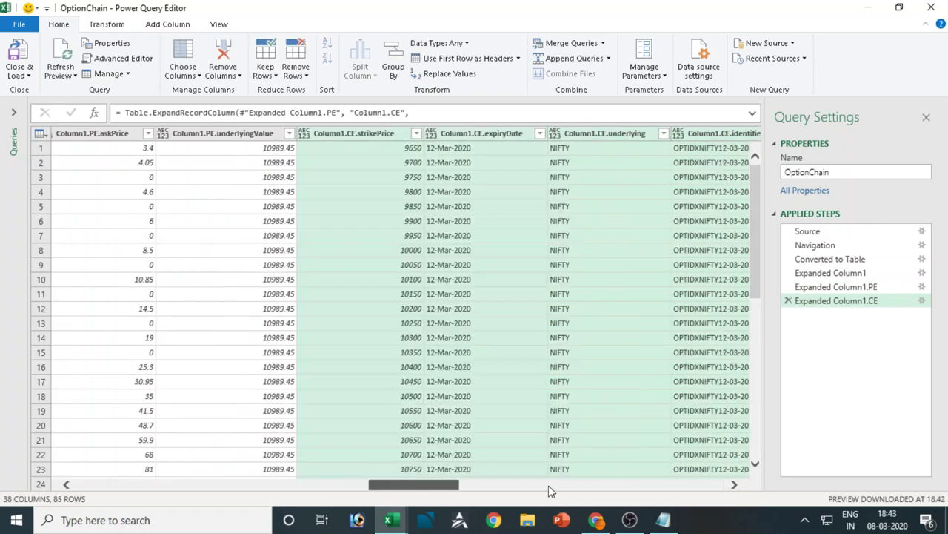
drag(549, 485, 117, 504)
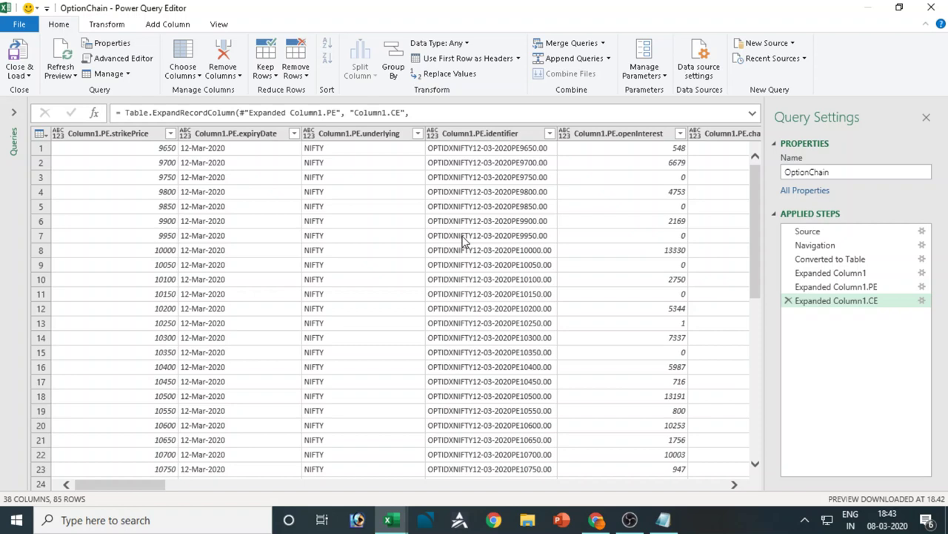
Load the OptionChain query as a table into the existing worksheet at $B$5
click(28, 75)
click(47, 105)
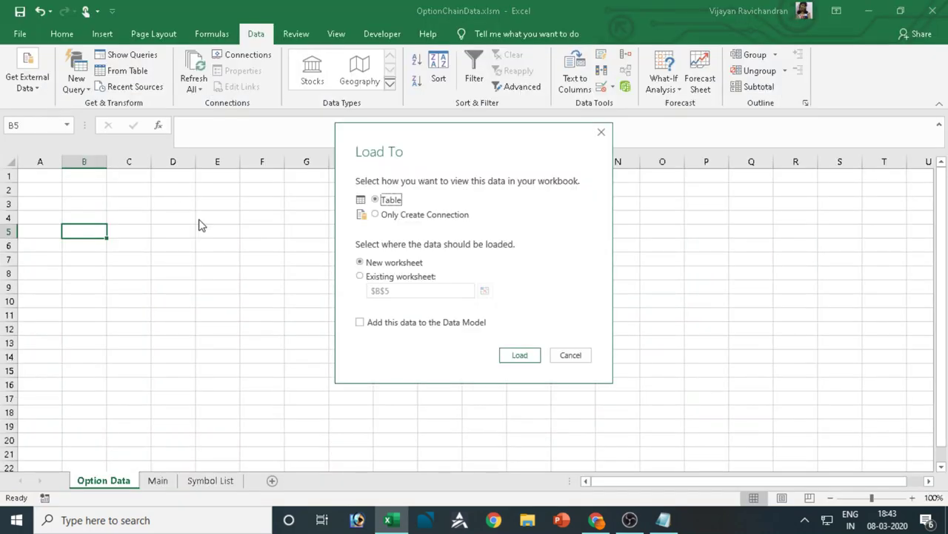
click(374, 280)
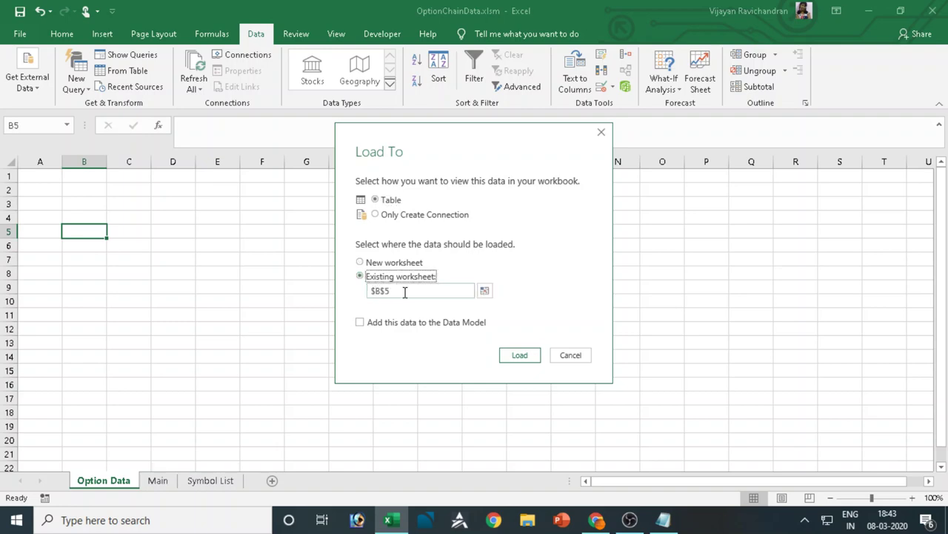
click(405, 292)
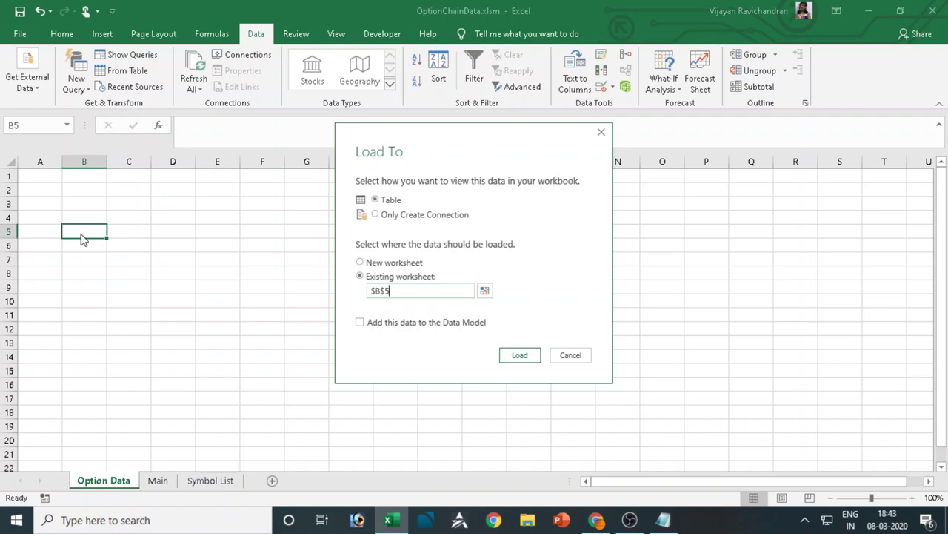
click(519, 355)
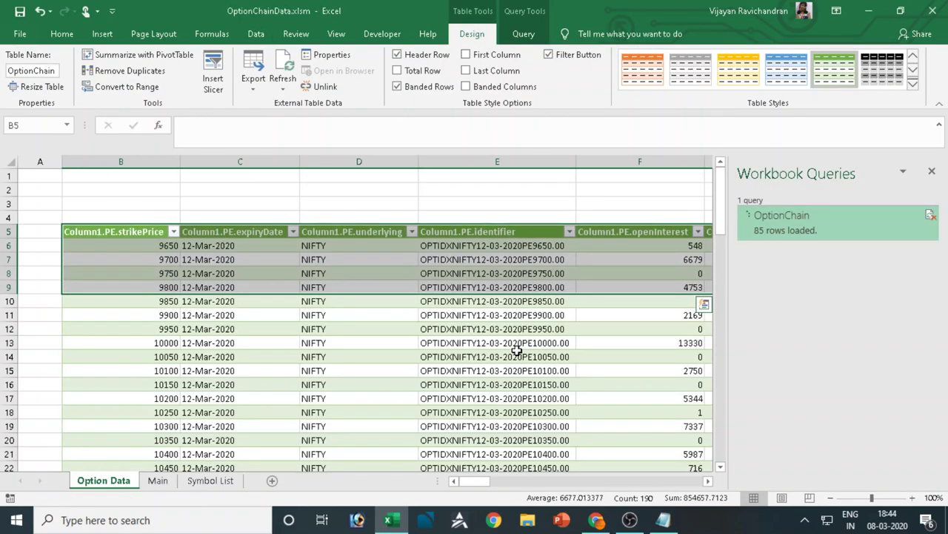
Close the Workbook Queries pane and look over the loaded option data table
click(932, 171)
scroll(756, 309, down, 14)
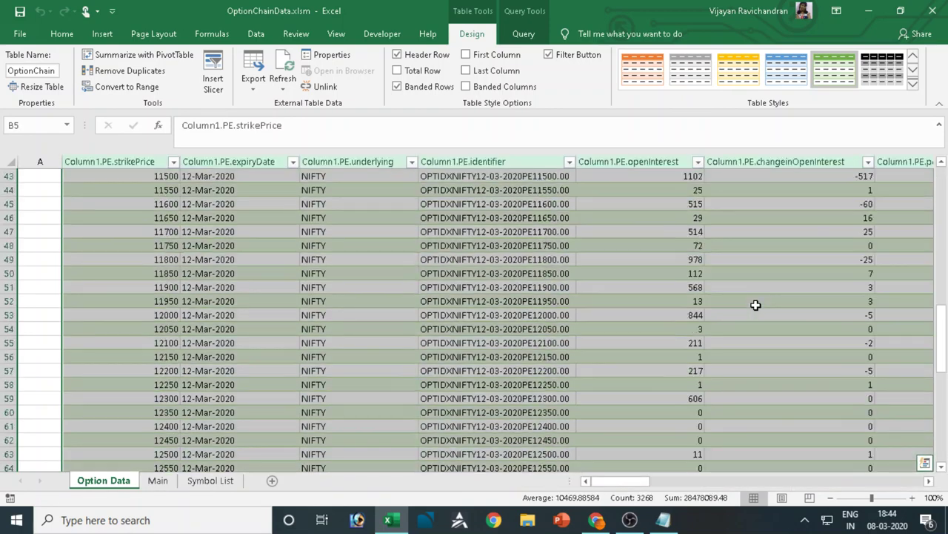
scroll(753, 305, up, 14)
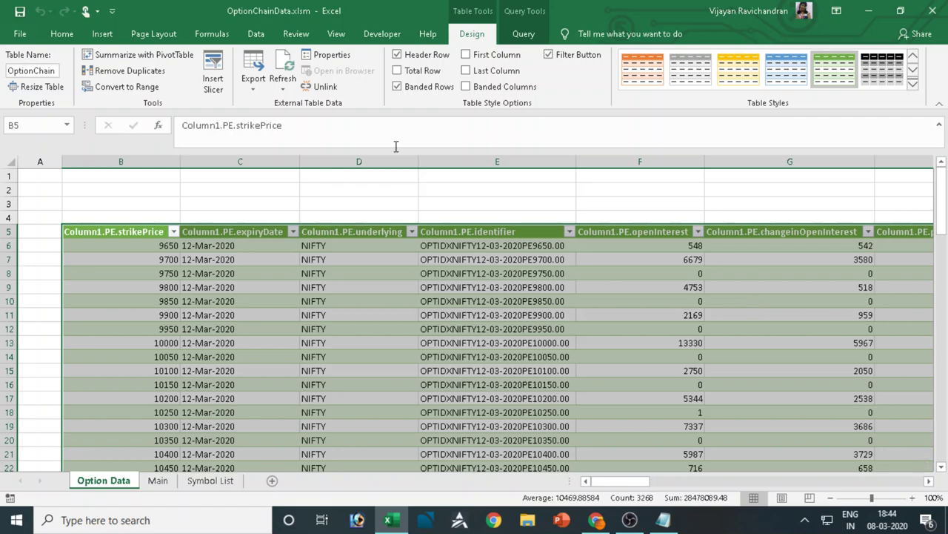
drag(640, 482, 898, 478)
drag(551, 503, 568, 478)
Check the query table's data properties, then reopen the Workbook Queries list
click(259, 34)
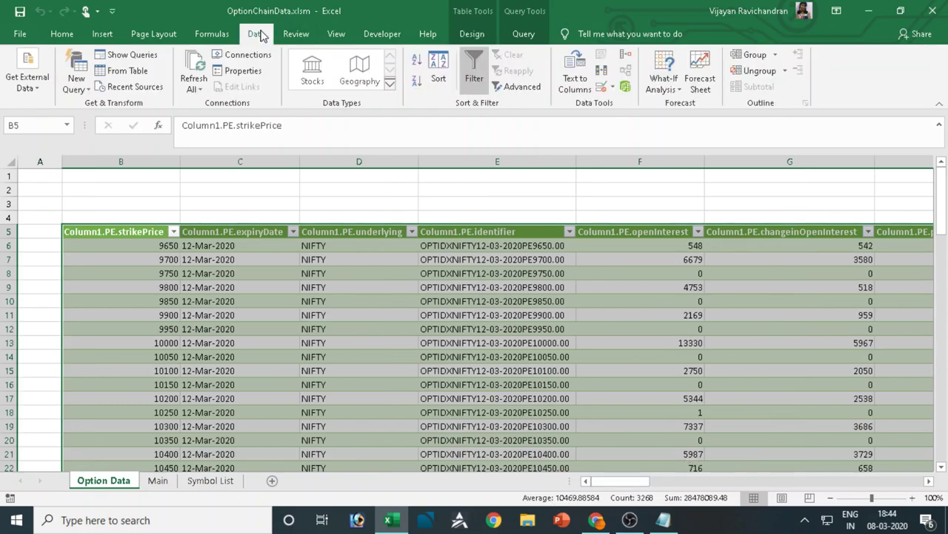
click(244, 70)
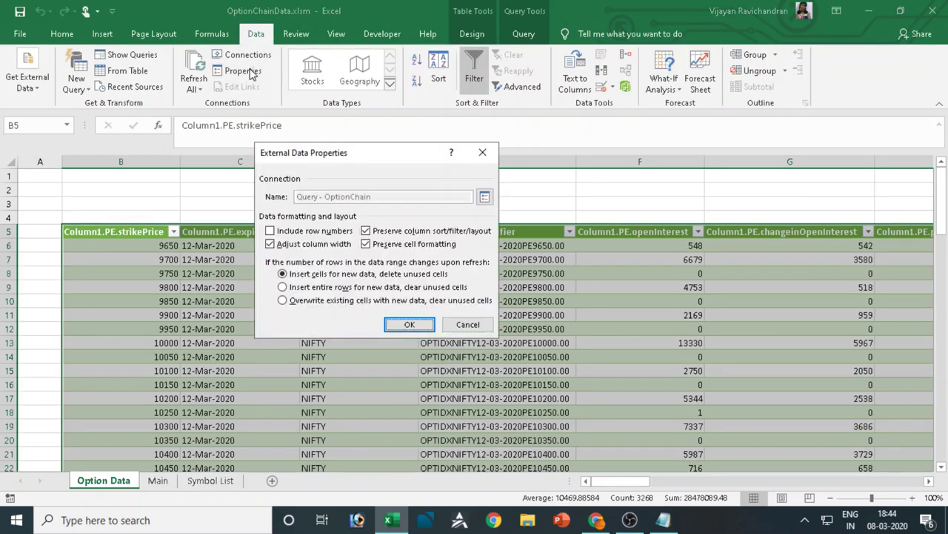
click(467, 324)
click(130, 55)
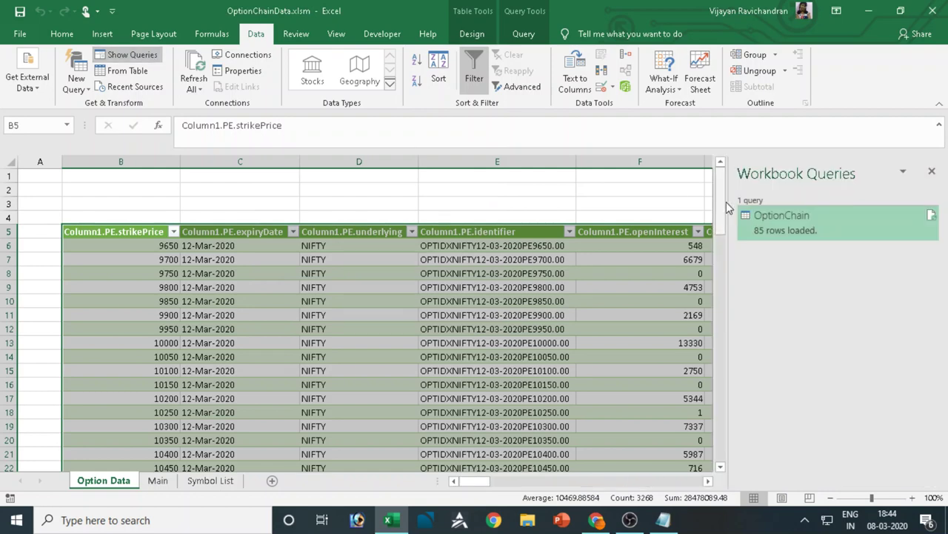
Edit OptionChain, open its Advanced Editor, and select the Cookie value in the Source line
right_click(789, 229)
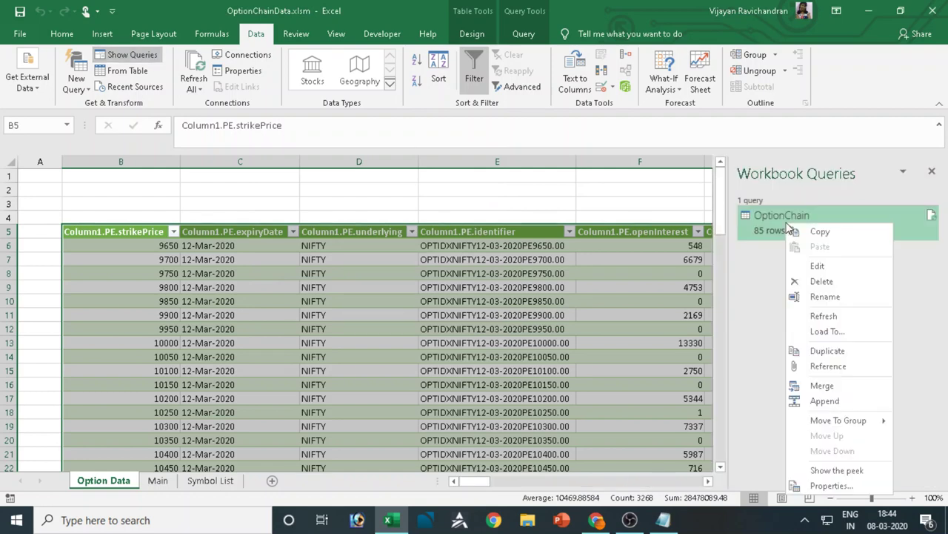
click(813, 264)
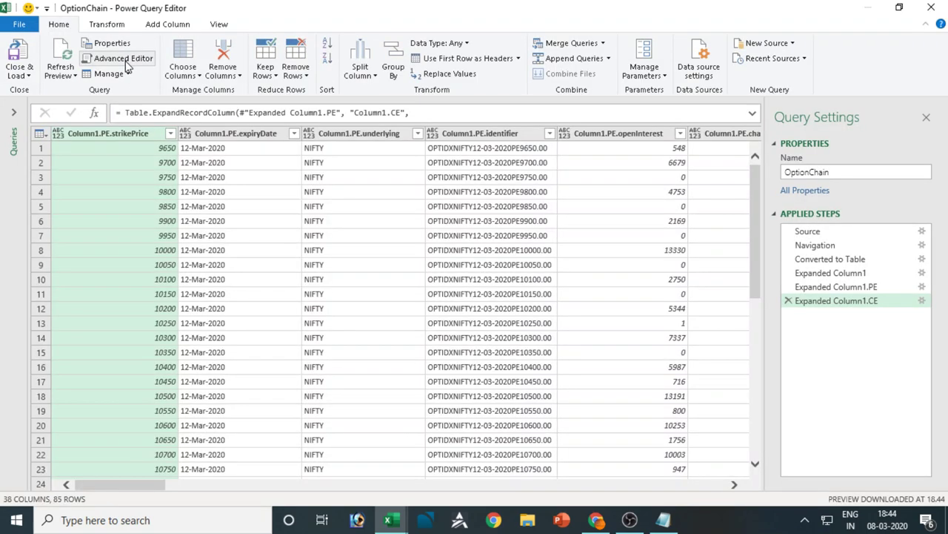
click(123, 58)
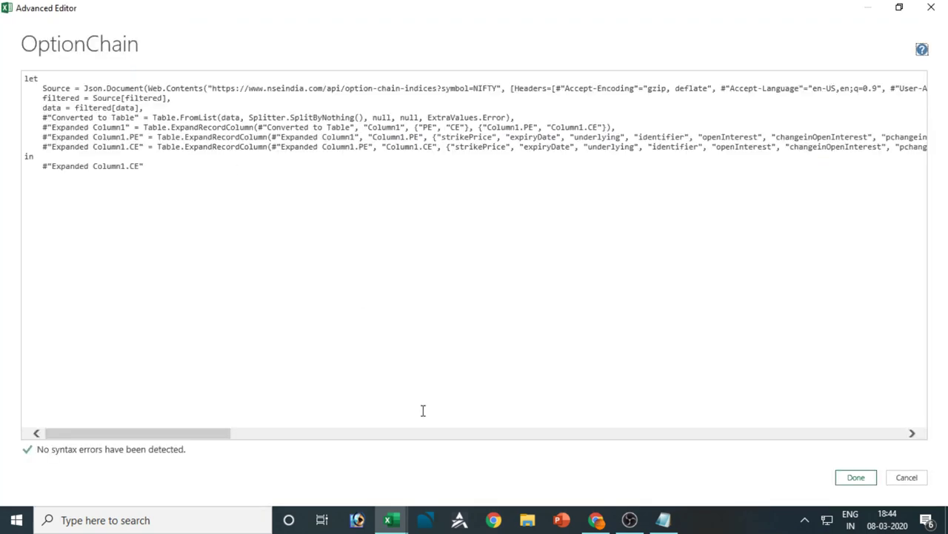
drag(216, 434, 520, 438)
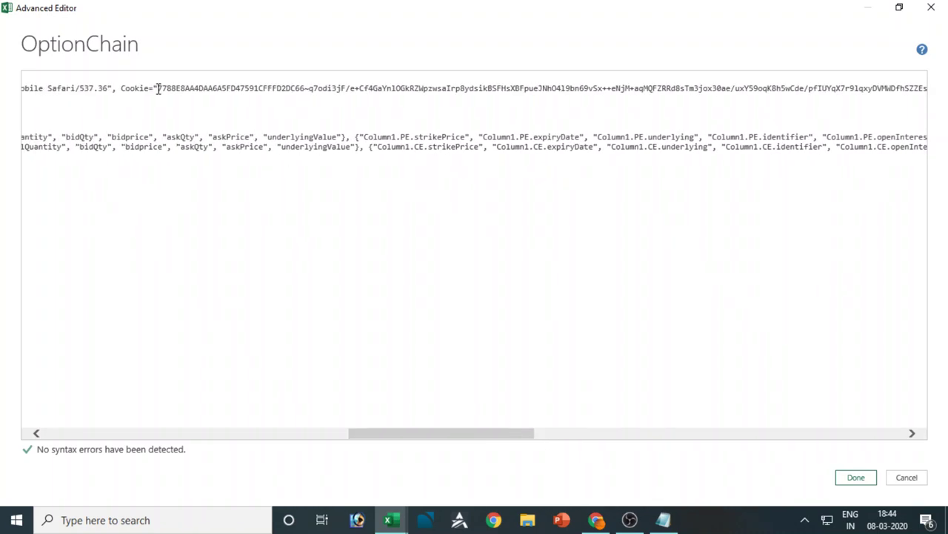
drag(159, 89, 22, 89)
drag(703, 81, 899, 91)
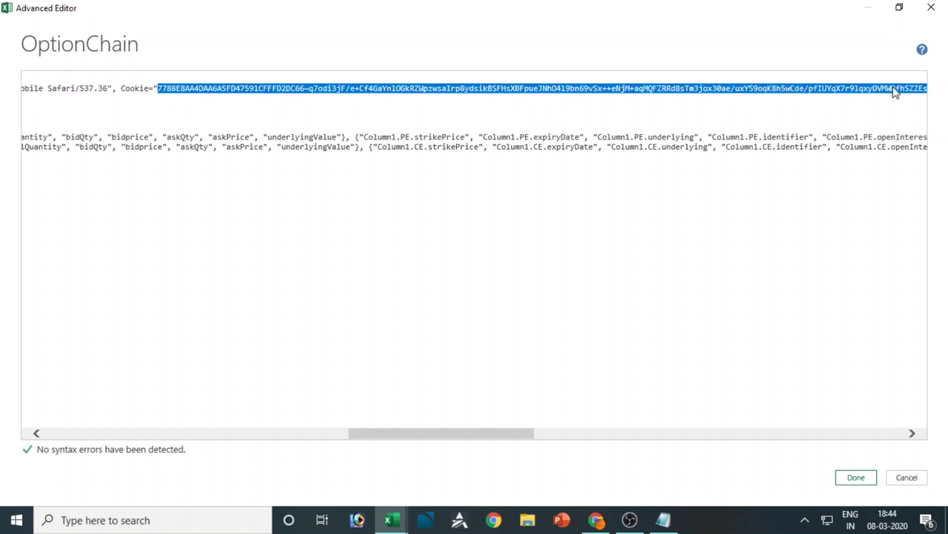
drag(483, 440, 555, 437)
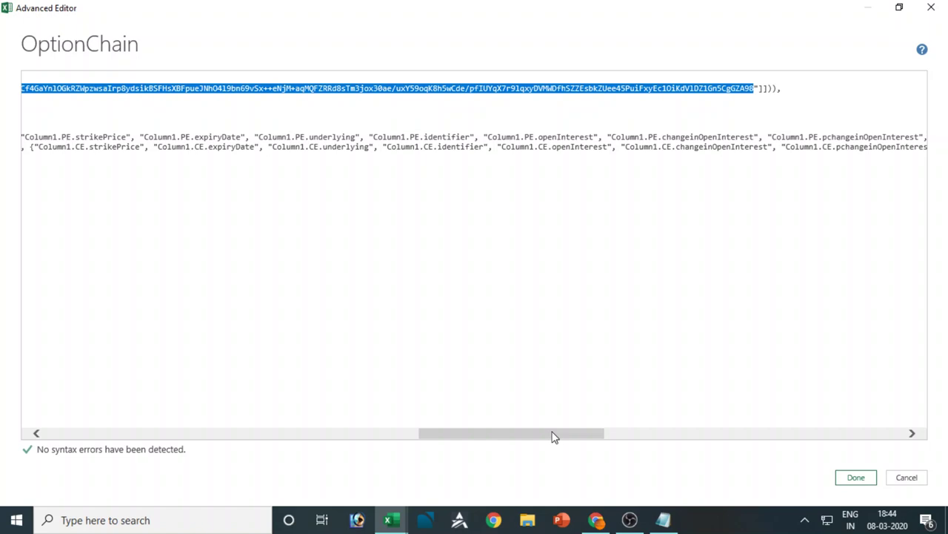
Select the set-cookie header in Chrome's Network tab, then return to the Advanced Editor
click(596, 520)
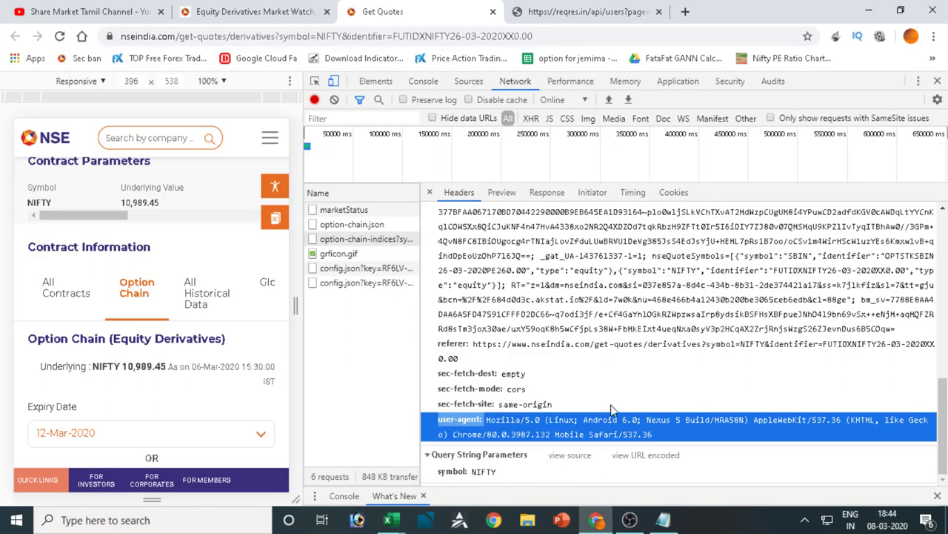
click(590, 378)
scroll(590, 378, up, 10)
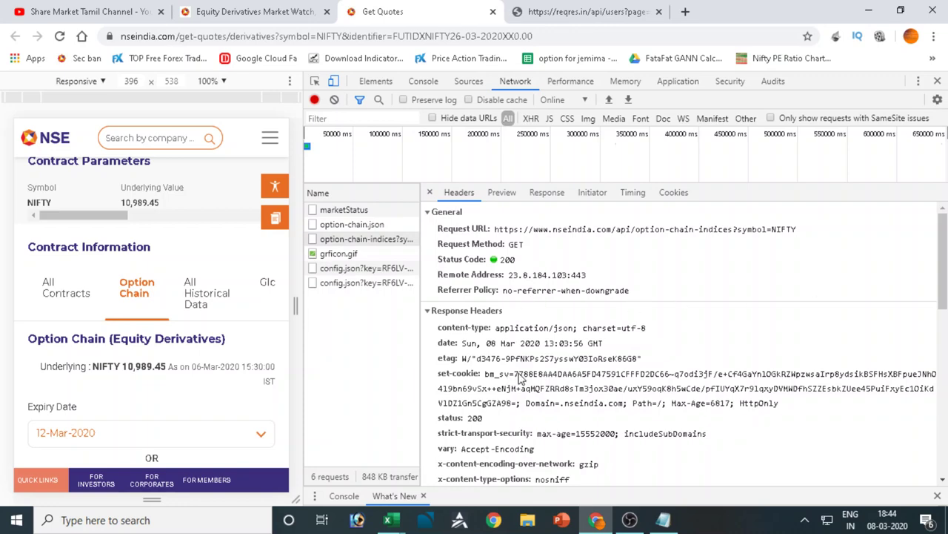
click(521, 397)
click(388, 520)
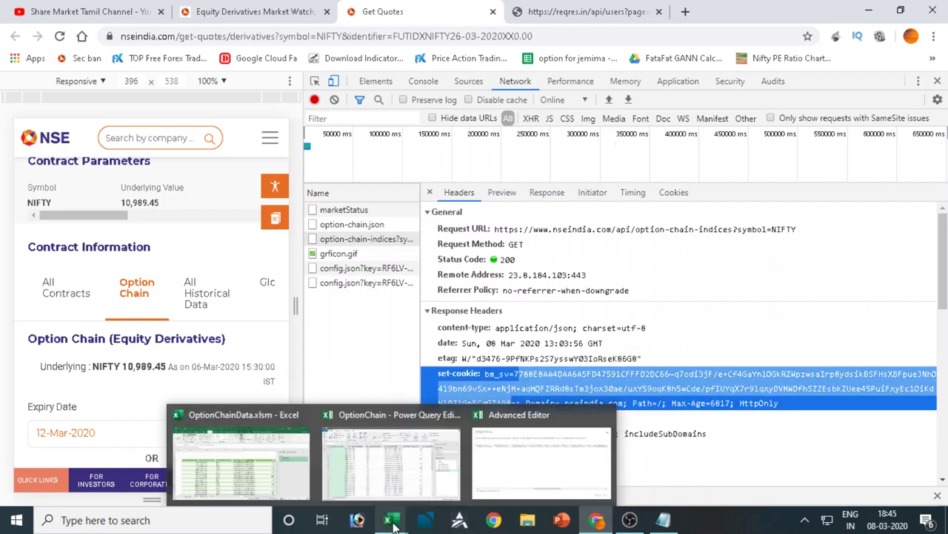
click(496, 460)
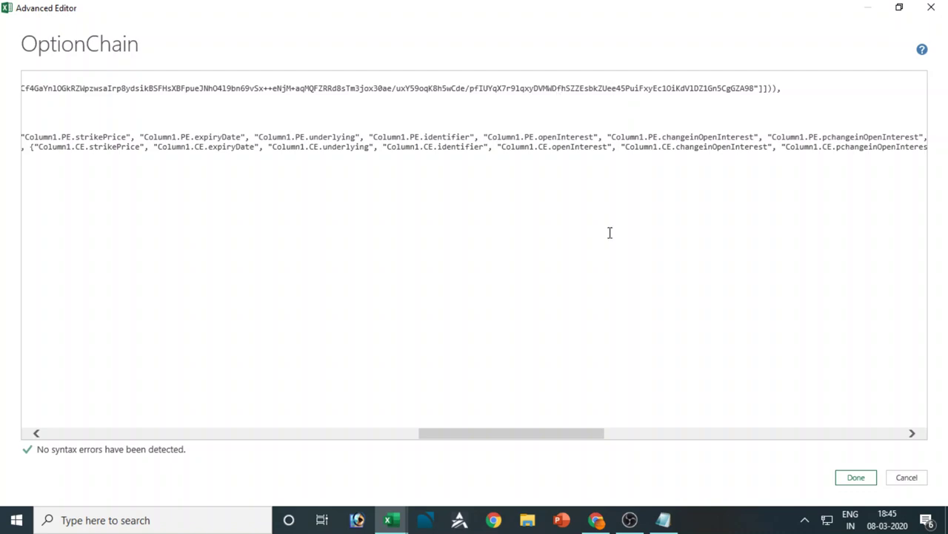
Apply the Advanced Editor edits and load OptionChain, refreshing 85 rows on Option Data
click(852, 477)
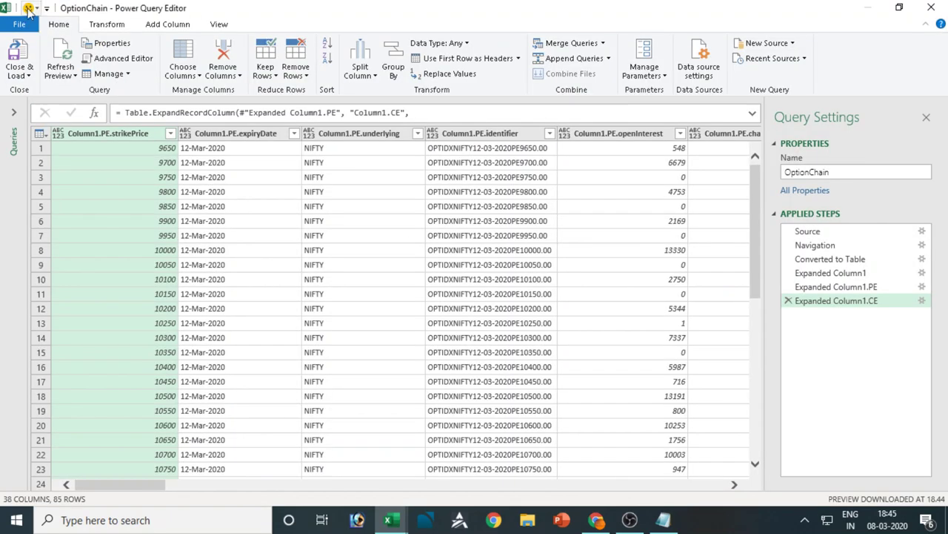
click(10, 59)
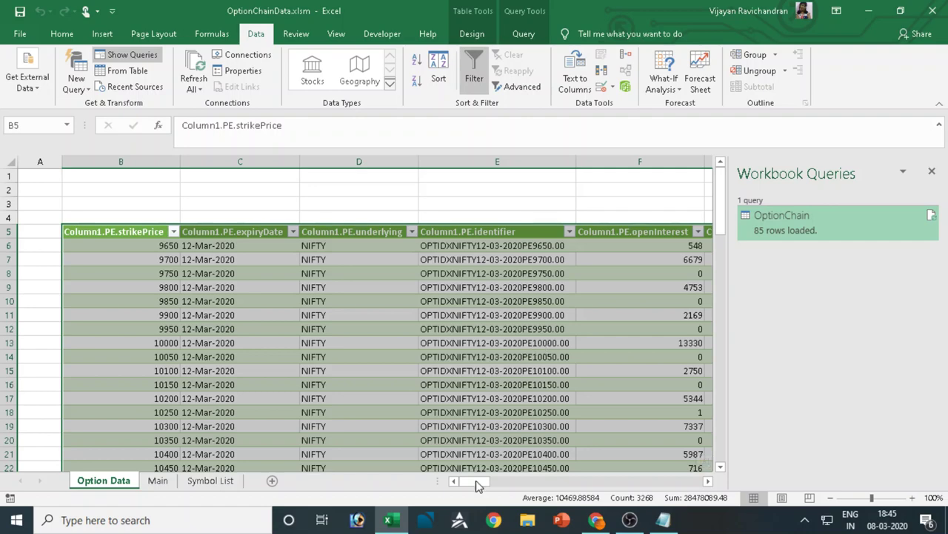
Go to the Main sheet with the Scrips (NIFTY) and Option Type (indices) inputs
click(157, 483)
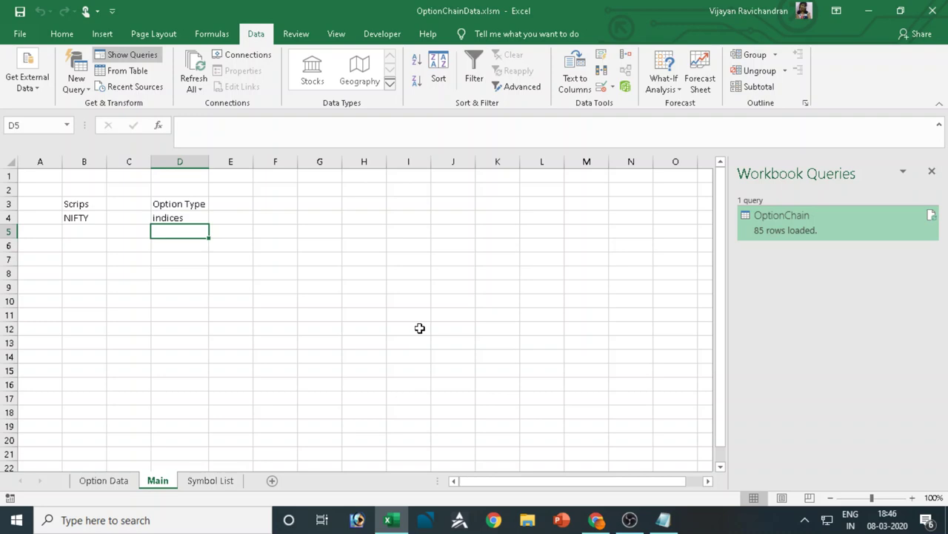
Name cell B4, holding NIFTY, as Scrips using the Name Box
click(223, 250)
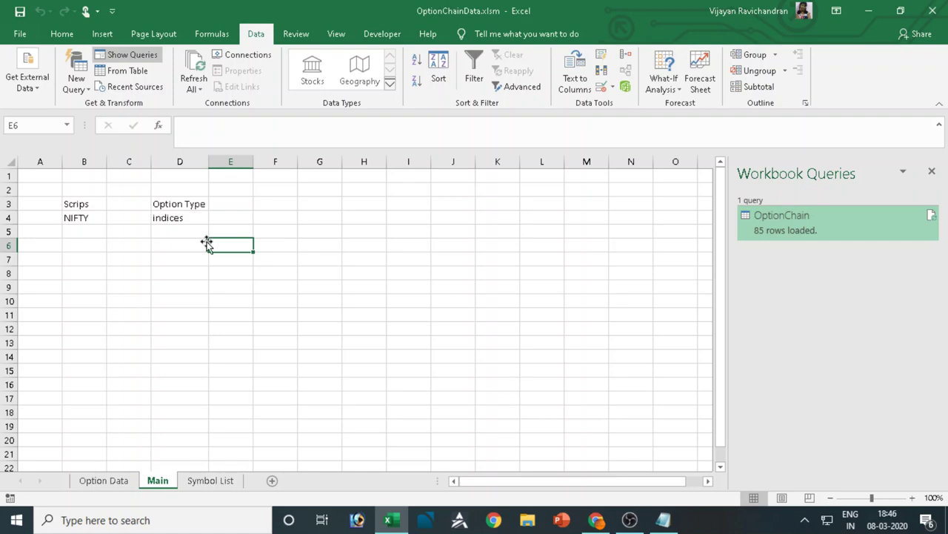
click(91, 215)
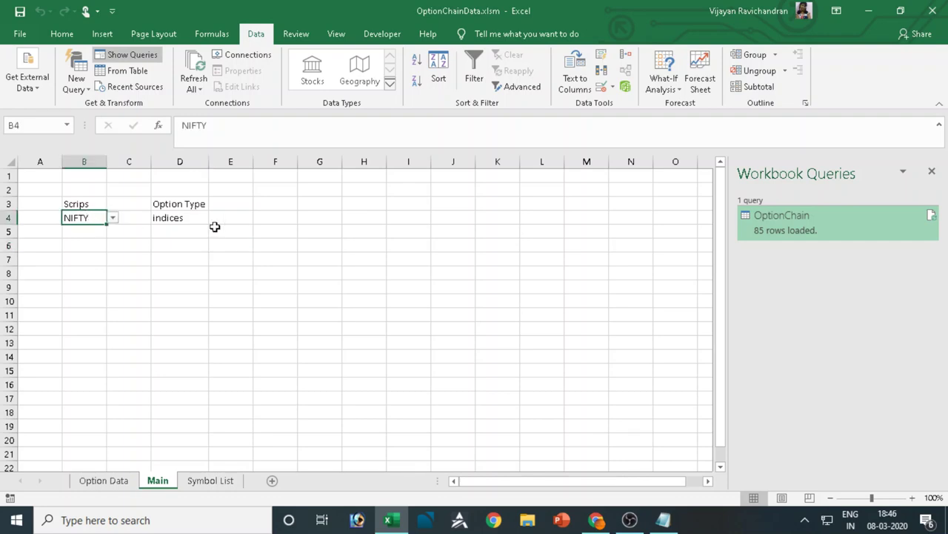
click(35, 123)
key(BackSpace)
text(Scrips)
key(Return)
Name the Option Type formula cell D4 as Optiont and verify both names
click(175, 218)
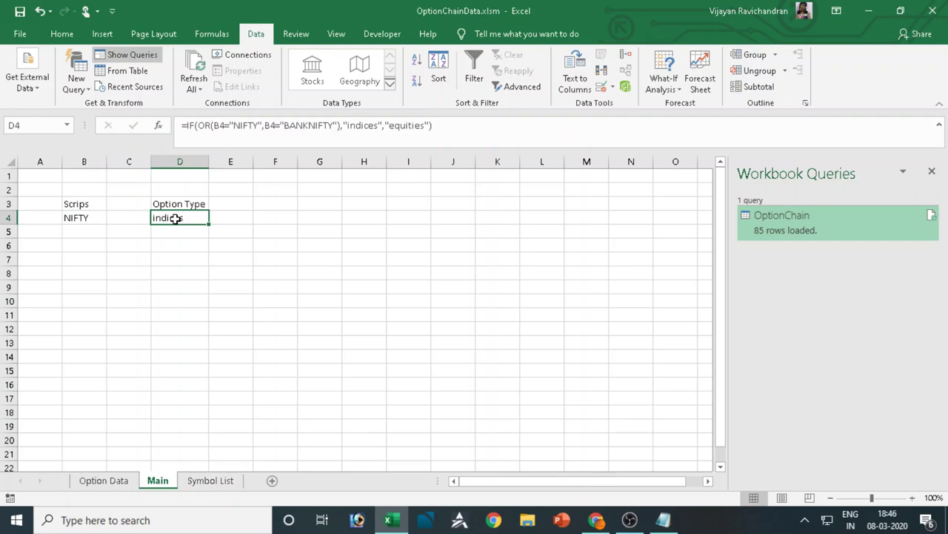
click(29, 126)
text(OptionT)
click(79, 217)
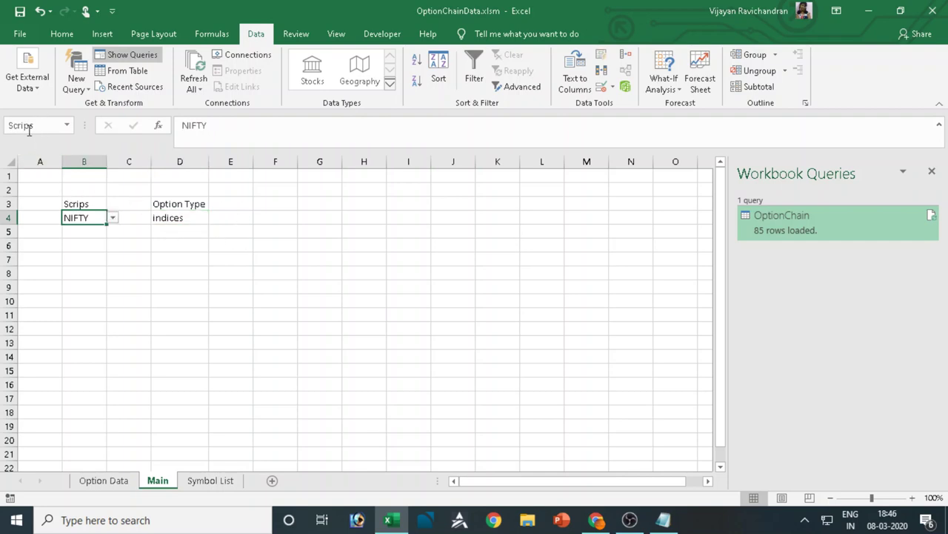
click(170, 217)
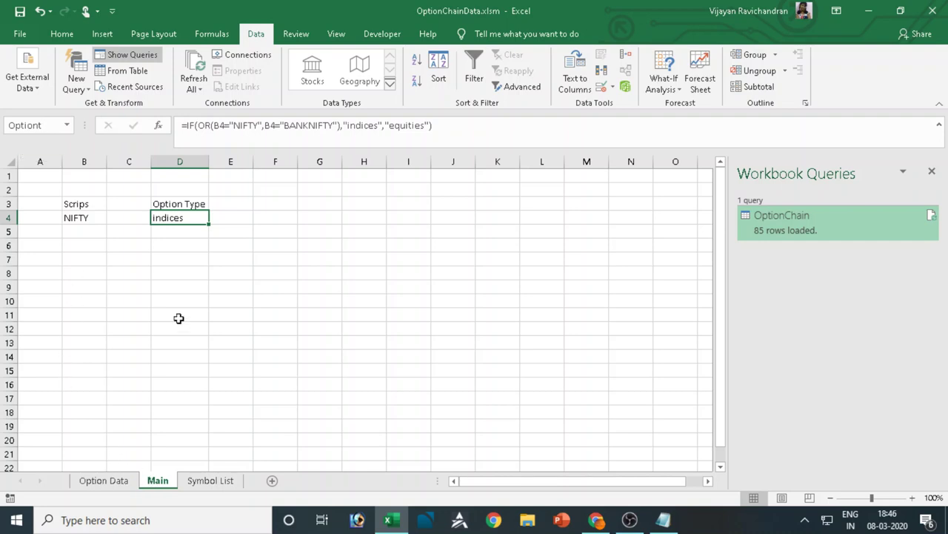
Turn D3:D4 into a headed table and open it as query Table2
drag(192, 203, 189, 216)
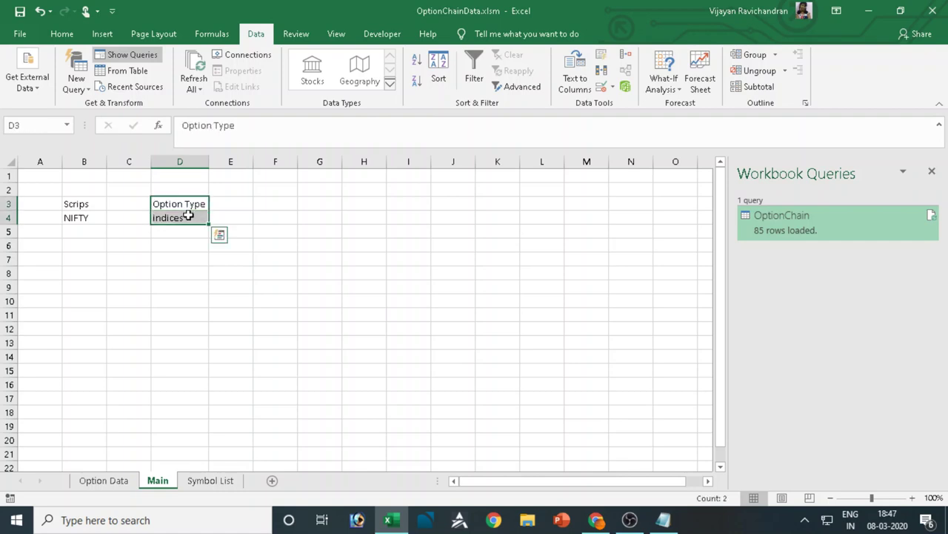
click(125, 82)
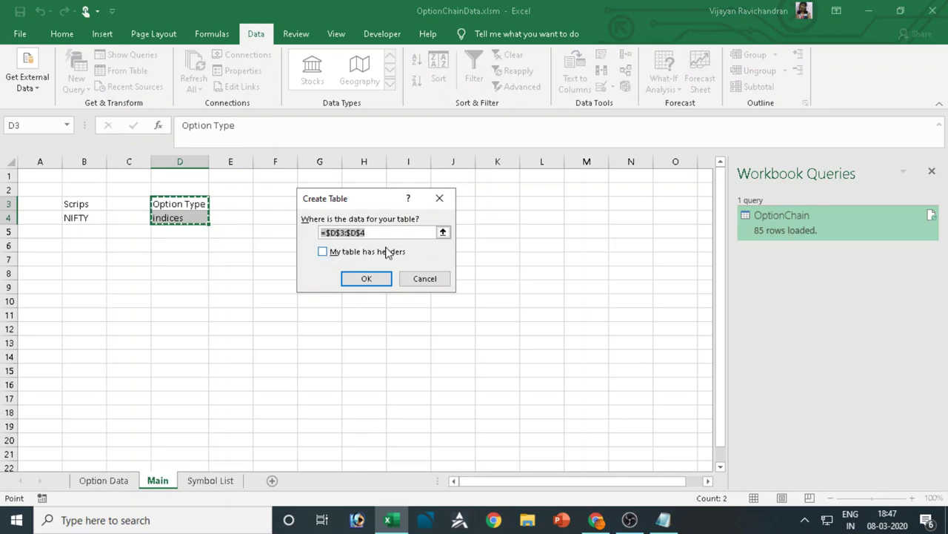
click(324, 254)
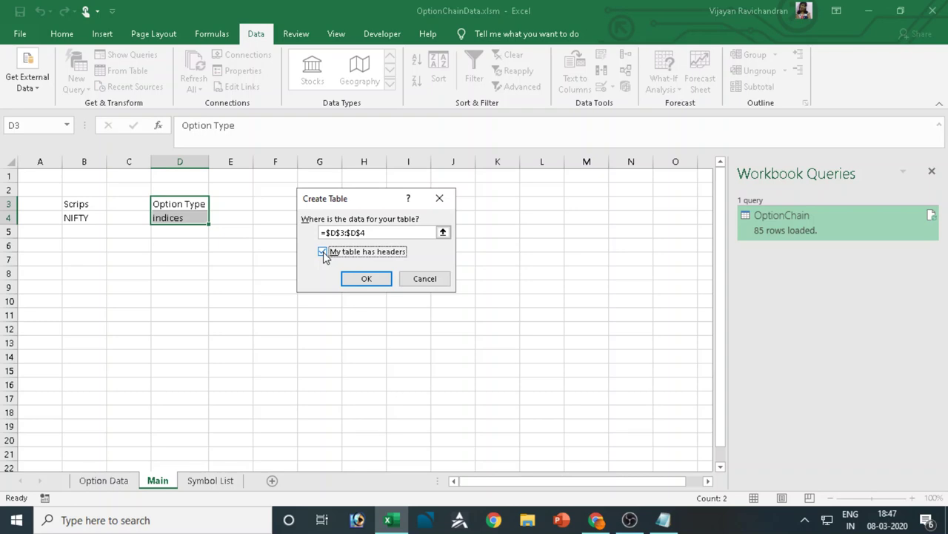
click(365, 280)
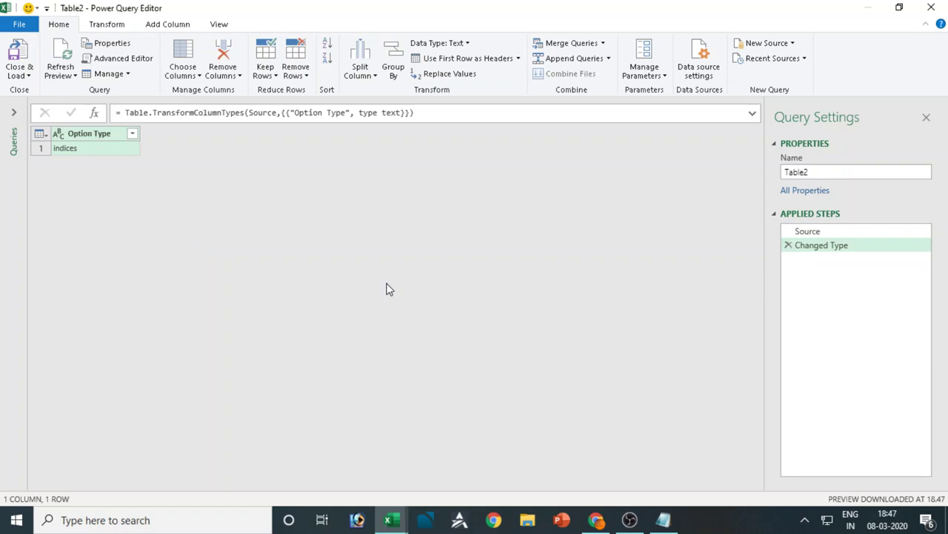
Drill down Table2's Option Type column to the single value indices
right_click(135, 138)
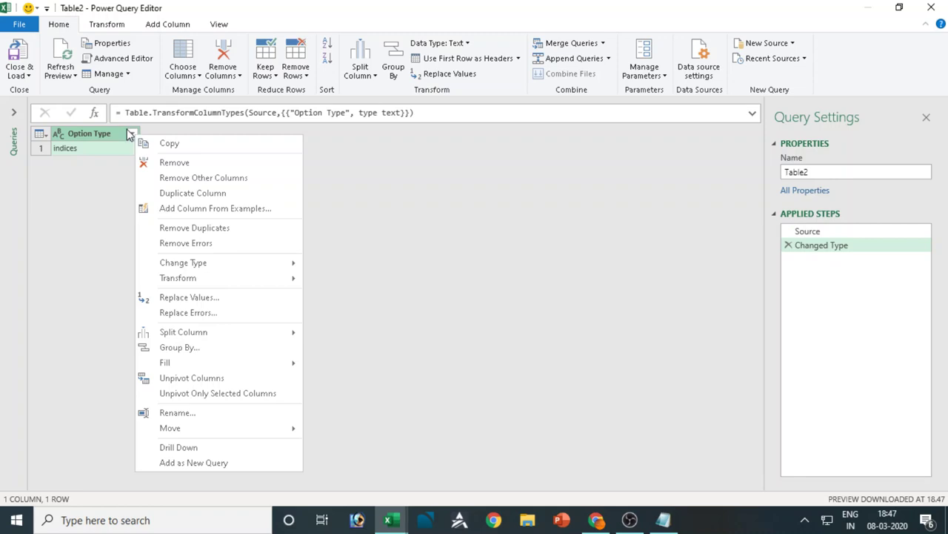
click(132, 133)
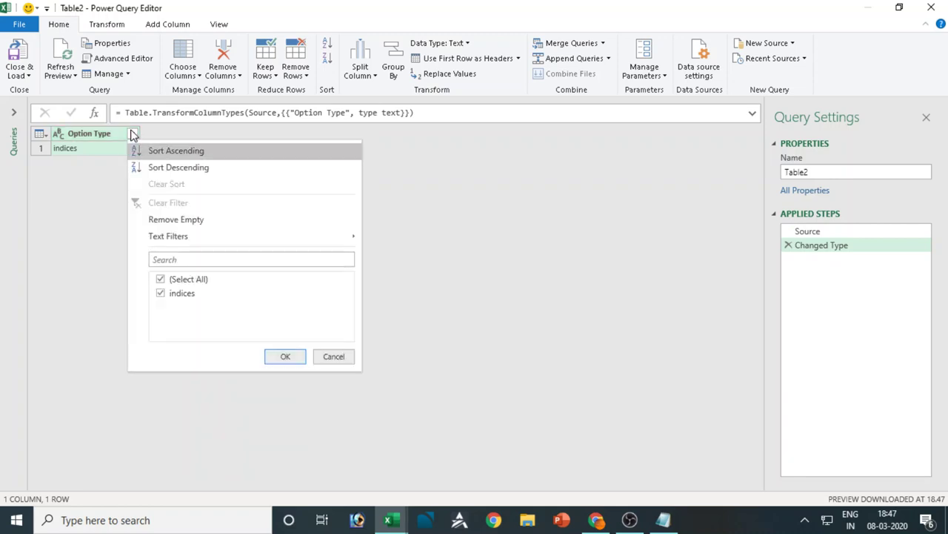
click(46, 135)
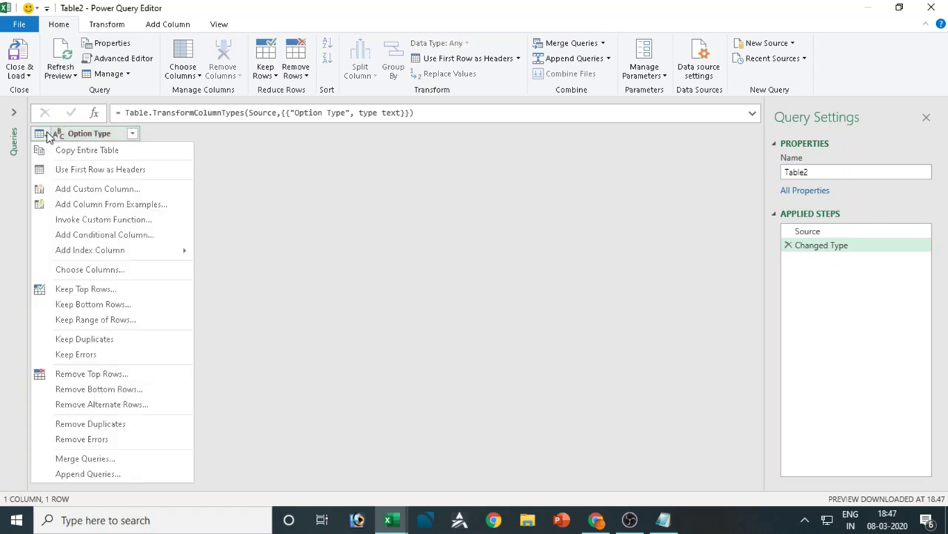
click(166, 152)
click(110, 146)
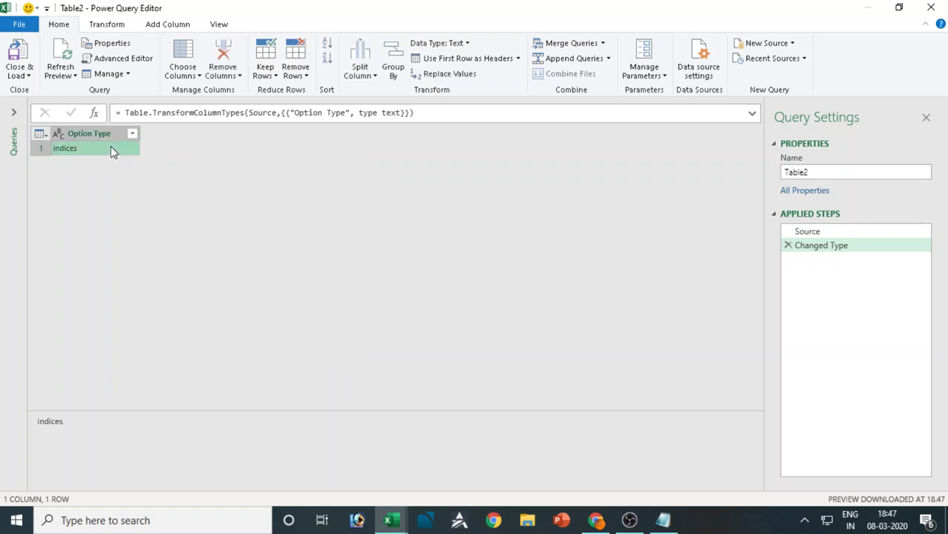
right_click(111, 146)
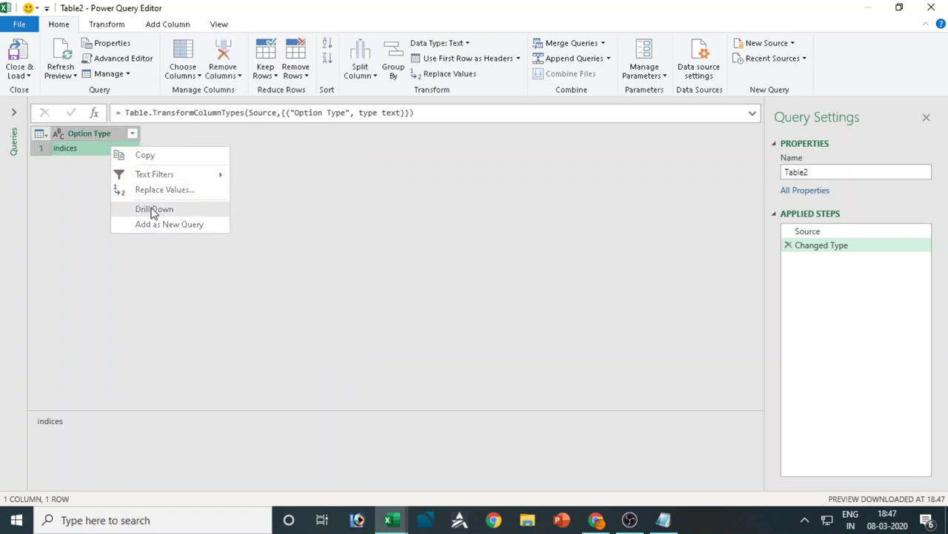
click(381, 200)
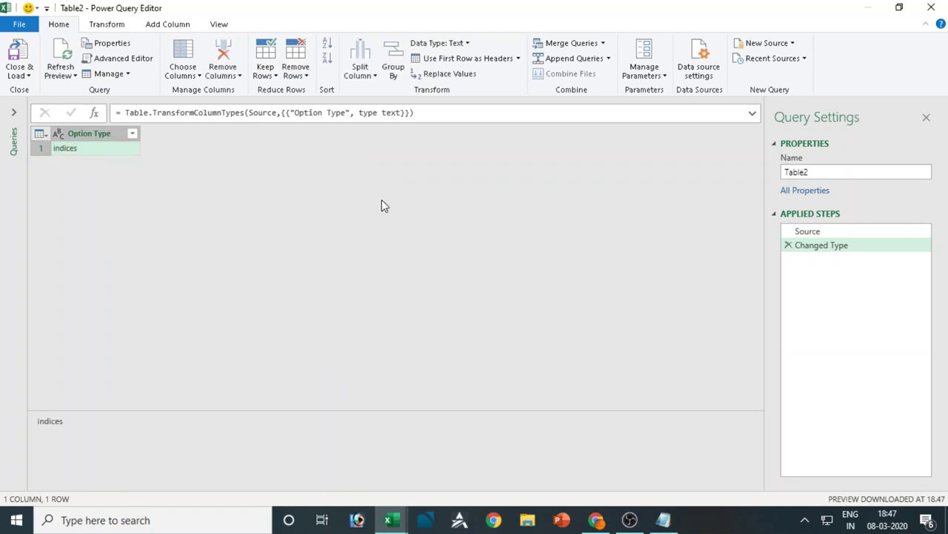
right_click(85, 150)
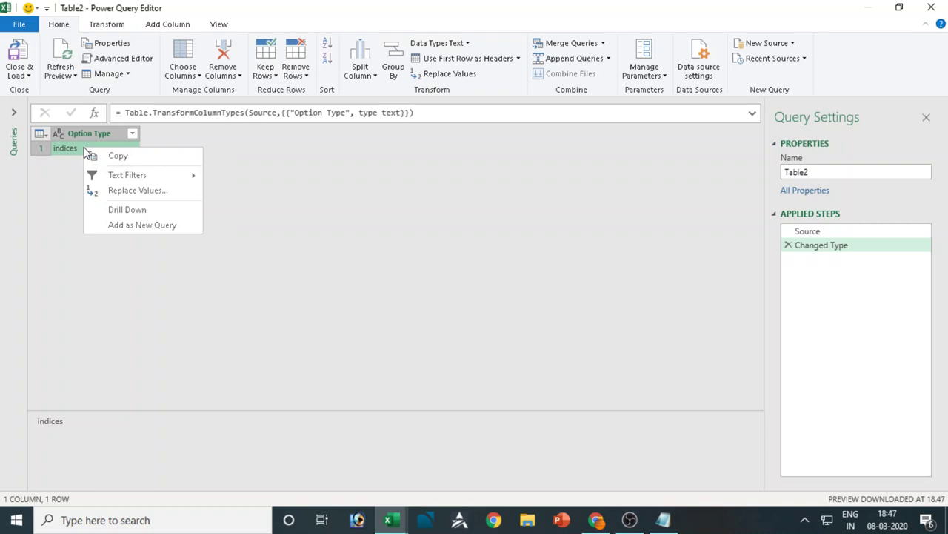
click(117, 210)
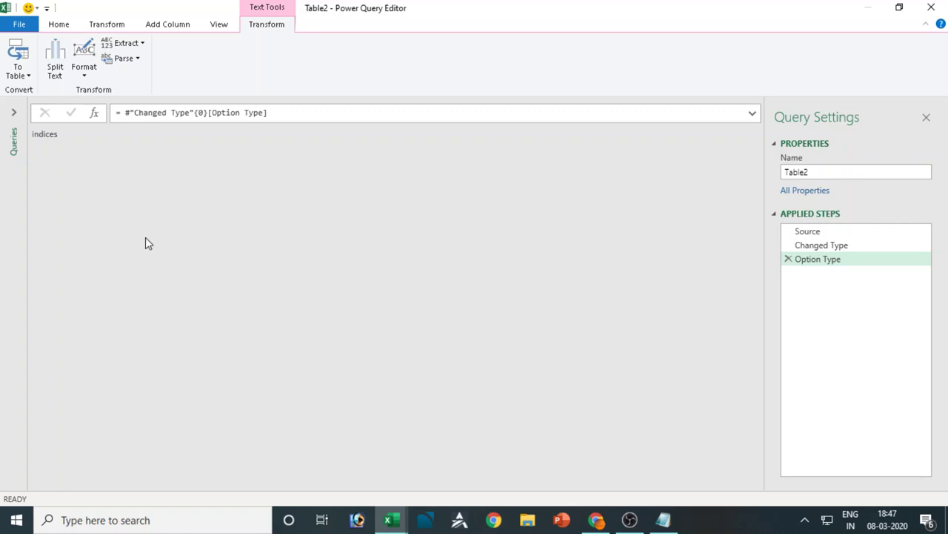
click(14, 112)
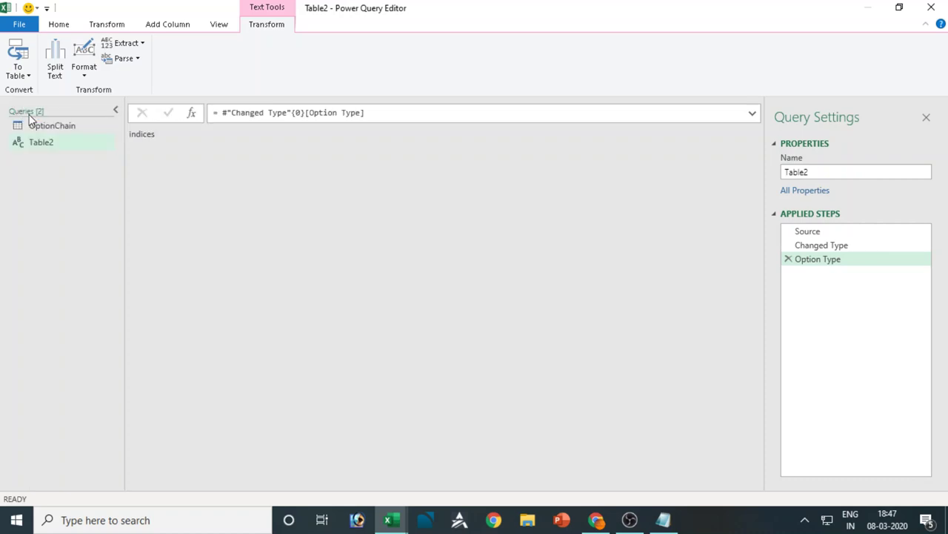
Rename the Table2 query to Optiont in Query Settings
click(65, 25)
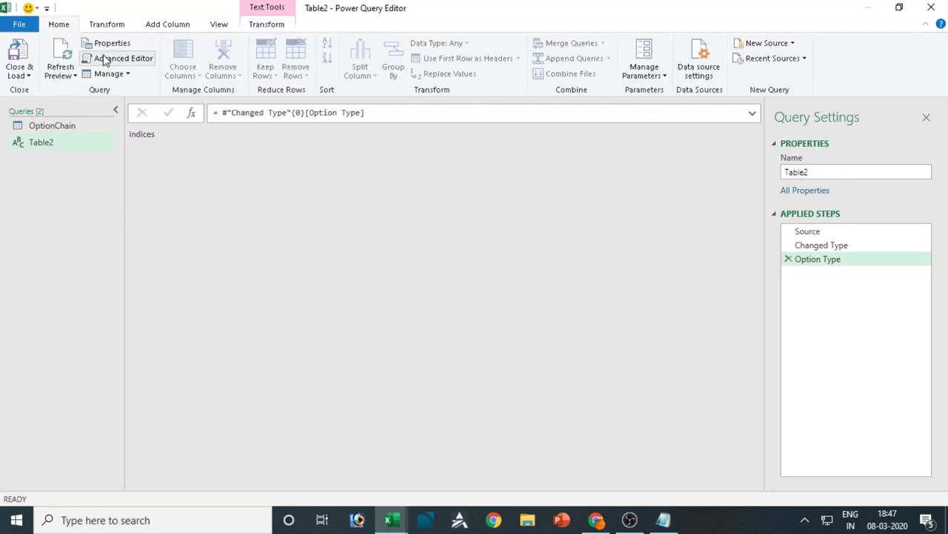
click(828, 171)
double_click(823, 175)
click(784, 171)
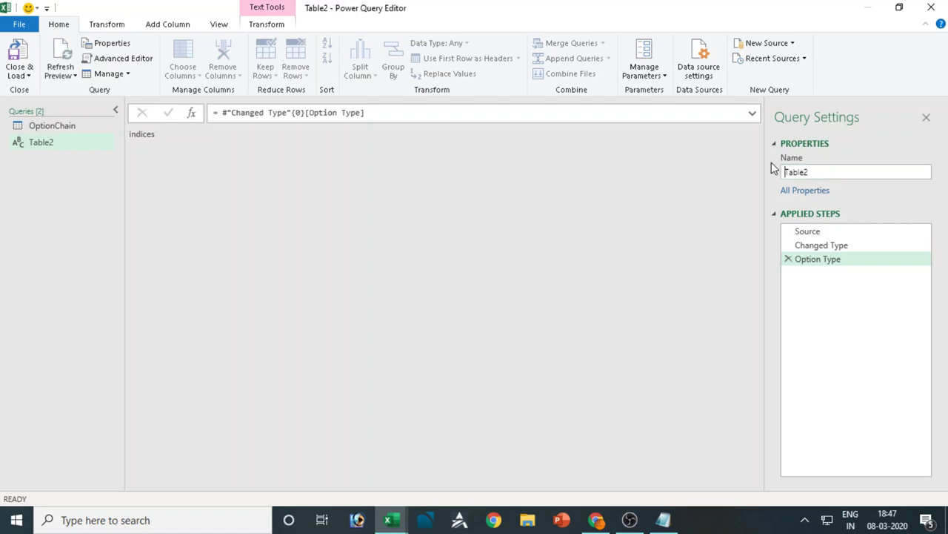
double_click(806, 173)
text(Optiont)
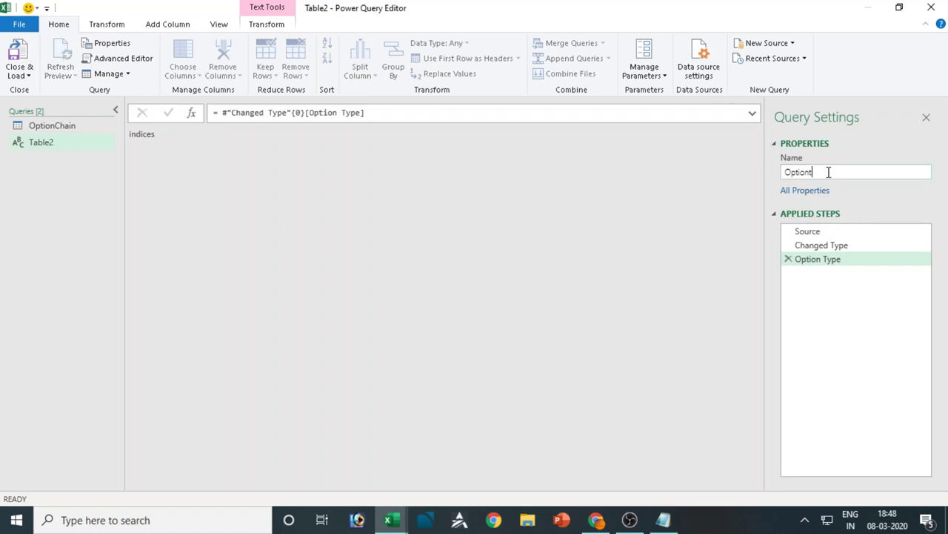
key(Return)
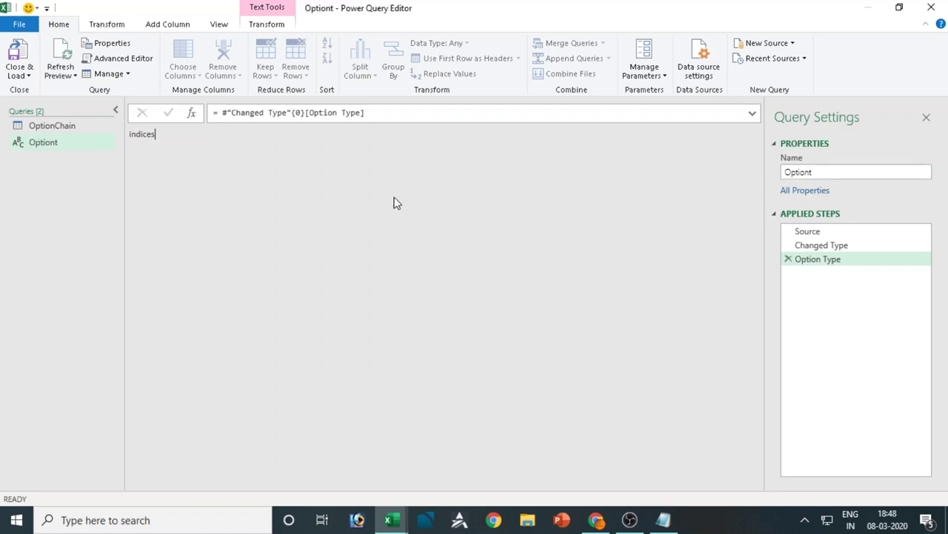
click(826, 172)
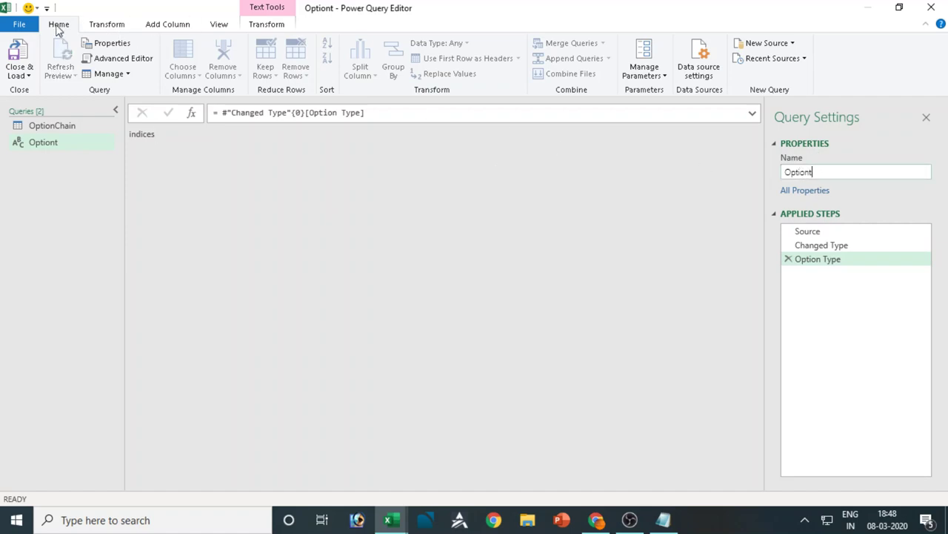
Add an outer let with Optiont = () => above the query's M code
click(123, 59)
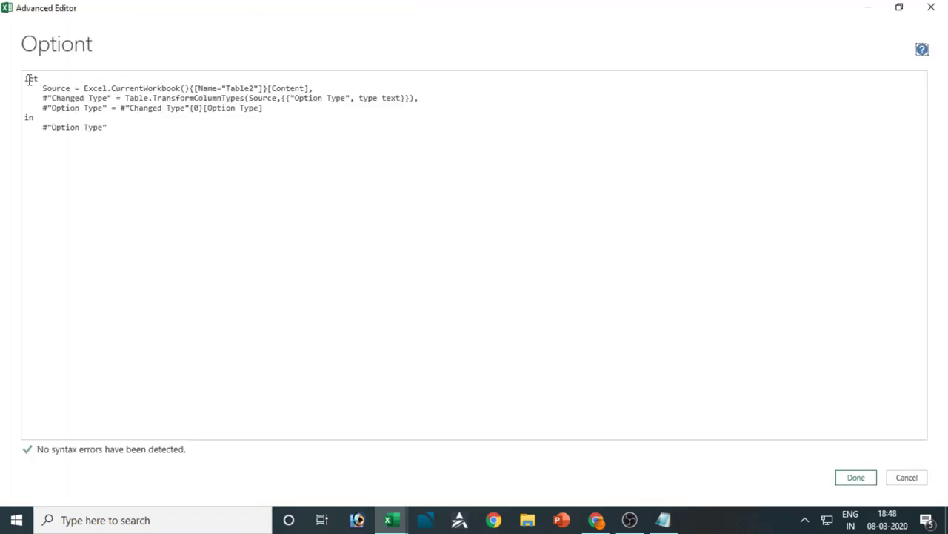
key(Return)
key(Return)
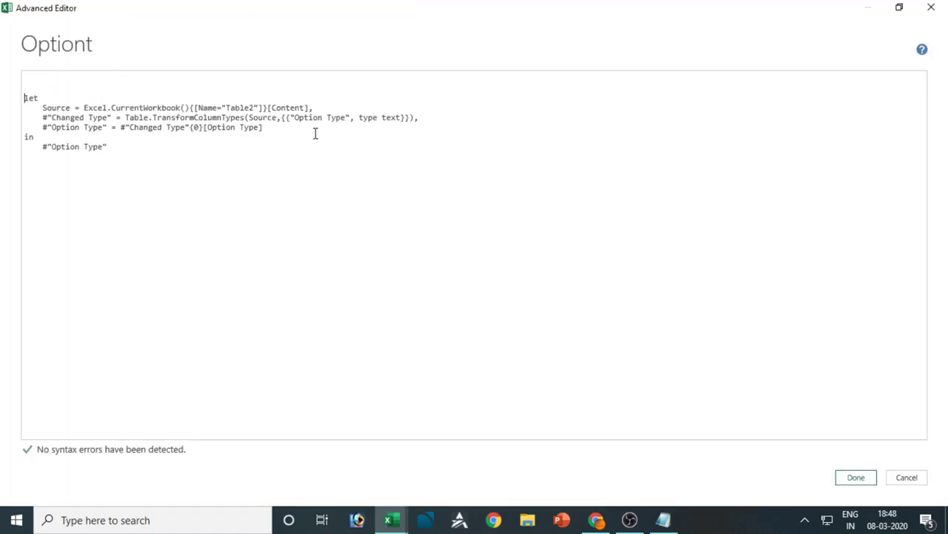
key(Up)
key(Up)
text(let)
key(Return)
key(Return)
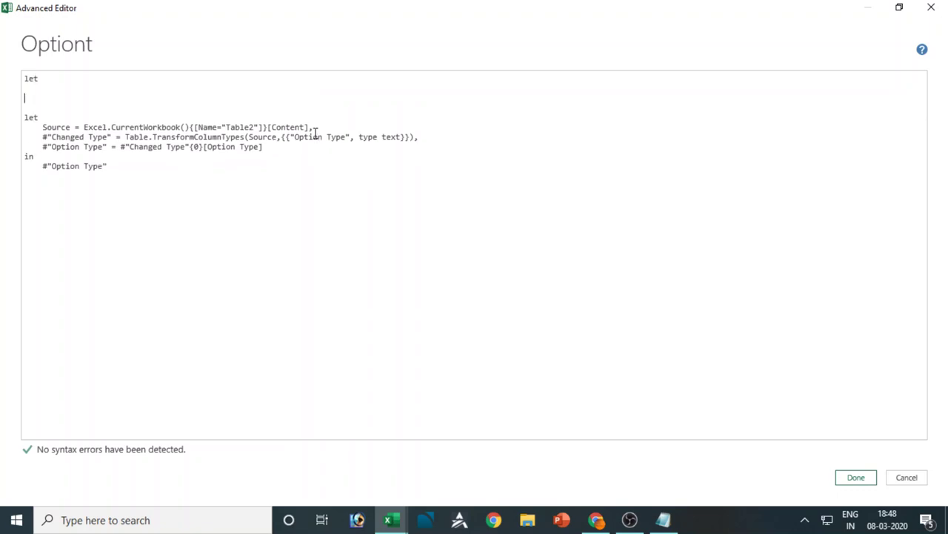
key(Tab)
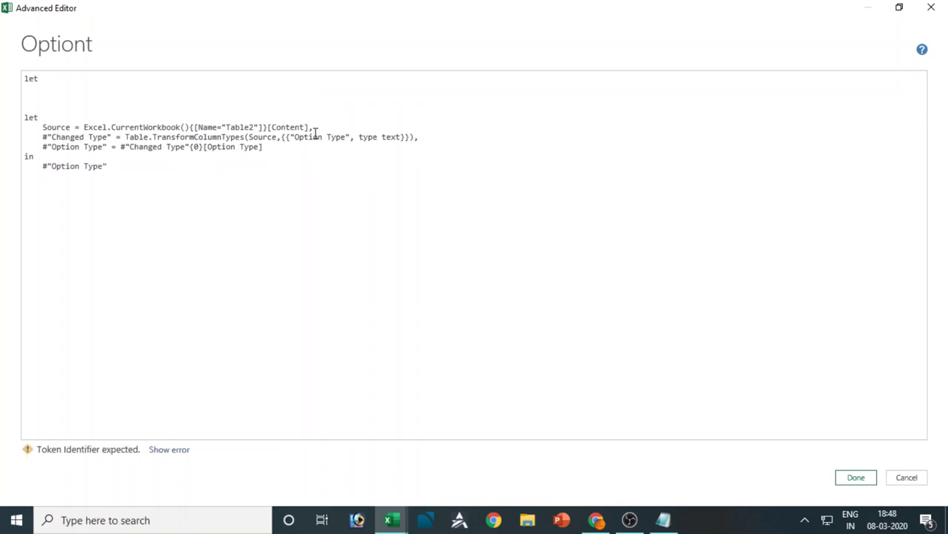
text(Optiont = ())
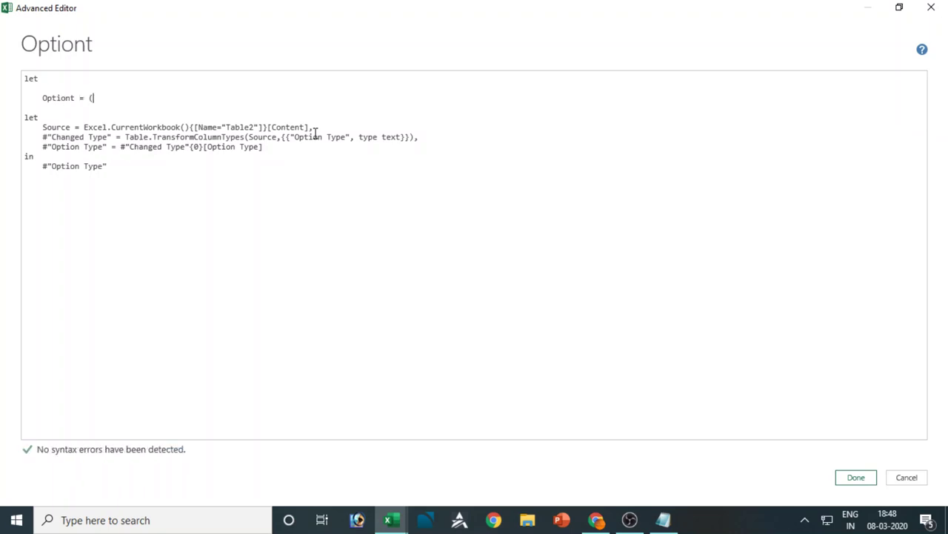
key(BackSpace)
key(BackSpace)
key(BackSpace)
text(() =>)
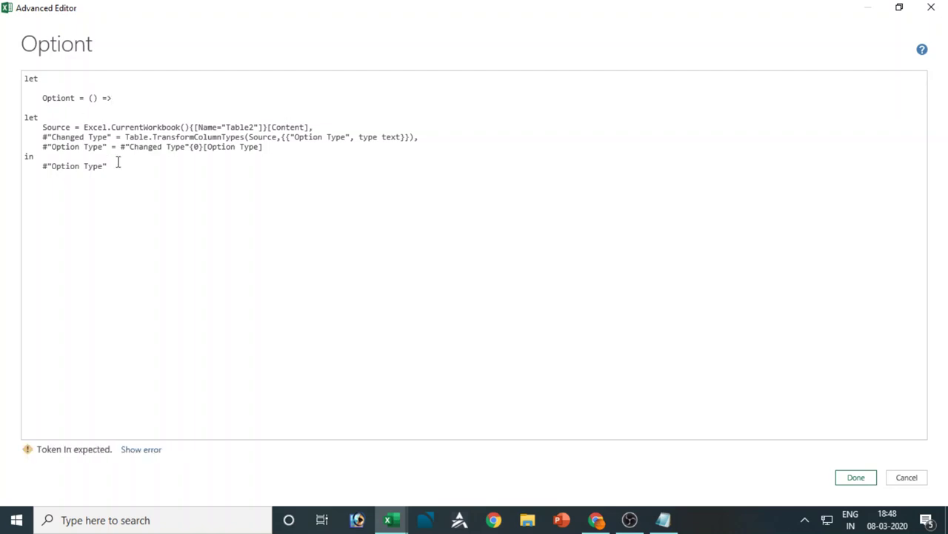
Close the wrapper with an outer in returning Optiont
click(117, 163)
click(121, 166)
key(Return)
text(in)
key(Return)
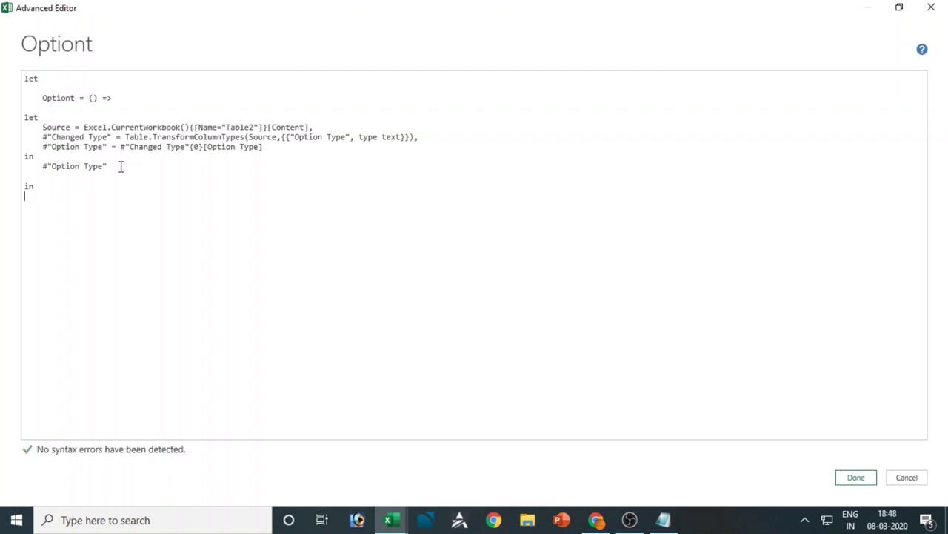
key(Tab)
text(Optiont)
Save the Optiont function, invoke it to test, then delete the Invoked Function query
click(858, 480)
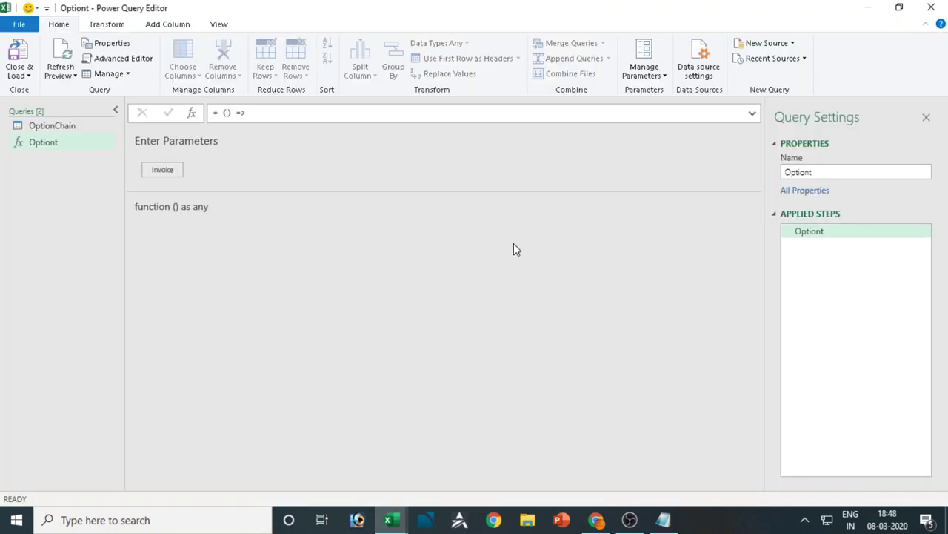
click(164, 171)
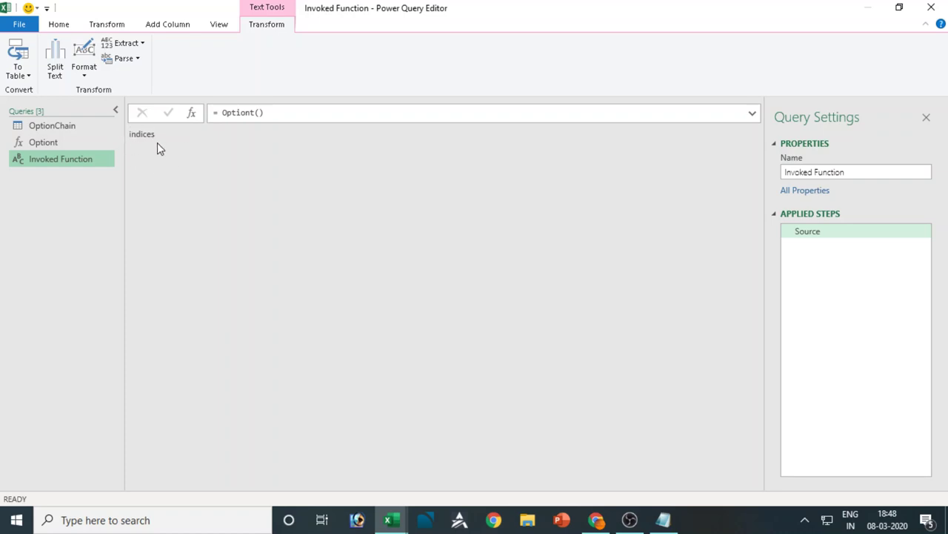
right_click(51, 163)
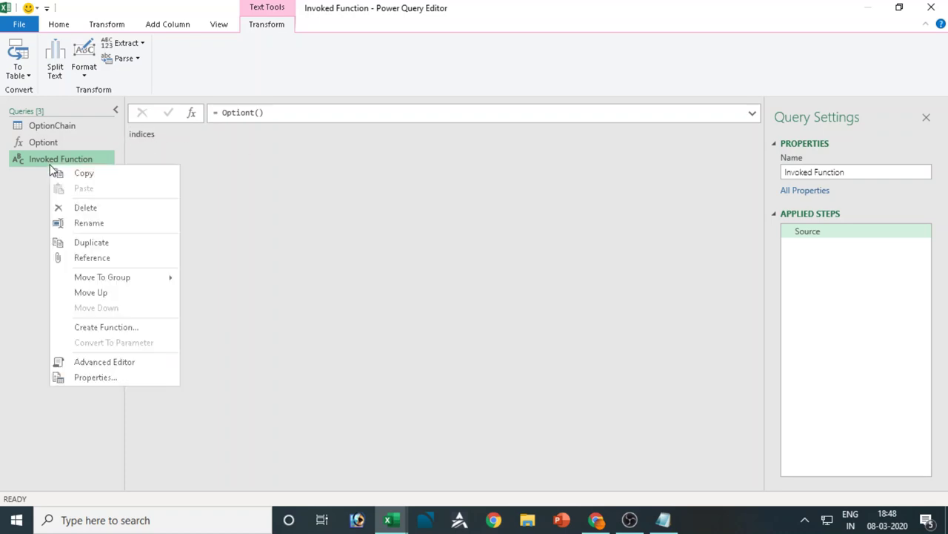
click(69, 208)
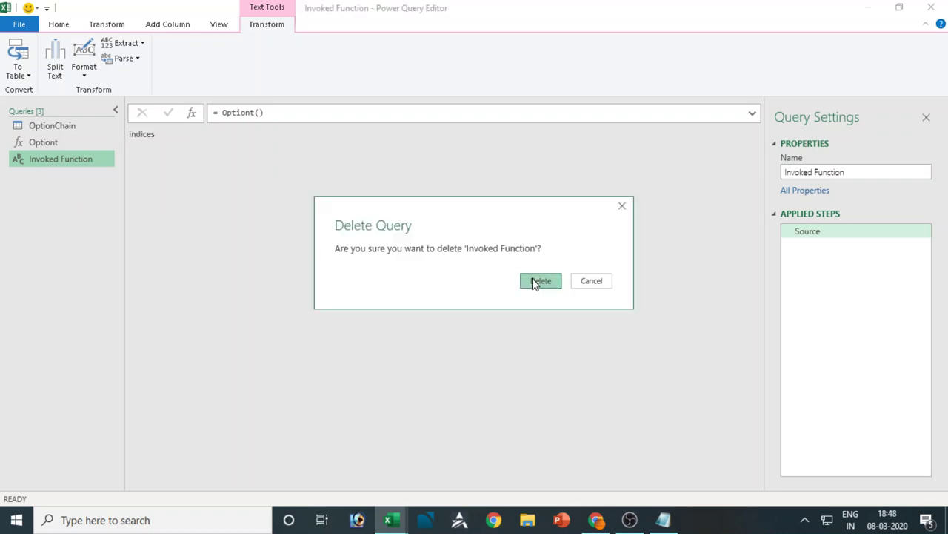
click(535, 282)
Check the OptionChain query and return to the Optiont function
click(56, 141)
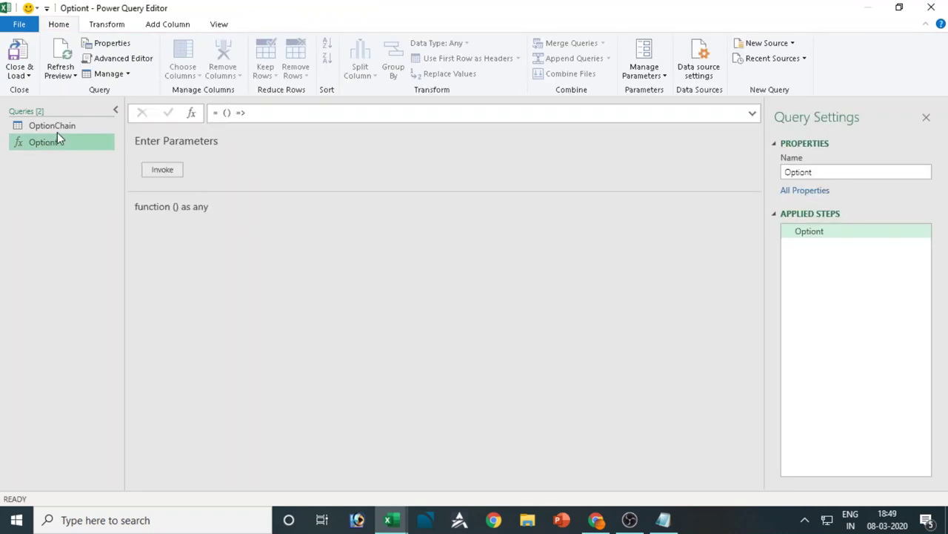
click(57, 131)
click(58, 147)
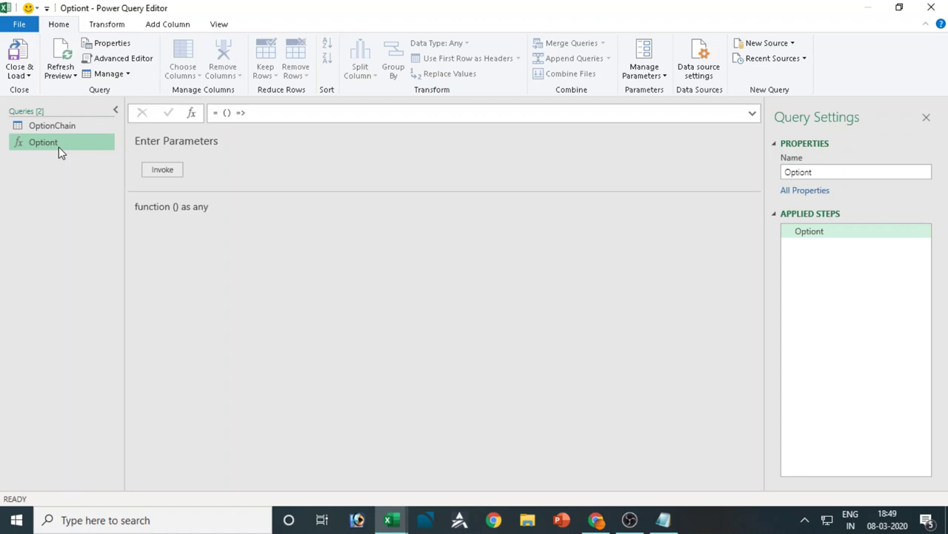
Load the queries, then turn Scrips/NIFTY cells B3:B4 into headed table query Table3
click(20, 58)
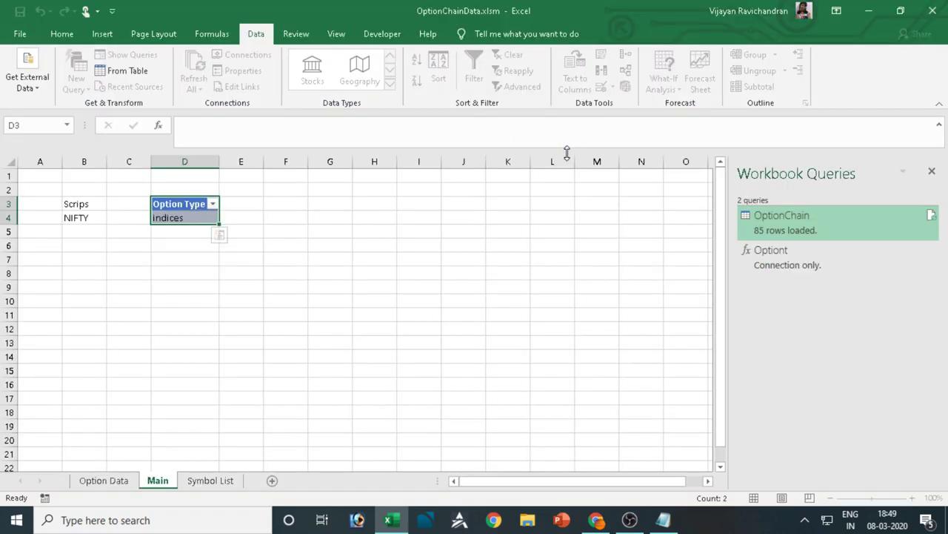
drag(94, 204, 89, 214)
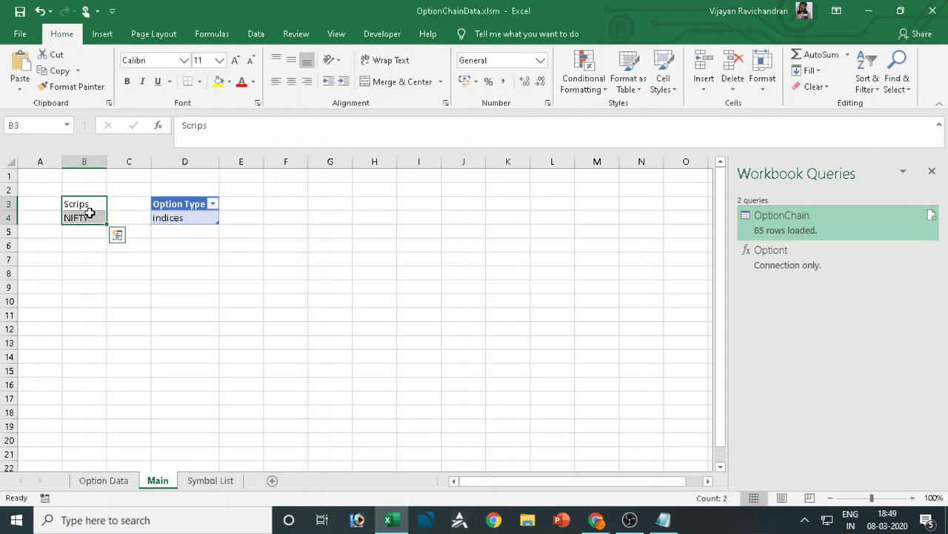
click(255, 34)
click(141, 71)
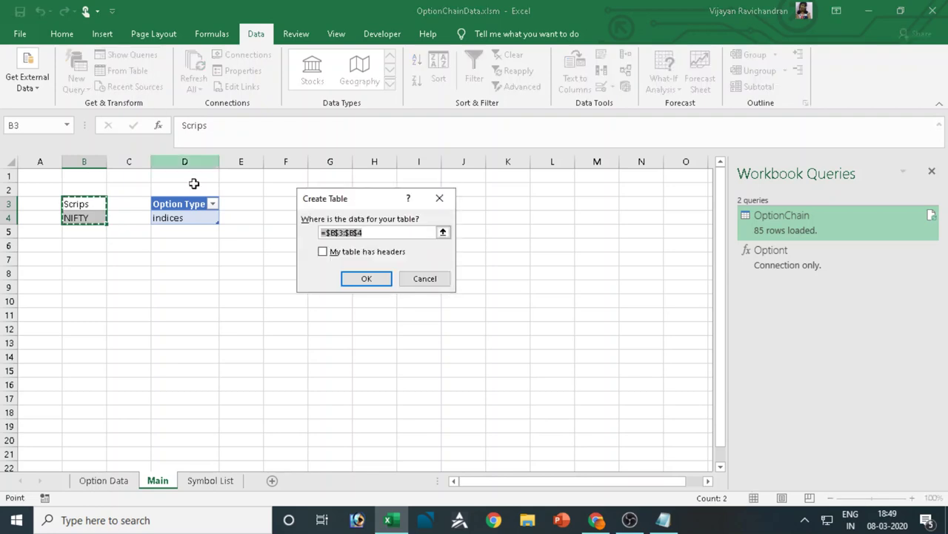
click(323, 253)
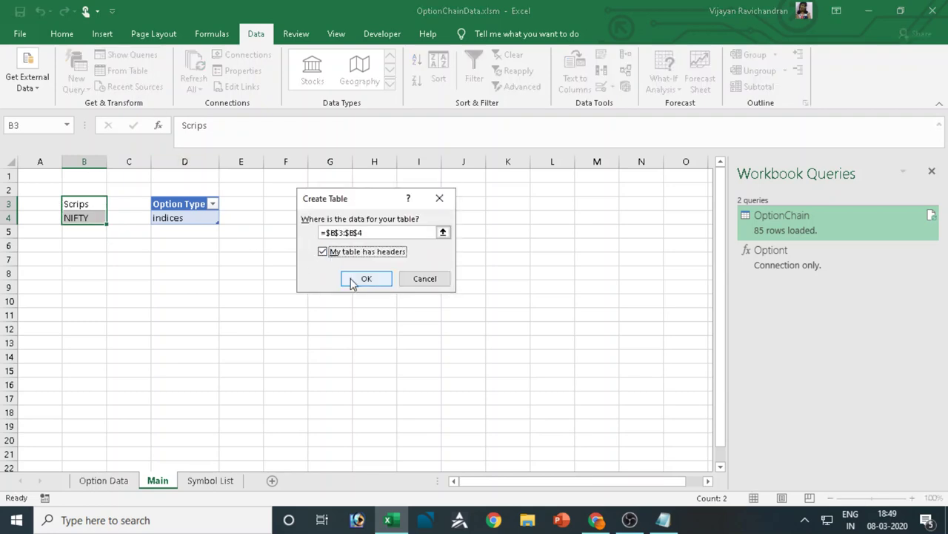
click(350, 280)
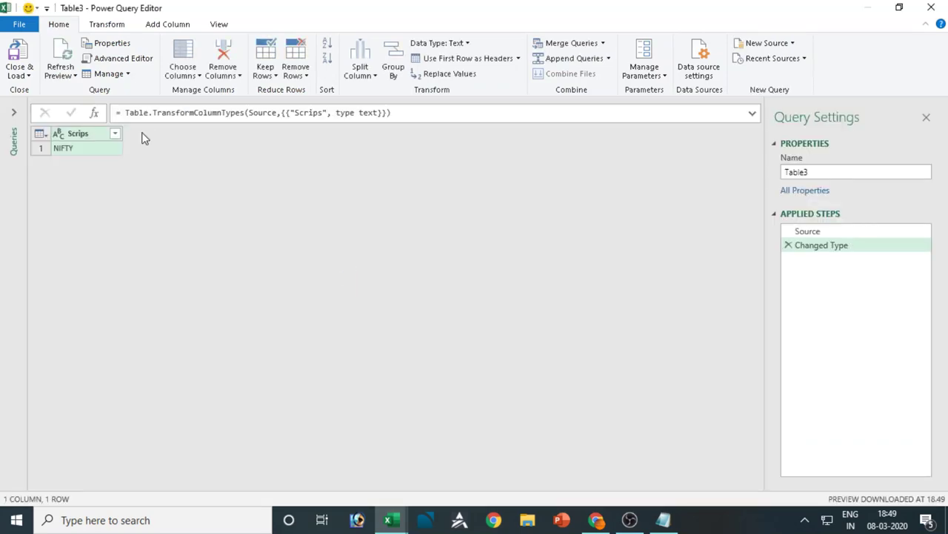
Rename the Table3 query to Scrips
click(15, 113)
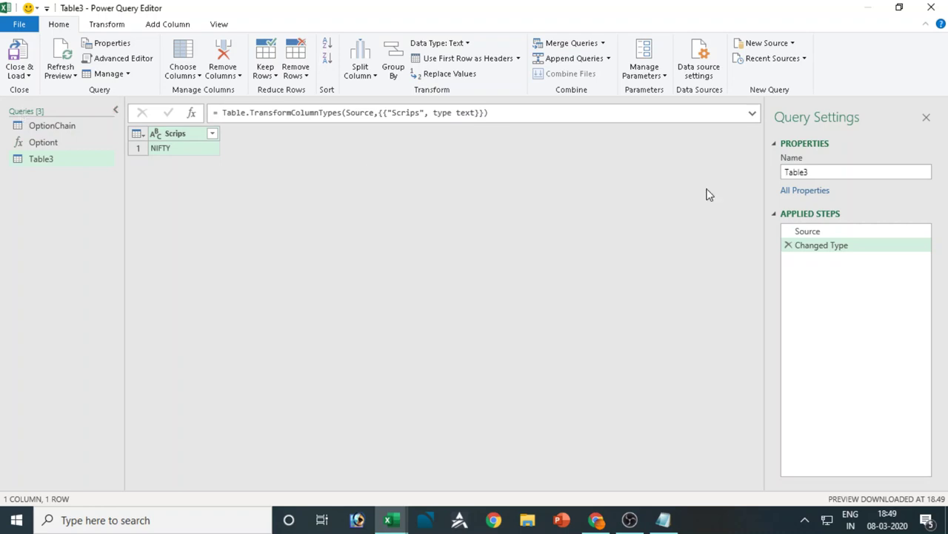
double_click(821, 171)
text(Scrips)
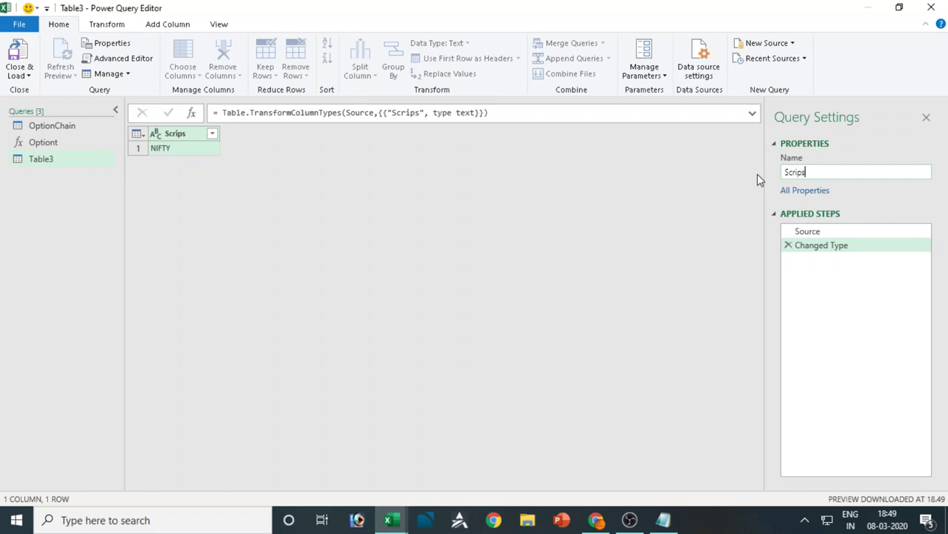
key(Return)
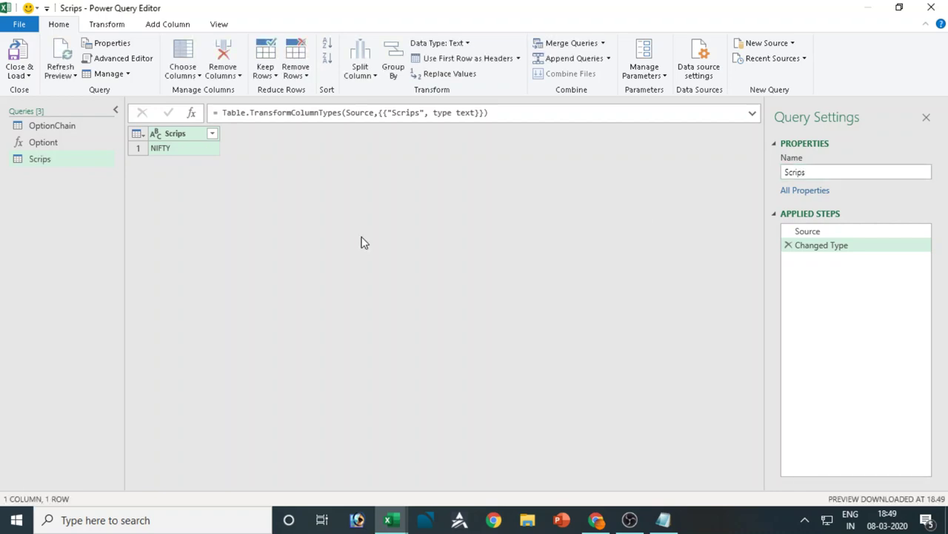
Drill down the Scrips query to the single value NIFTY
click(127, 61)
click(932, 7)
right_click(208, 156)
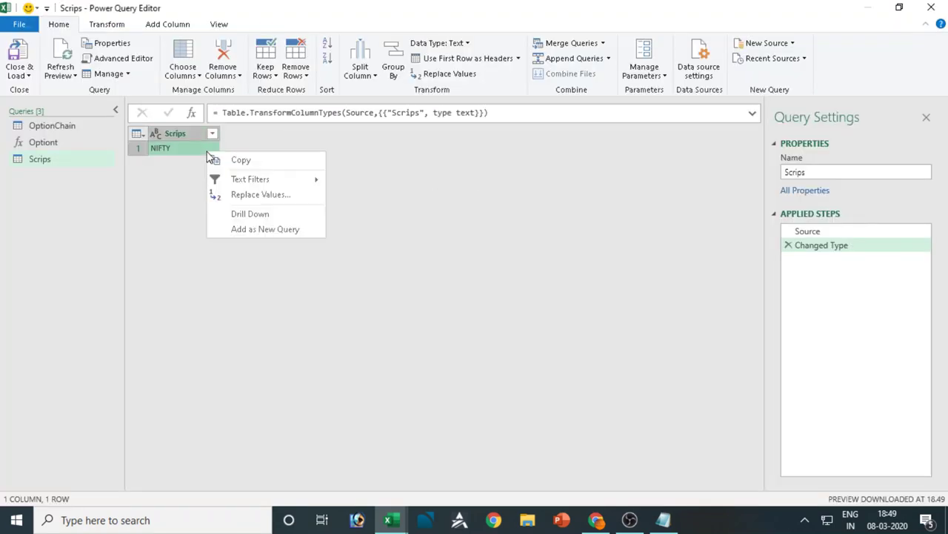
click(245, 216)
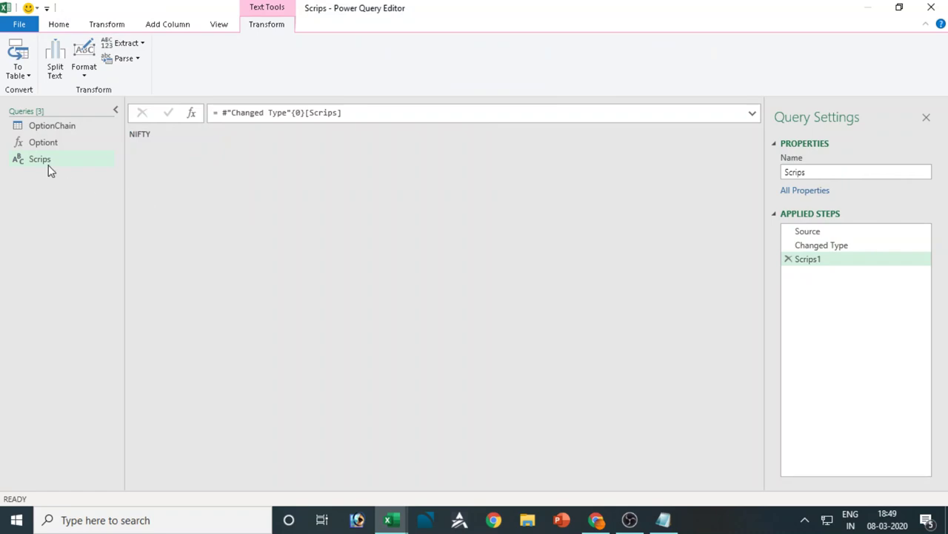
click(70, 22)
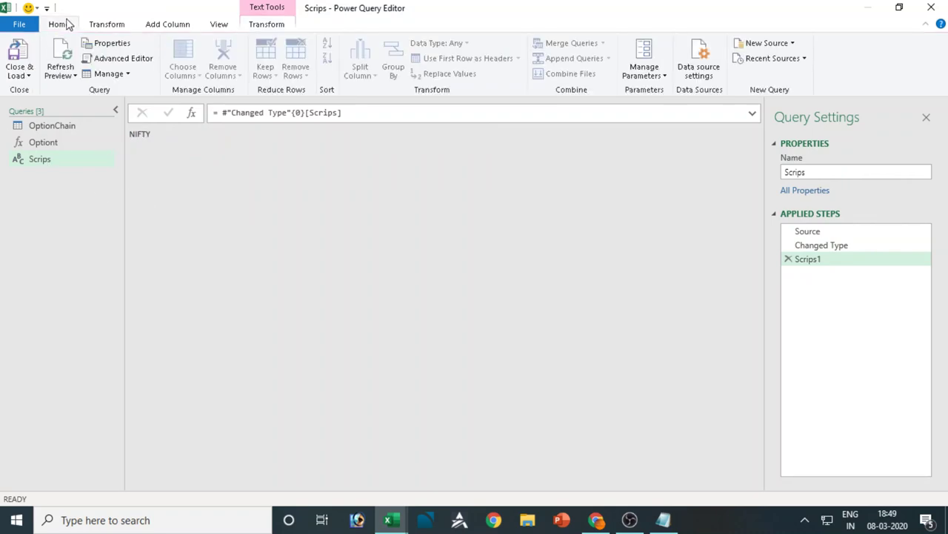
Add 'let' and 'Scrips = () =>' above the existing Scrips code in Advanced Editor
click(123, 59)
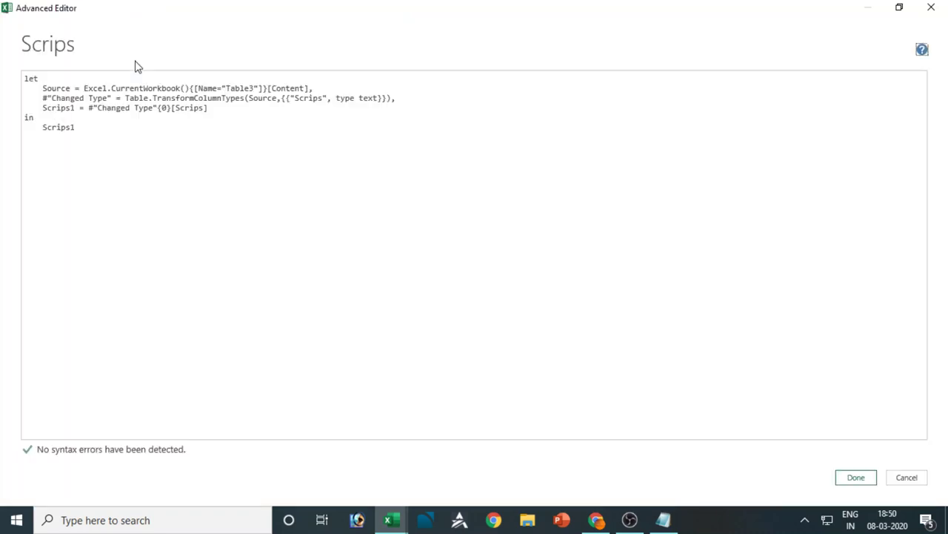
click(26, 78)
key(Return)
key(Return)
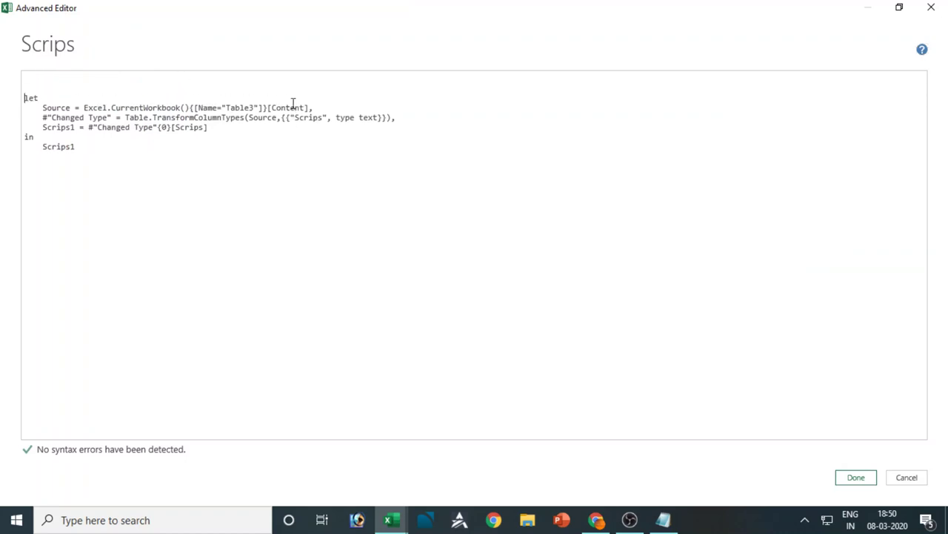
key(Up)
text(let)
key(Return)
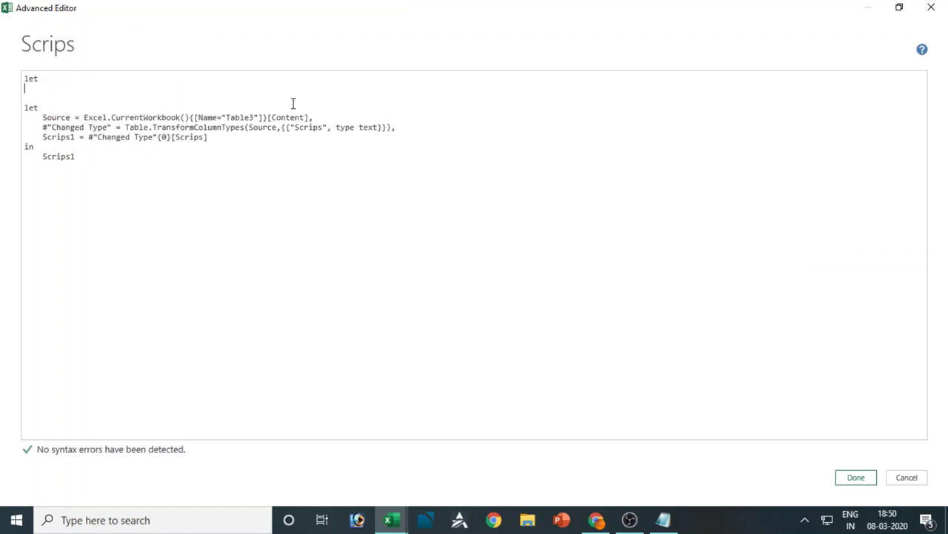
text(Scrips = () =>)
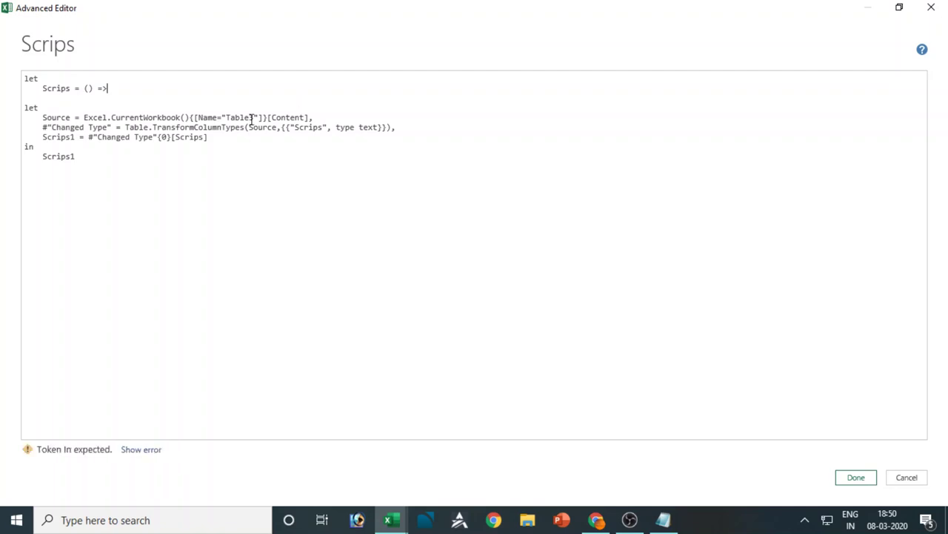
Close the function with 'in Scrips' after the existing code and apply the change
click(110, 156)
key(Return)
text(in)
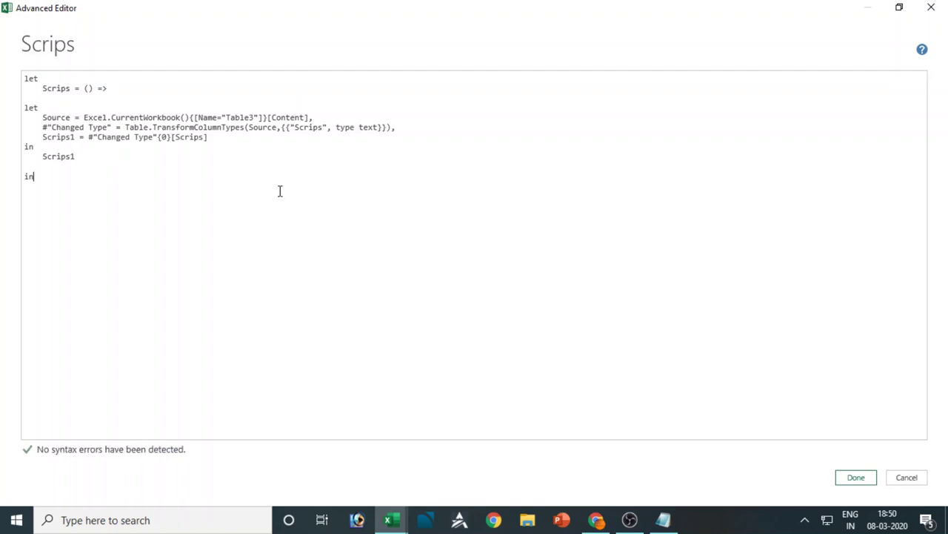
key(Return)
key(Tab)
text(Scrips)
click(856, 477)
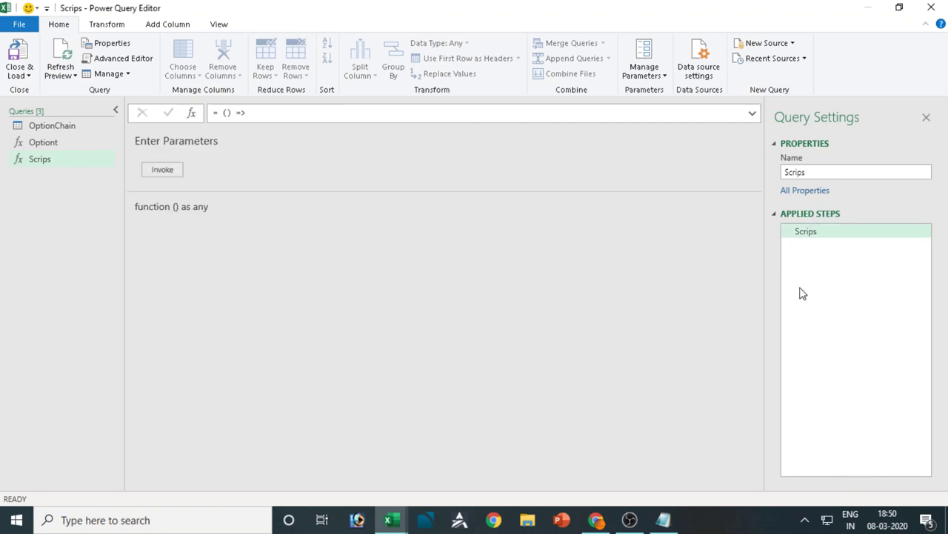
Invoke Scrips to confirm it returns NIFTY, then delete the Invoked Function test query
click(162, 171)
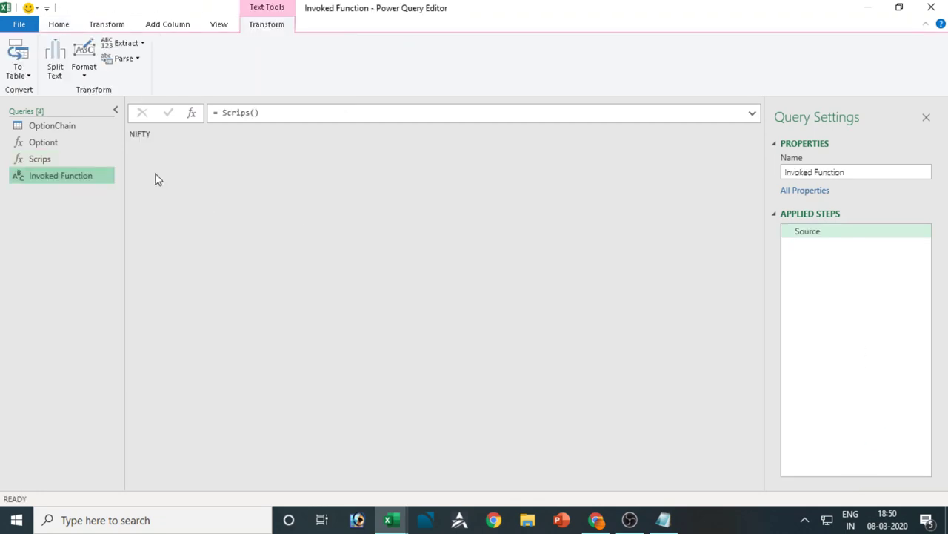
right_click(87, 175)
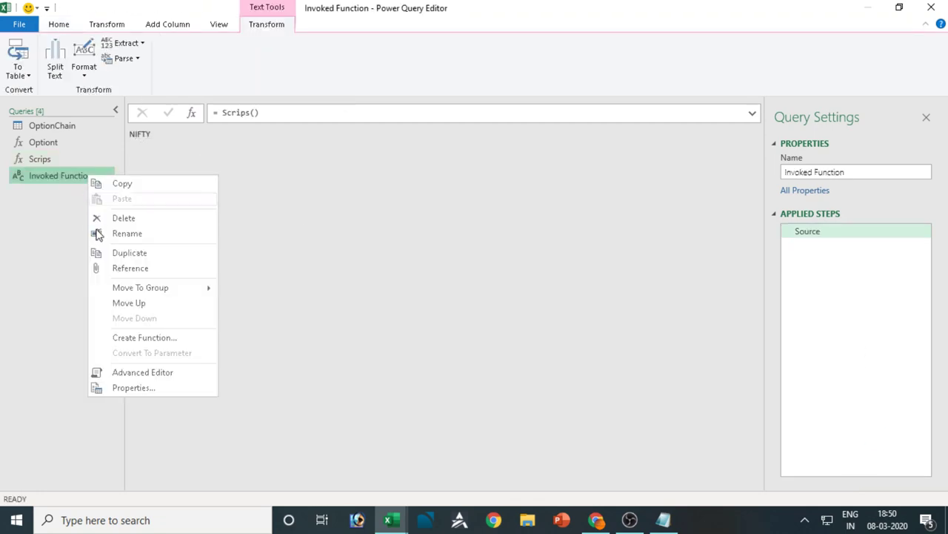
click(107, 218)
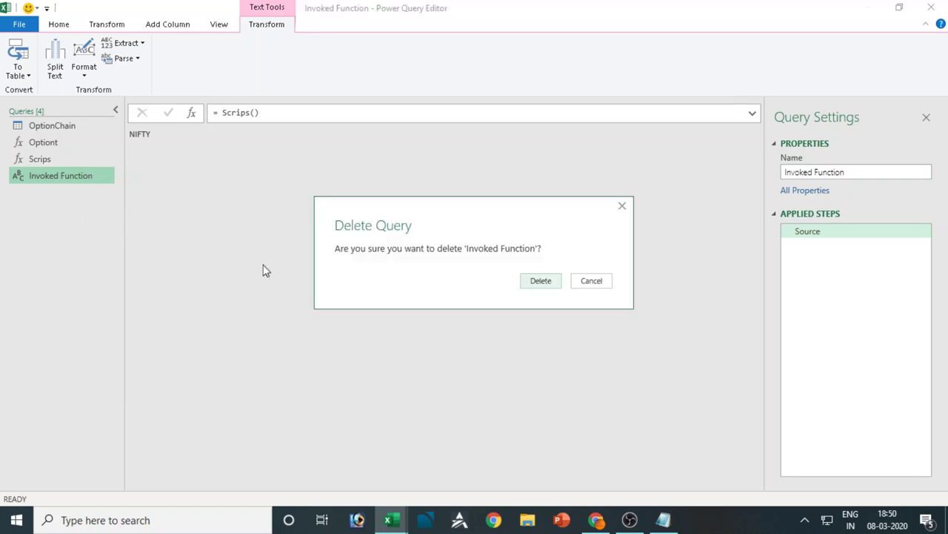
click(541, 281)
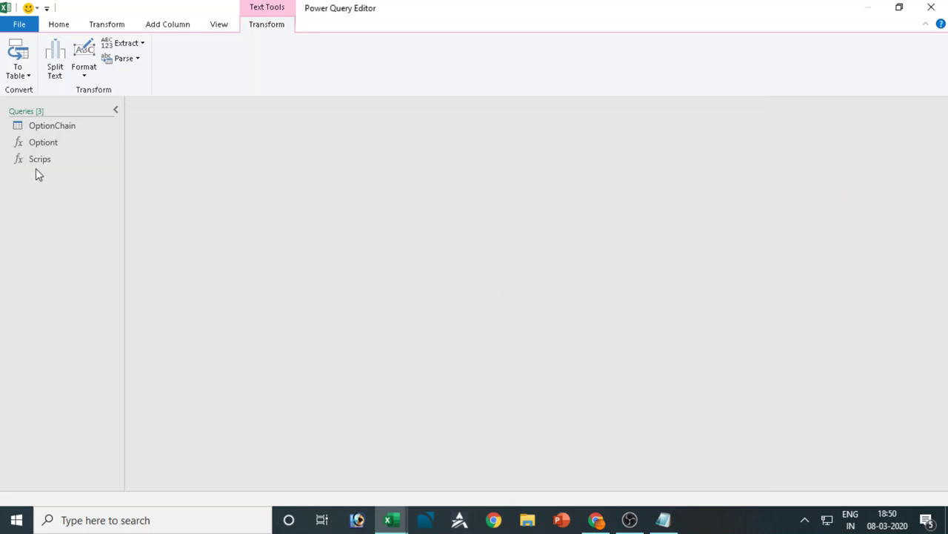
Review the Scrips, Optiont and OptionChain queries in the Queries pane
click(37, 162)
click(43, 140)
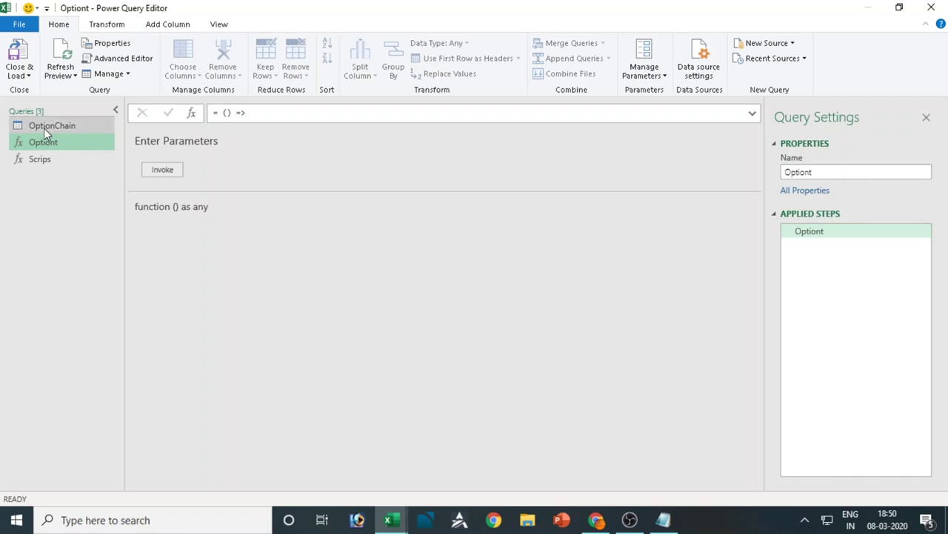
click(44, 127)
click(44, 143)
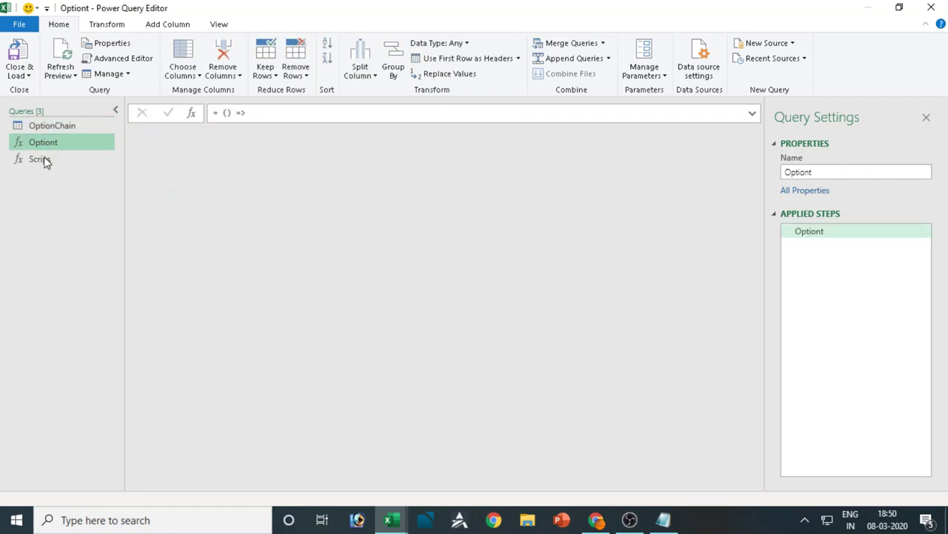
click(43, 158)
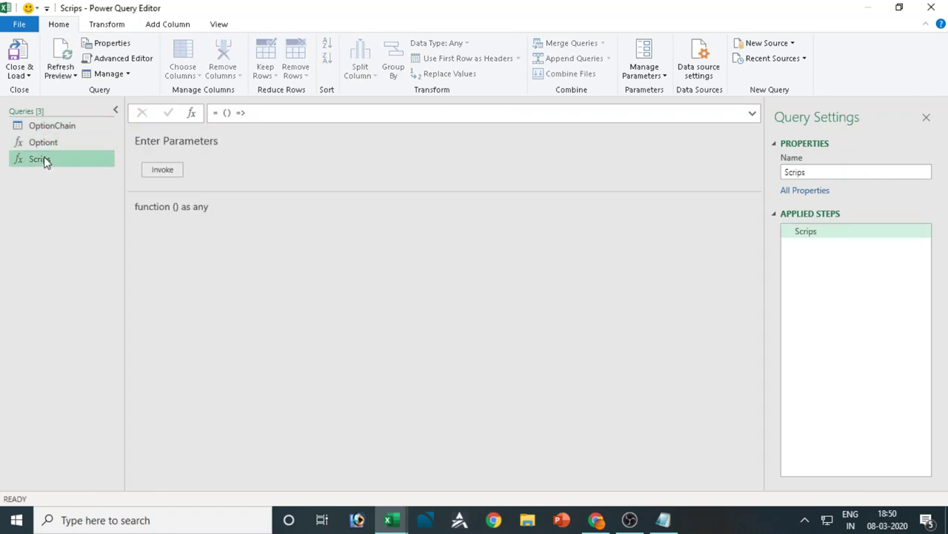
click(44, 143)
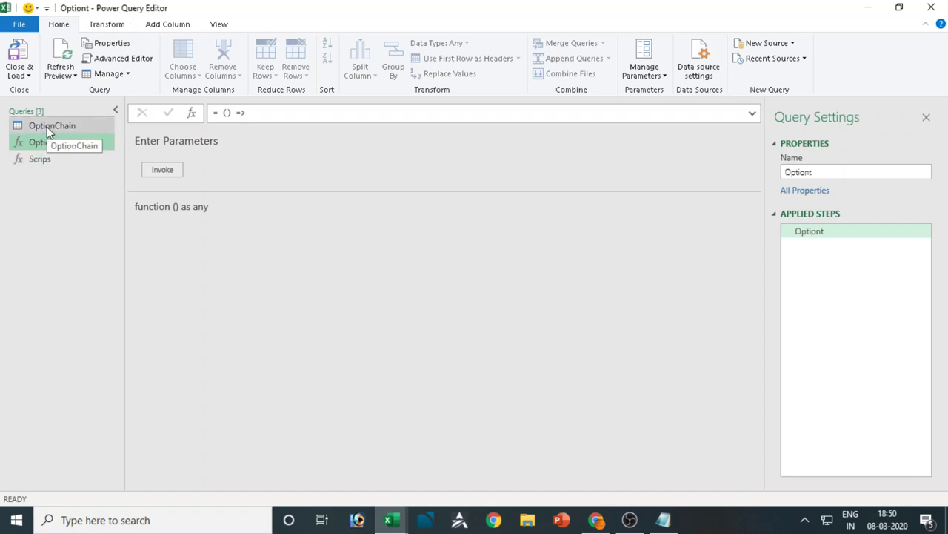
Remove the PE strikePrice, expiryDate, underlying and identifier columns from OptionChain
click(46, 127)
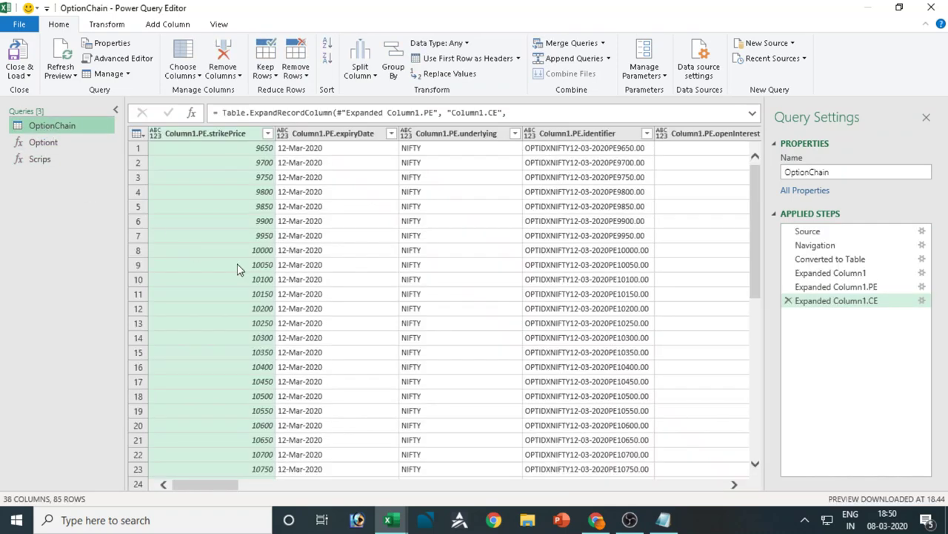
mouse_move(211, 485)
mouse_down()
mouse_move(680, 484)
mouse_move(198, 491)
mouse_up()
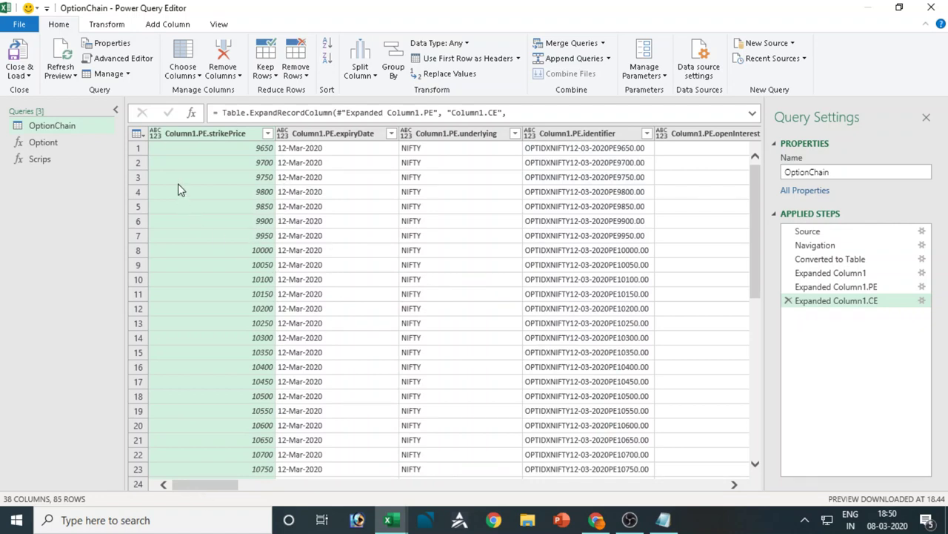
click(205, 135)
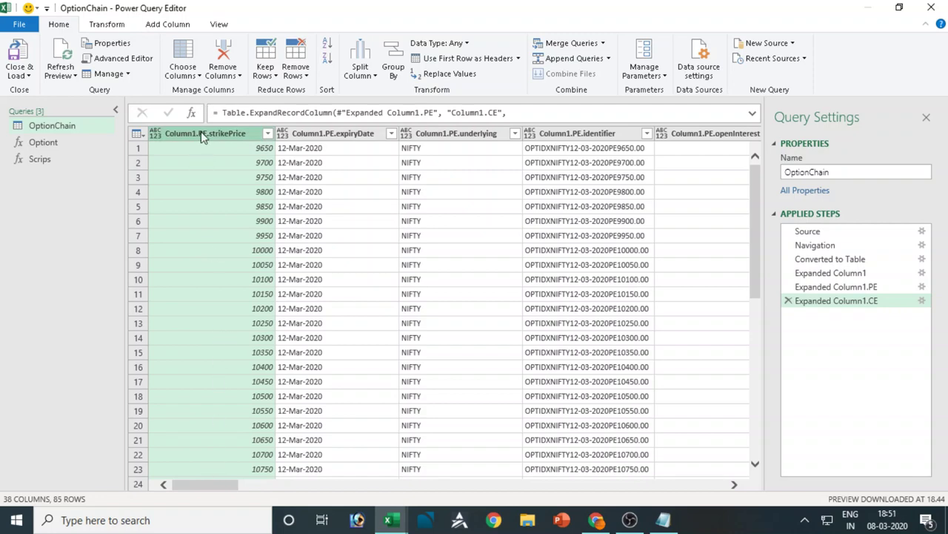
click(222, 45)
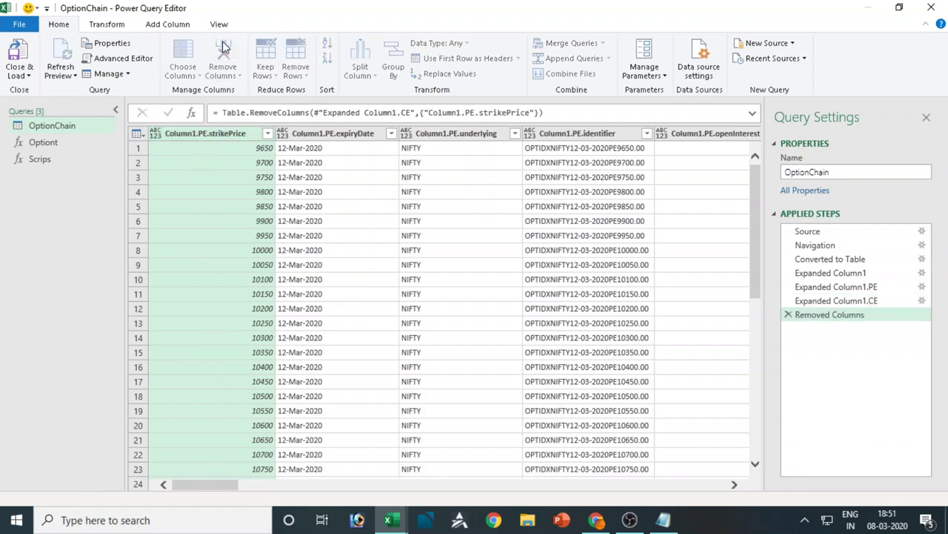
click(223, 46)
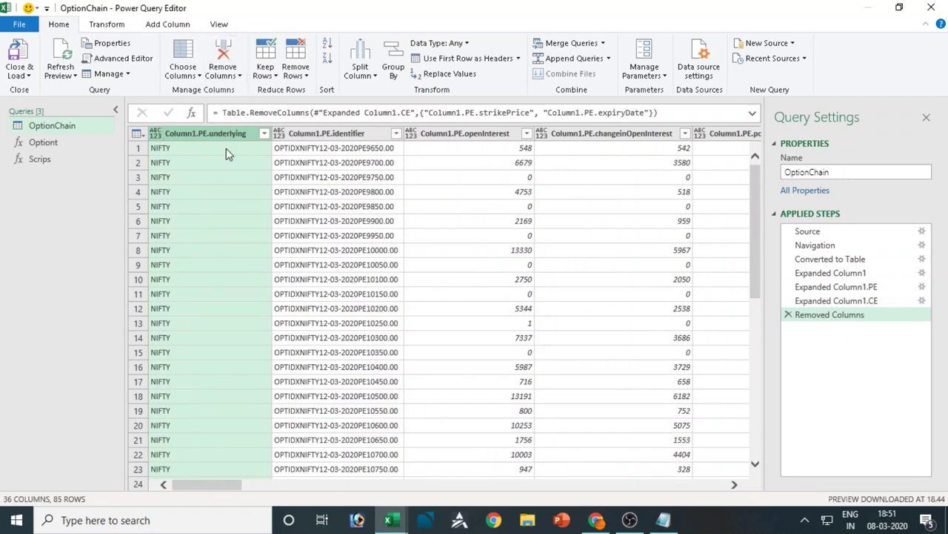
click(224, 54)
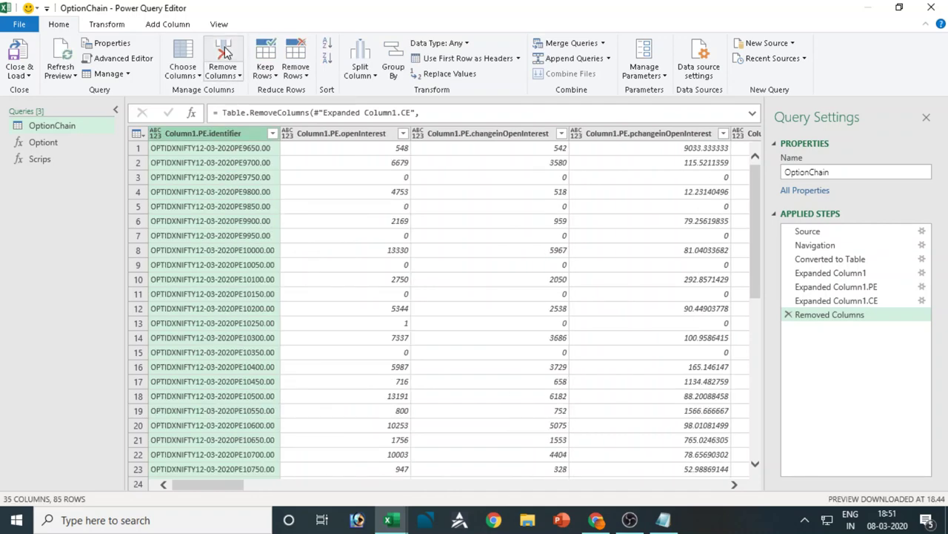
click(224, 54)
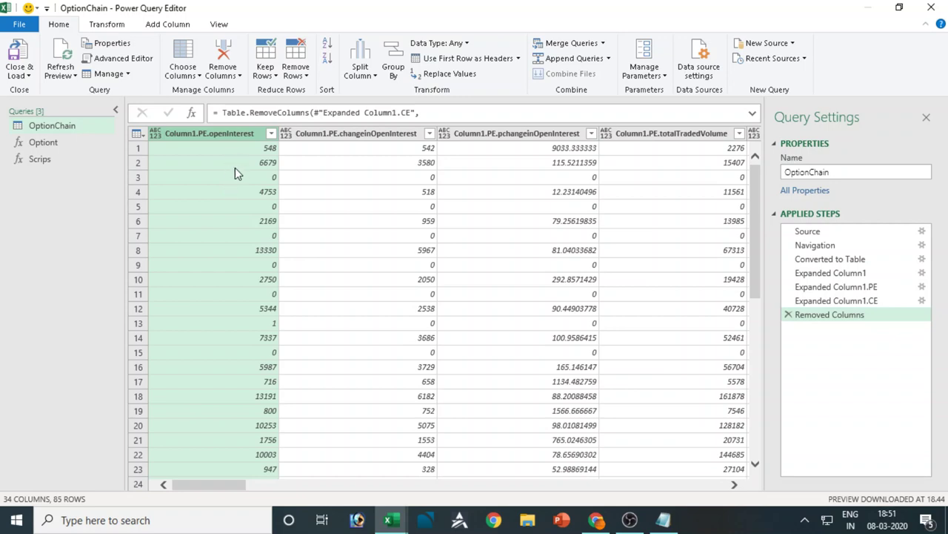
Select the PE changeinOpenInterest and pchangeinOpenInterest columns
click(363, 136)
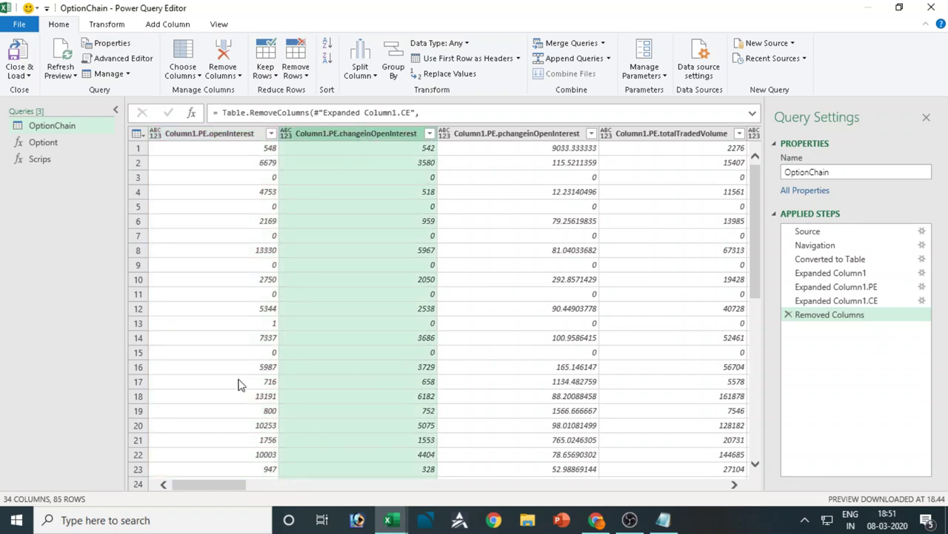
drag(202, 487, 229, 489)
click(292, 135)
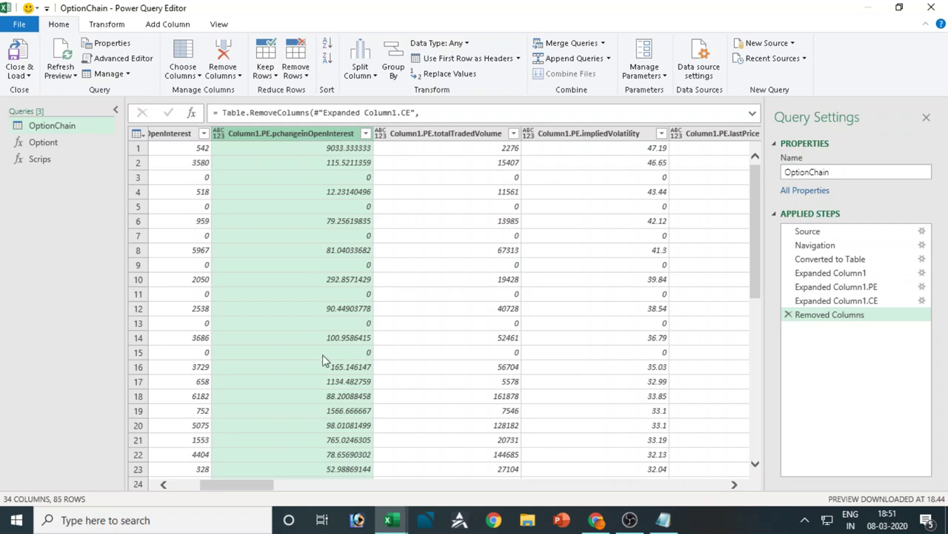
Select the PE totalTradedVolume, impliedVolatility, lastPrice, change, pChange and totalBuyQuantity columns
click(440, 136)
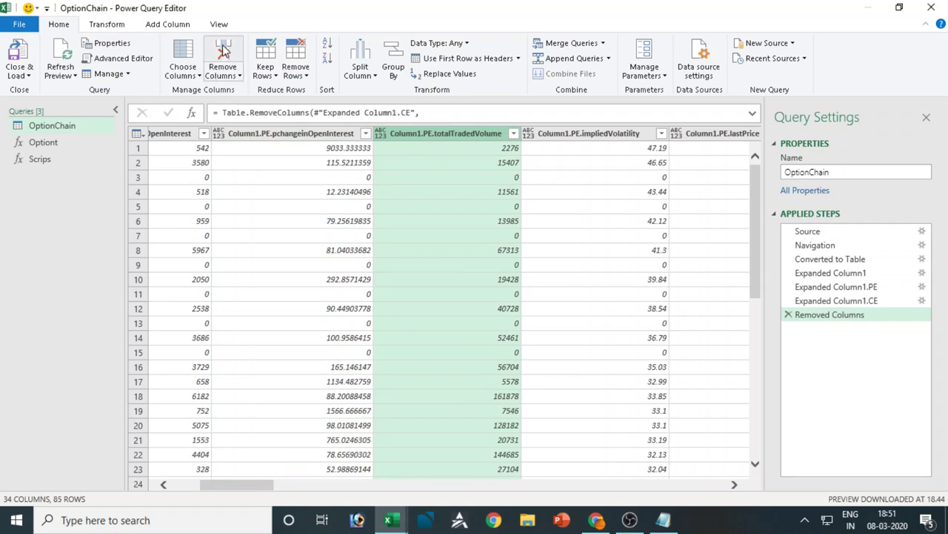
drag(235, 486, 268, 487)
click(364, 137)
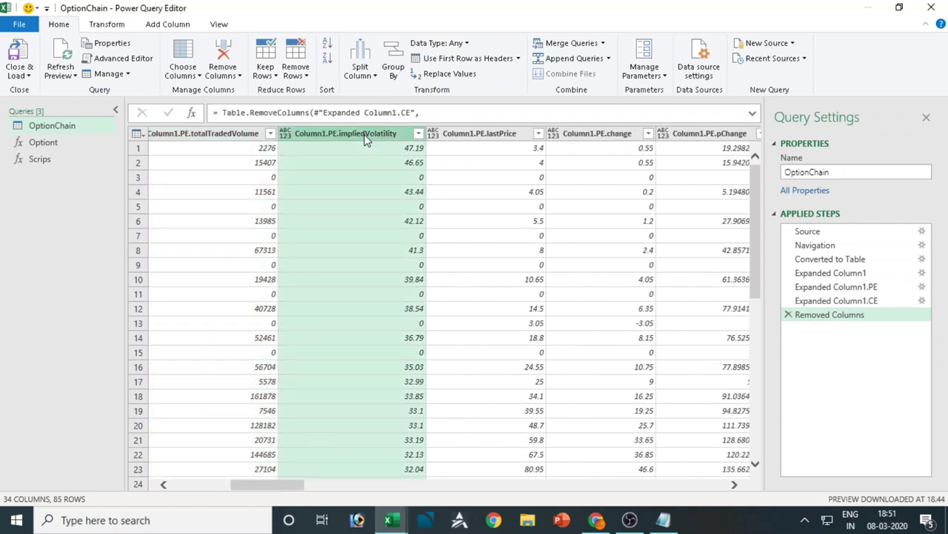
click(480, 131)
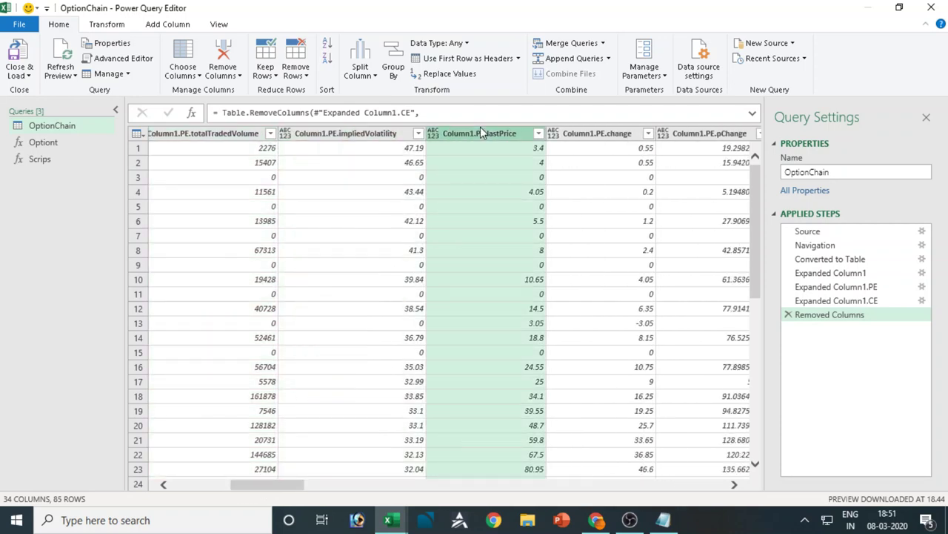
drag(279, 488, 307, 496)
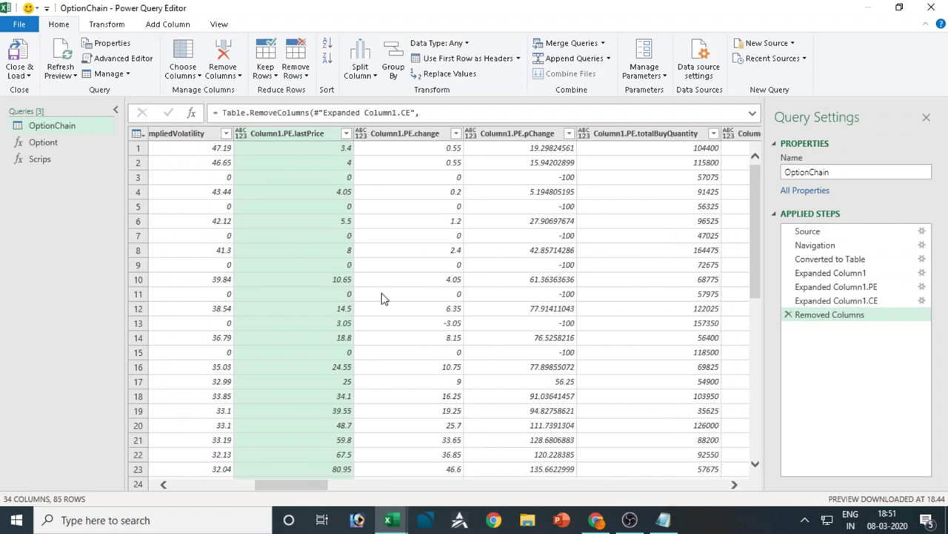
click(404, 137)
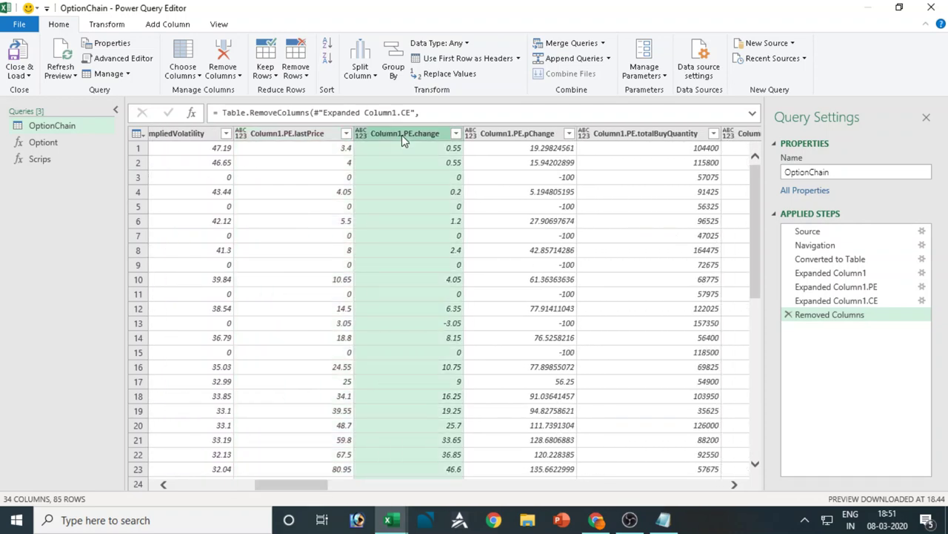
click(547, 138)
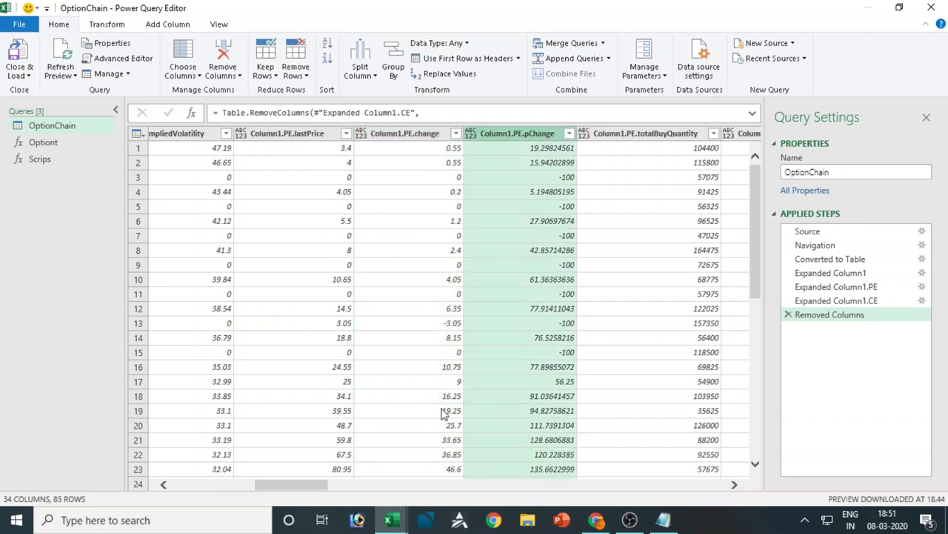
drag(307, 491, 328, 492)
click(459, 136)
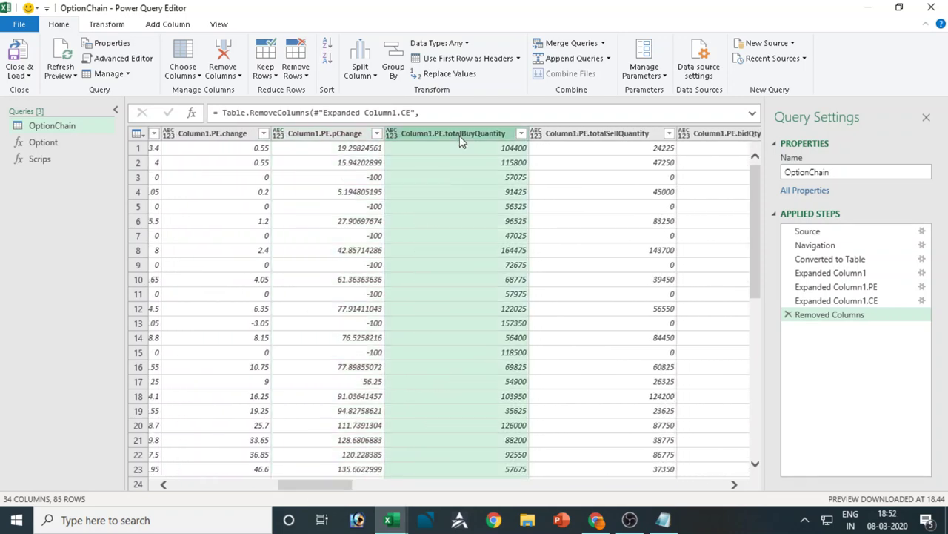
Remove the PE totalBuy/SellQuantity, bidQty, bidprice, askQty, askPrice and underlyingValue columns
click(223, 52)
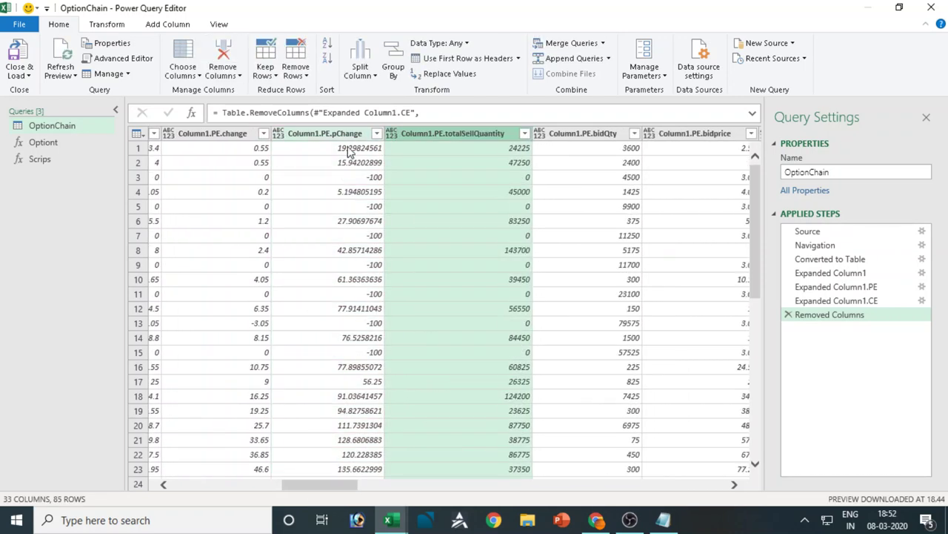
click(229, 55)
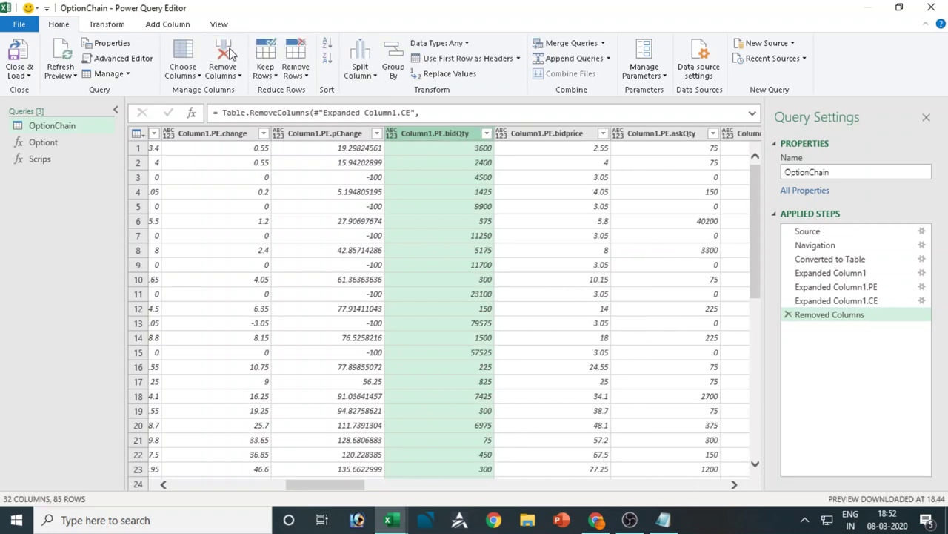
click(229, 55)
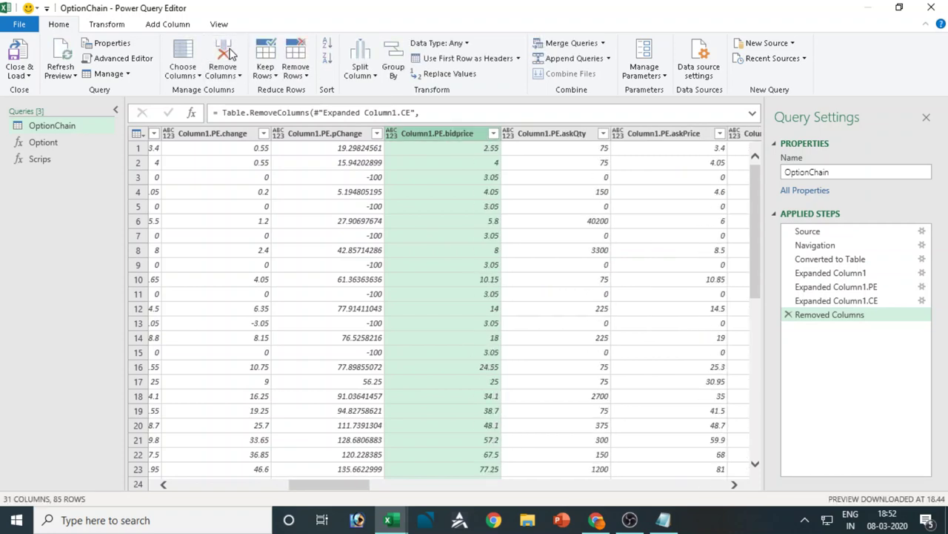
click(229, 55)
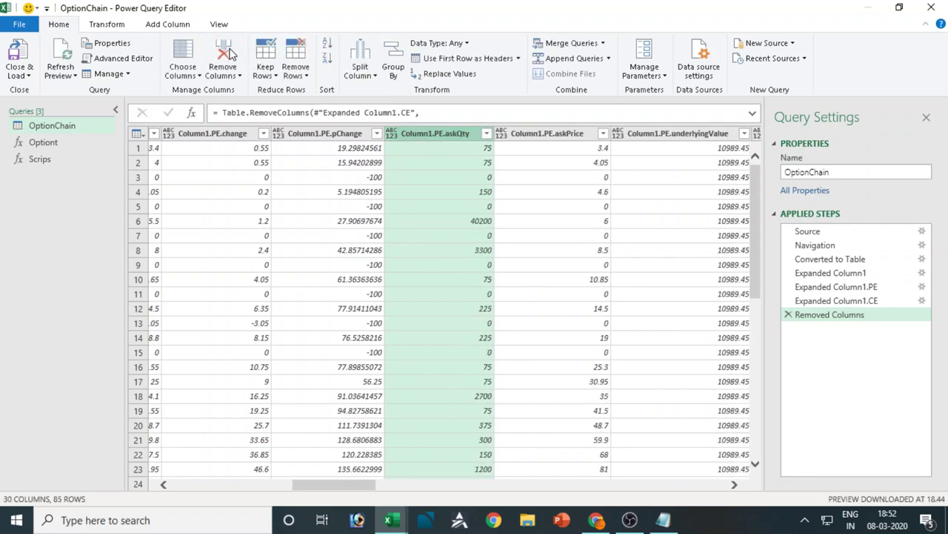
click(230, 55)
click(230, 55)
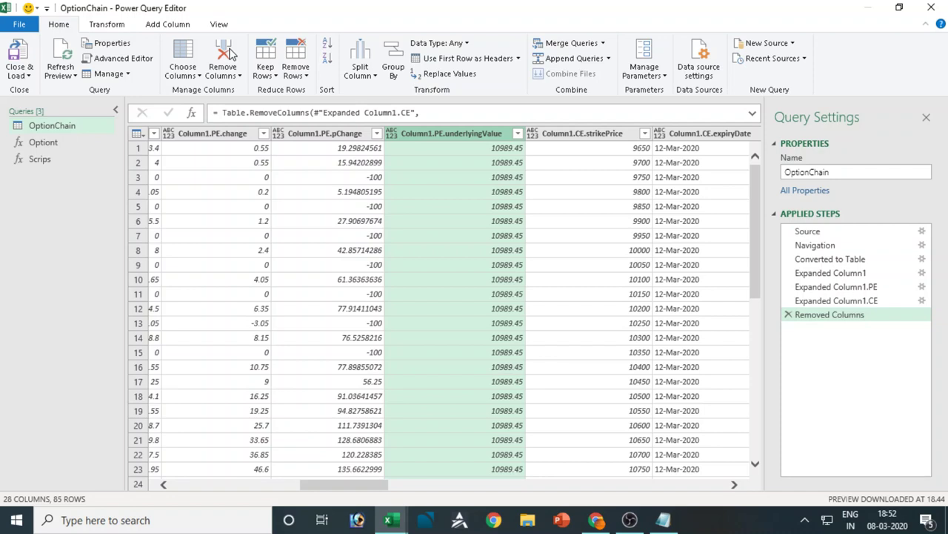
click(230, 55)
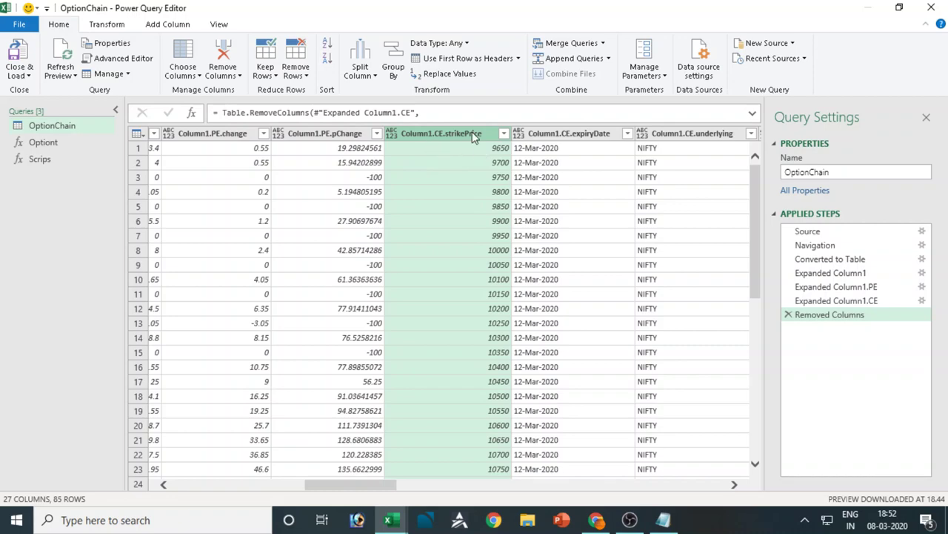
Remove the CE expiryDate, underlying and identifier columns
click(559, 138)
click(223, 52)
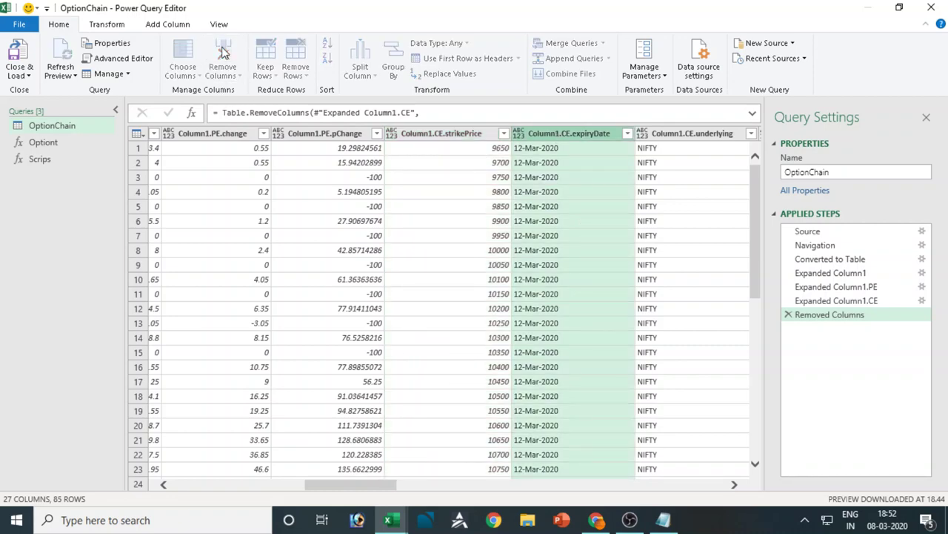
click(223, 52)
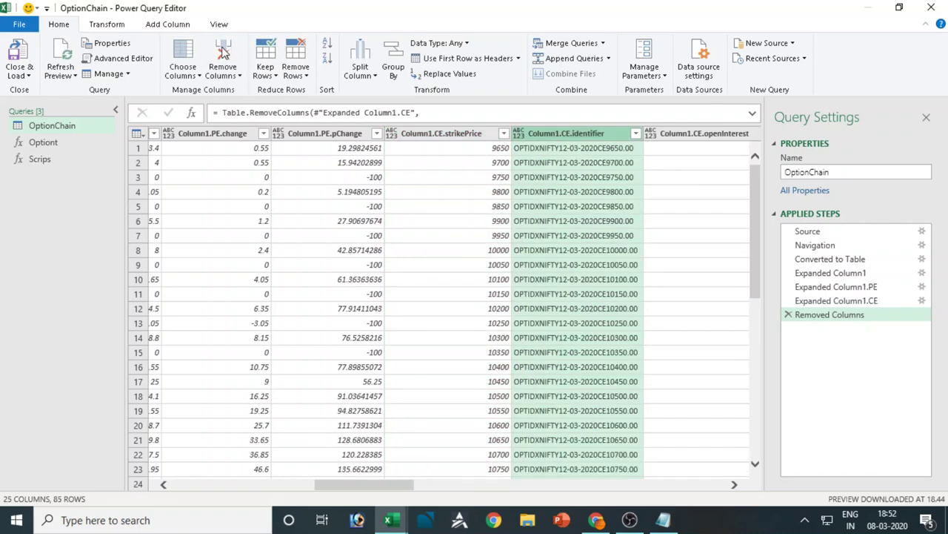
click(223, 52)
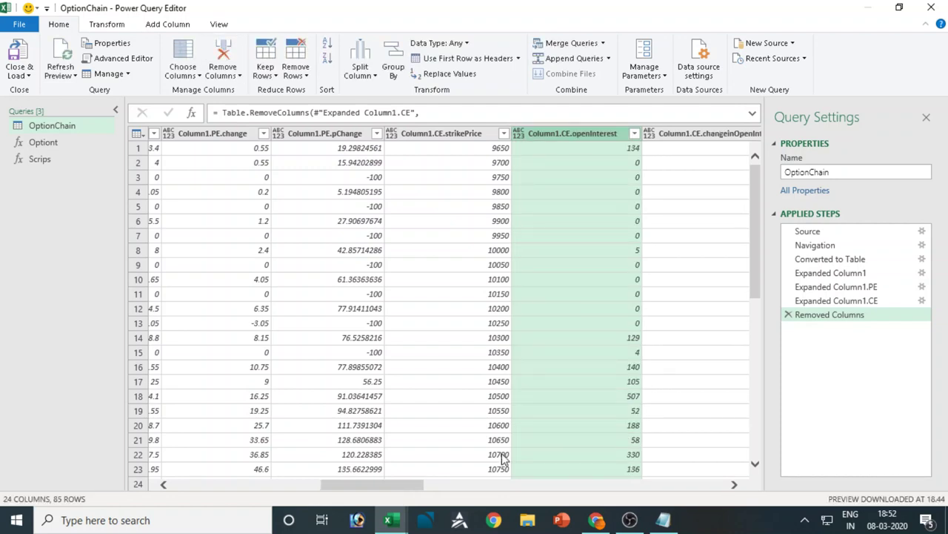
Select the CE changeinOpenInterest, pchangeinOpenInterest, totalTradedVolume, impliedVolatility, lastPrice, change, pChange and totalBuyQuantity columns
drag(406, 490, 470, 496)
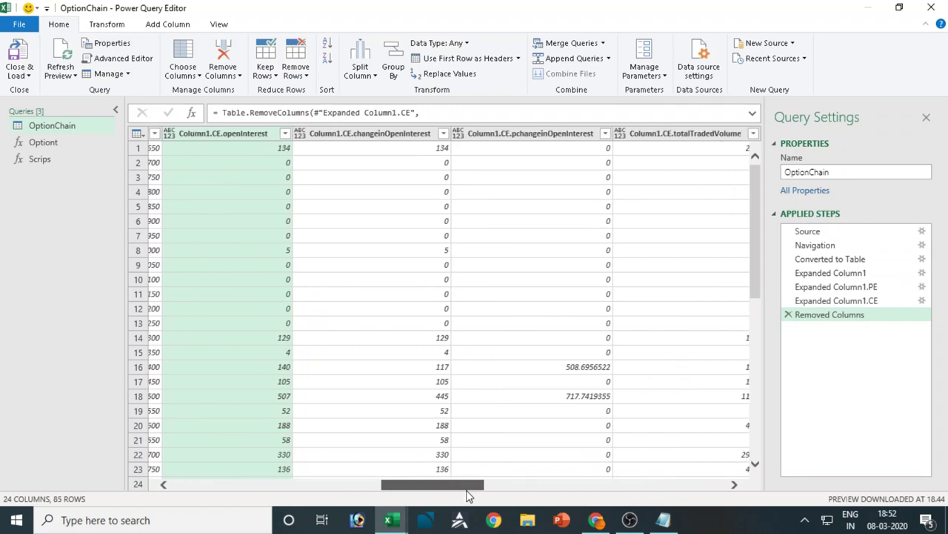
click(372, 146)
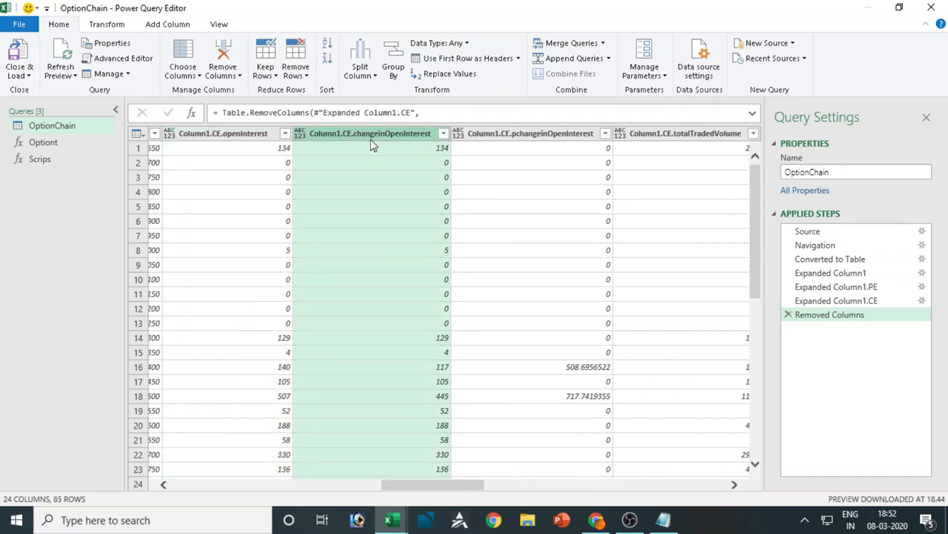
click(521, 138)
drag(445, 482, 487, 484)
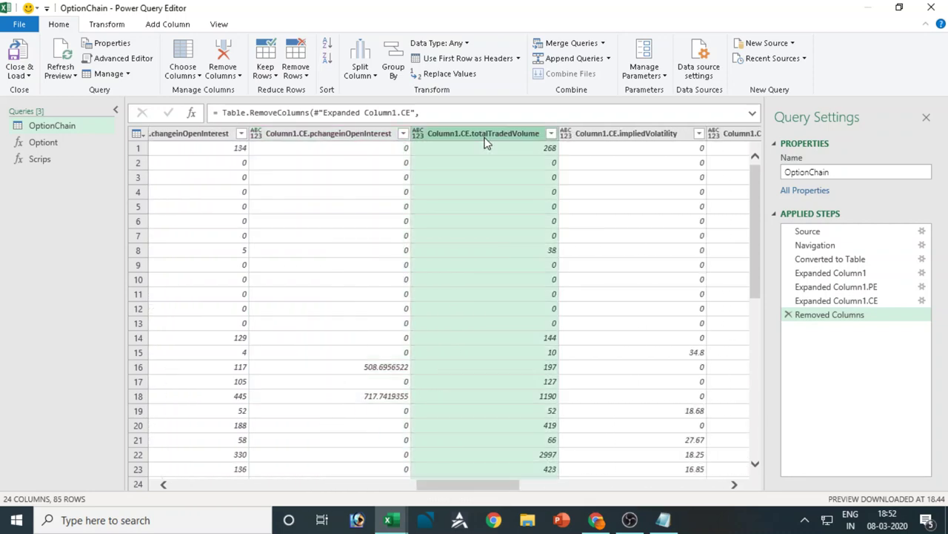
click(350, 135)
click(462, 135)
drag(507, 488, 591, 486)
click(393, 135)
click(531, 134)
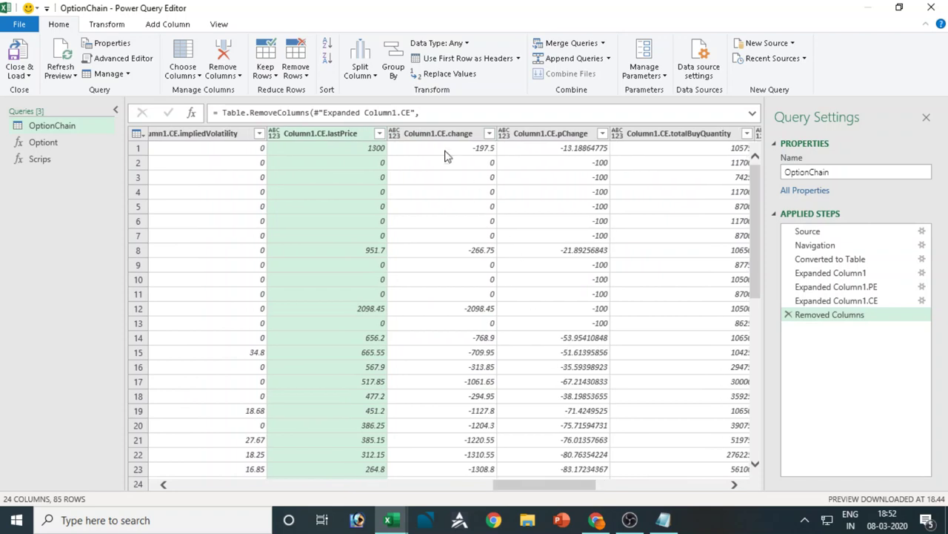
click(440, 138)
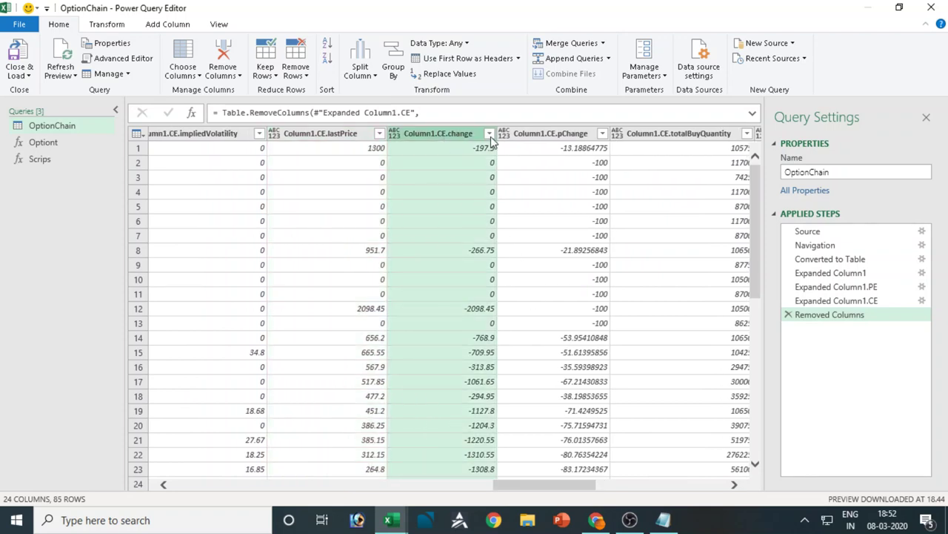
click(533, 138)
drag(583, 488, 603, 490)
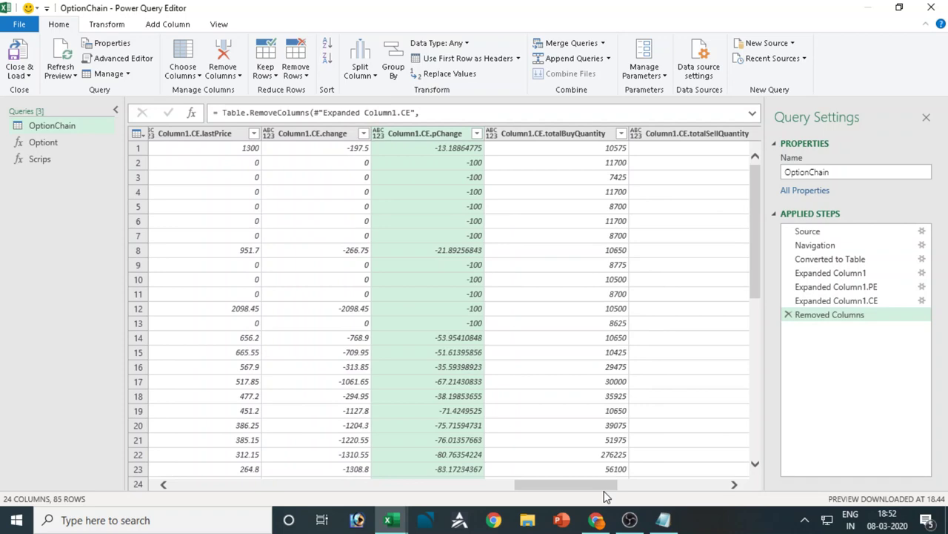
click(554, 136)
Remove the CE totalBuy/SellQuantity, bidQty, bidprice, askQty and askPrice columns
click(222, 56)
click(223, 56)
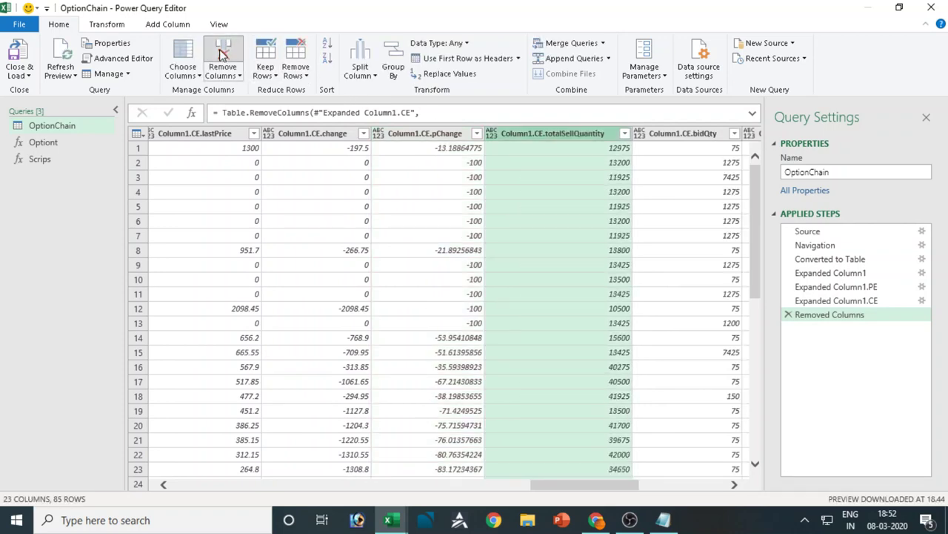
click(223, 55)
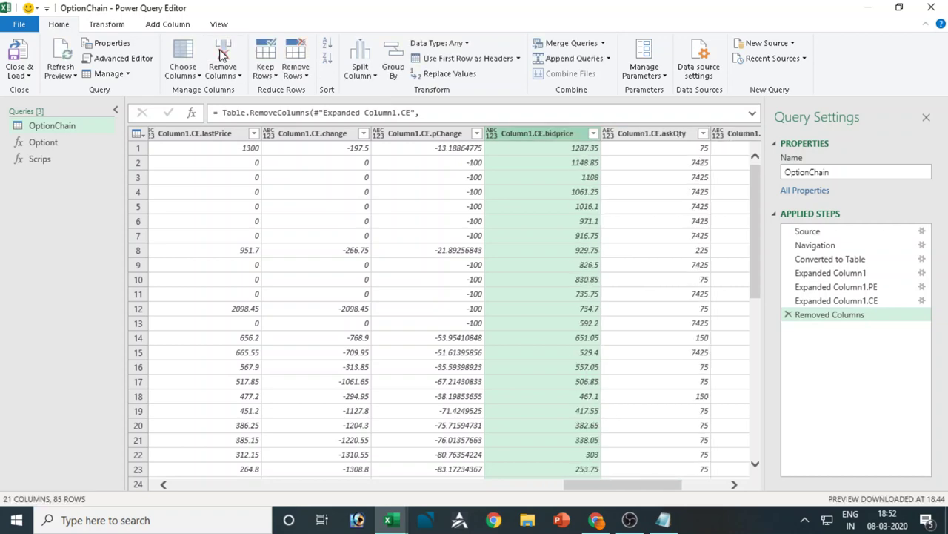
click(222, 56)
click(222, 56)
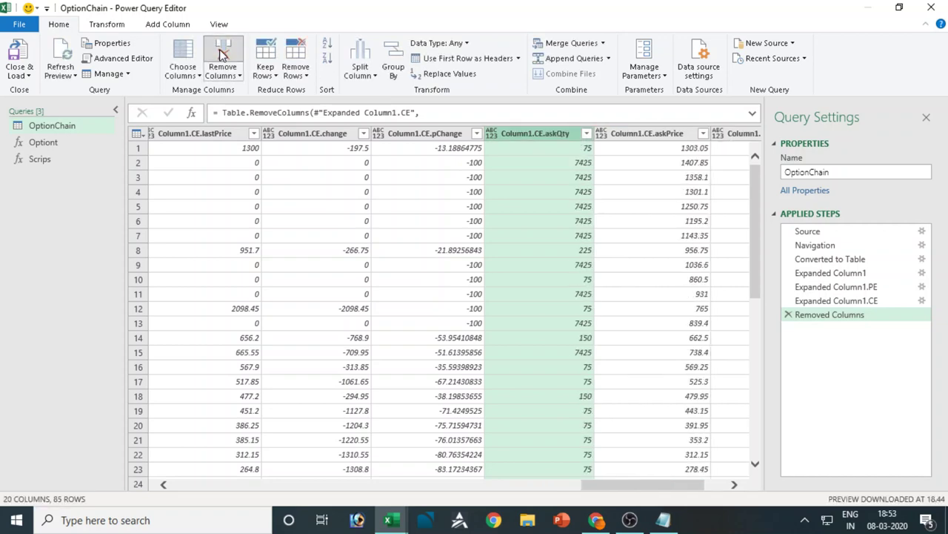
click(223, 56)
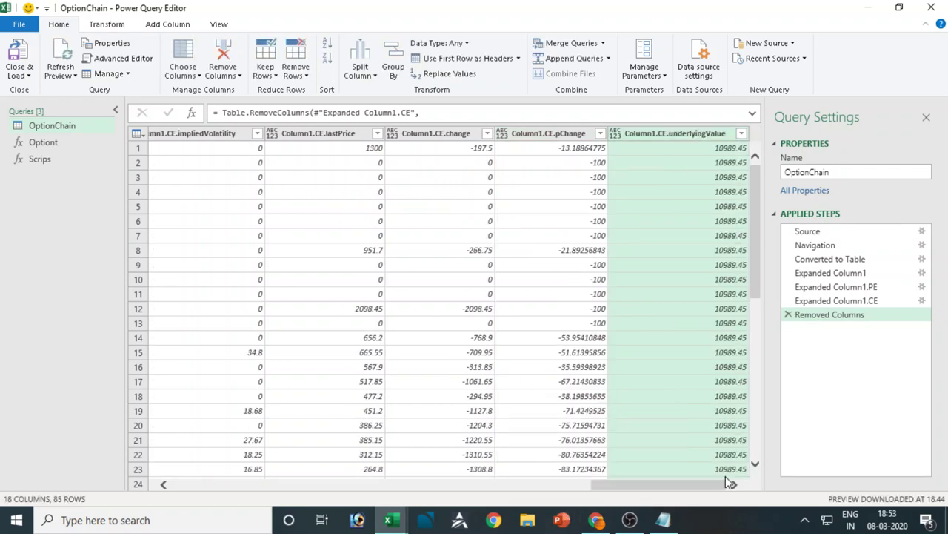
drag(659, 484, 223, 491)
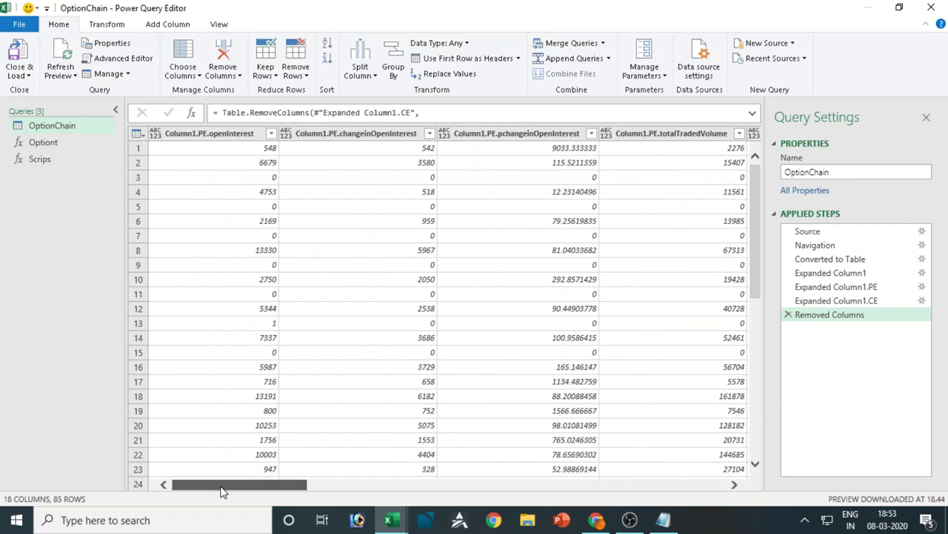
Load the trimmed OptionChain query into Excel and view it on the Option Data sheet
click(26, 59)
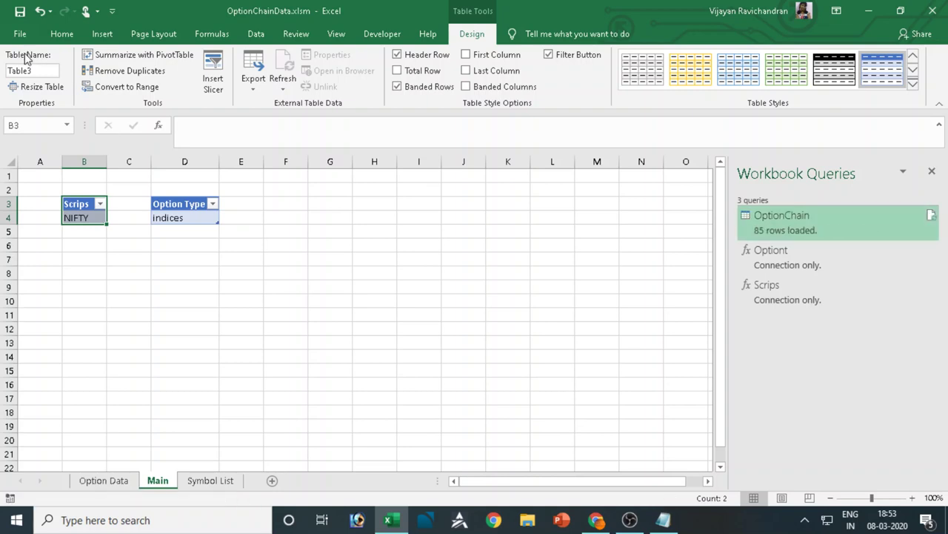
click(119, 483)
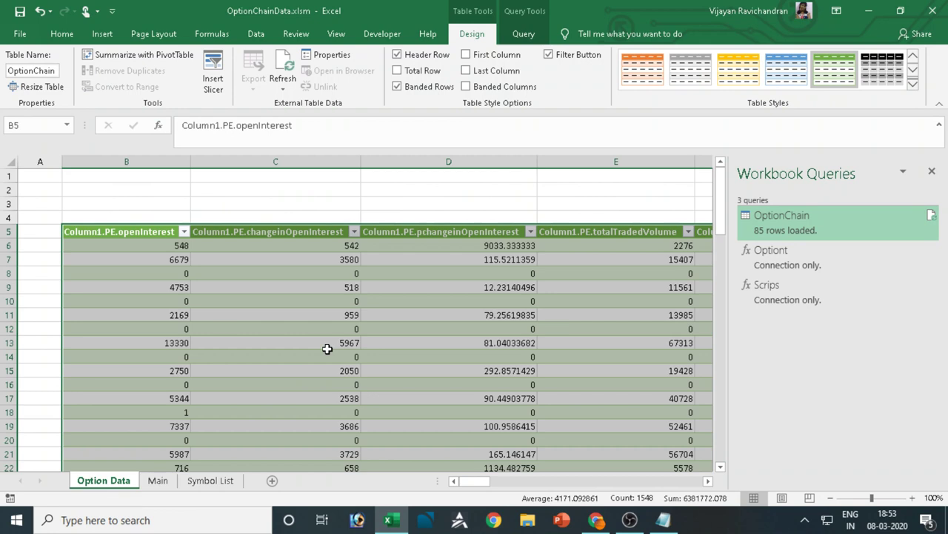
click(931, 171)
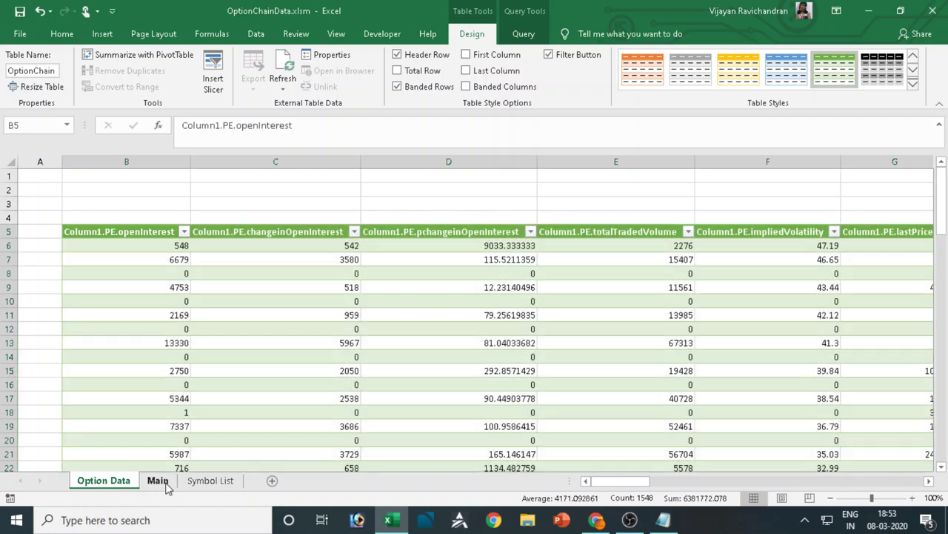
From the Main sheet, reopen the OptionChain query for editing via Data > Show Queries
click(155, 480)
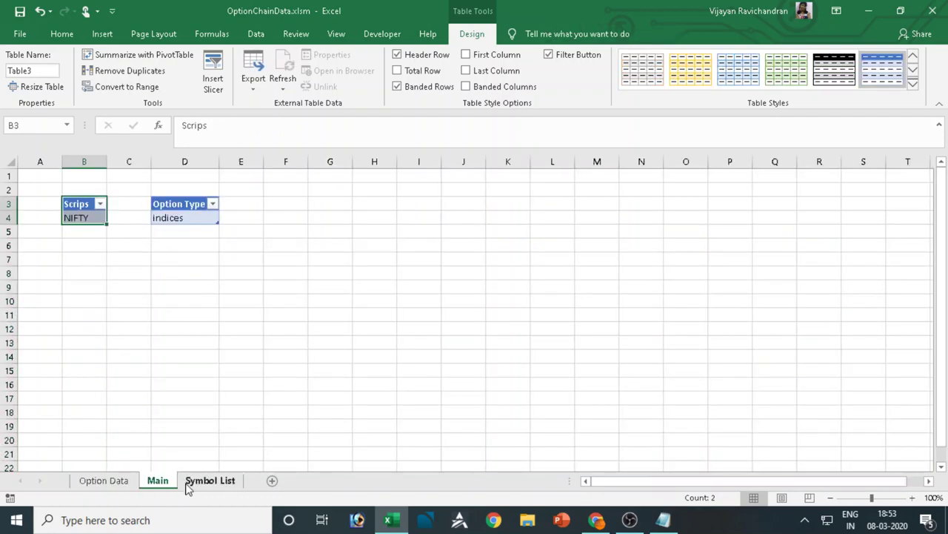
click(257, 34)
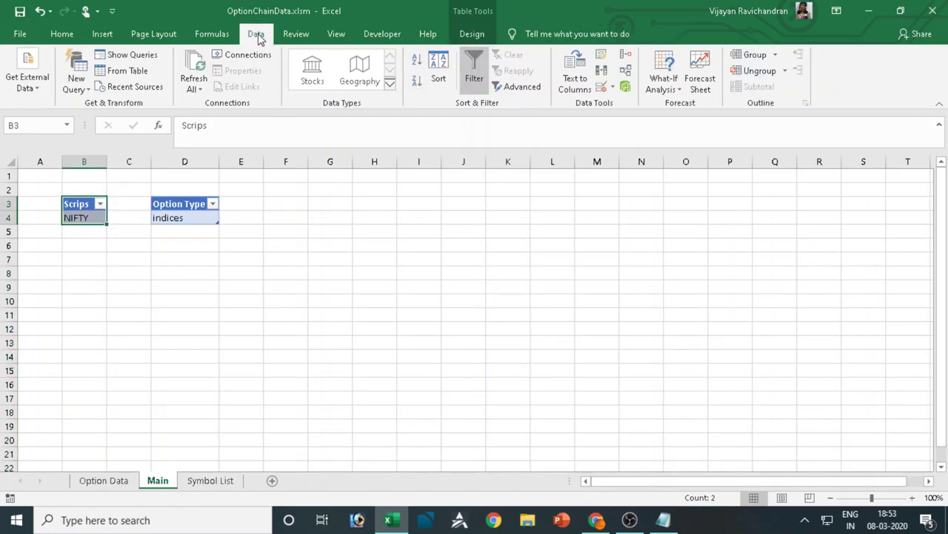
click(131, 55)
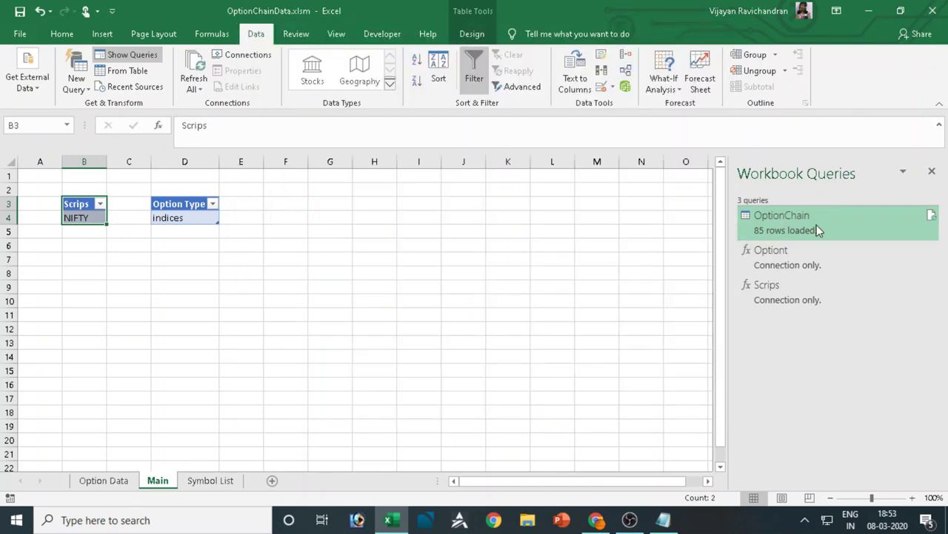
right_click(816, 224)
click(847, 271)
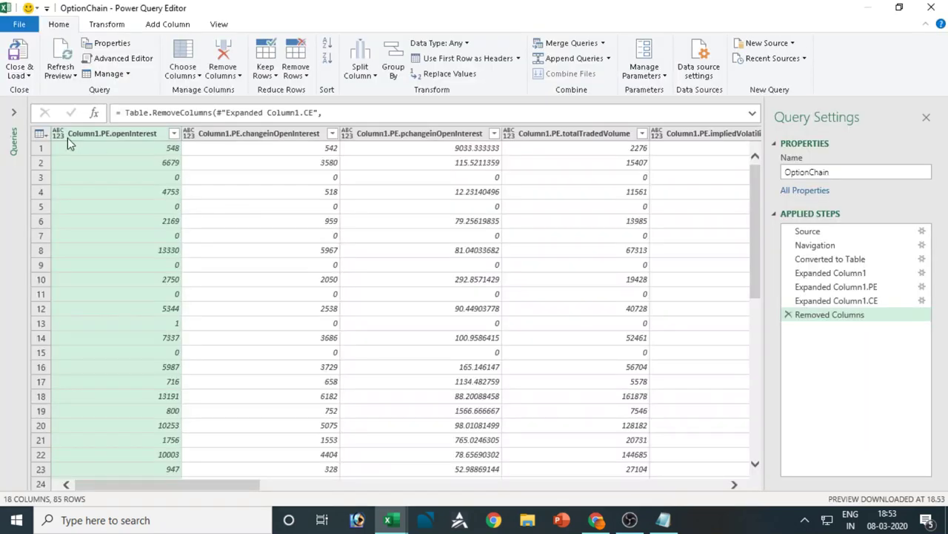
In OptionChain's Advanced Editor, replace 'indices' in the source URL with " & Options() &"
click(15, 114)
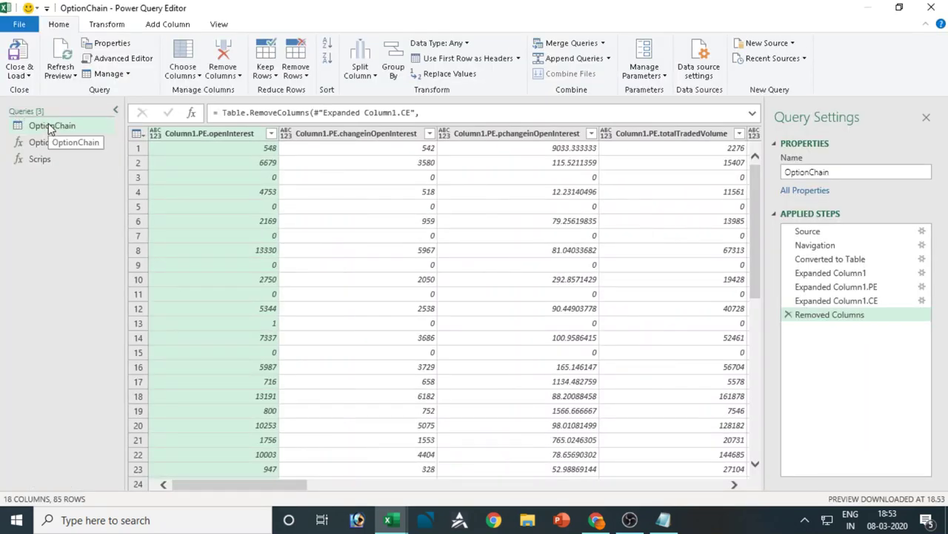
click(49, 127)
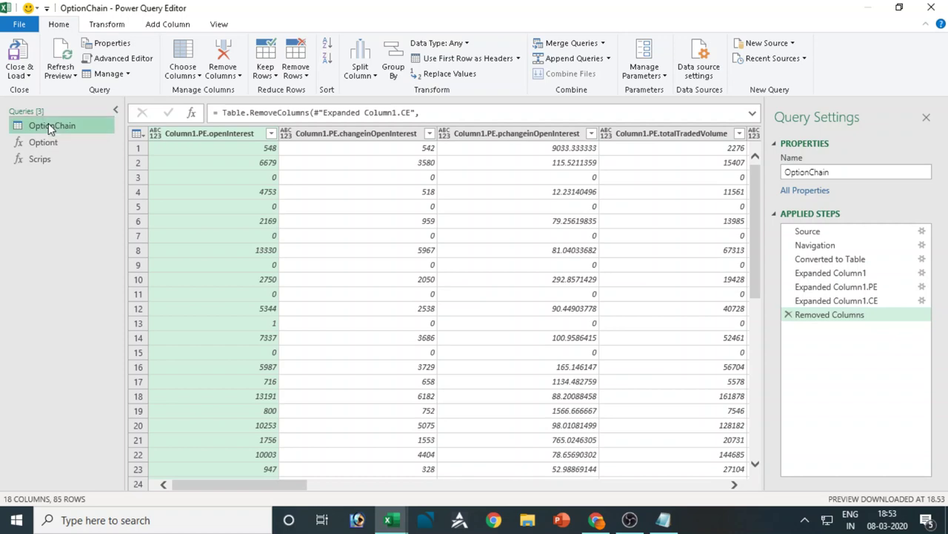
click(113, 59)
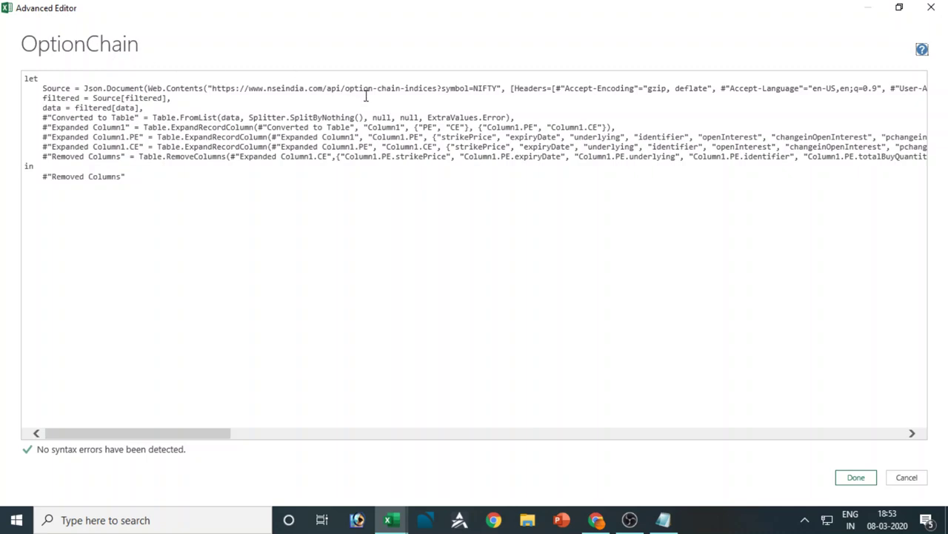
drag(404, 89, 437, 97)
key(Delete)
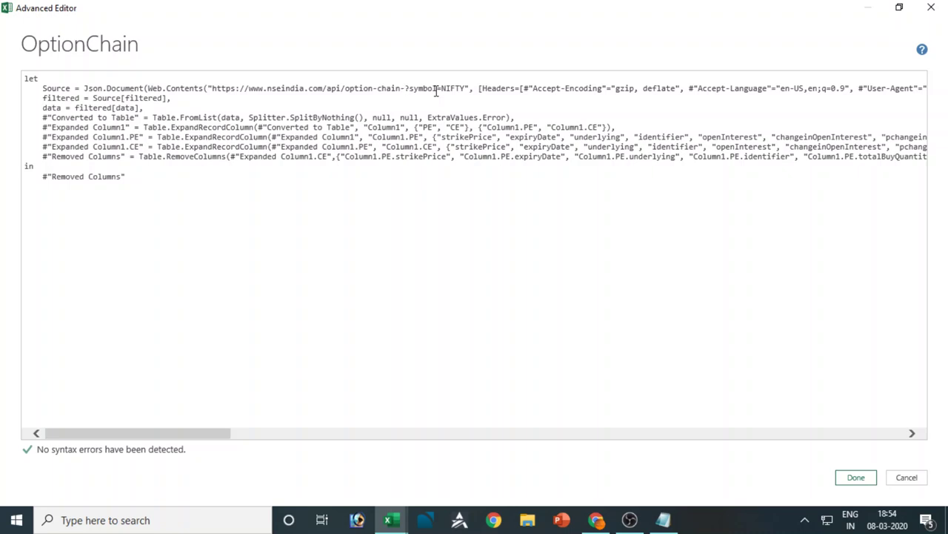
text(")
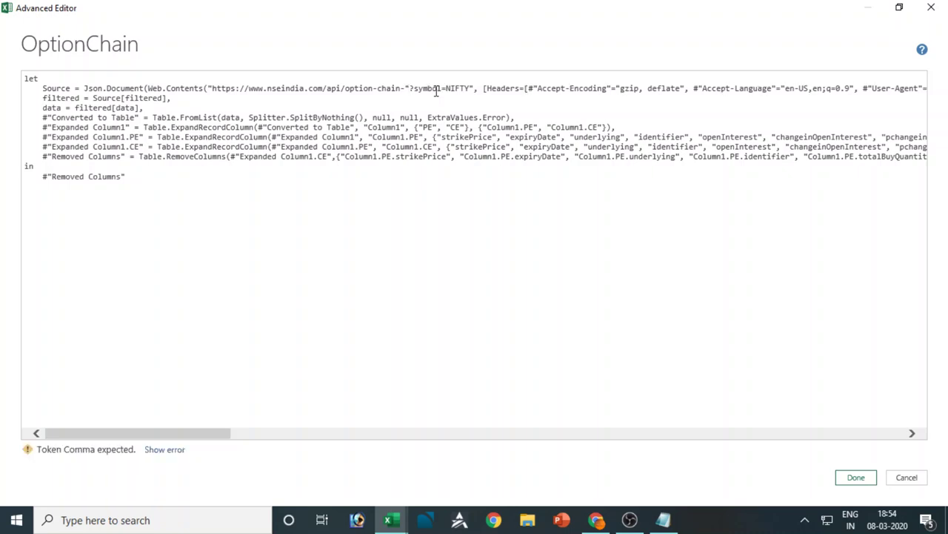
text( & ")
key(BackSpace)
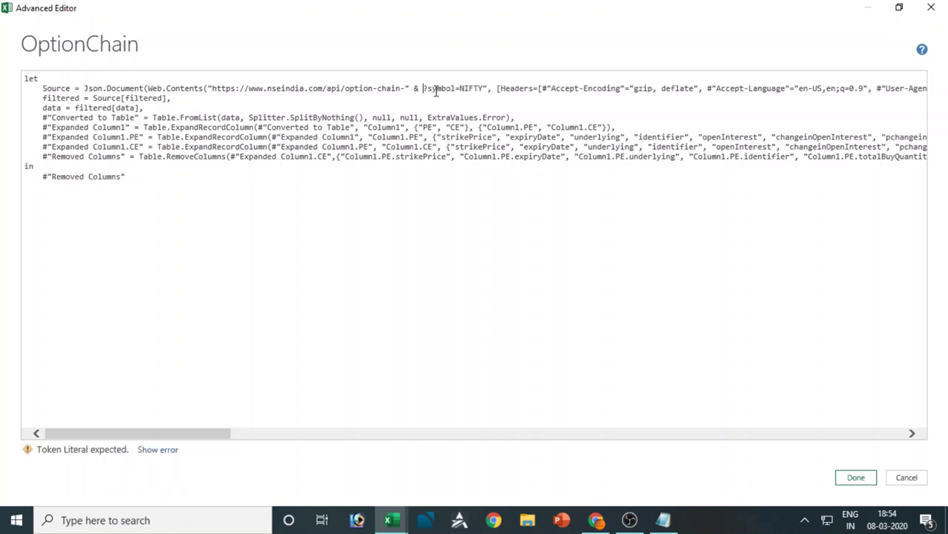
text(Options)
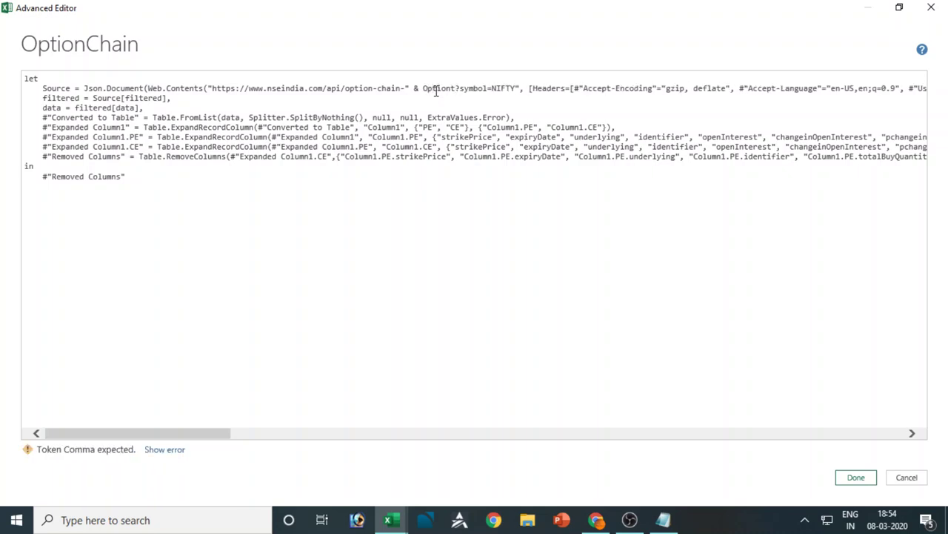
text(())
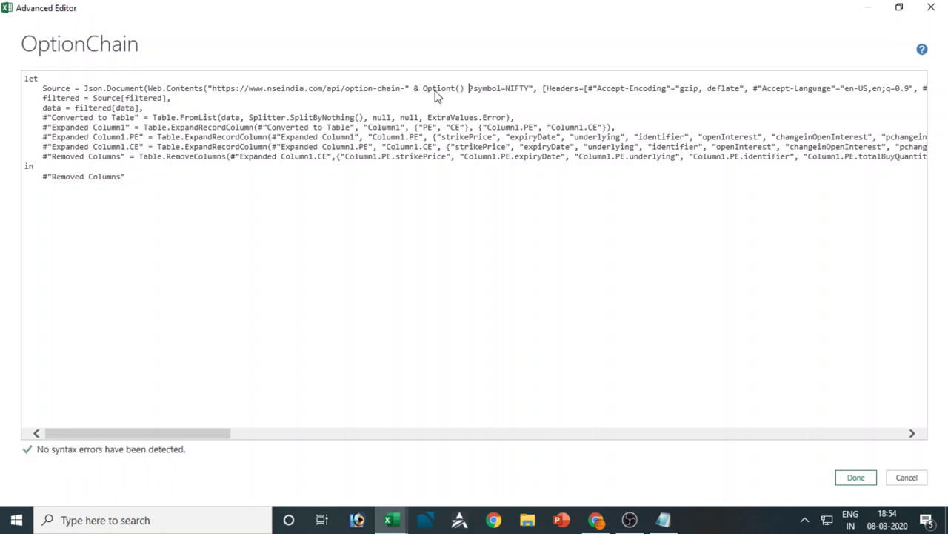
text( &")
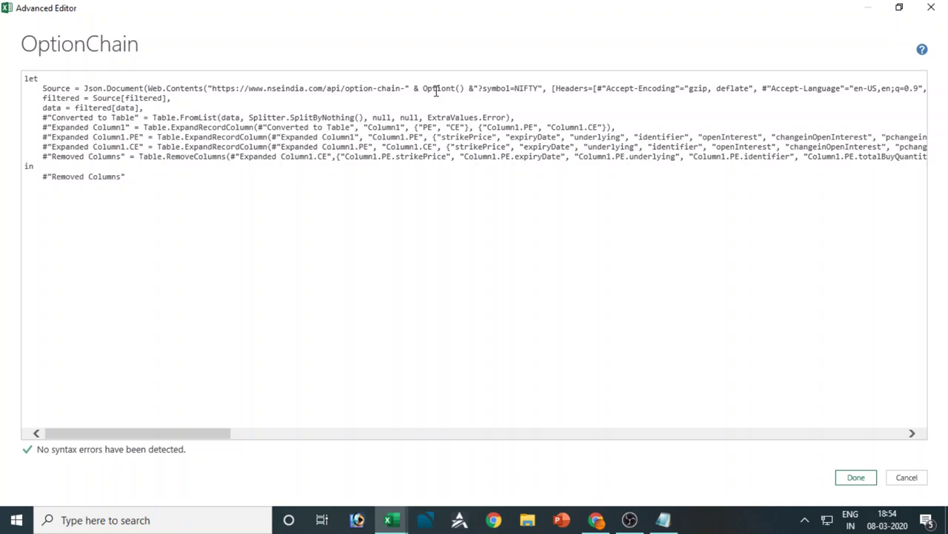
Replace the fixed symbol NIFTY in the URL with " & Scrips() &"
key(Right)
key(Right)
key(Right)
key(Right)
key(Right)
key(Right)
key(Right)
key(Right)
key(shift+Right)
key(shift+Right)
key(shift+Right)
key(shift+Right)
key(shift+Right)
key(BackSpace)
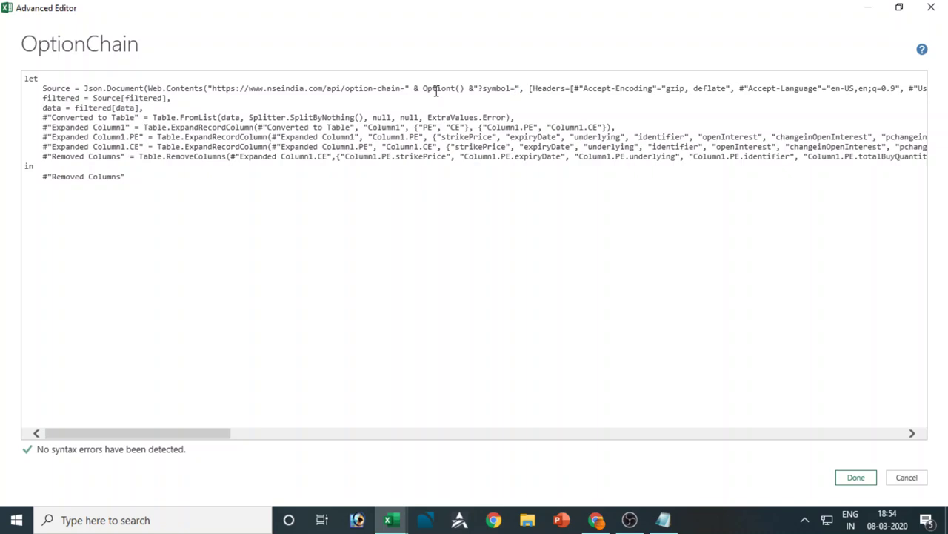
text(")
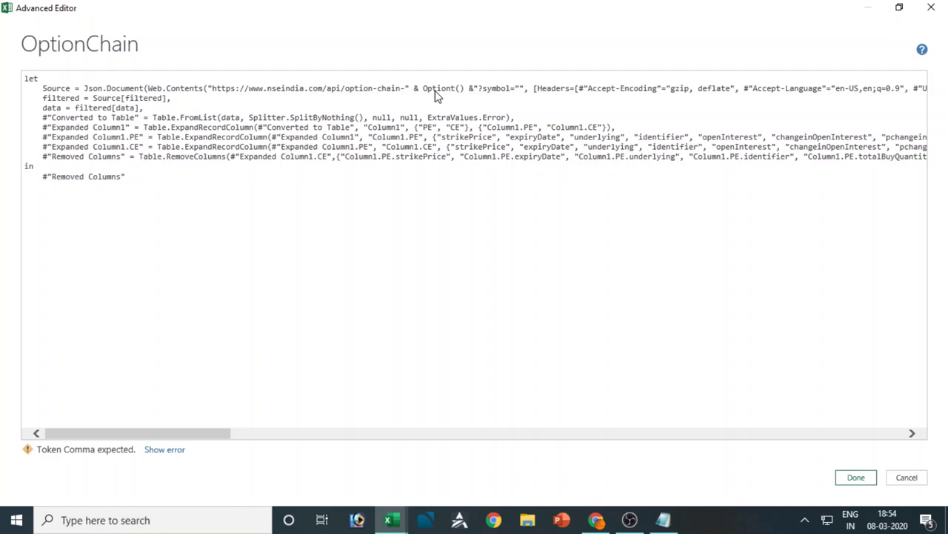
text( & )
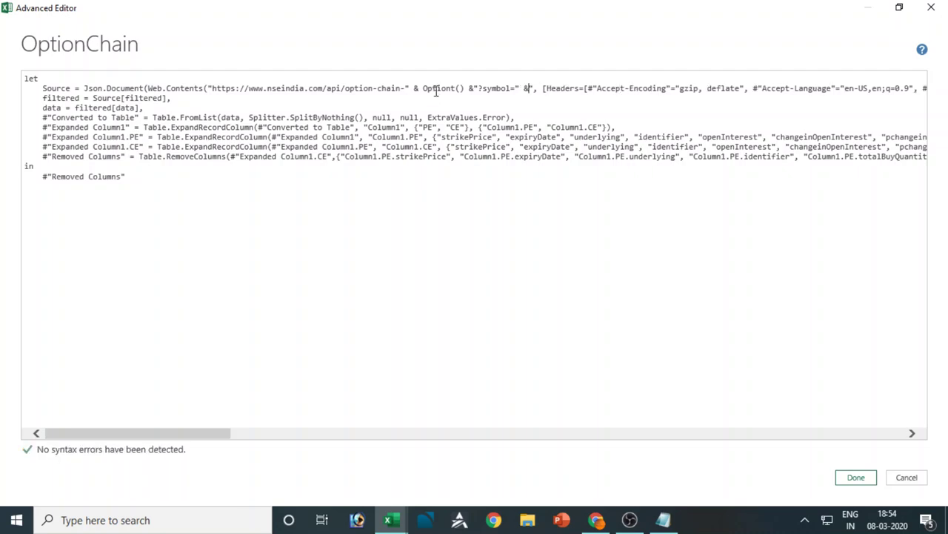
text(Scr)
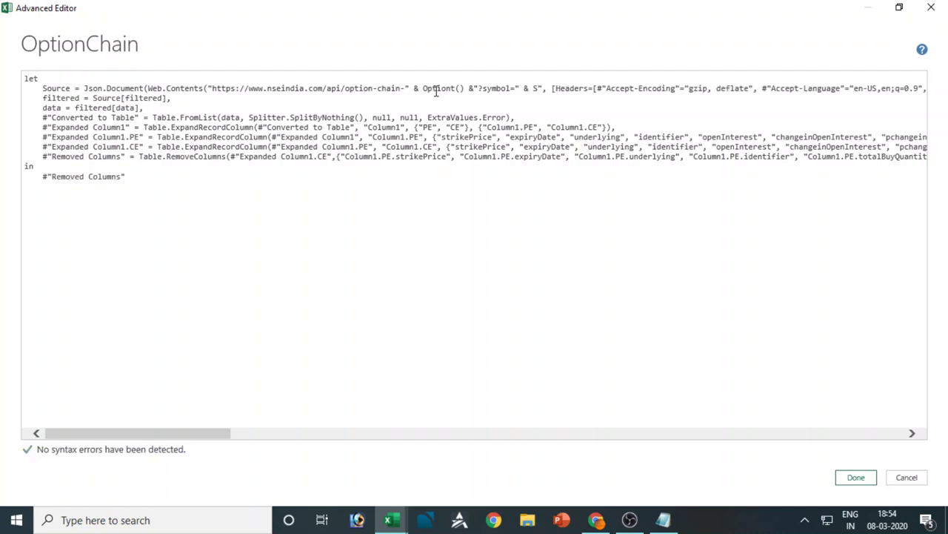
text(ips)
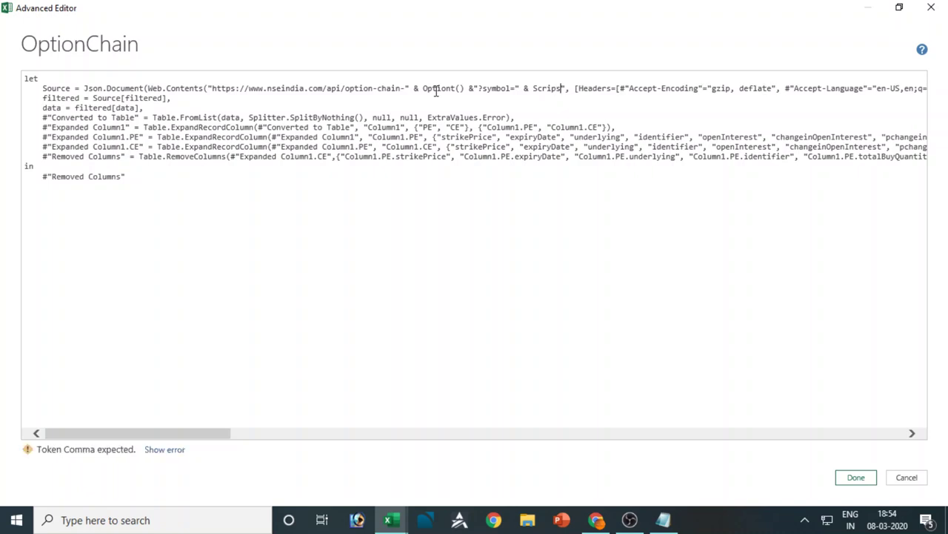
text(())
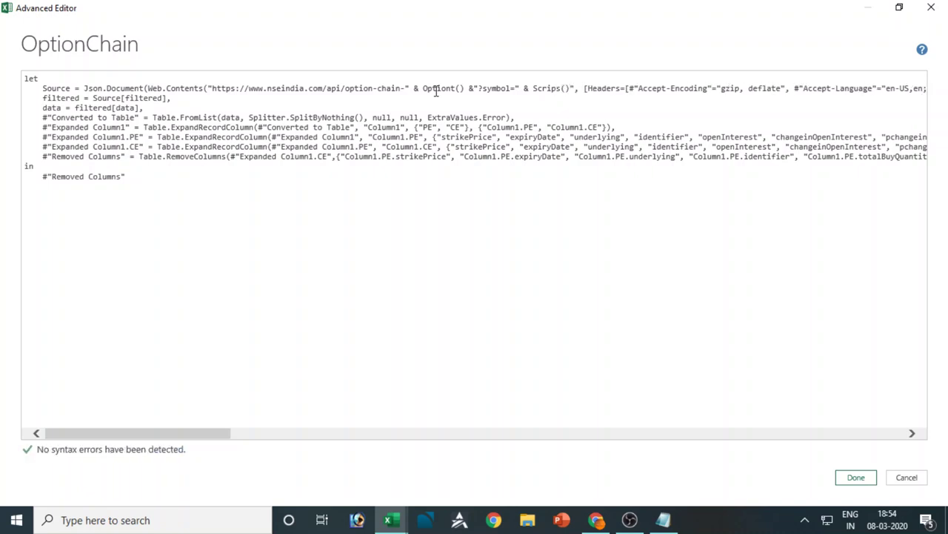
text( &)
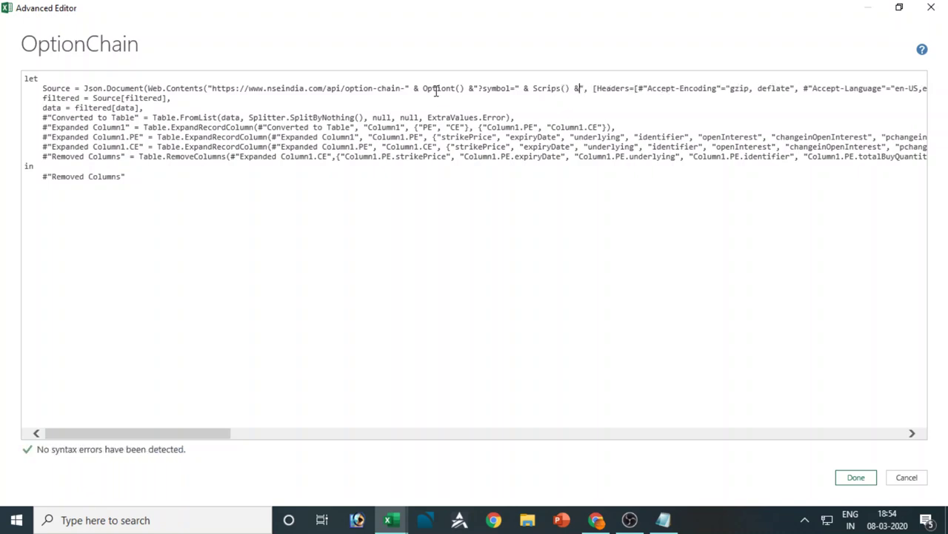
text(")
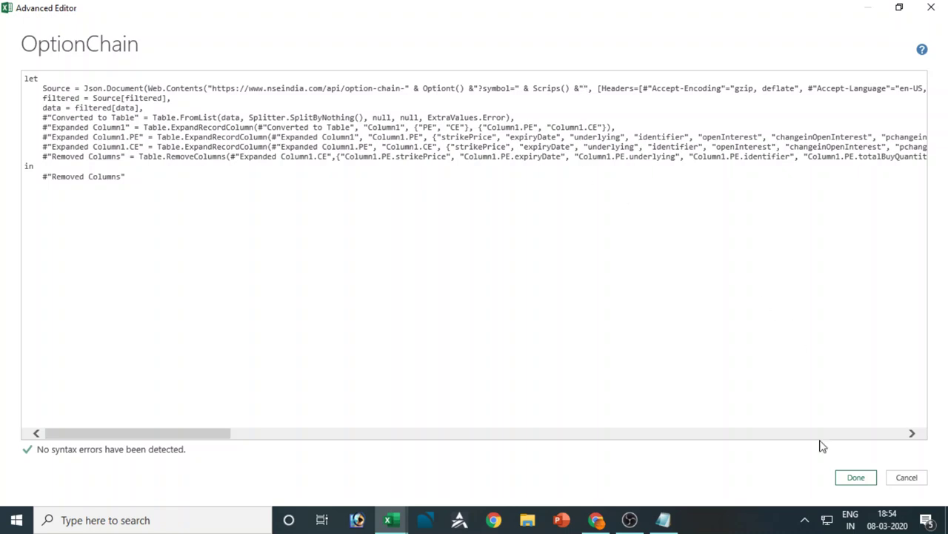
Apply the edited code, tick 'Ignore Privacy Levels checks for this file' and save
click(856, 477)
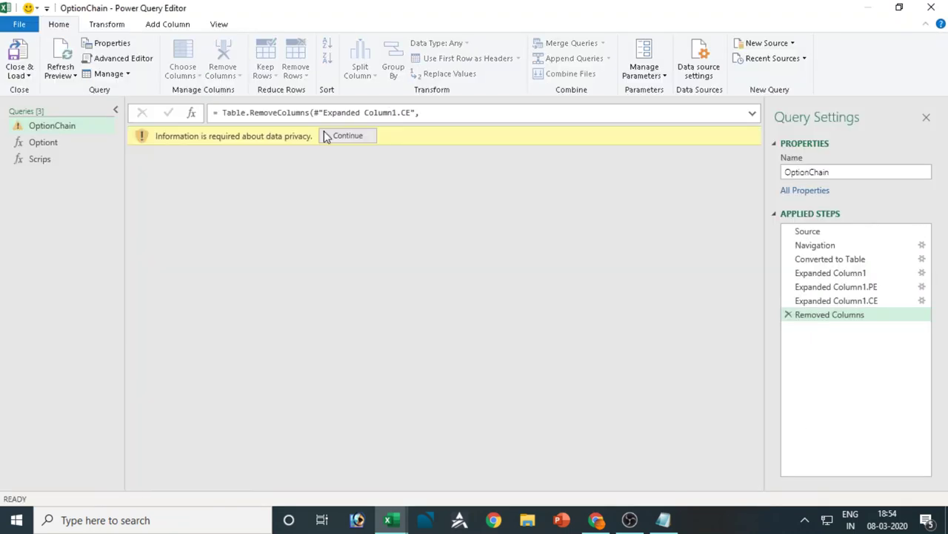
click(344, 138)
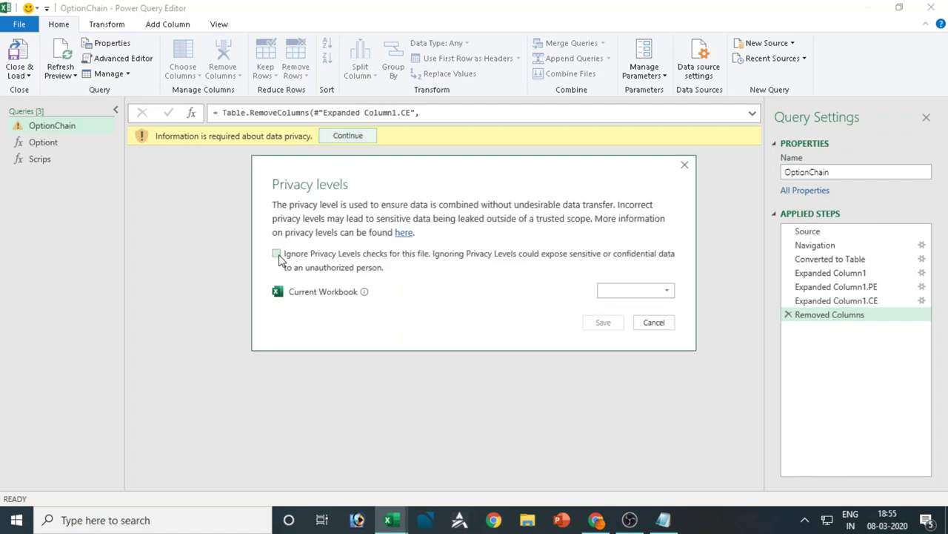
click(276, 254)
click(615, 327)
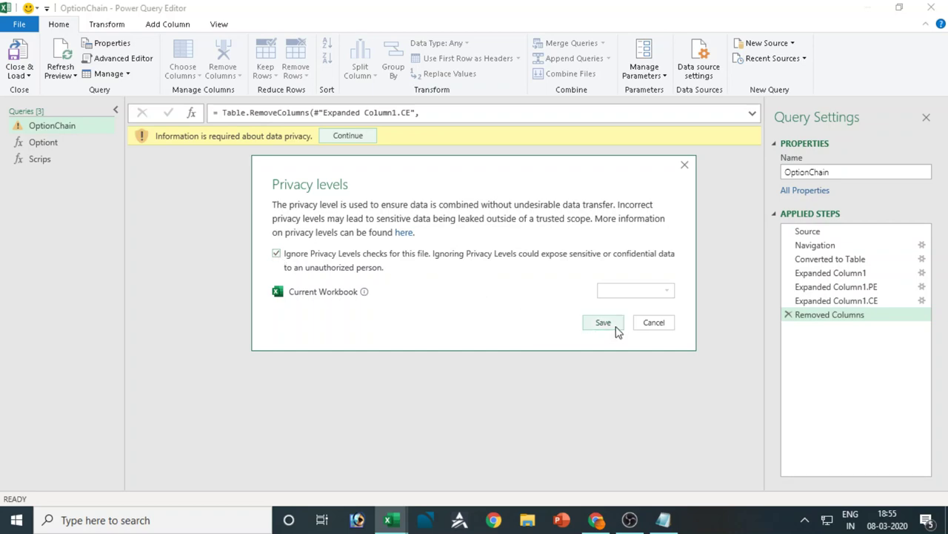
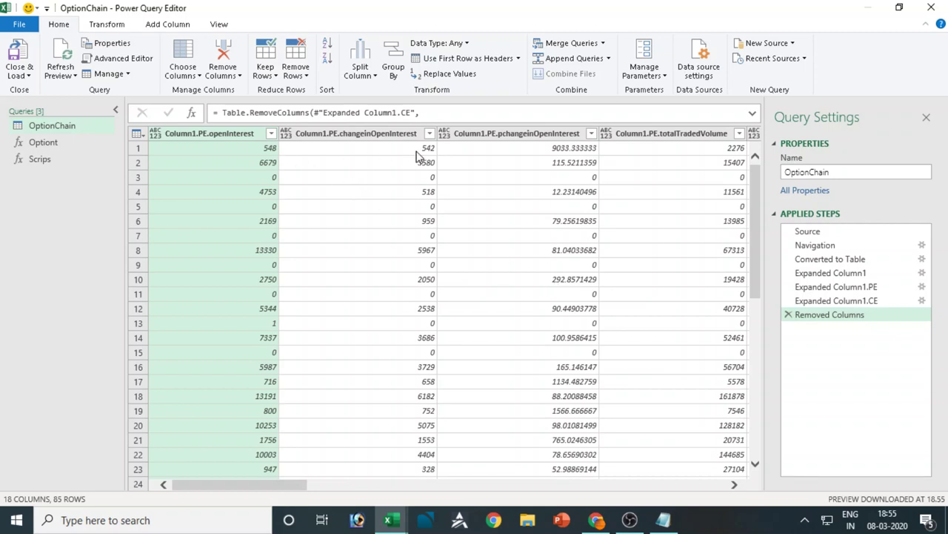
Load the OptionChain query as a table on the Option Data sheet (85 rows)
mouse_move(260, 489)
mouse_down()
mouse_move(463, 521)
mouse_move(701, 526)
mouse_move(673, 517)
mouse_move(247, 494)
mouse_up()
click(10, 59)
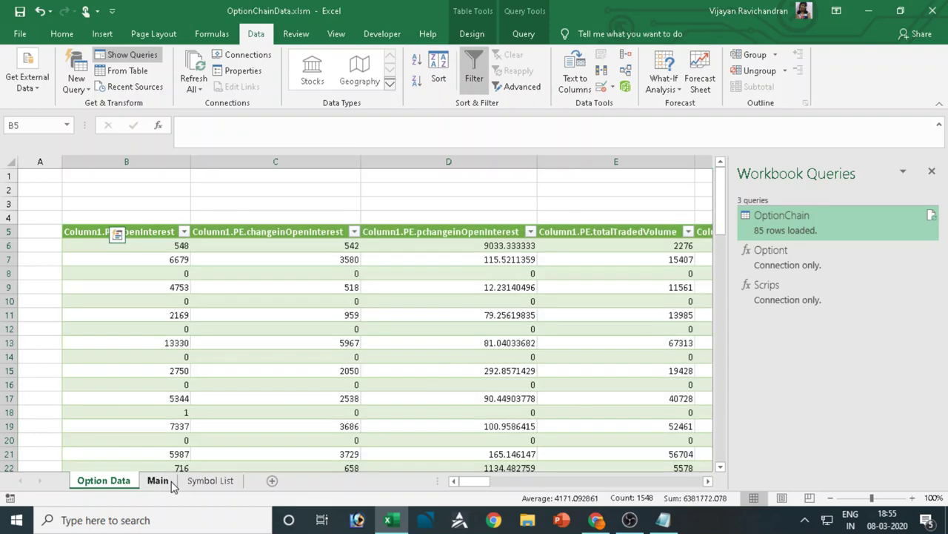
Close the Queries pane, set Scrips in B4 to BANKNIFTY, and refresh all queries
click(159, 481)
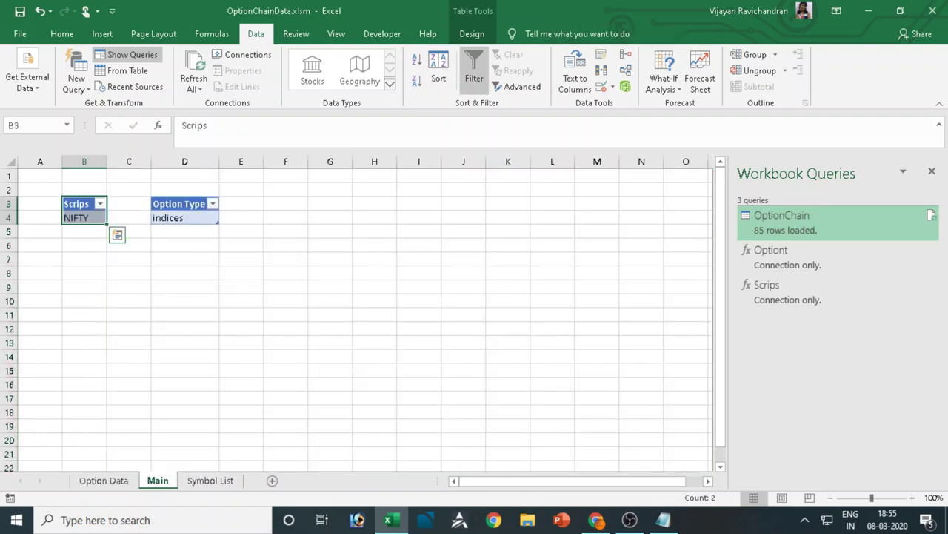
click(933, 175)
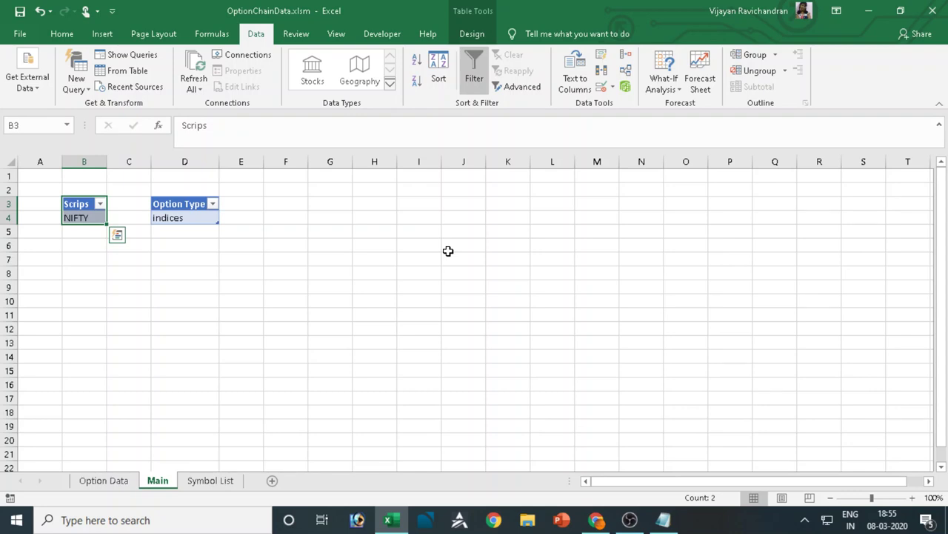
click(211, 338)
click(85, 217)
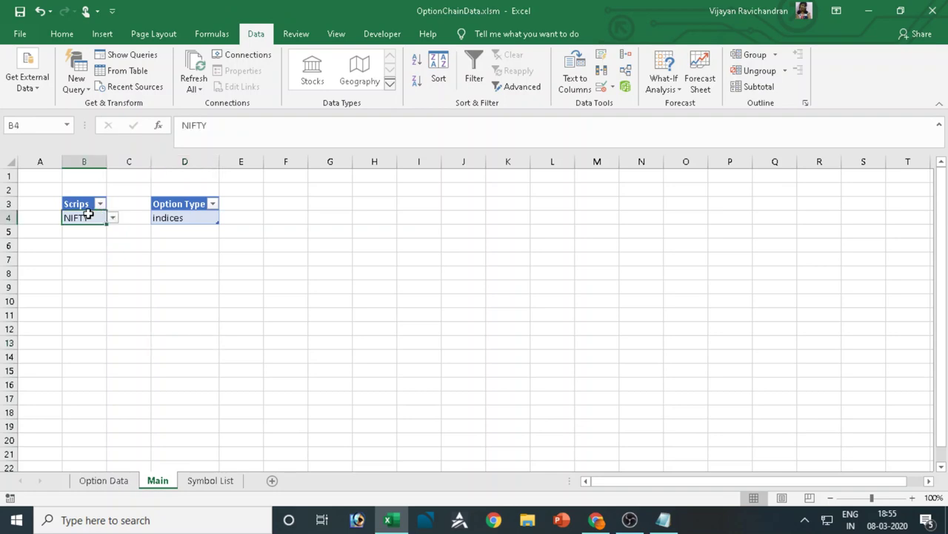
click(112, 218)
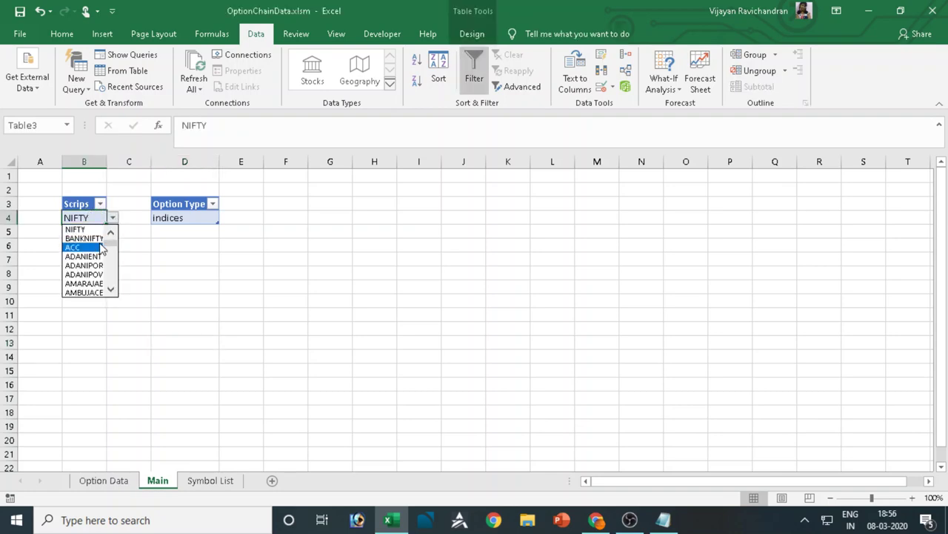
click(97, 237)
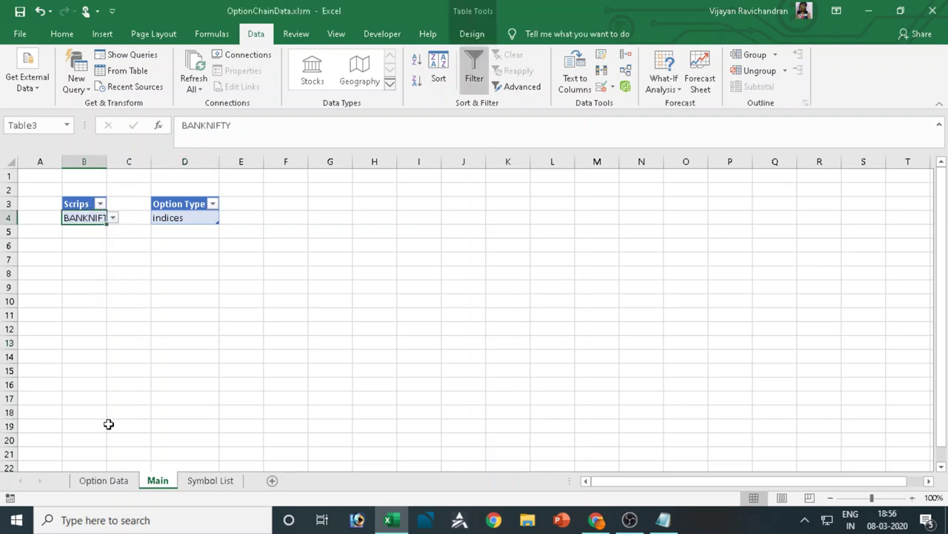
click(197, 68)
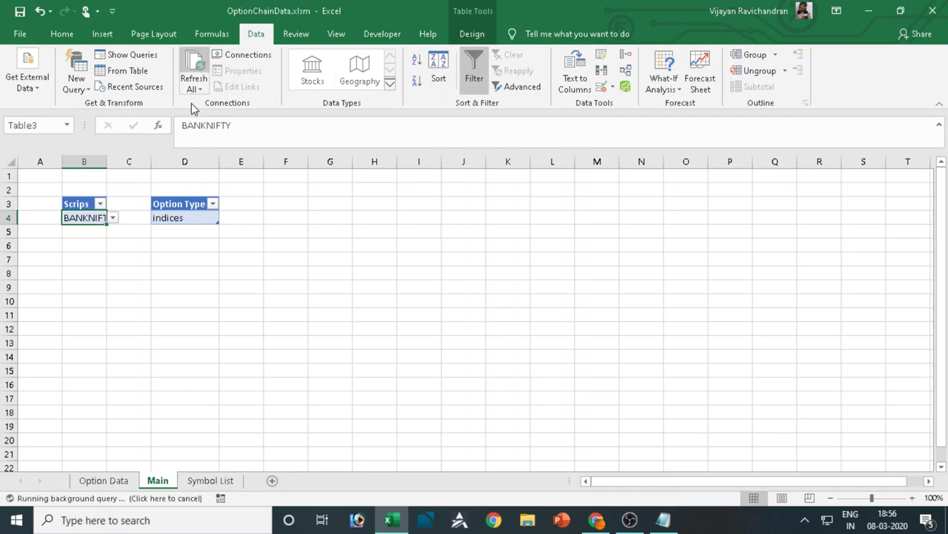
Review the refreshed BANKNIFTY chain on the Option Data sheet
click(107, 479)
scroll(556, 275, down, 3)
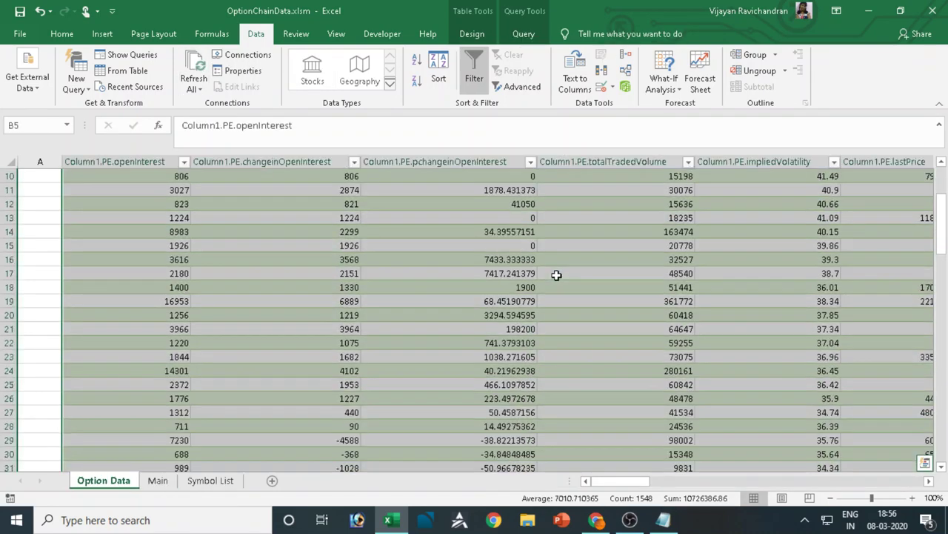
scroll(556, 275, down, 1)
drag(615, 481, 669, 478)
scroll(420, 279, down, 15)
scroll(244, 396, up, 19)
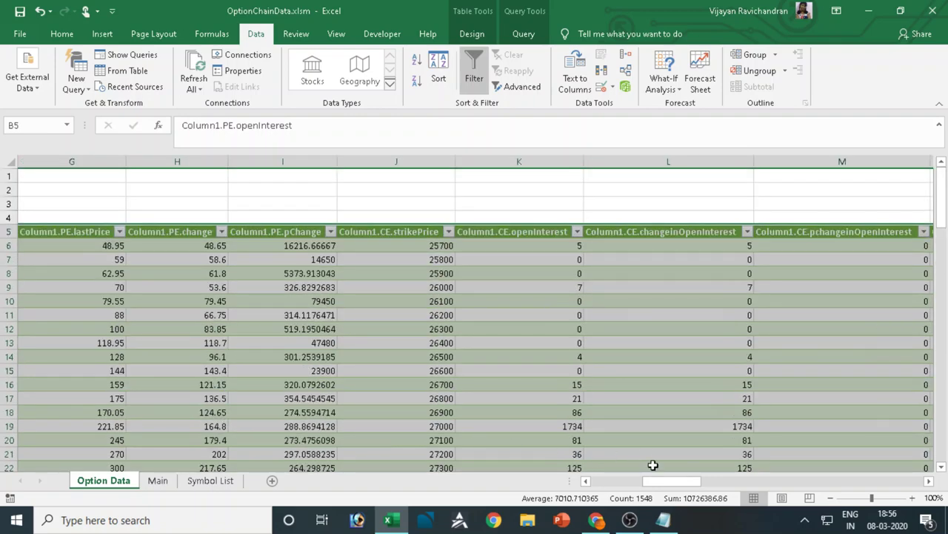
drag(660, 481, 593, 489)
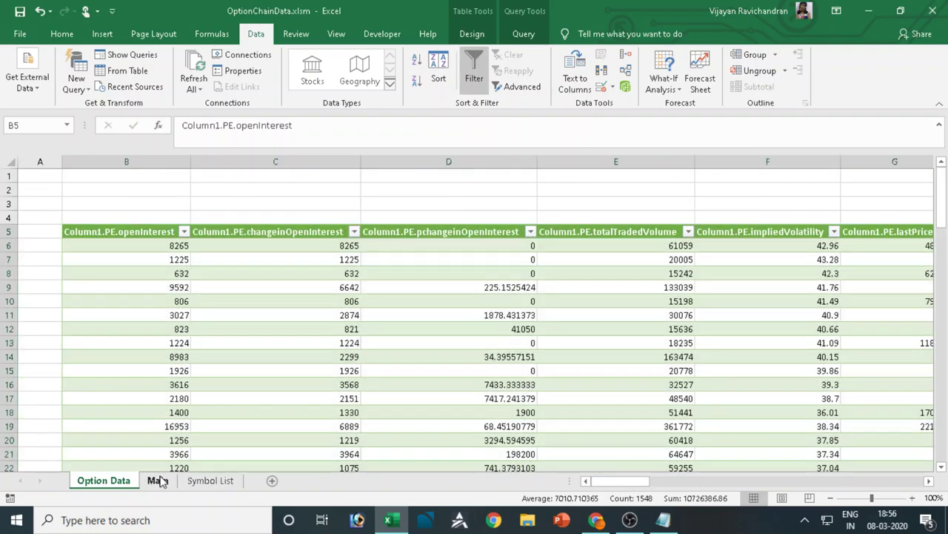
Set Scrips to ADANIENT, refresh all, and check the Option Data results
click(158, 480)
click(215, 315)
click(85, 217)
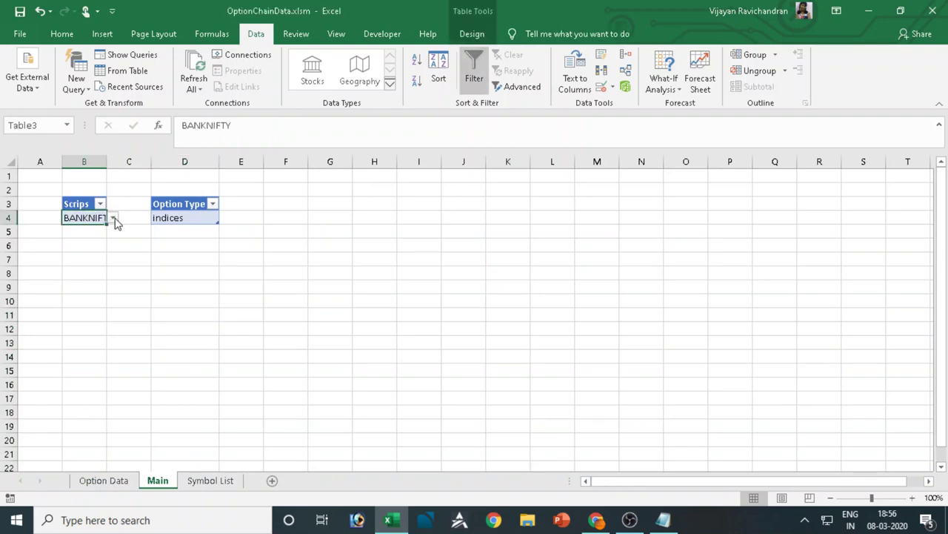
click(112, 217)
click(91, 248)
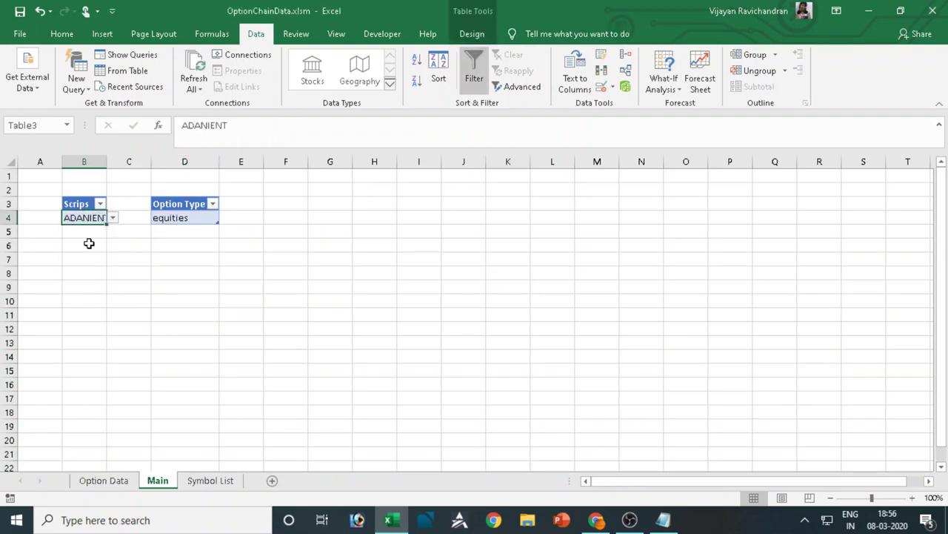
click(194, 78)
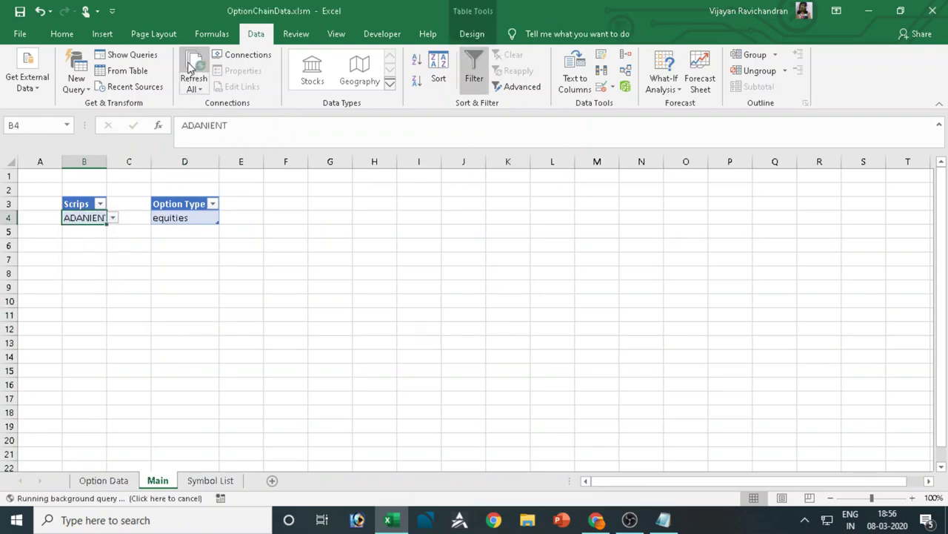
click(120, 481)
drag(615, 482, 593, 482)
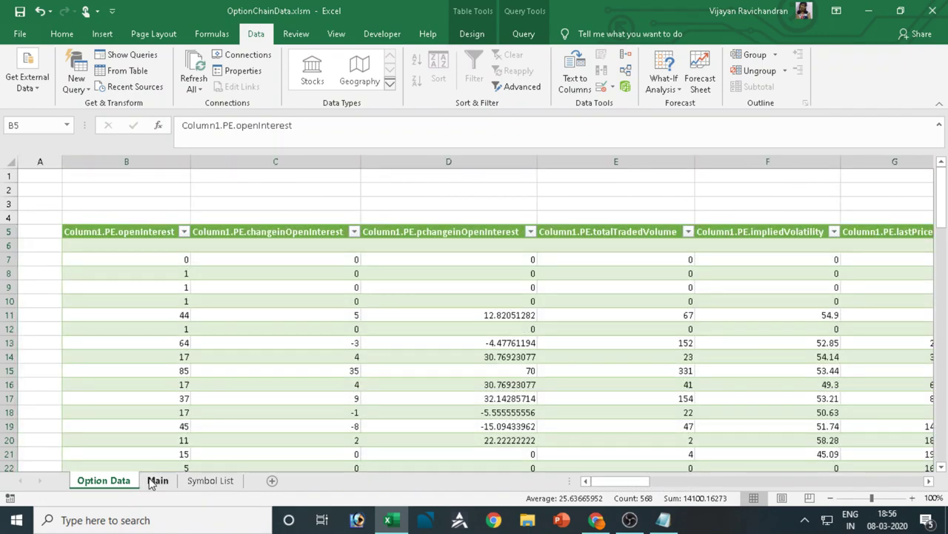
Return to Main and leave Scrips in B4 on BANKNIFTY
click(157, 480)
click(245, 289)
click(85, 216)
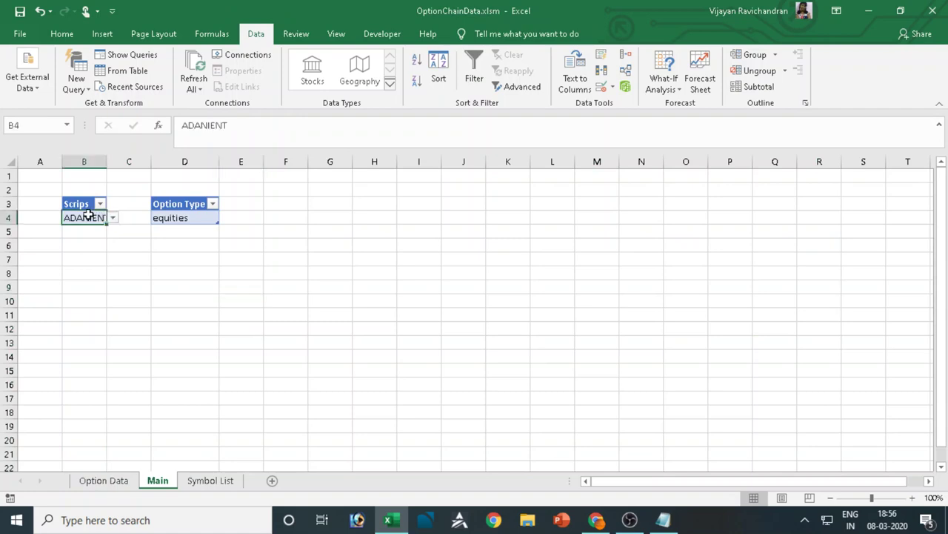
click(112, 217)
scroll(109, 249, up, 3)
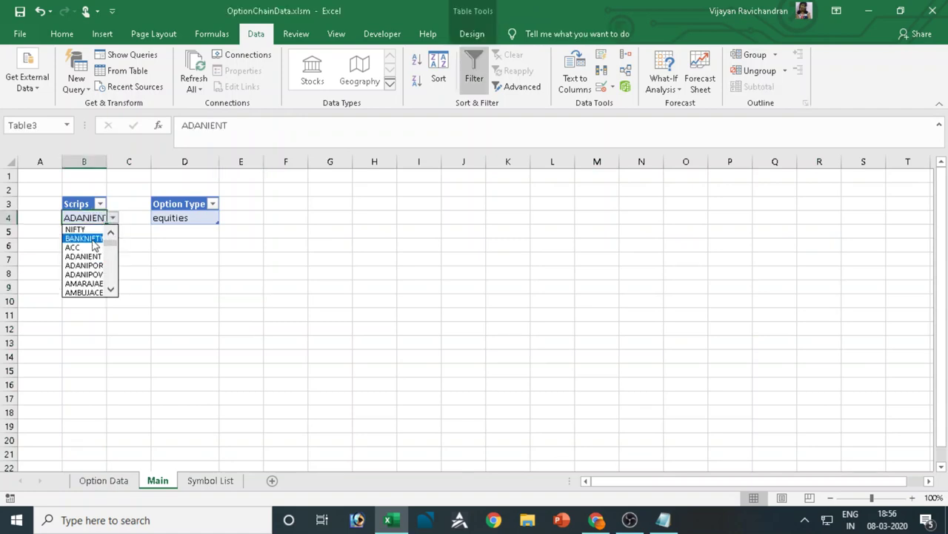
key(Escape)
click(229, 274)
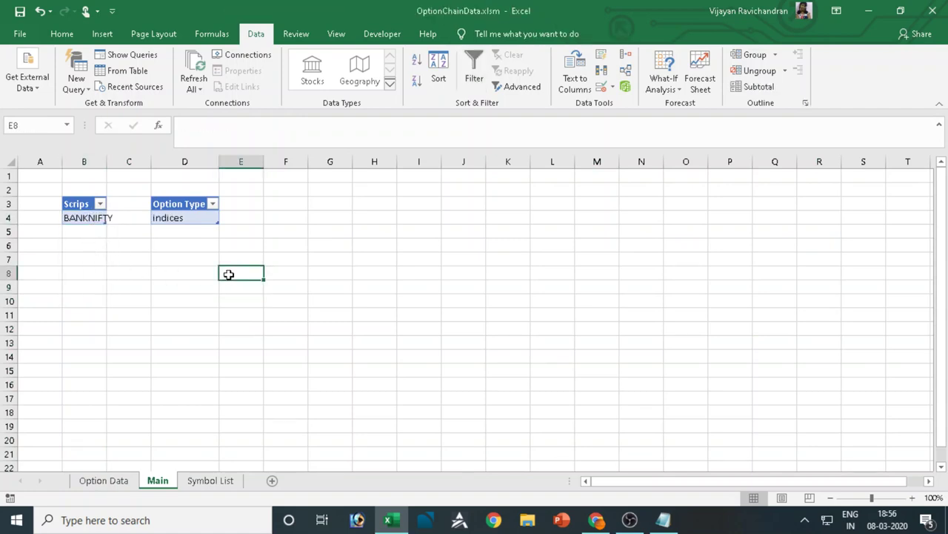
Autofit column B, then record Macro1 running Refresh All
double_click(107, 161)
click(261, 324)
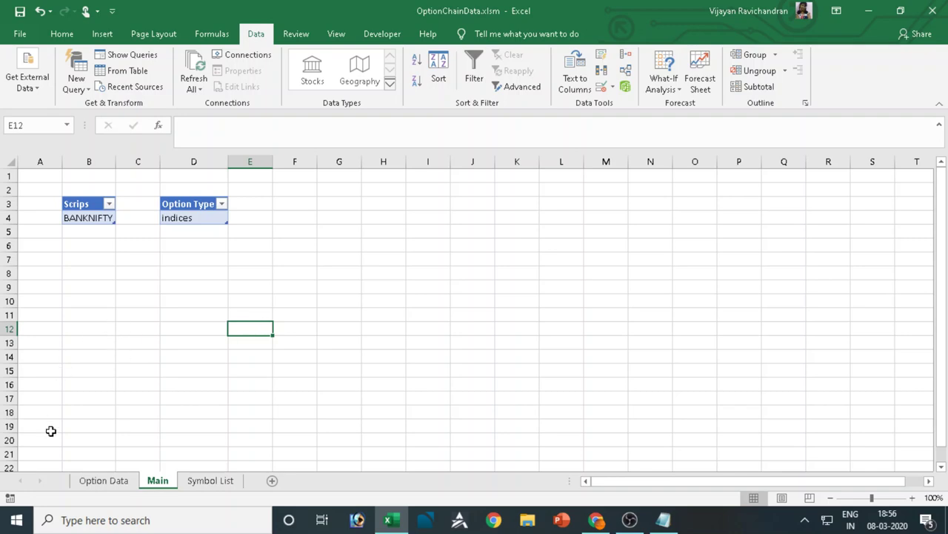
click(9, 499)
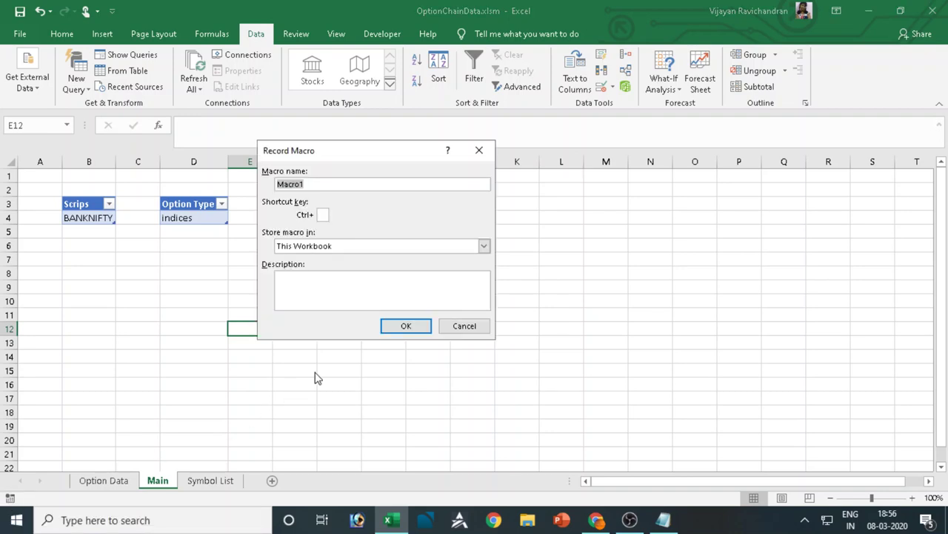
click(406, 326)
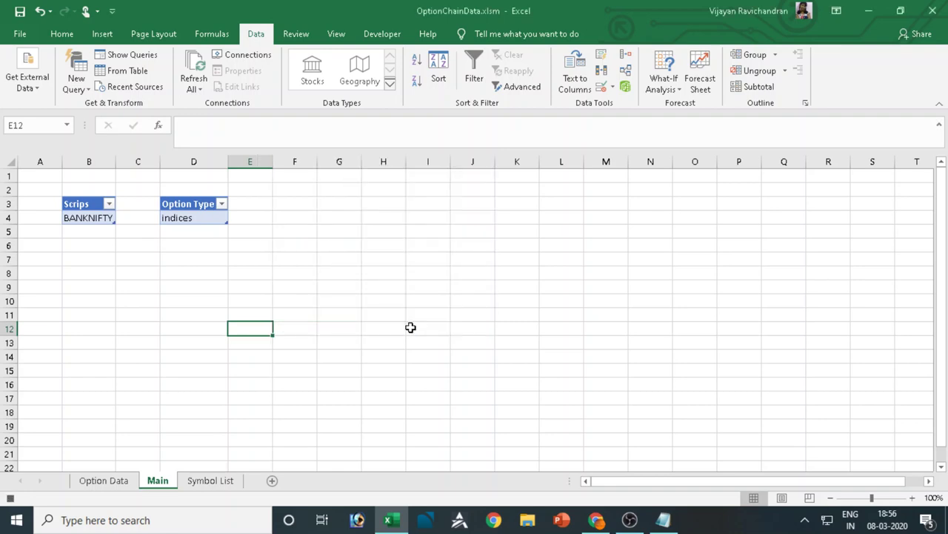
click(201, 72)
Open the View Macros list from the View tab
click(336, 34)
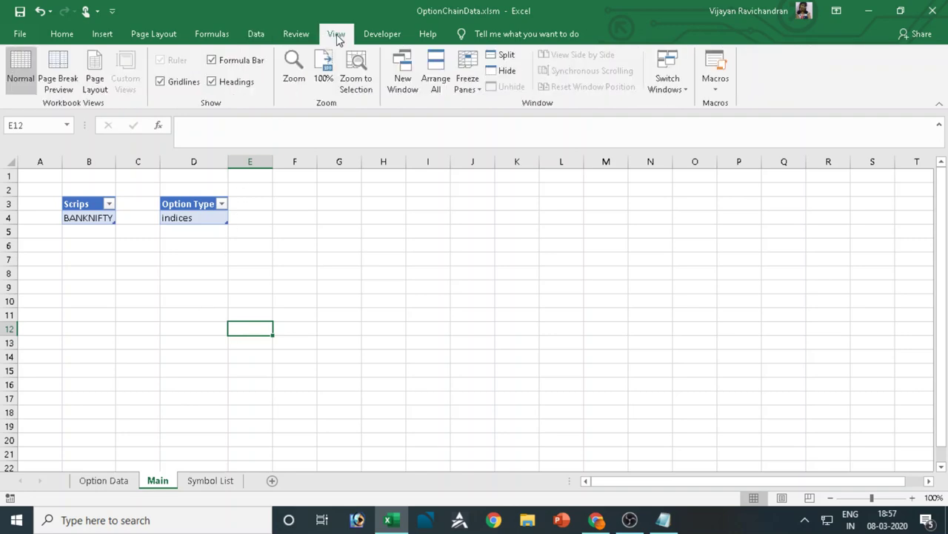
click(715, 88)
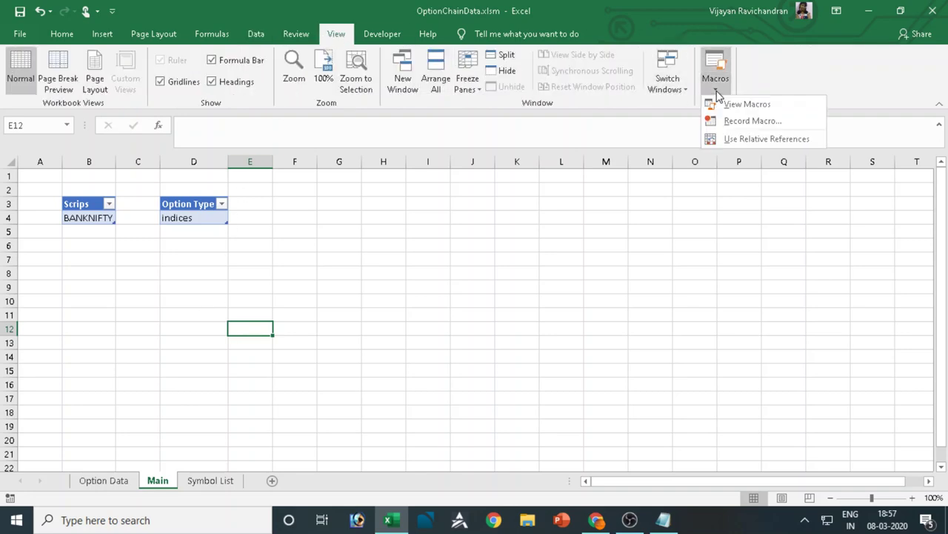
click(726, 103)
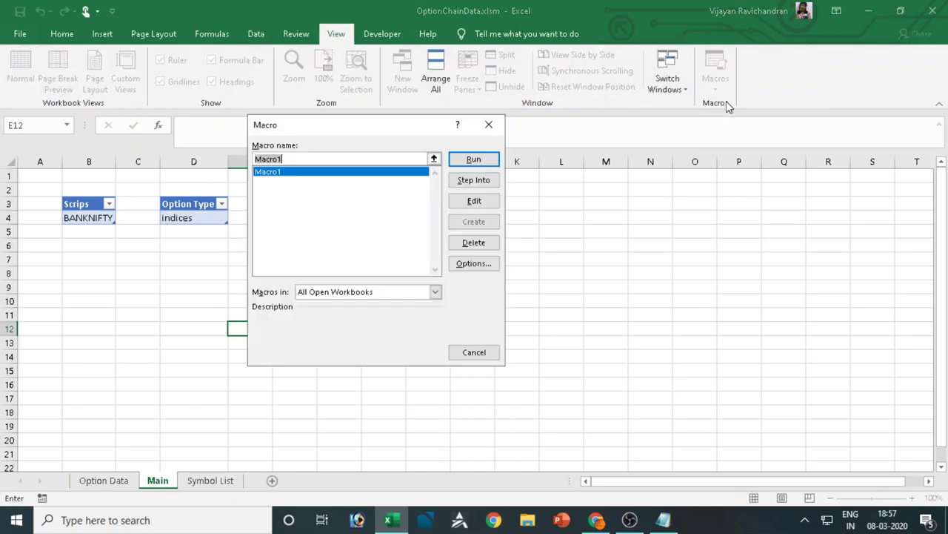
Open Macro1's code, copy its ActiveWorkbook.RefreshAll line, and select the Main sheet object
click(475, 202)
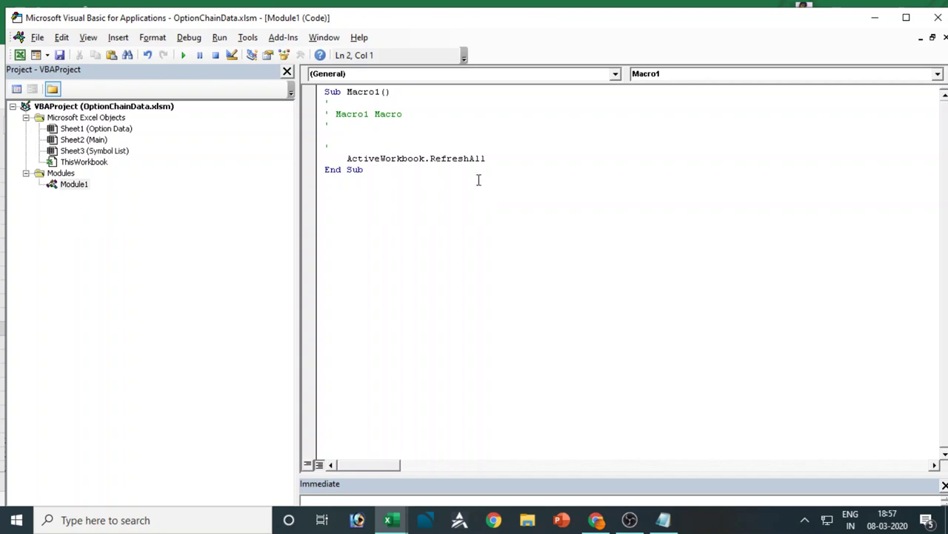
drag(488, 158, 354, 161)
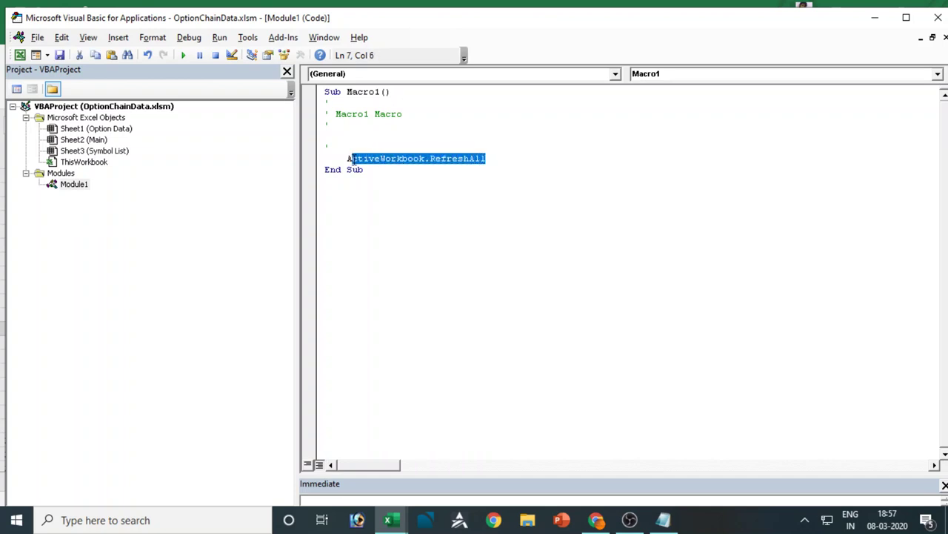
right_click(456, 166)
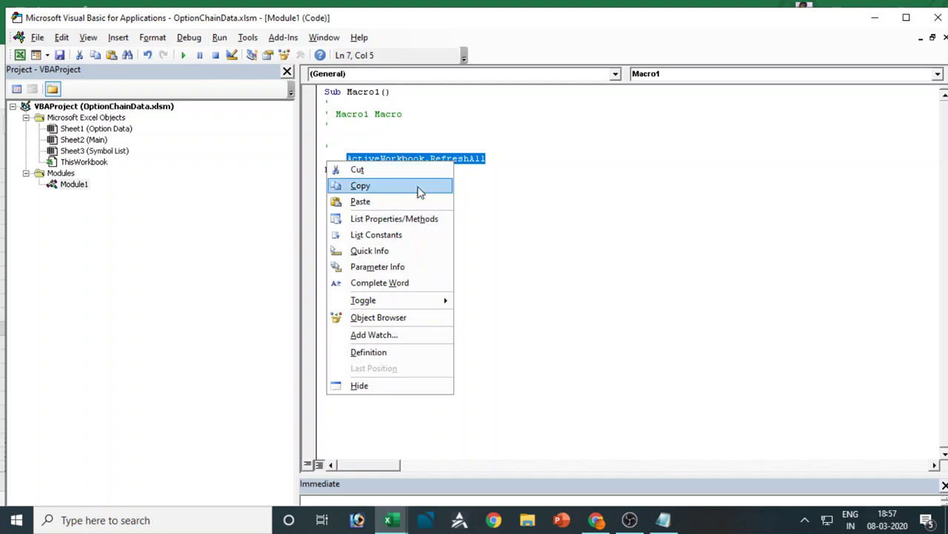
click(419, 187)
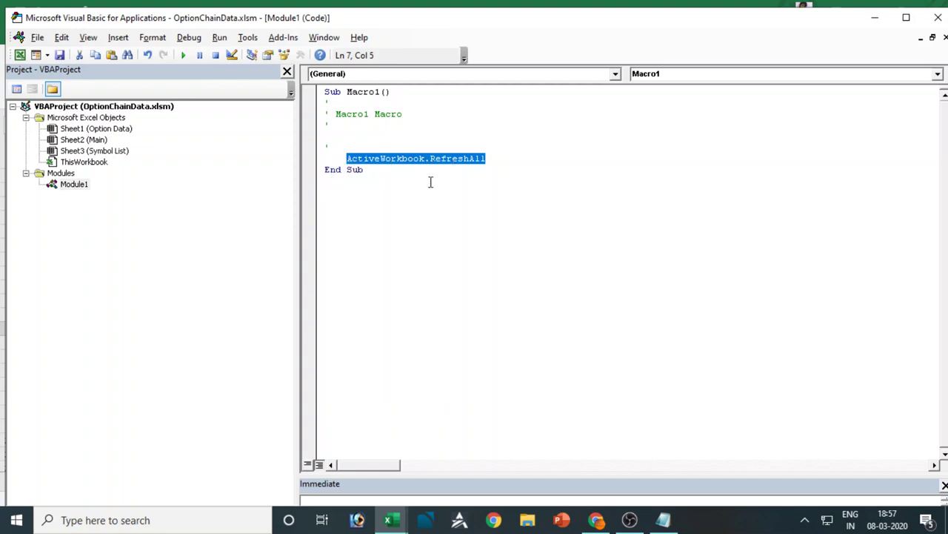
click(101, 142)
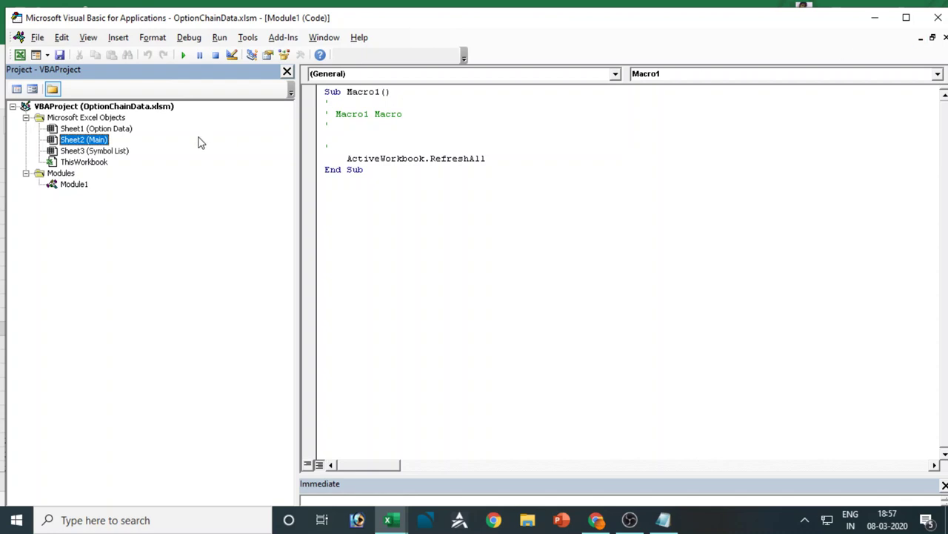
click(109, 152)
Close the VBA editor and return to Excel's Main sheet
click(109, 140)
click(111, 129)
click(938, 17)
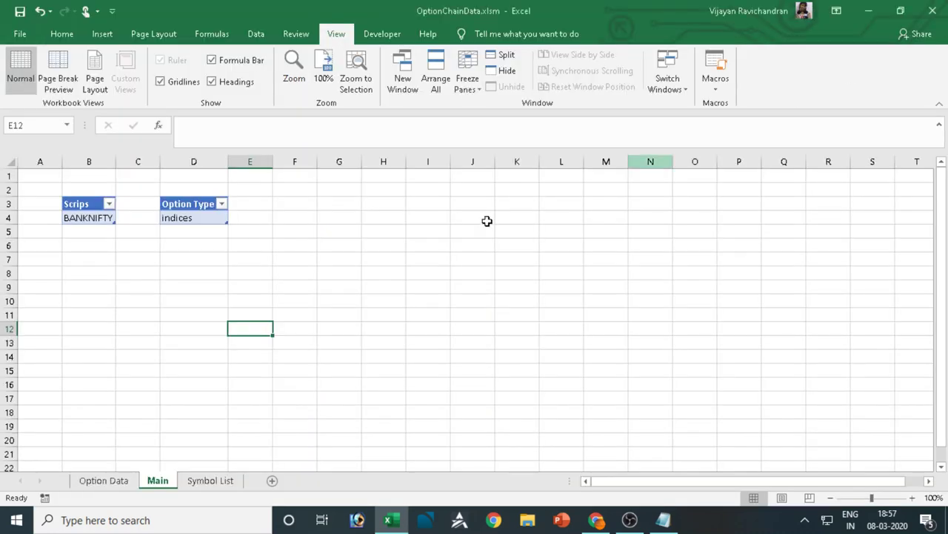
click(115, 481)
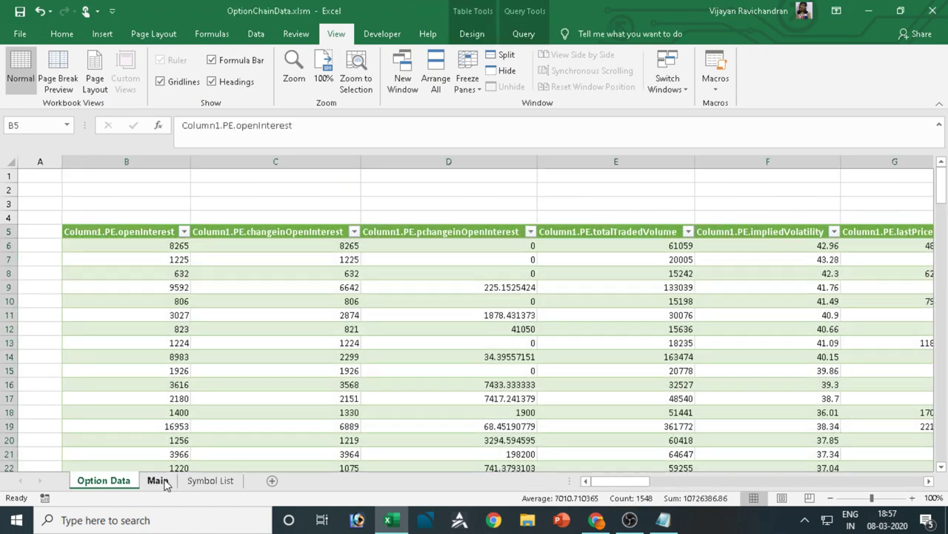
click(166, 482)
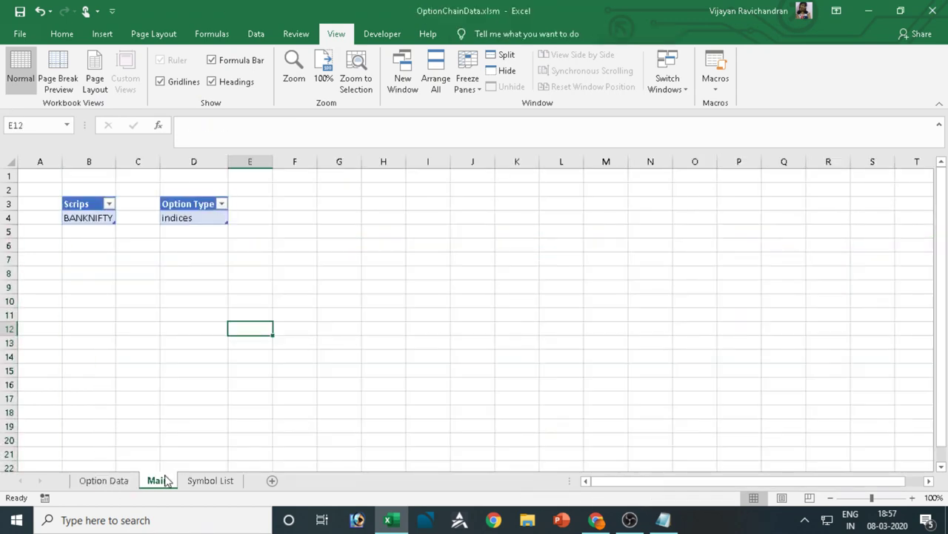
Set Scrips in B4 to NIFTY, then back to BANKNIFTY
click(109, 216)
click(121, 217)
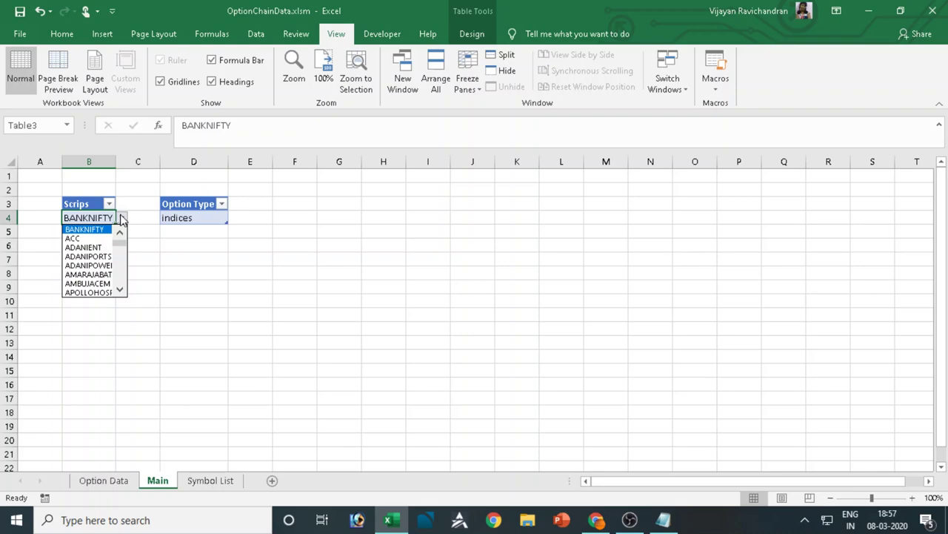
click(119, 232)
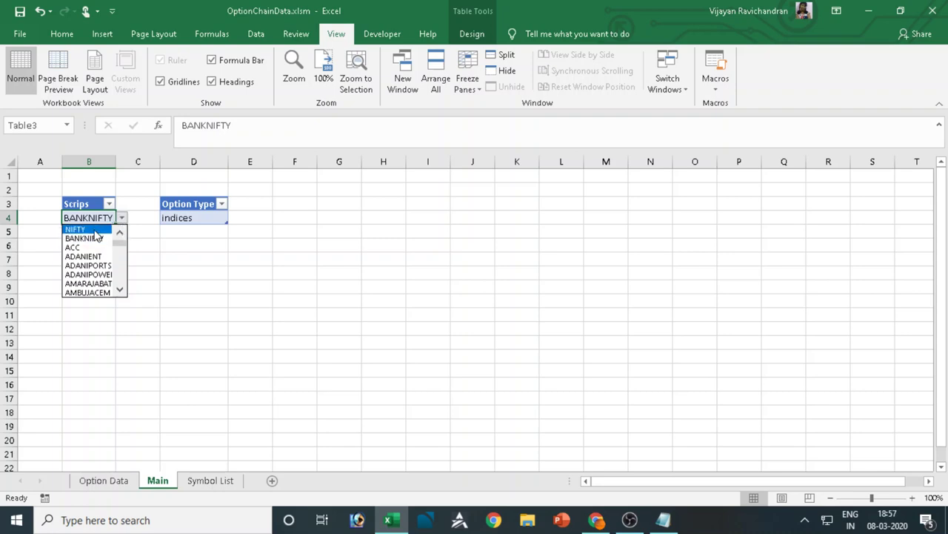
click(93, 229)
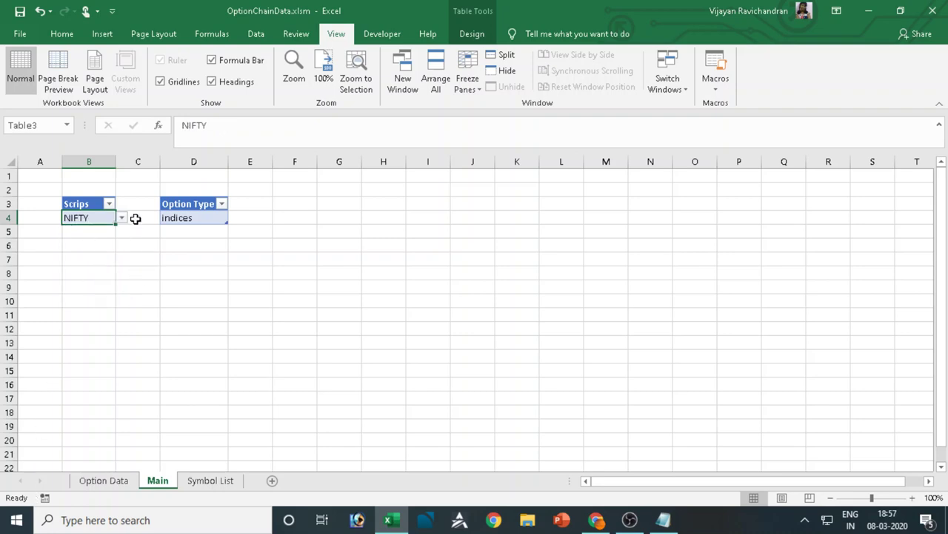
click(122, 217)
click(87, 241)
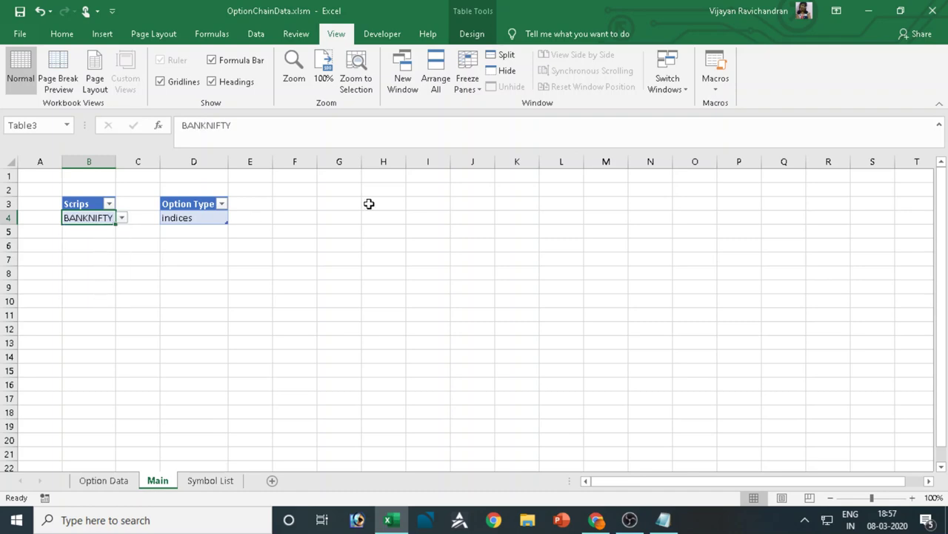
Open Macro1's code for editing from View Macros
click(716, 87)
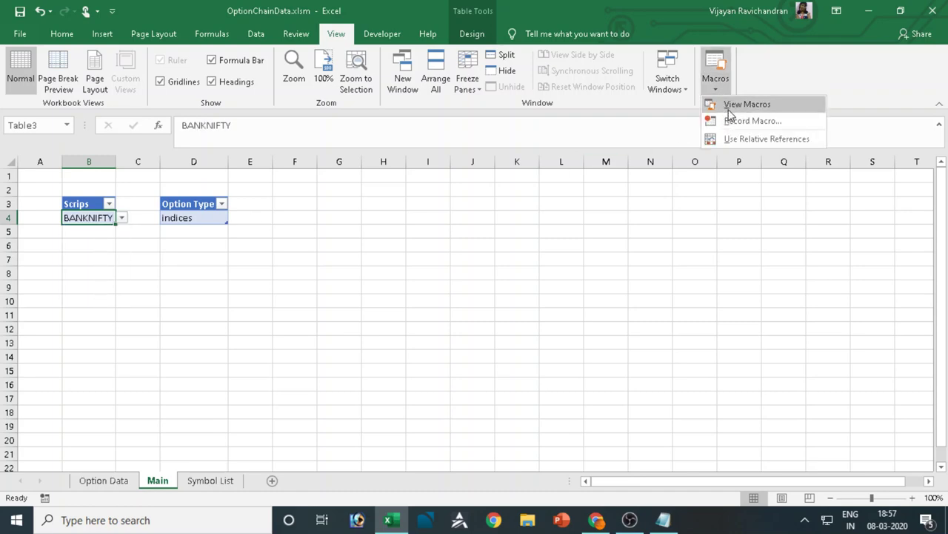
click(729, 107)
click(475, 201)
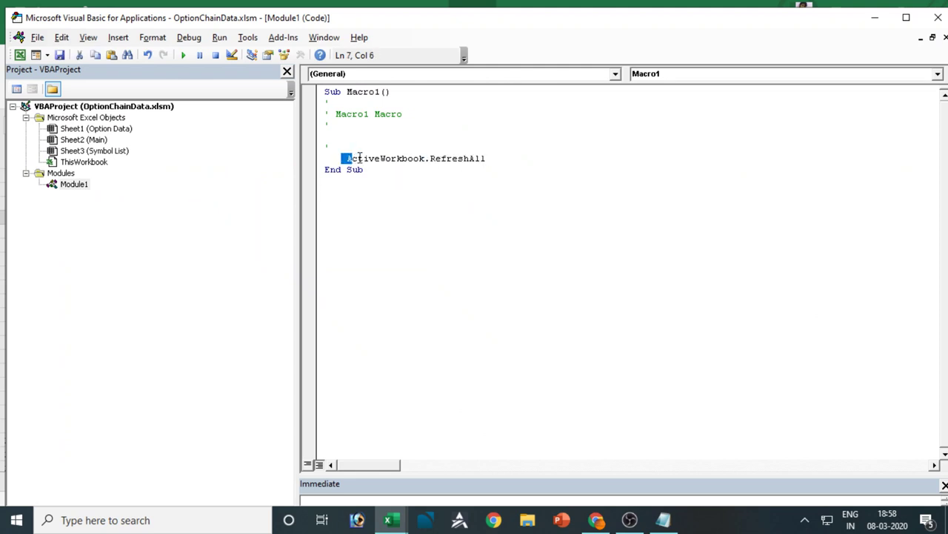
Copy Macro1's ActiveWorkbook.RefreshAll line and select the Main sheet object
click(536, 169)
drag(489, 158, 350, 160)
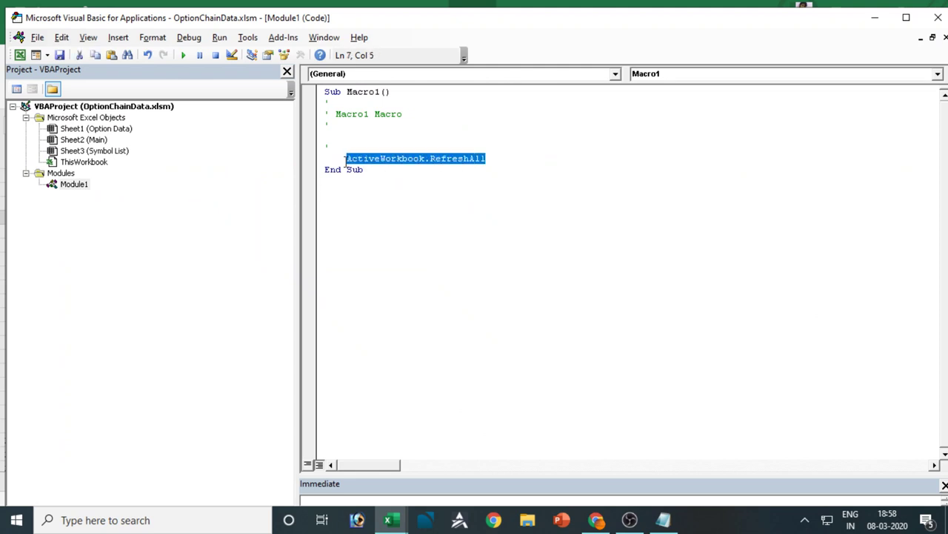
right_click(388, 162)
click(363, 186)
click(89, 140)
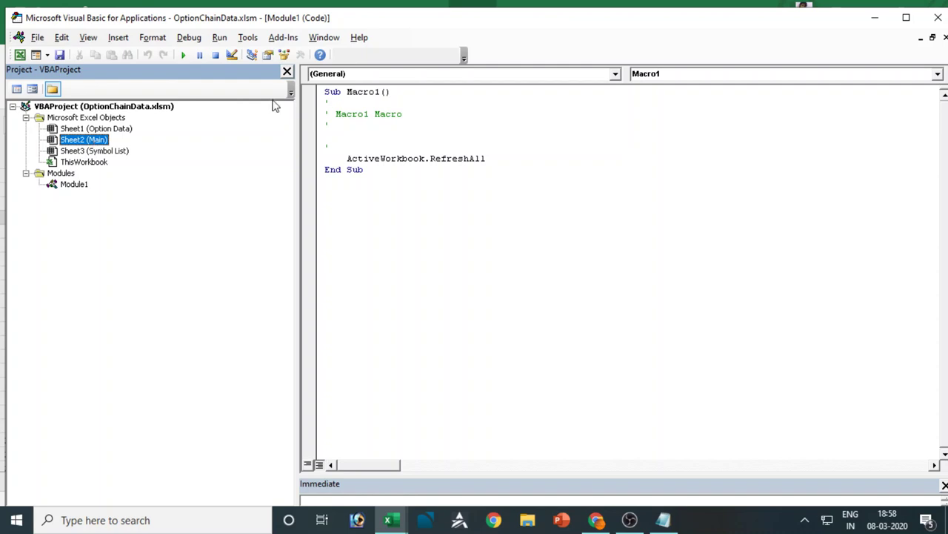
Browse the module's object and procedure dropdowns without changing them
click(615, 75)
click(616, 74)
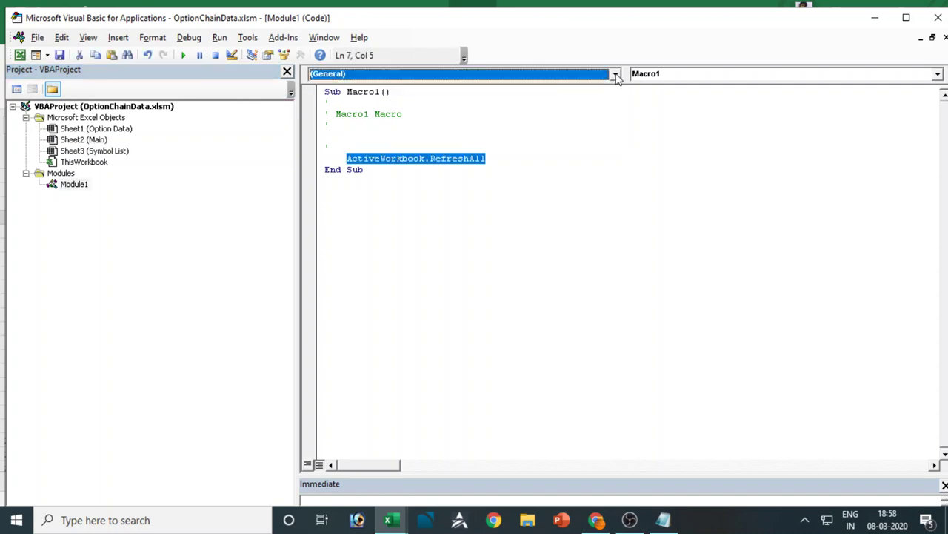
click(616, 75)
click(592, 86)
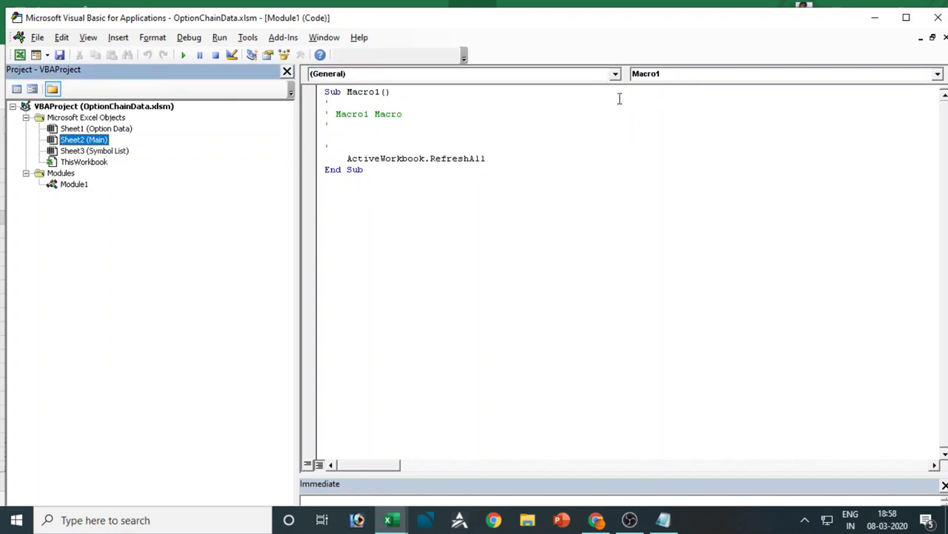
click(610, 77)
click(611, 77)
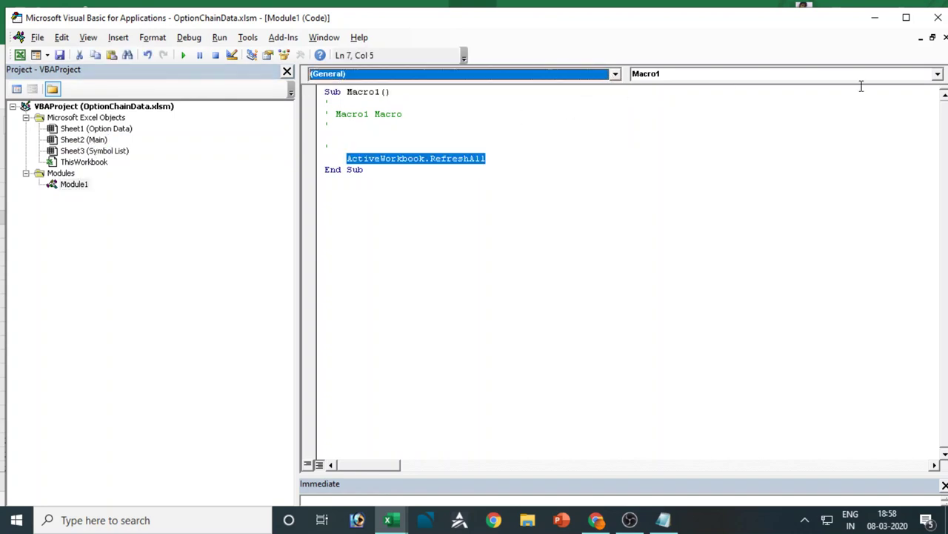
click(939, 74)
click(822, 180)
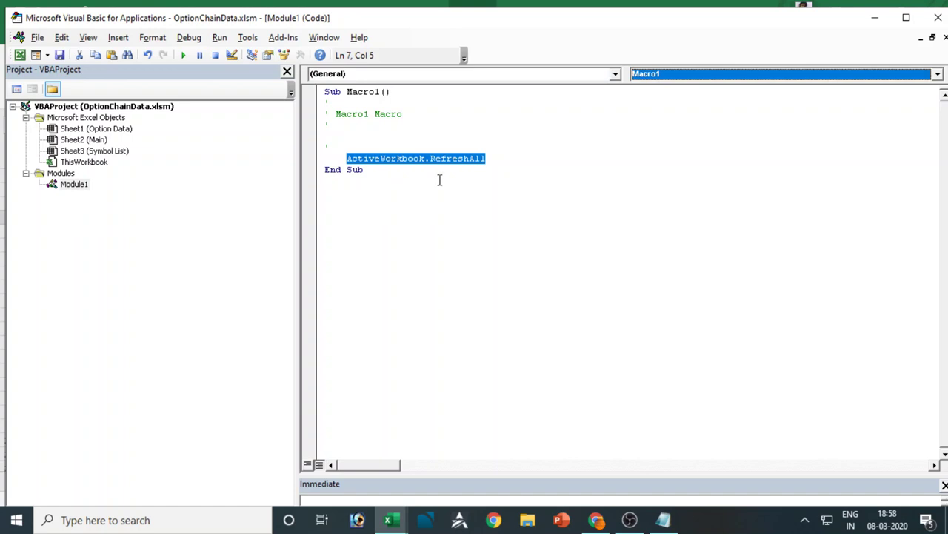
click(439, 180)
Browse the Project tree's sheets, ThisWorkbook and Module1, then close the VBA editor
click(98, 129)
click(97, 141)
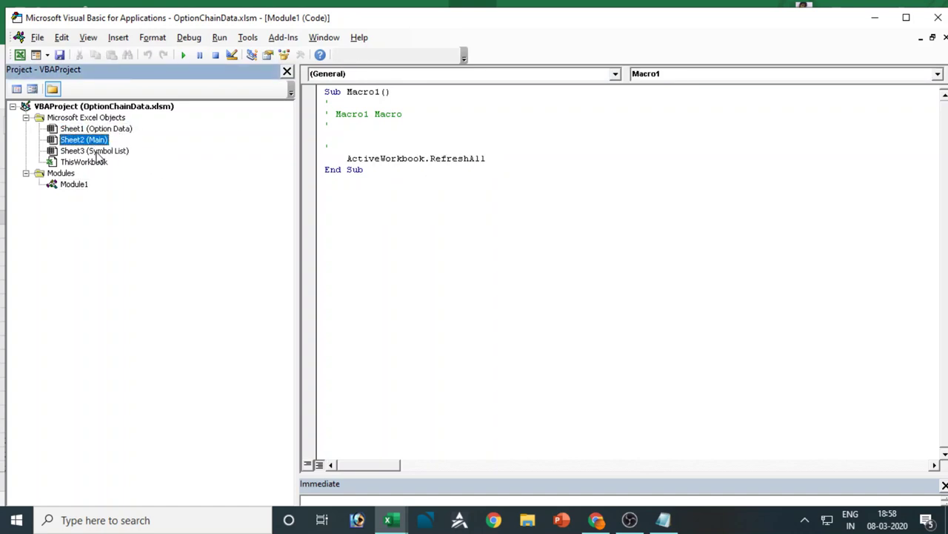
click(97, 151)
click(95, 162)
click(89, 140)
click(78, 184)
click(83, 141)
click(616, 74)
click(618, 77)
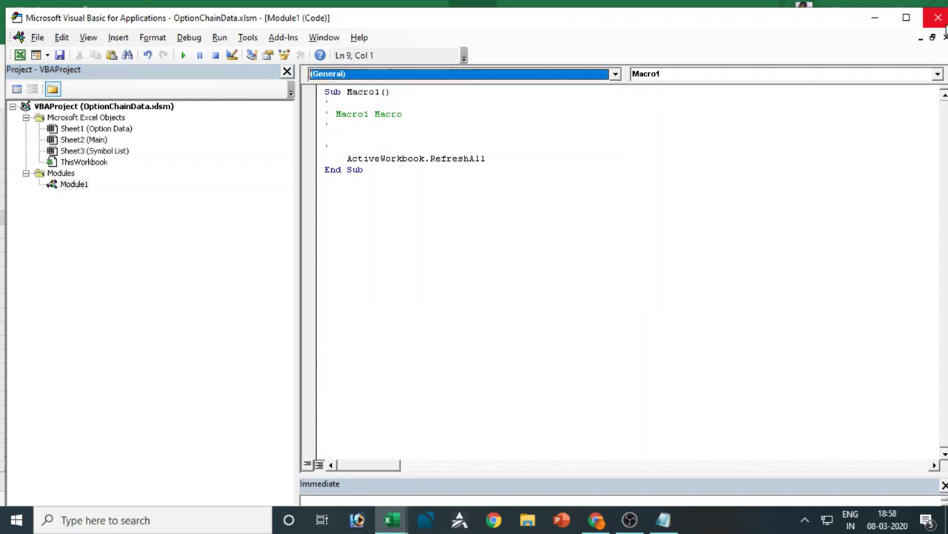
click(939, 19)
click(263, 314)
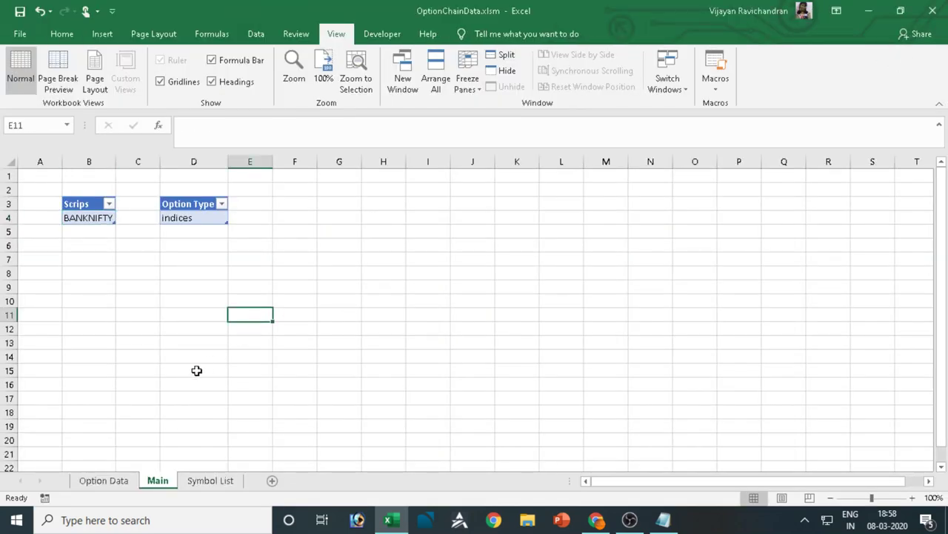
Delete Macro1 from the workbook
click(729, 87)
click(745, 103)
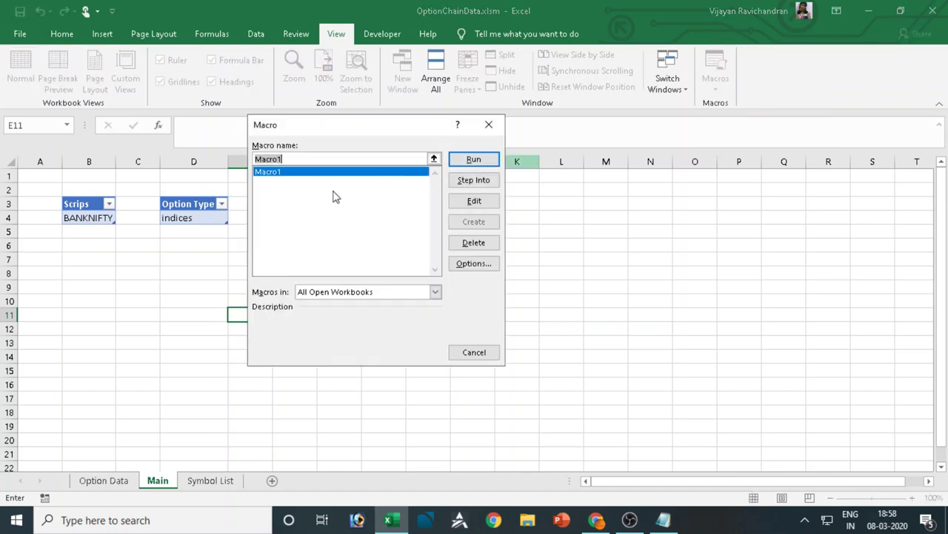
click(474, 243)
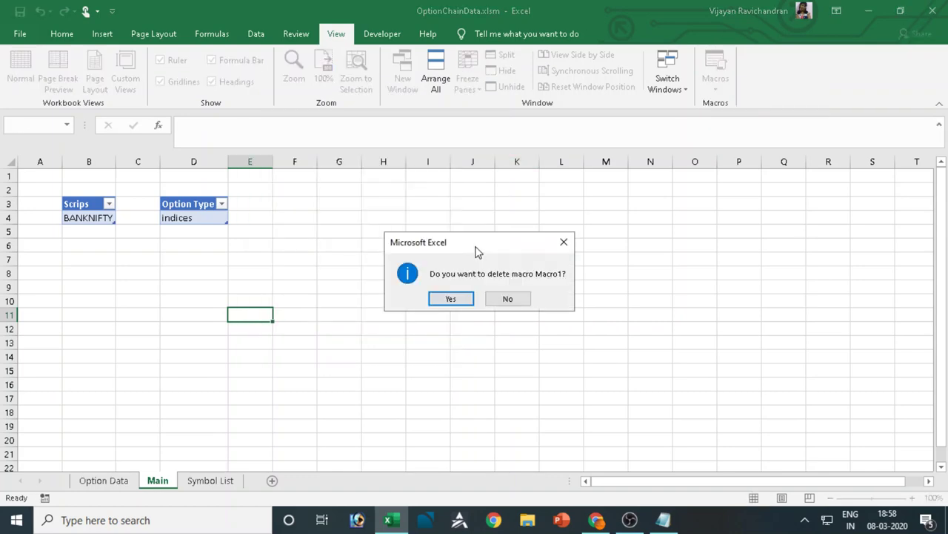
click(451, 298)
click(352, 259)
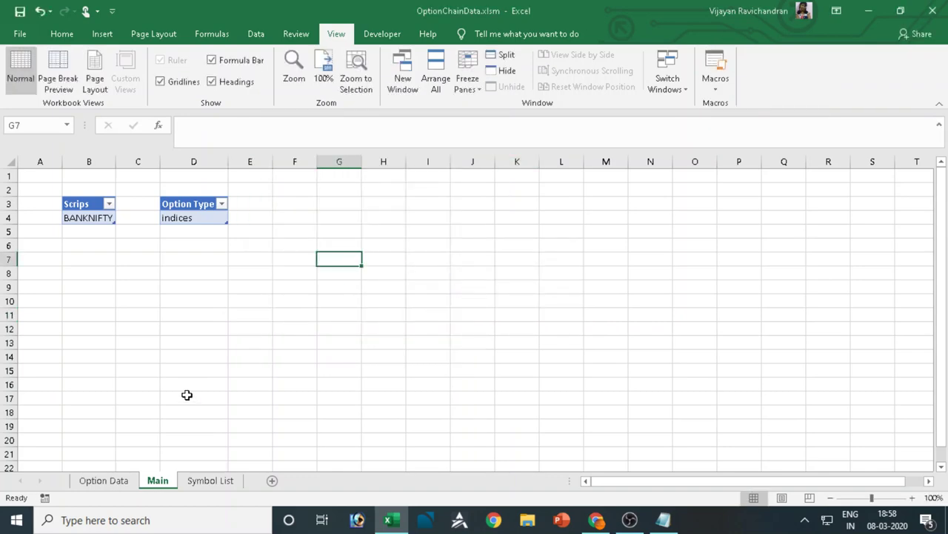
Check the Option Data sheet, then show the Queries pane on Main
click(104, 480)
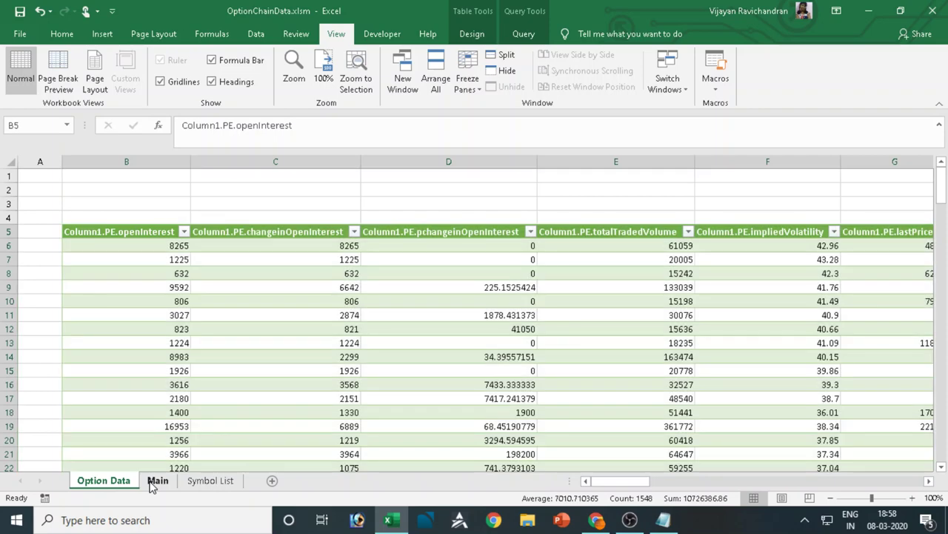
click(154, 480)
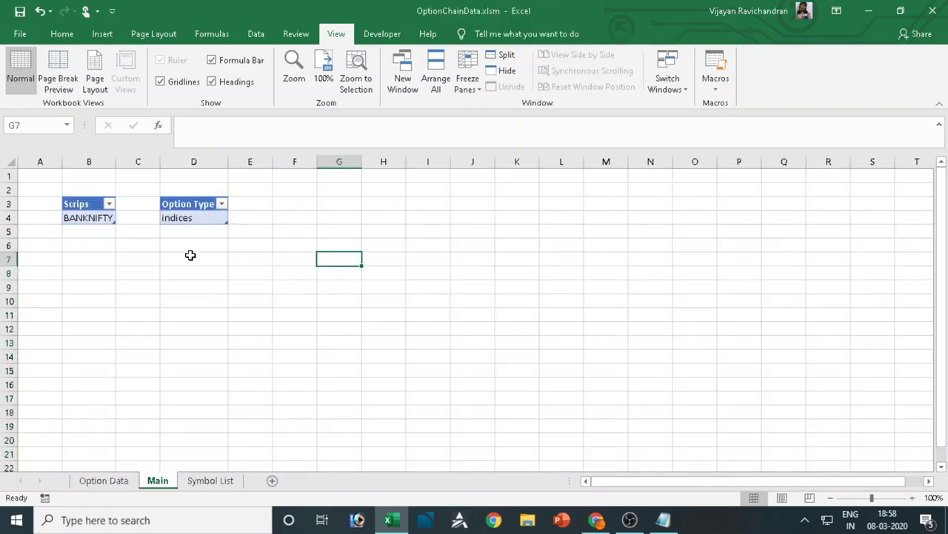
click(104, 215)
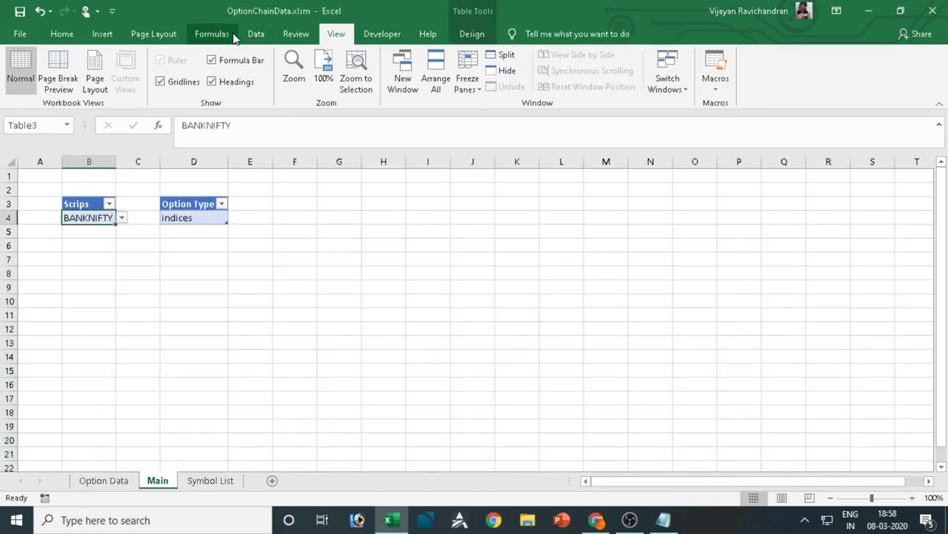
click(256, 34)
click(144, 57)
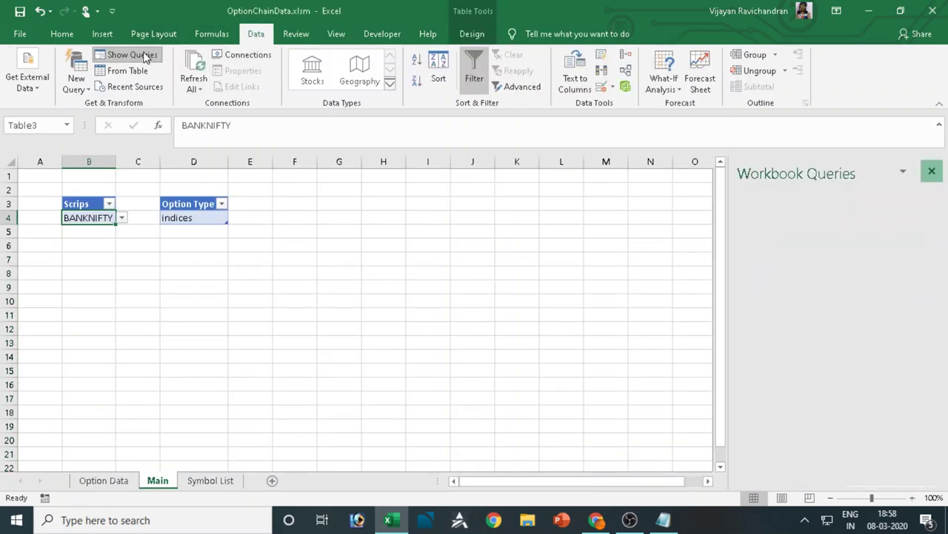
Set Scrips in B4 to NIFTY and refresh all queries
click(121, 218)
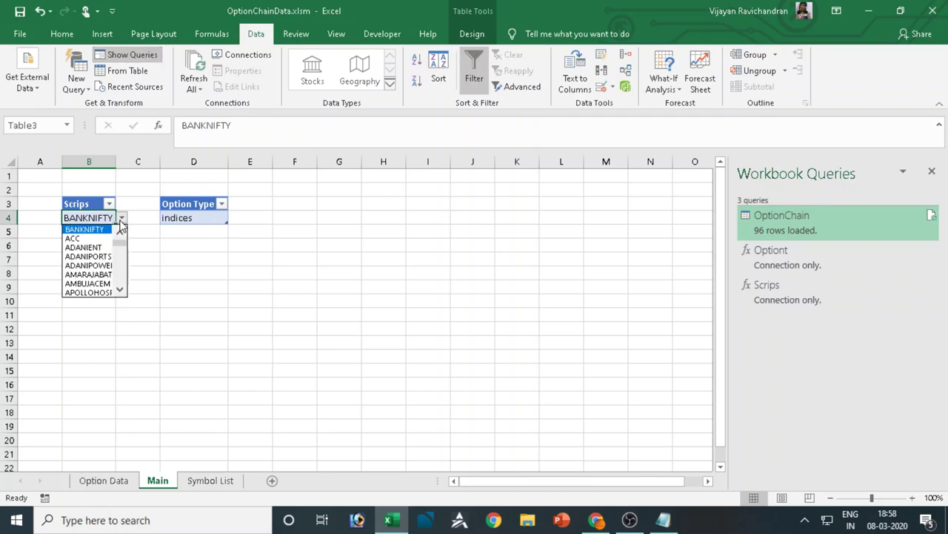
scroll(121, 237, up, 1)
click(86, 229)
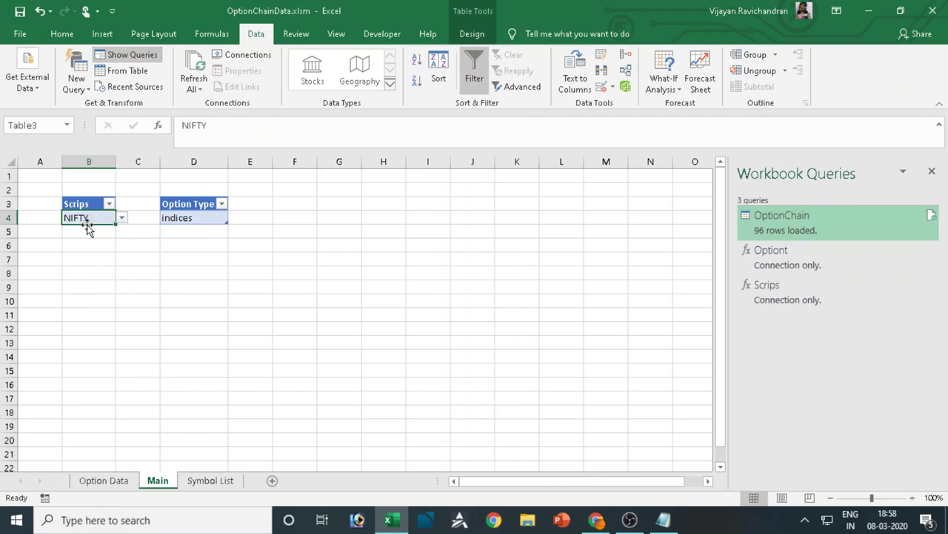
click(191, 63)
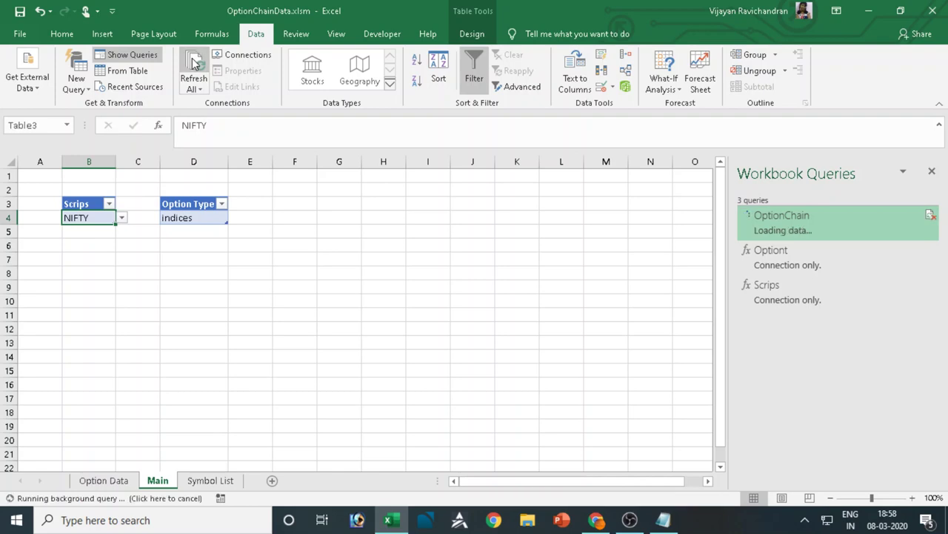
click(279, 243)
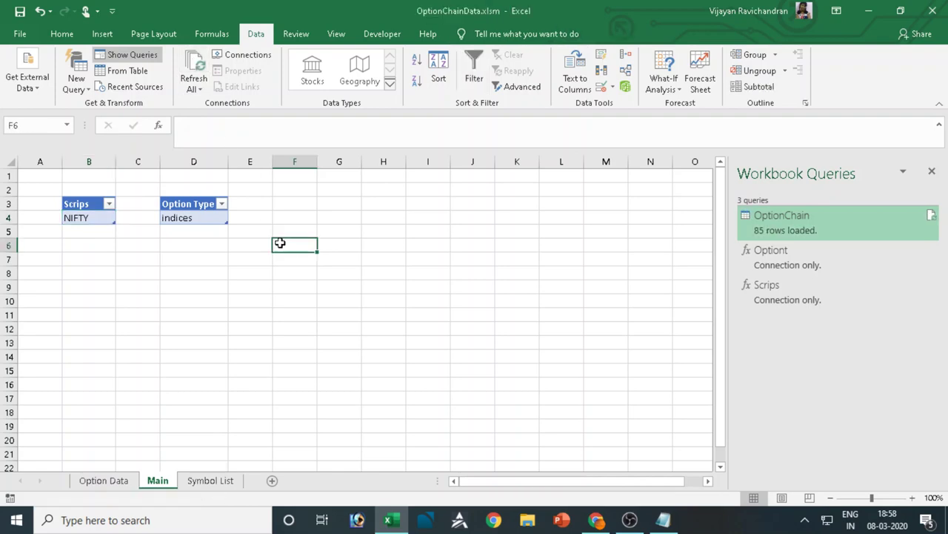
click(193, 338)
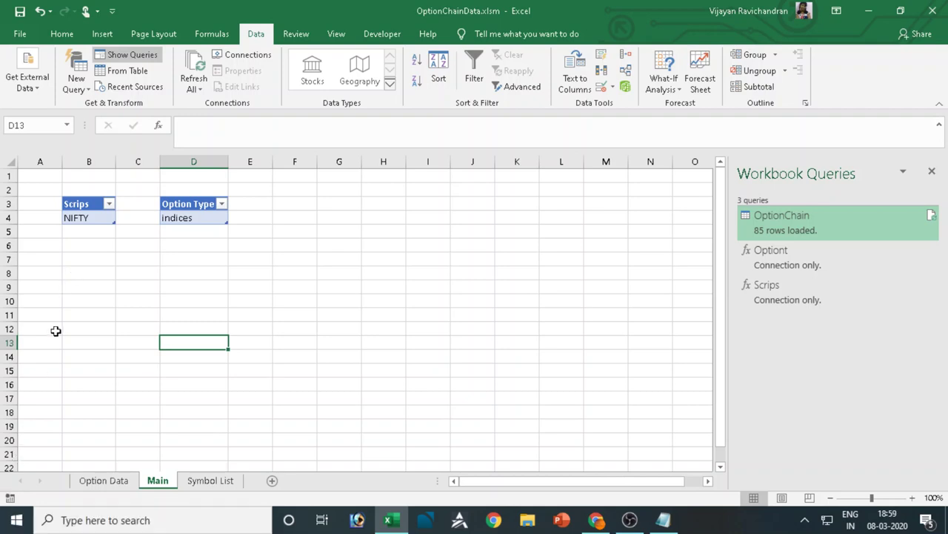
Record Macro2 that picks BANKNIFTY in B4 and runs Refresh All
click(11, 498)
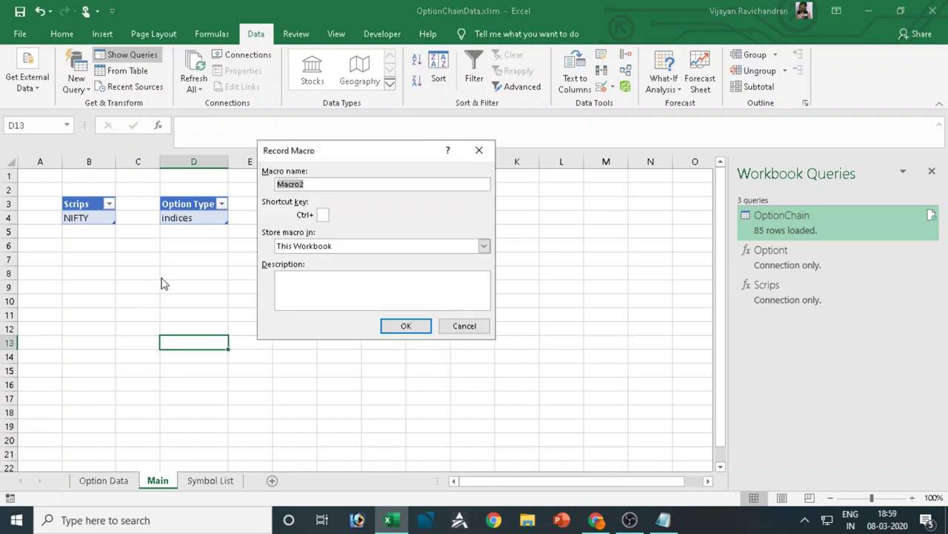
click(406, 326)
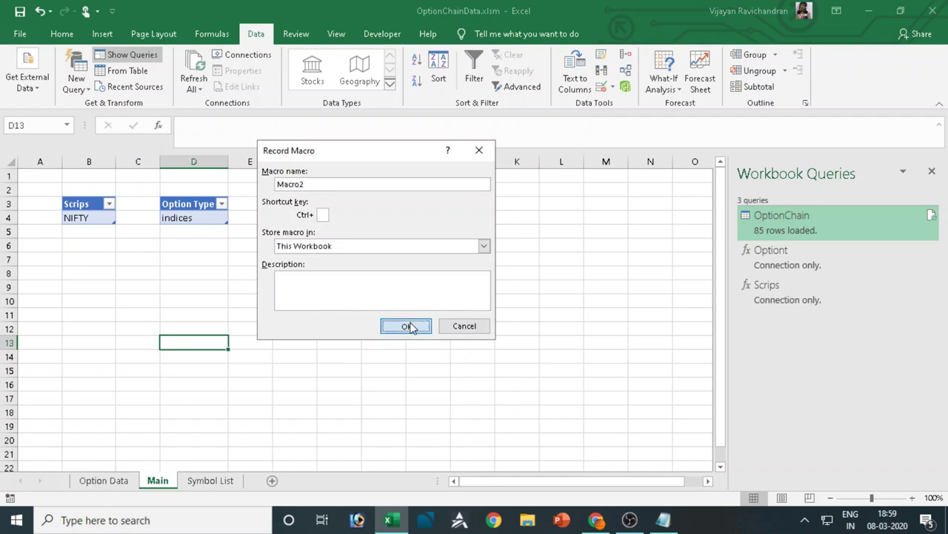
click(103, 216)
click(121, 217)
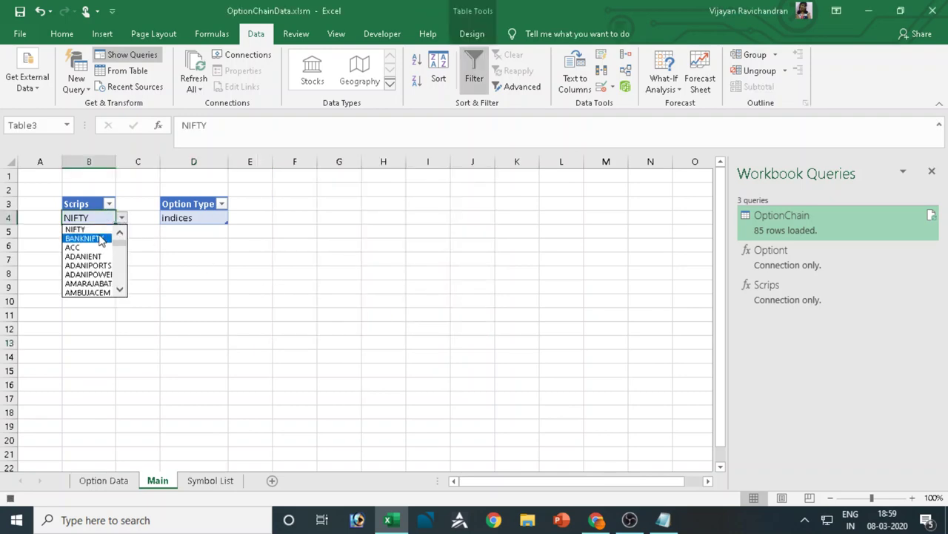
click(98, 235)
click(196, 66)
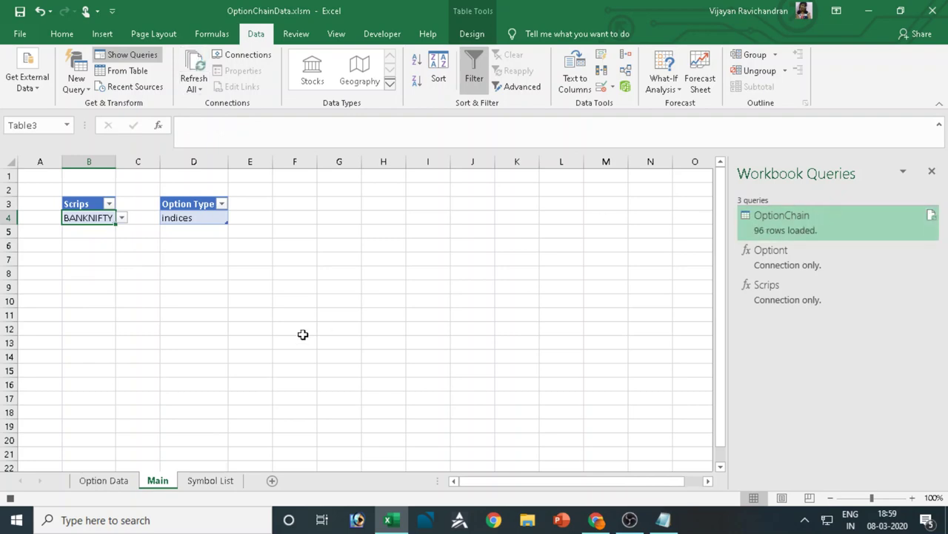
click(16, 496)
Open Macro2's code to inspect it, then close the editor
click(337, 34)
click(715, 83)
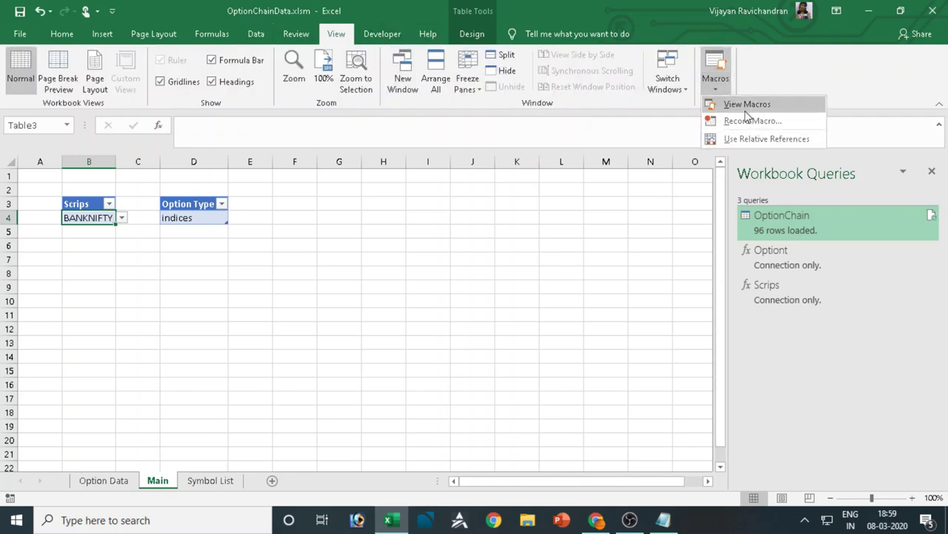
click(746, 110)
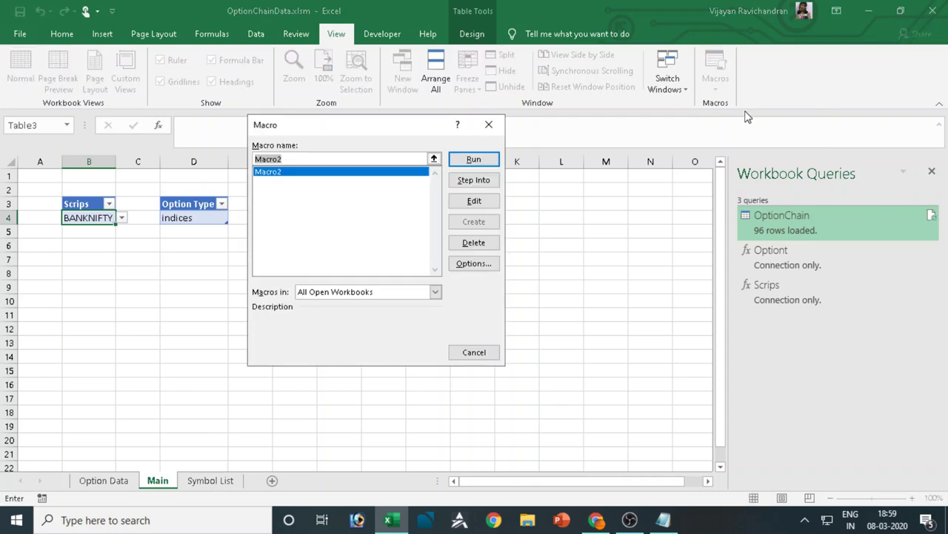
click(482, 201)
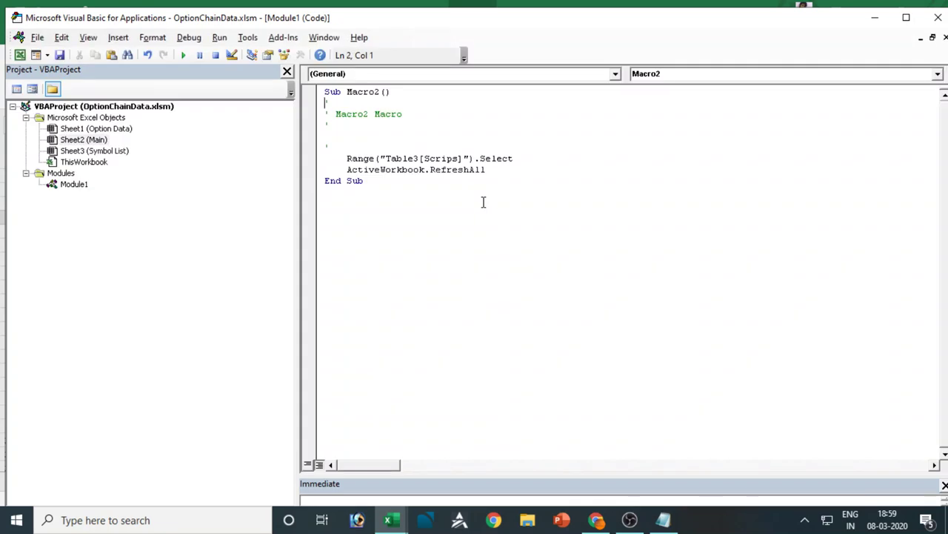
click(938, 17)
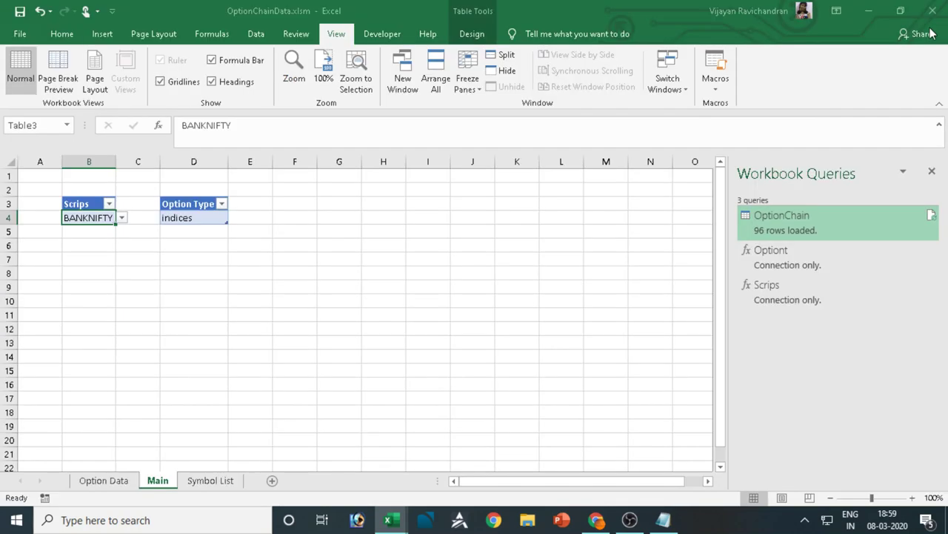
Review Macro2's code once more, then delete Macro2
click(717, 93)
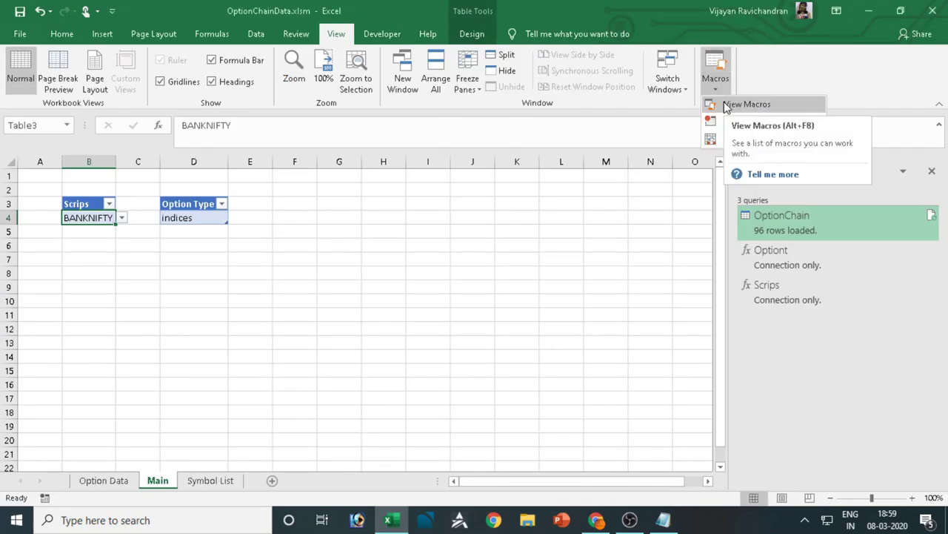
click(734, 104)
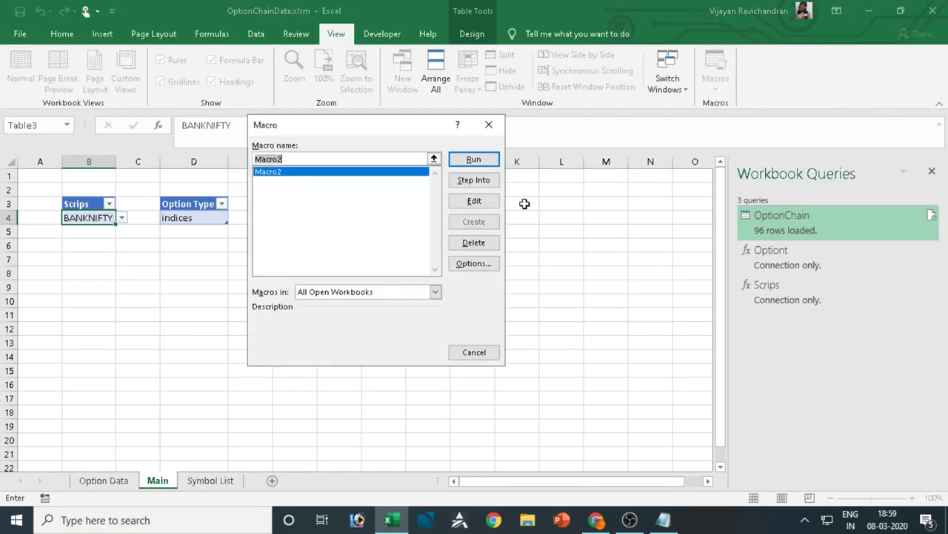
click(473, 202)
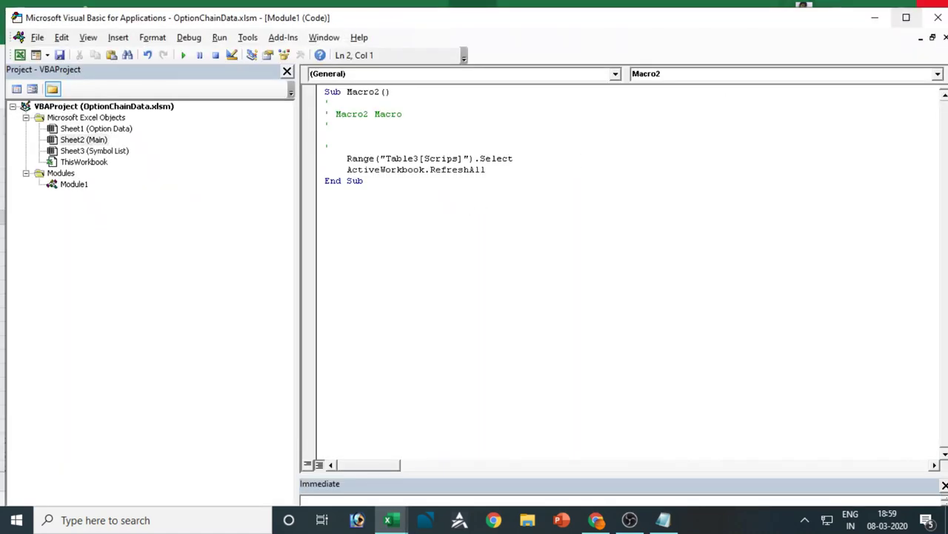
click(938, 17)
click(716, 74)
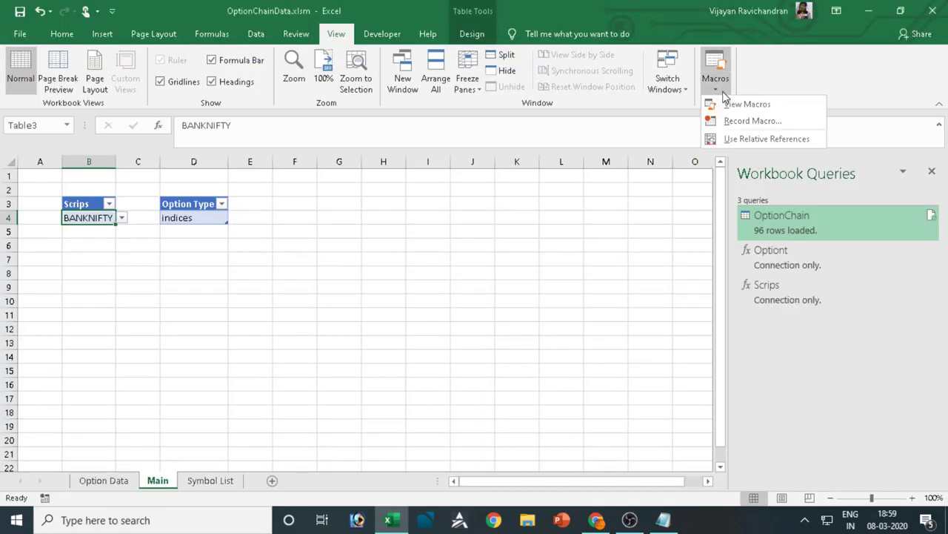
click(734, 105)
click(468, 241)
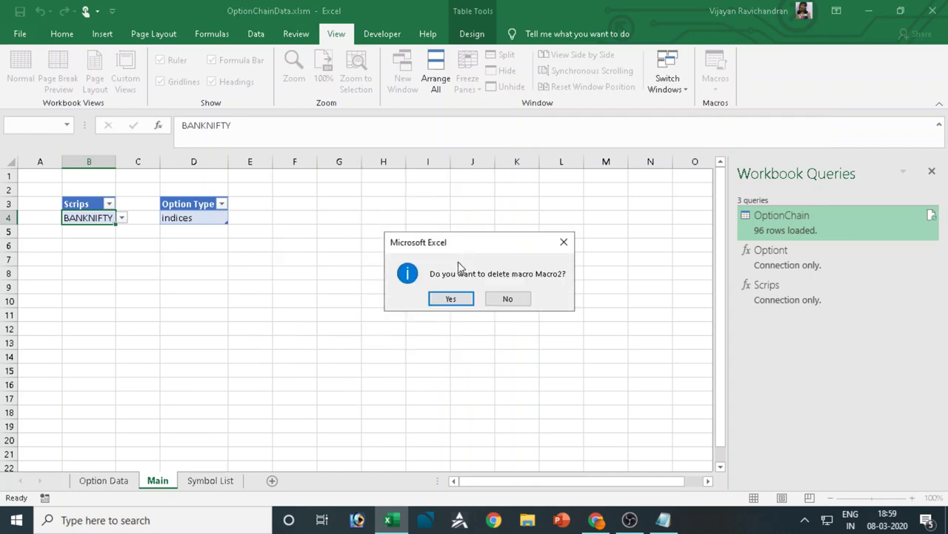
click(452, 297)
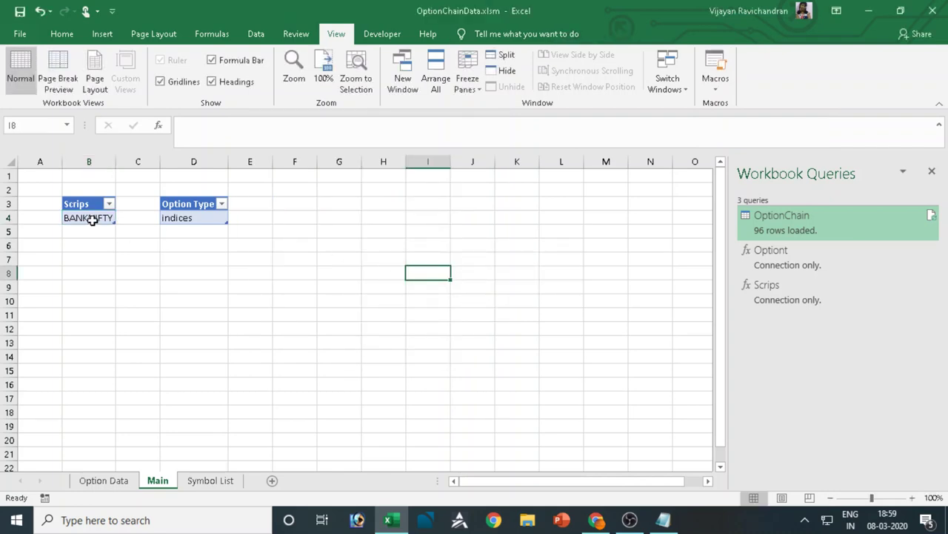
Set Scrips to NIFTY, refresh all, and view the Option Data chain
click(121, 218)
scroll(111, 233, up, 1)
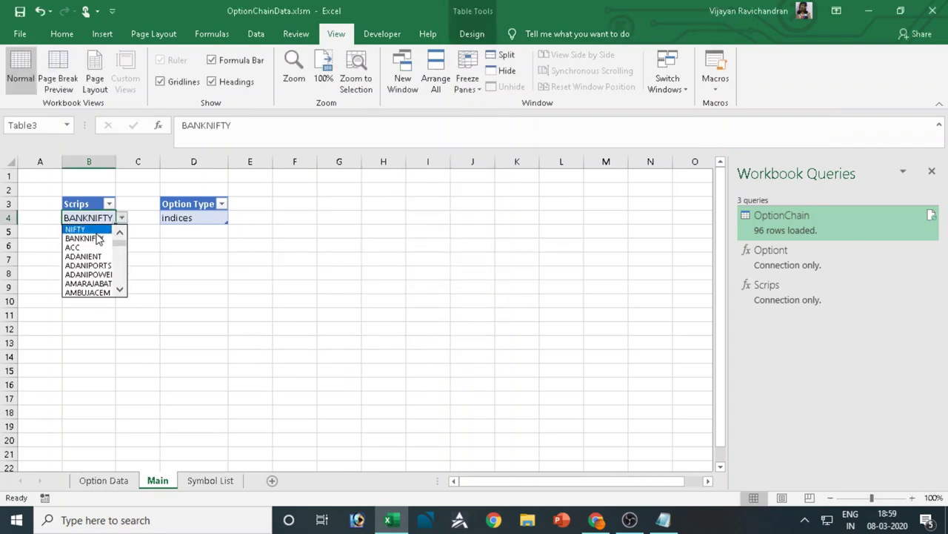
click(95, 231)
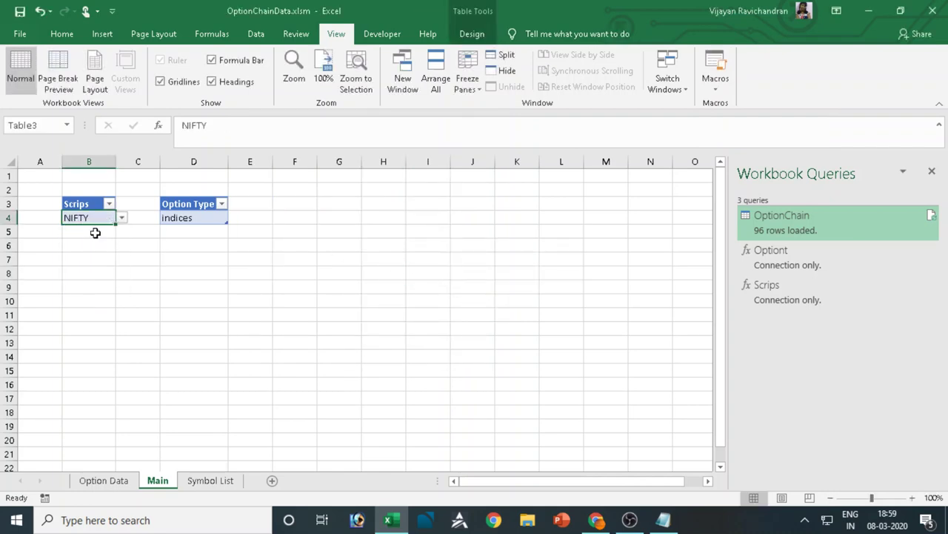
click(263, 35)
click(199, 70)
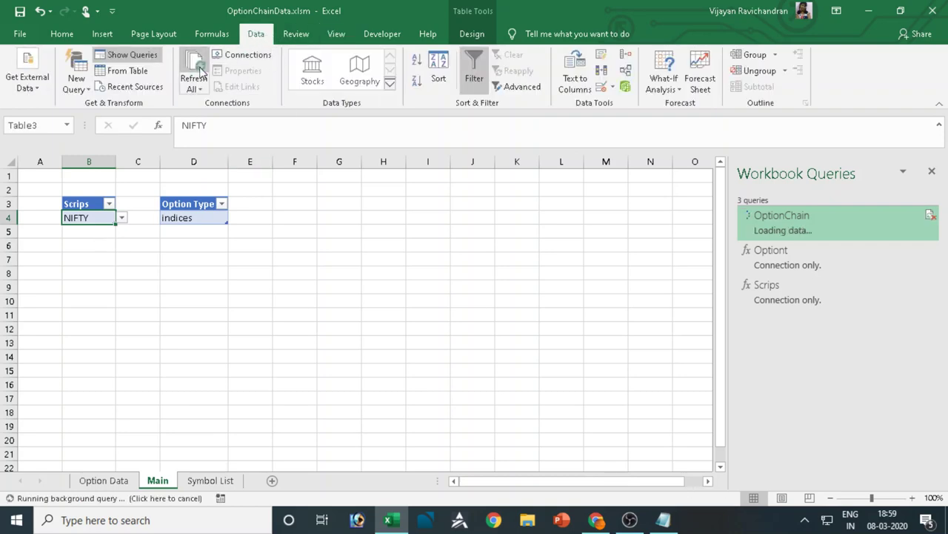
click(111, 483)
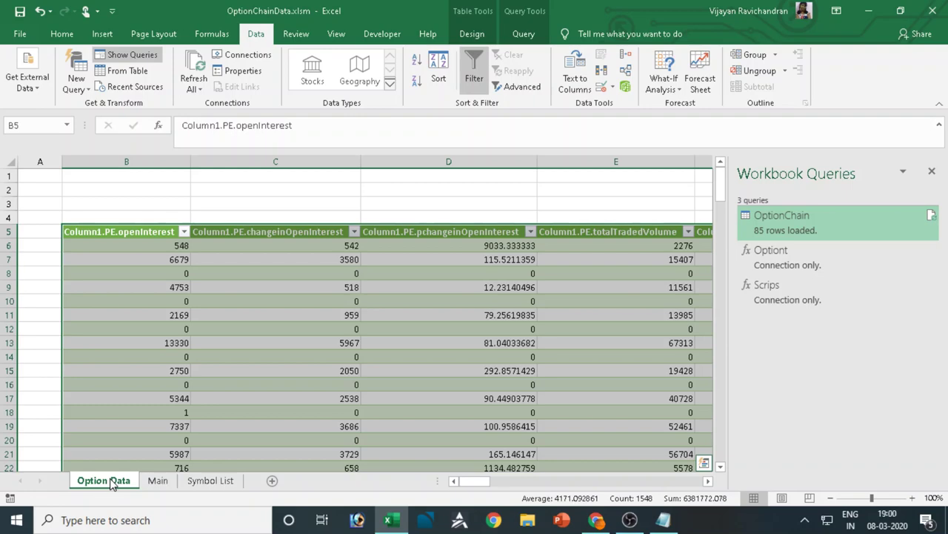
Return to Main and set Scrips in B4 back to BANKNIFTY
click(159, 482)
click(193, 299)
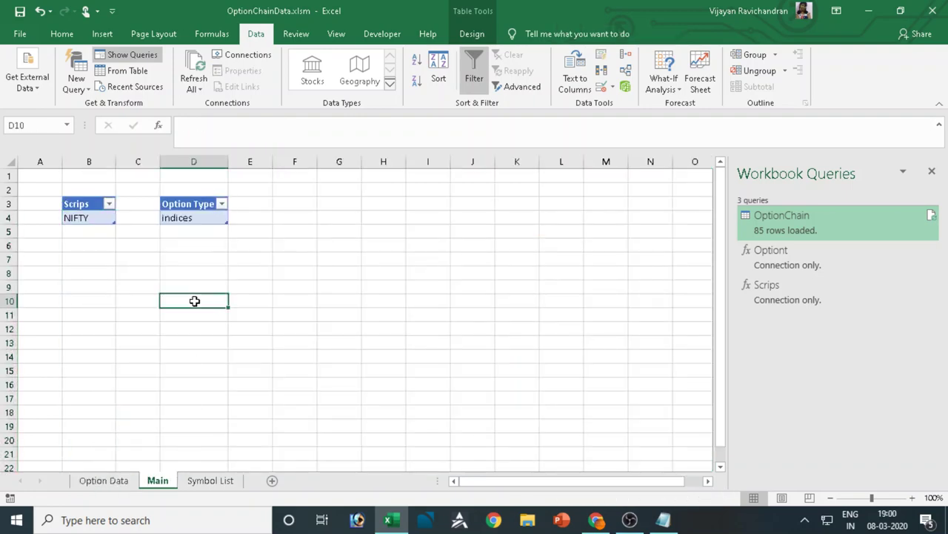
click(100, 218)
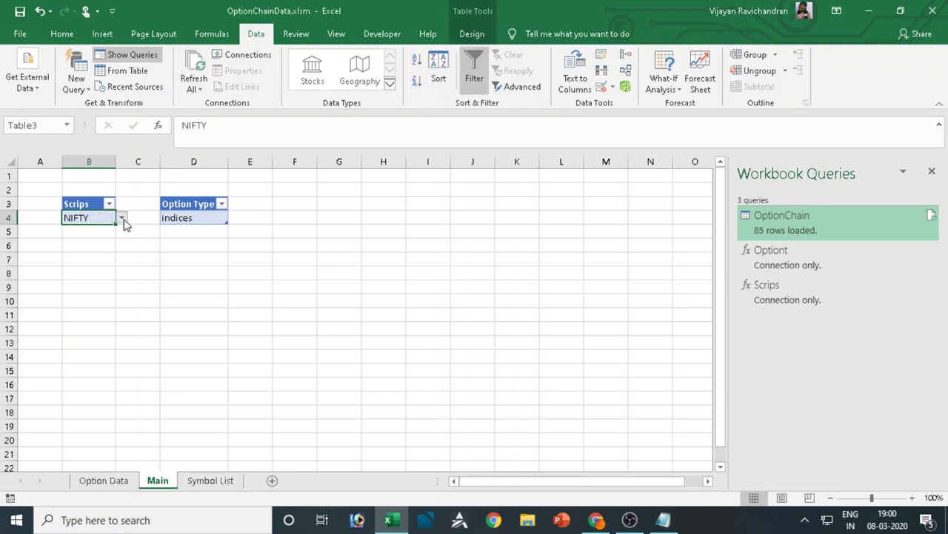
click(122, 217)
click(102, 237)
Record Macro3, stored in This Workbook, that runs Data > Refresh All
click(130, 258)
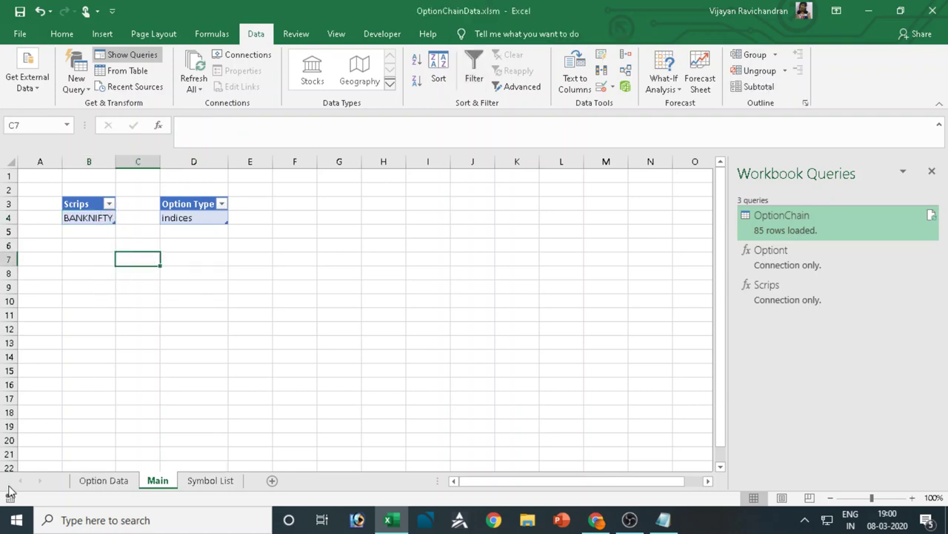
click(10, 495)
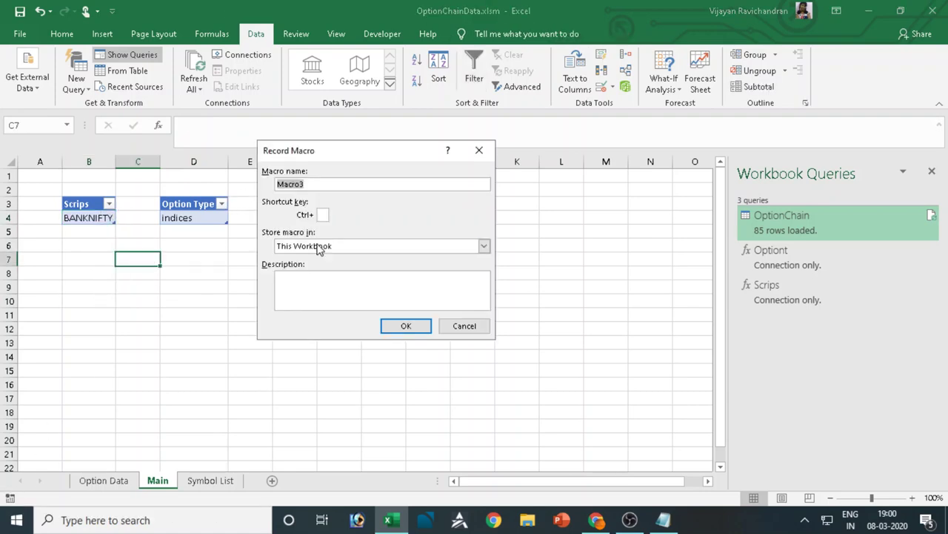
click(404, 331)
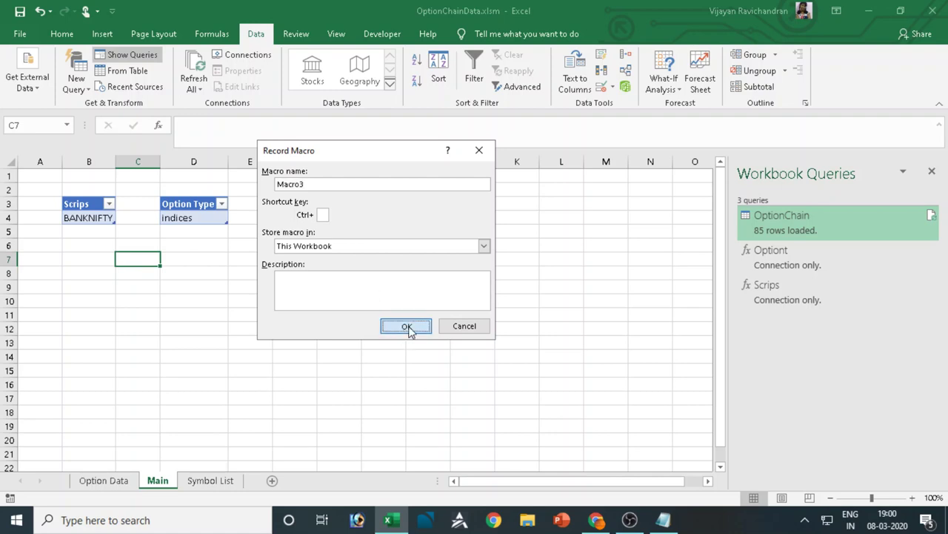
click(483, 246)
click(467, 276)
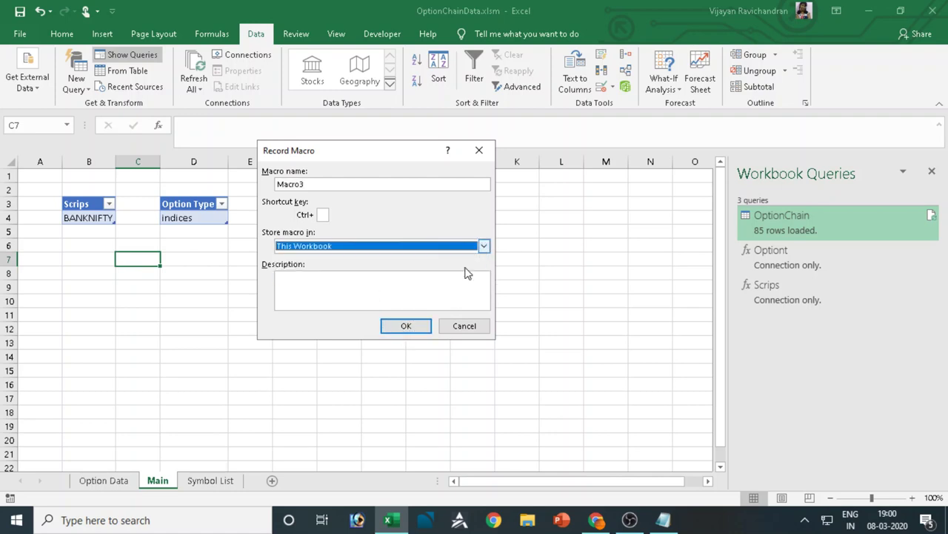
click(411, 330)
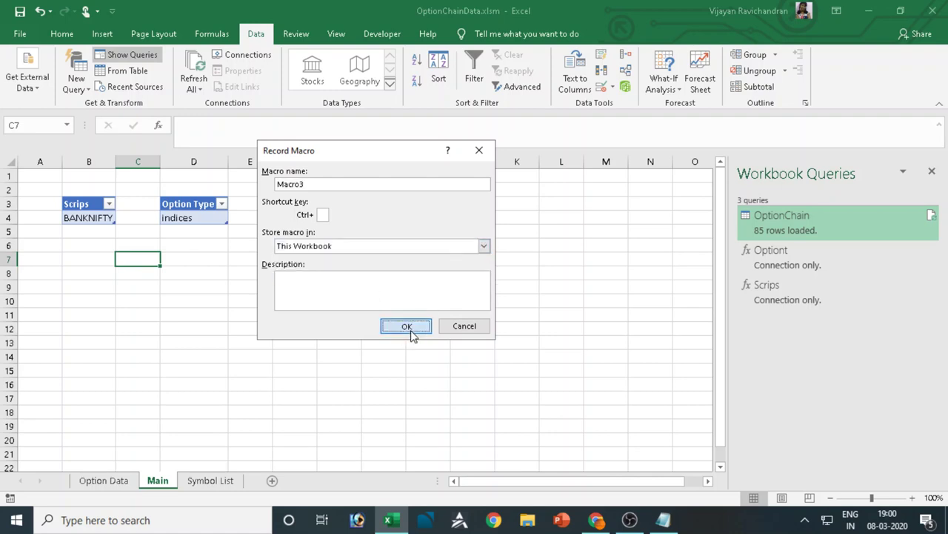
click(194, 63)
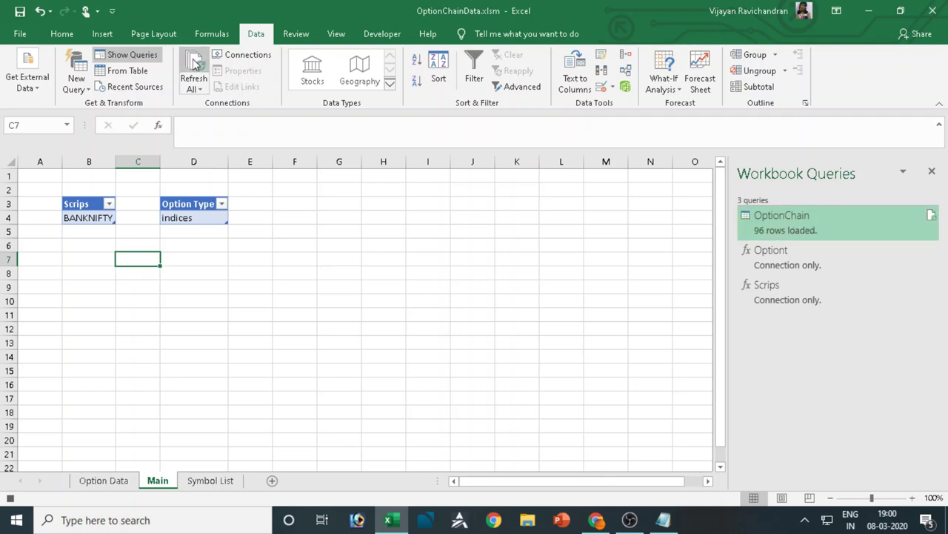
click(10, 498)
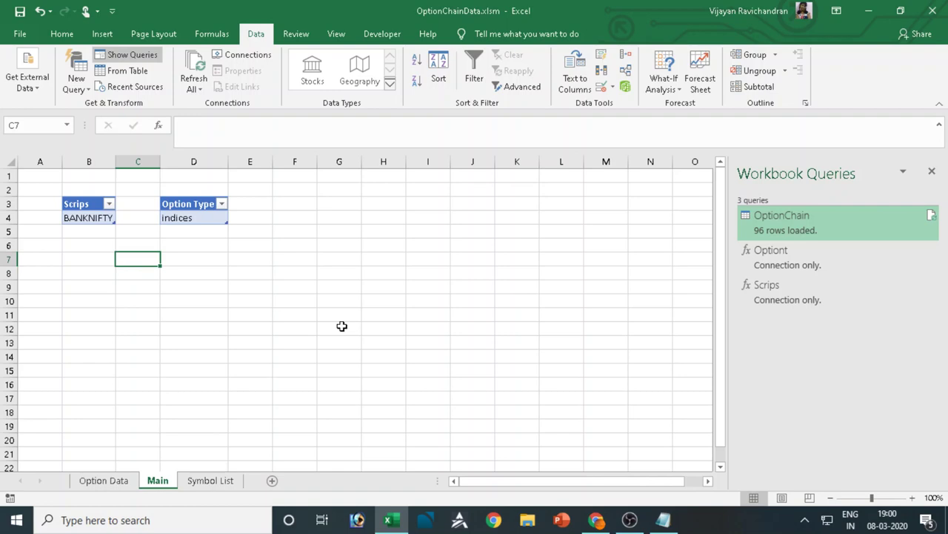
Open Macro3's code in the VBA editor and copy the ActiveWorkbook.RefreshAll line
click(340, 34)
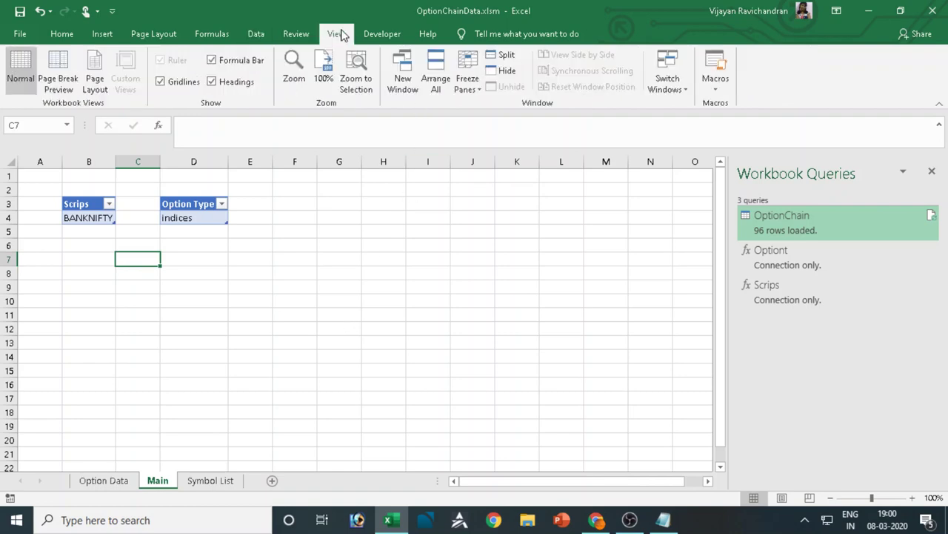
click(722, 87)
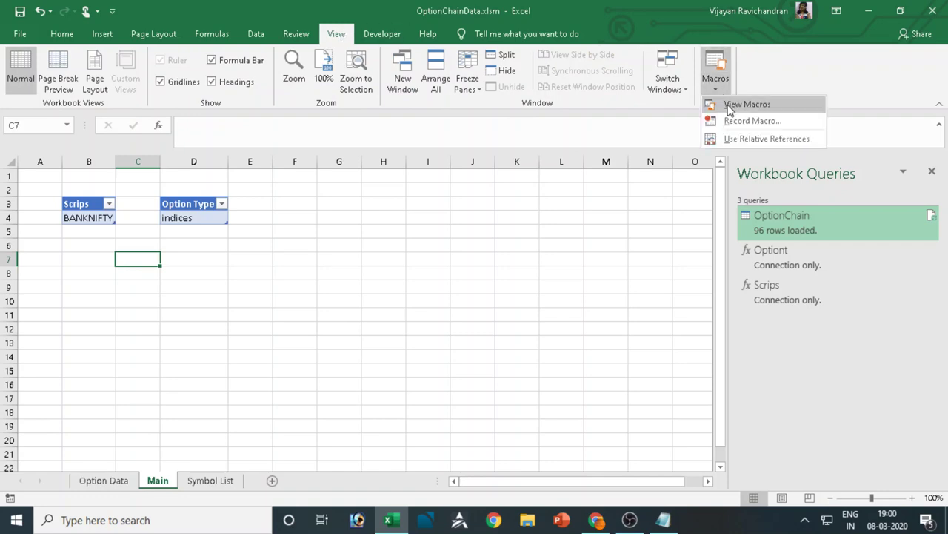
click(729, 109)
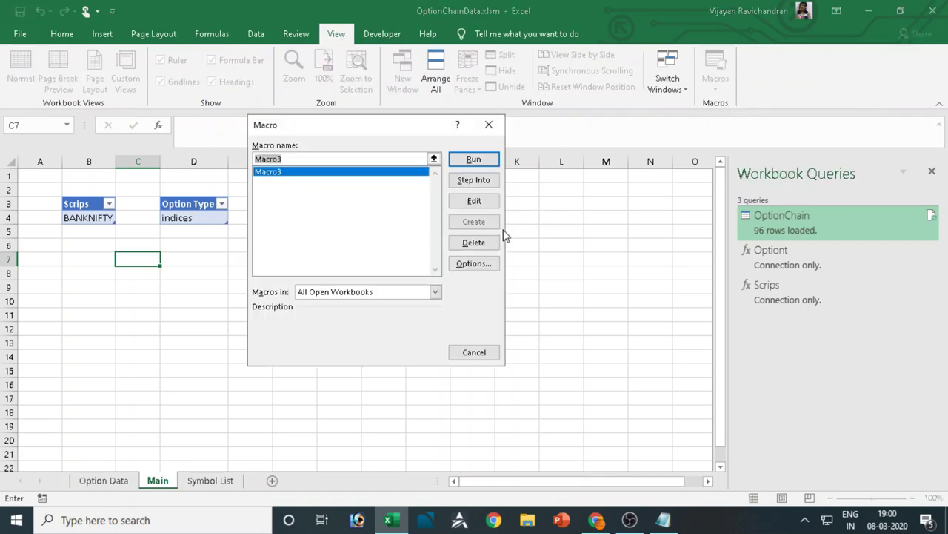
click(474, 201)
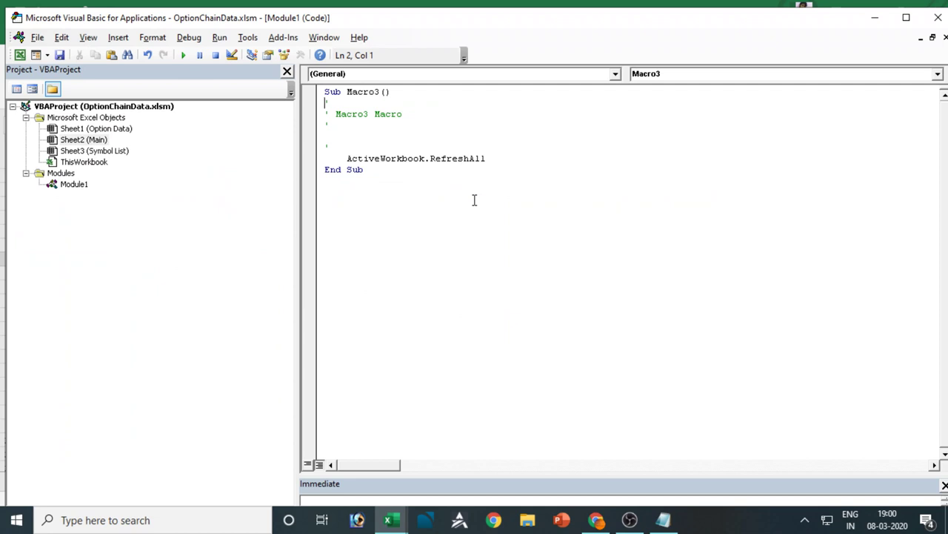
drag(497, 154, 348, 159)
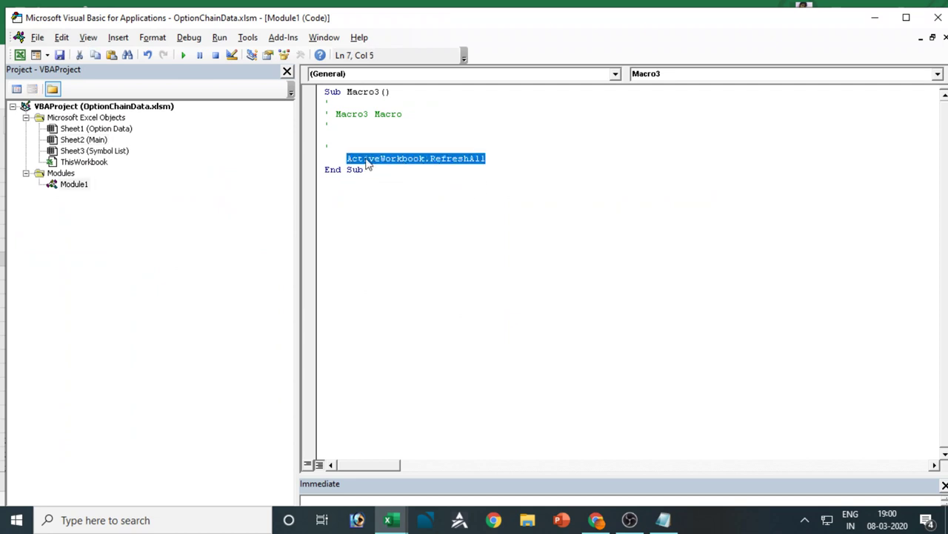
right_click(366, 159)
click(348, 183)
Select the Main sheet in the project and browse its code object list
click(92, 141)
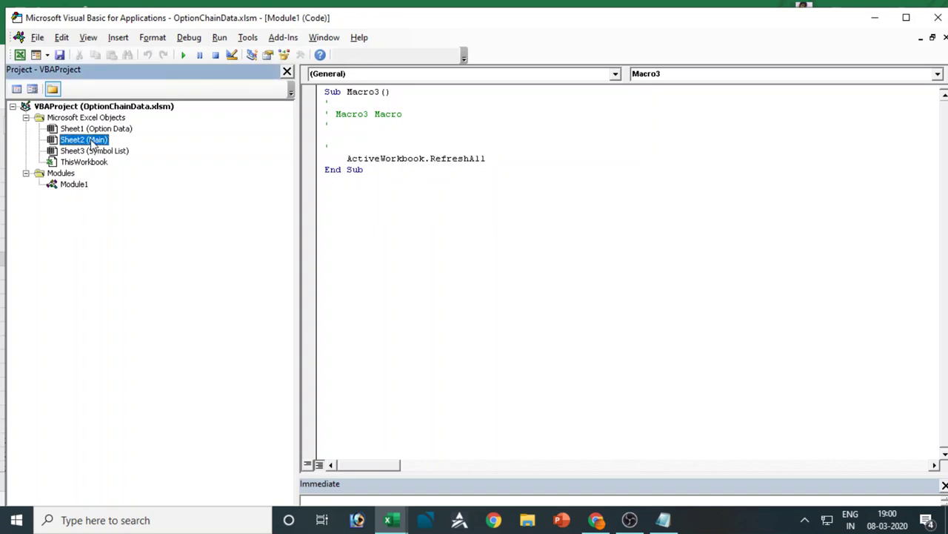
click(617, 74)
click(617, 76)
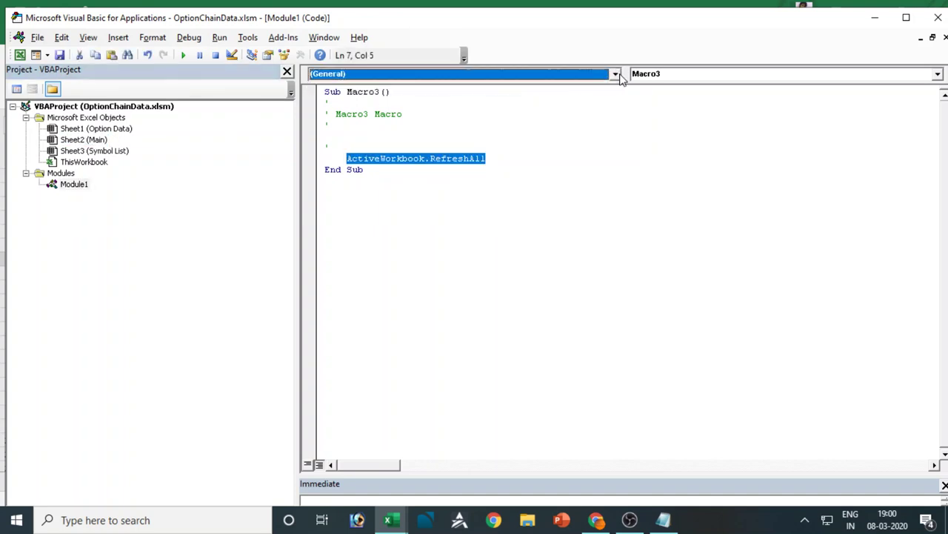
click(618, 76)
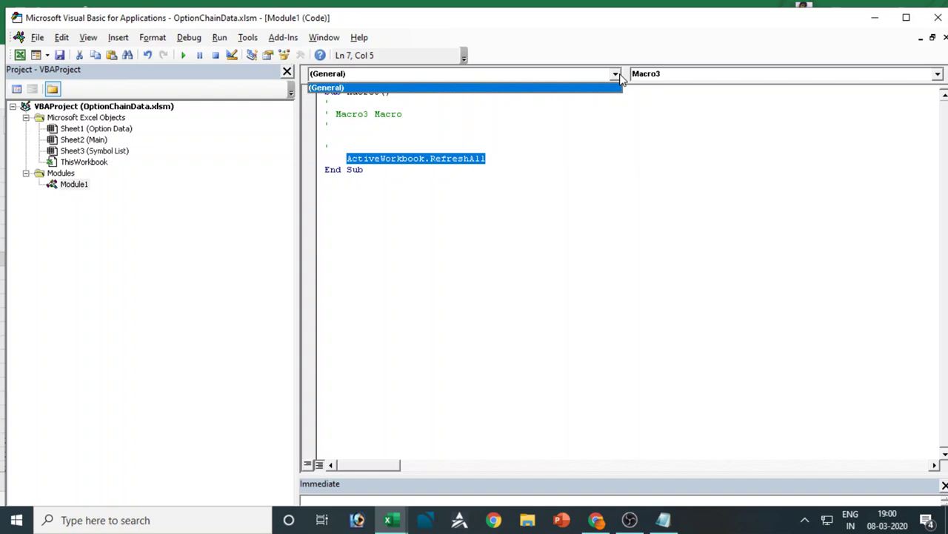
click(621, 78)
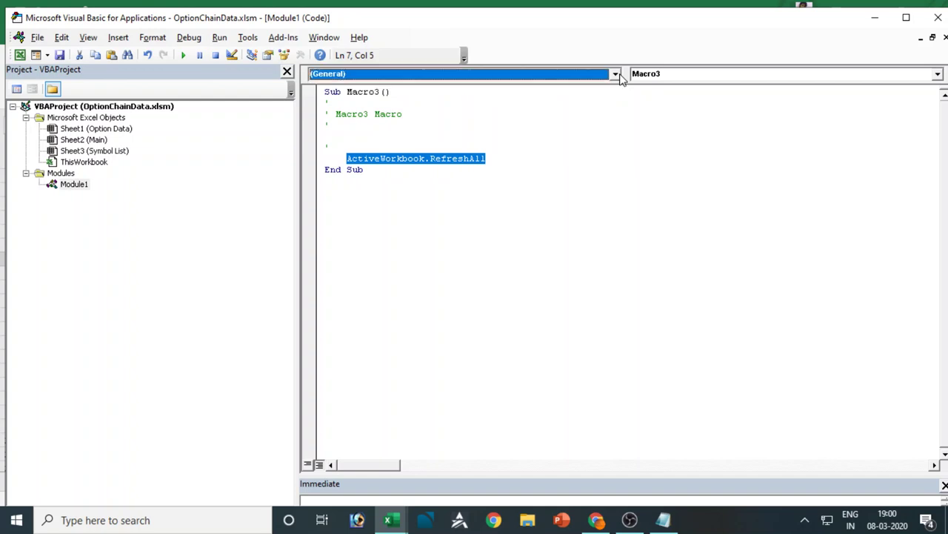
click(621, 79)
click(621, 78)
click(621, 78)
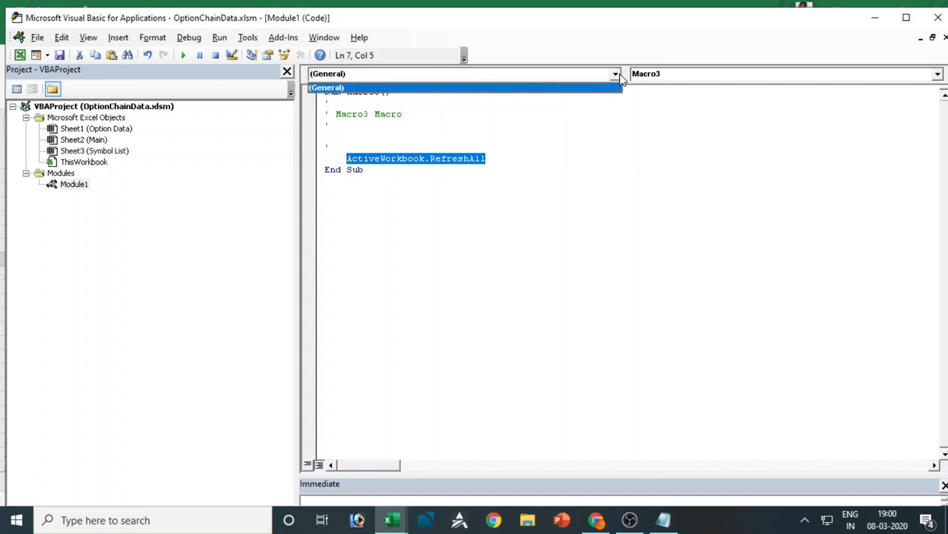
click(621, 79)
Browse the procedure list, jumping to the module's declarations section
click(938, 75)
click(939, 74)
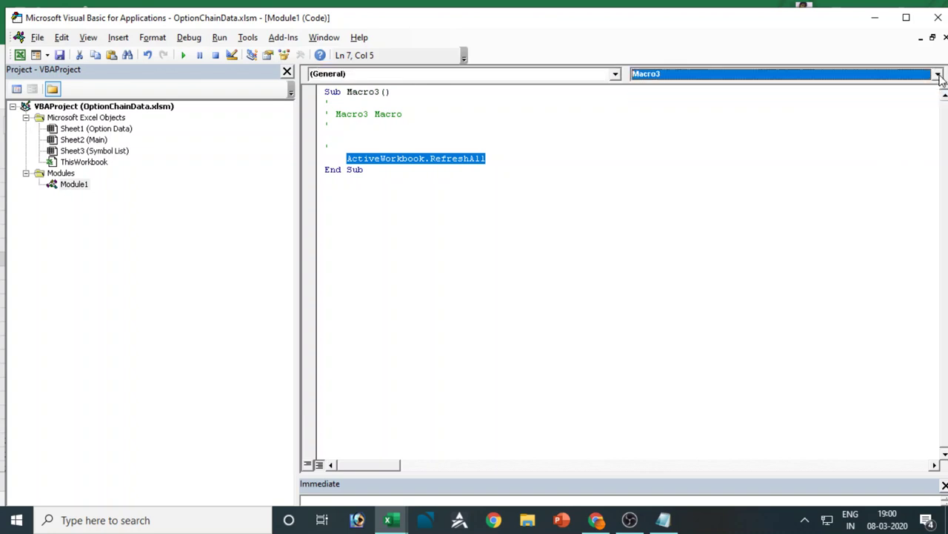
click(938, 74)
click(883, 89)
click(615, 75)
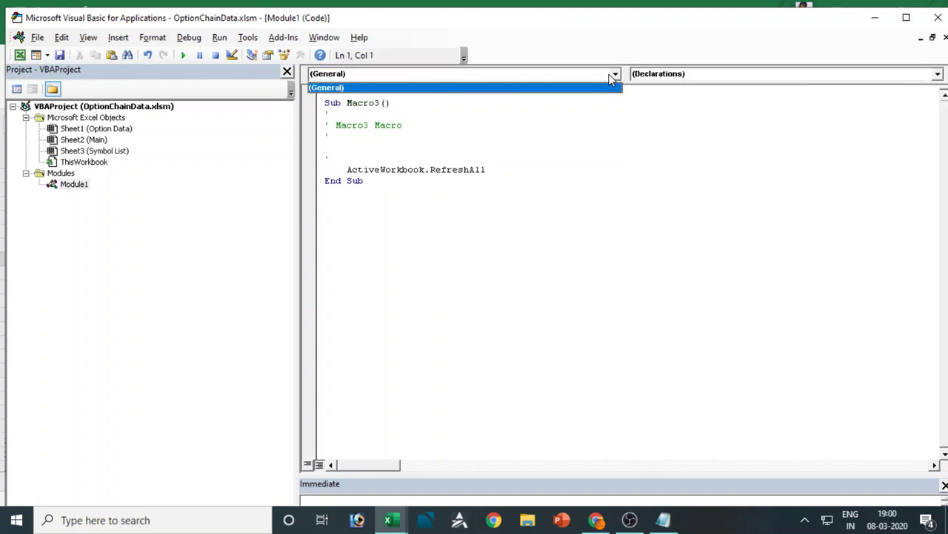
click(614, 77)
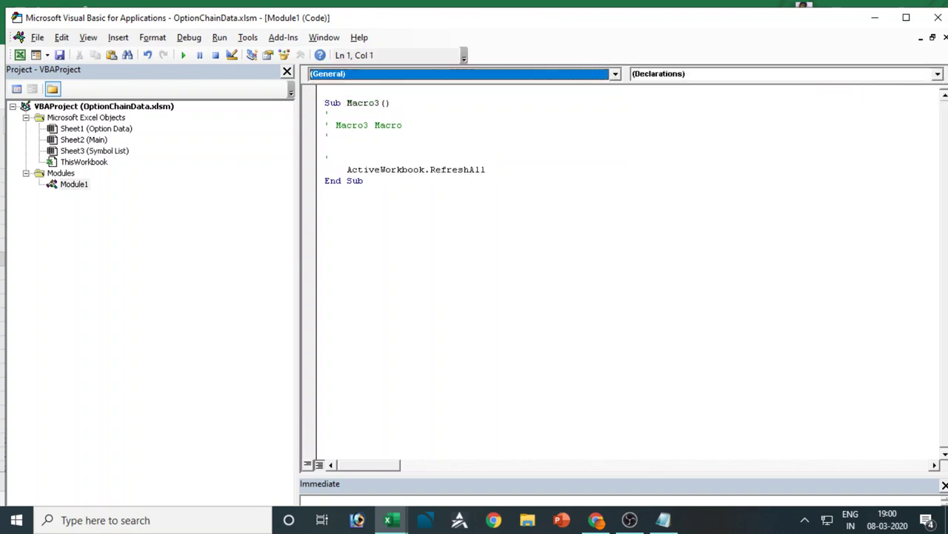
Recopy the ActiveWorkbook.RefreshAll line and return to the Main sheet in the project list
drag(524, 170, 347, 170)
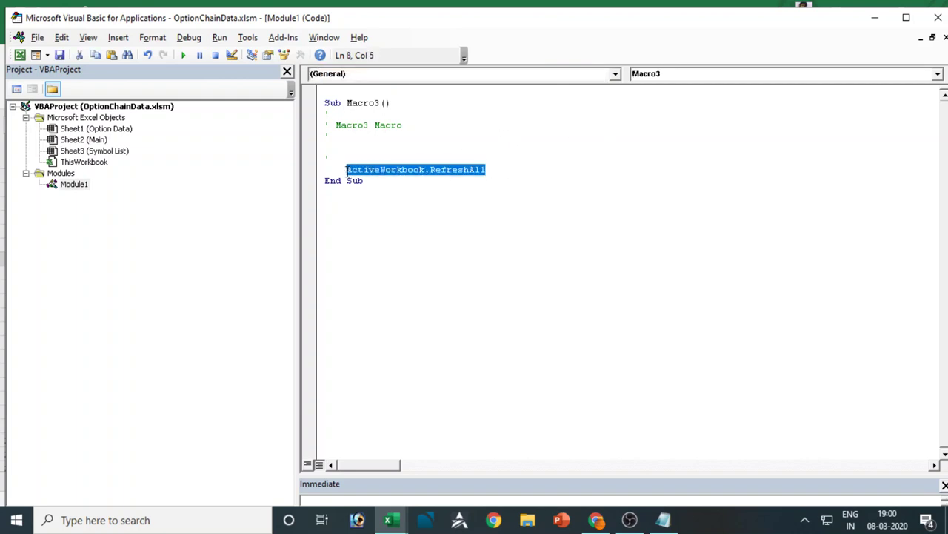
right_click(388, 172)
click(368, 197)
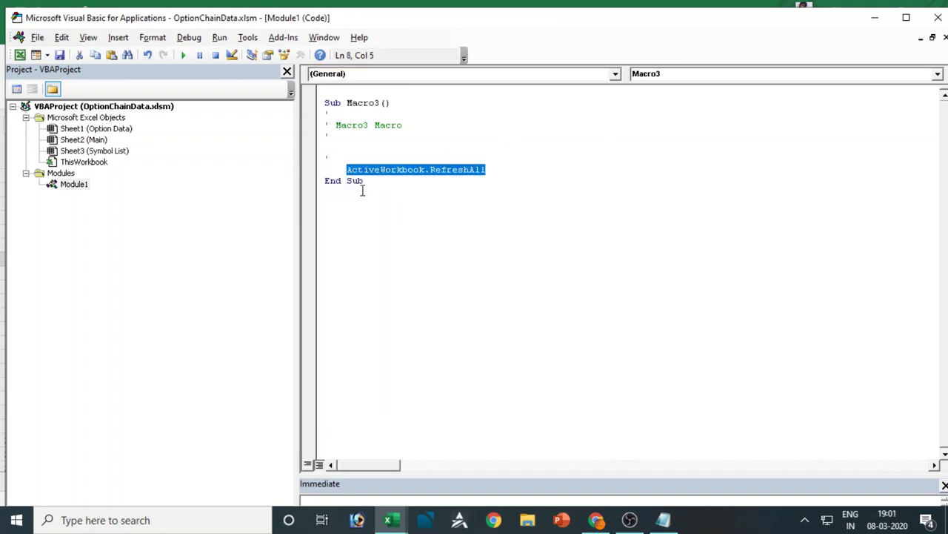
click(95, 141)
click(615, 75)
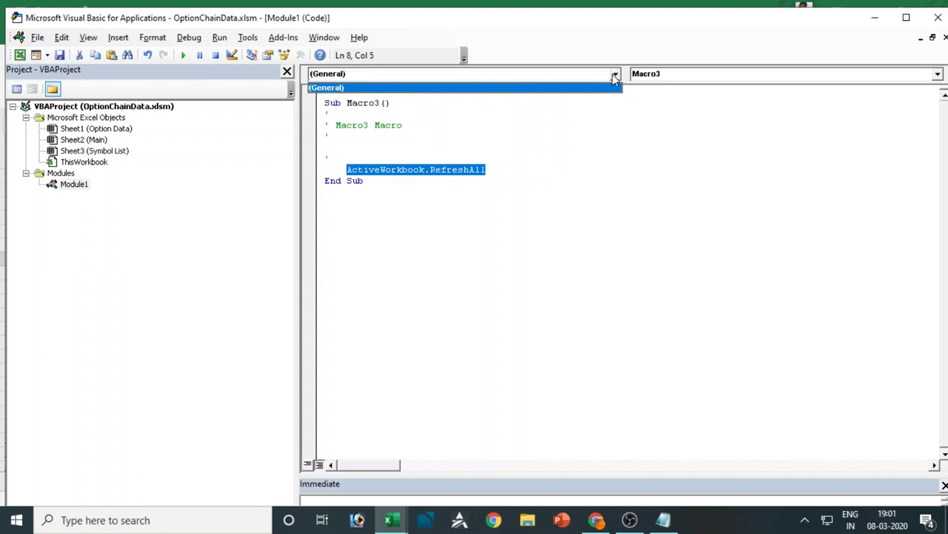
click(615, 75)
click(615, 75)
click(129, 132)
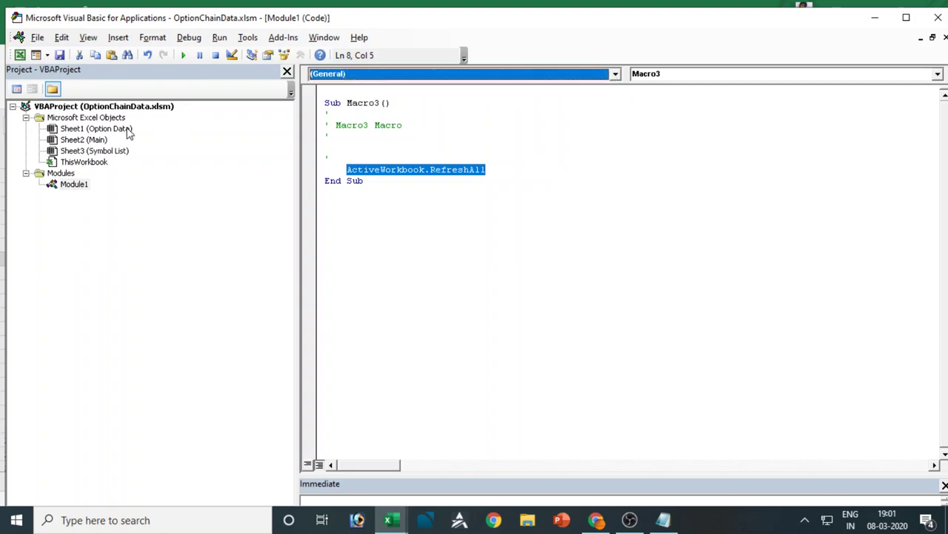
click(615, 75)
click(615, 74)
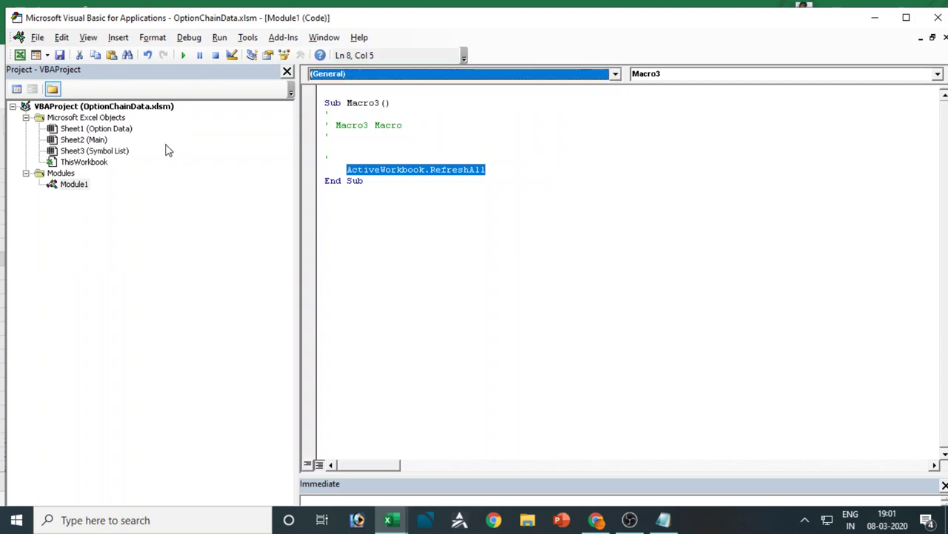
click(117, 141)
Open Sheet2 (Main)'s code and add a Worksheet_Change event handler
double_click(116, 132)
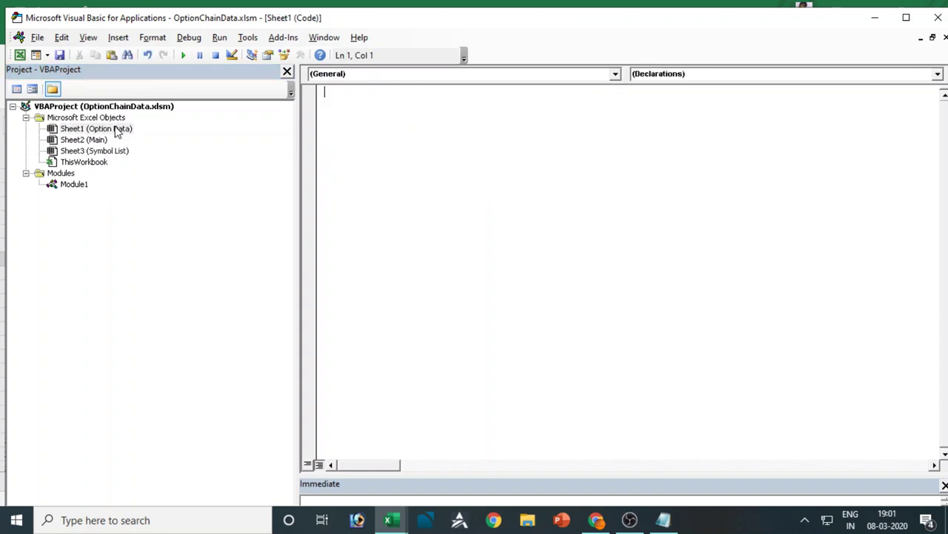
click(98, 141)
double_click(98, 141)
click(615, 74)
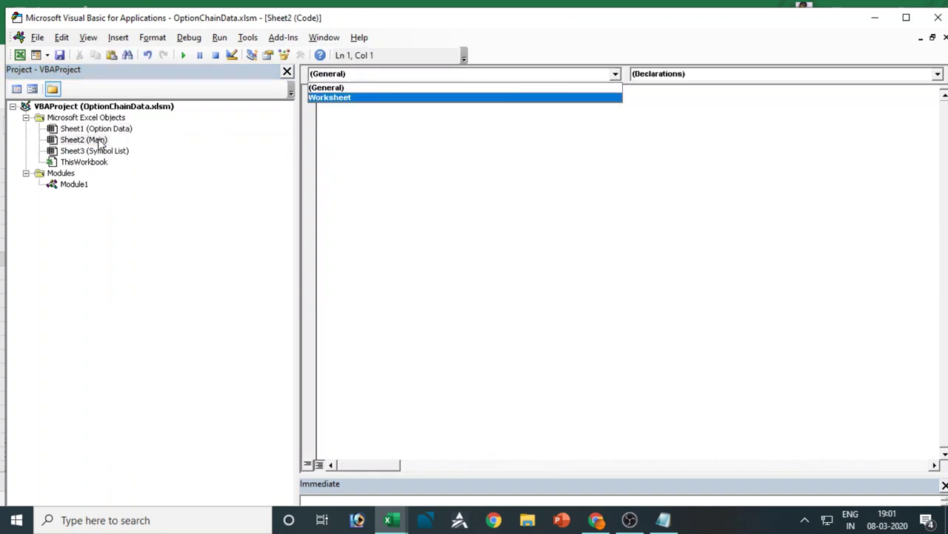
click(352, 99)
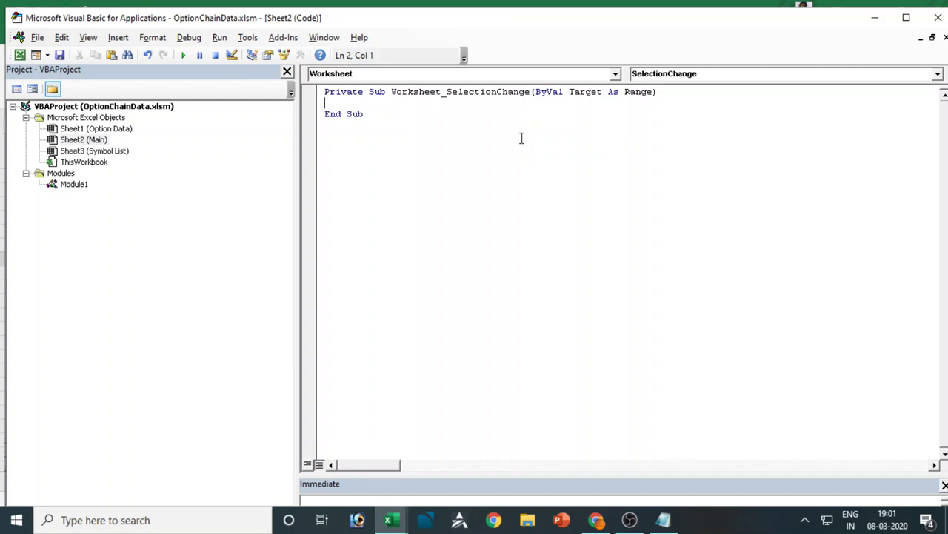
click(937, 74)
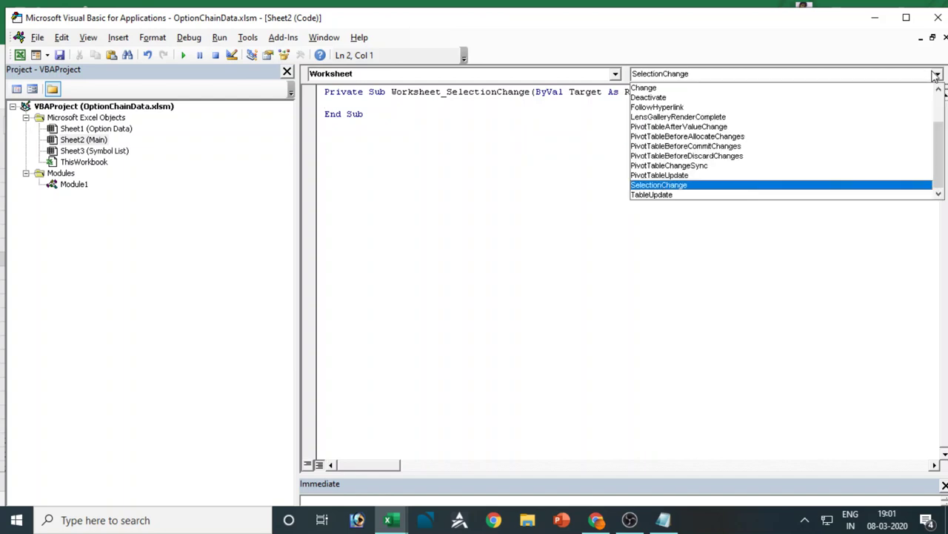
click(639, 87)
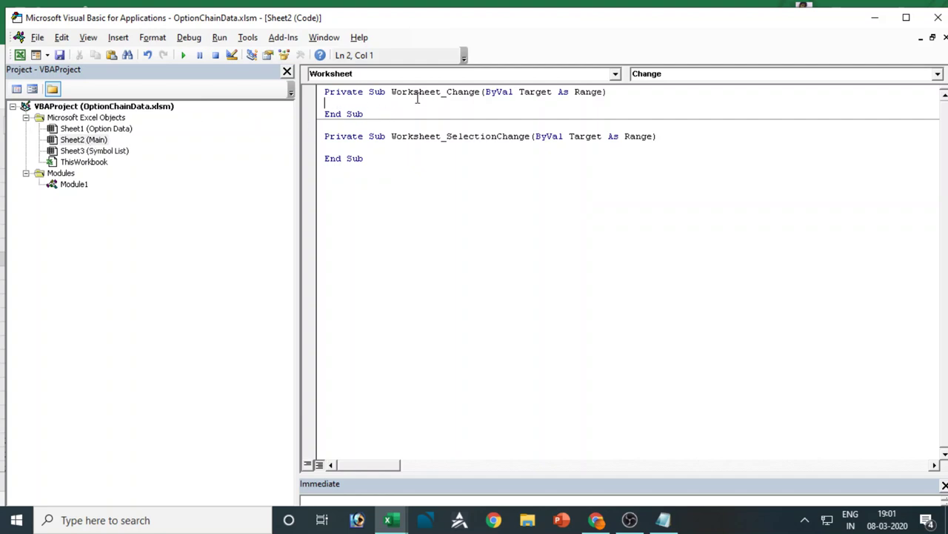
Paste ActiveWorkbook.RefreshAll into Worksheet_Change and close the VBA editor
right_click(329, 105)
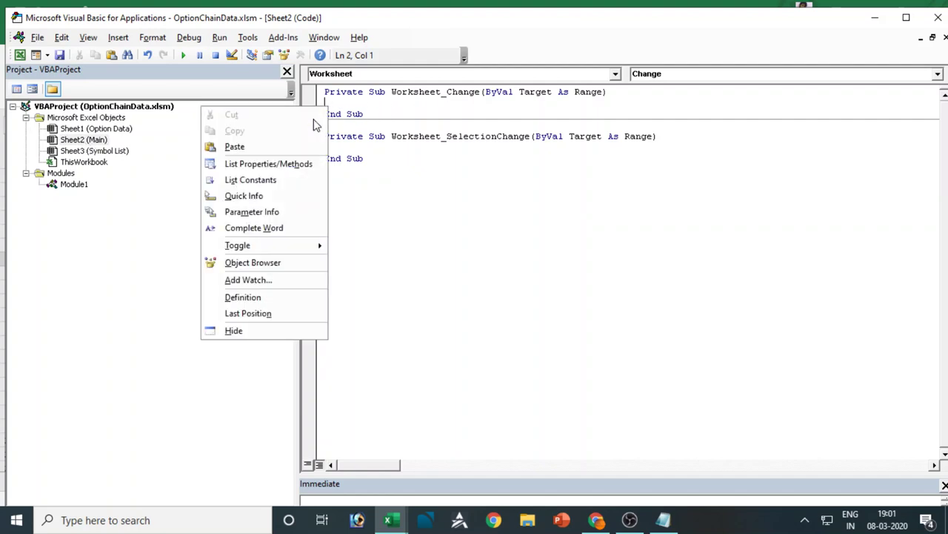
click(267, 147)
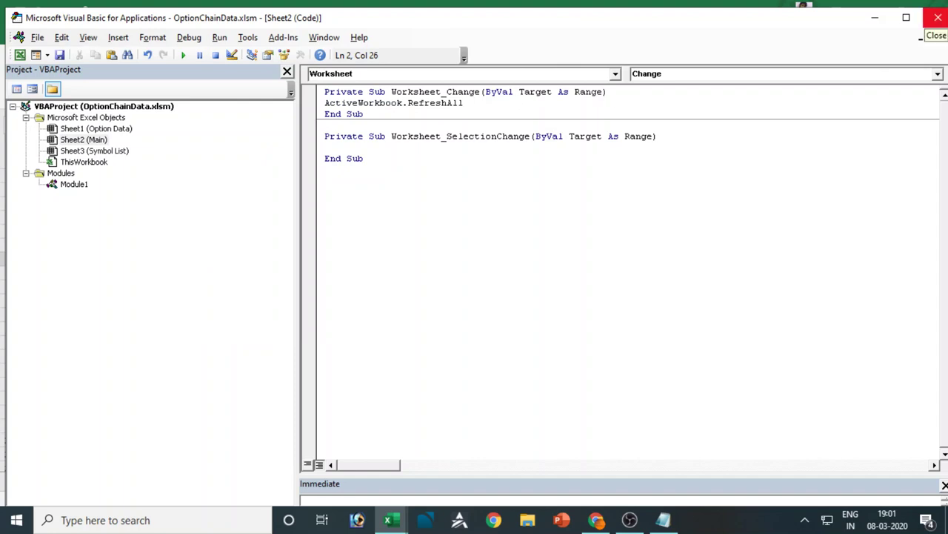
click(938, 18)
Set the Query - OptionChain connection to refresh every 2 minutes
click(167, 253)
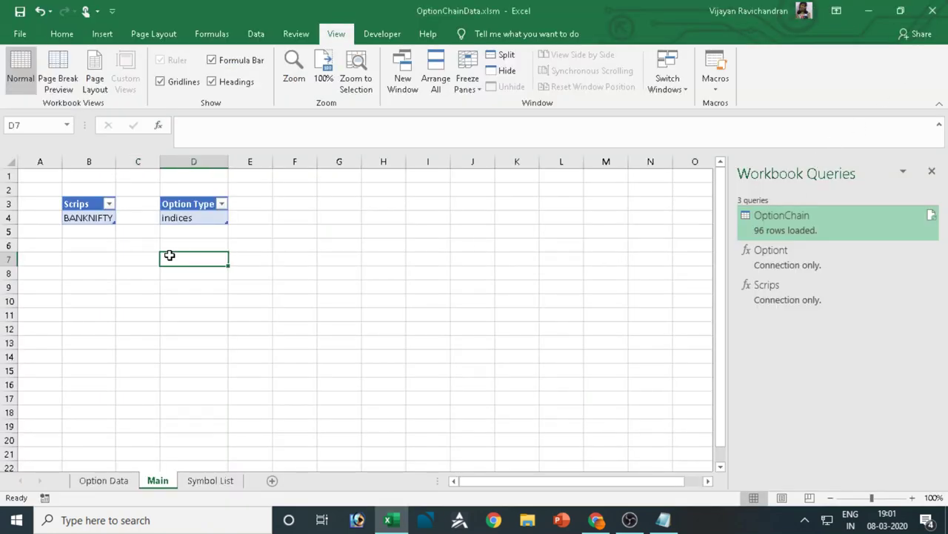
click(110, 205)
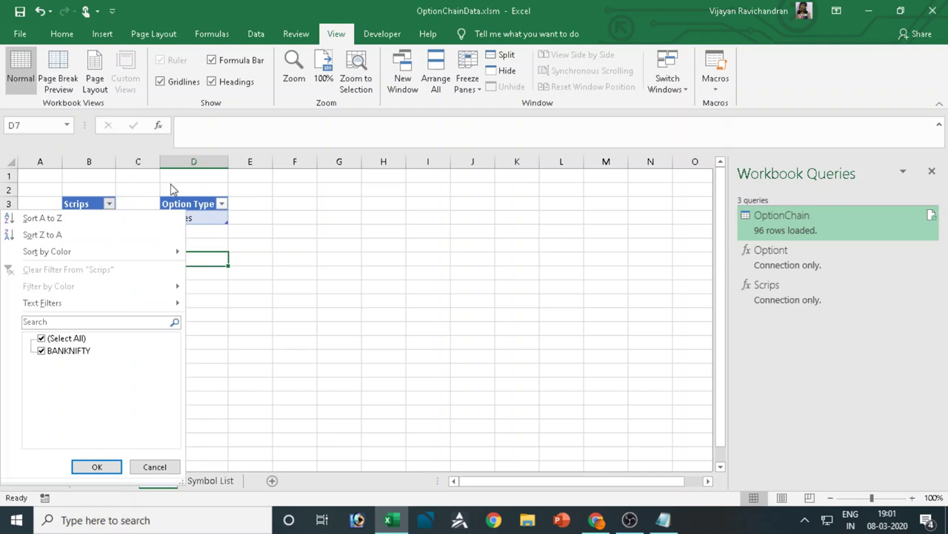
click(387, 194)
click(258, 38)
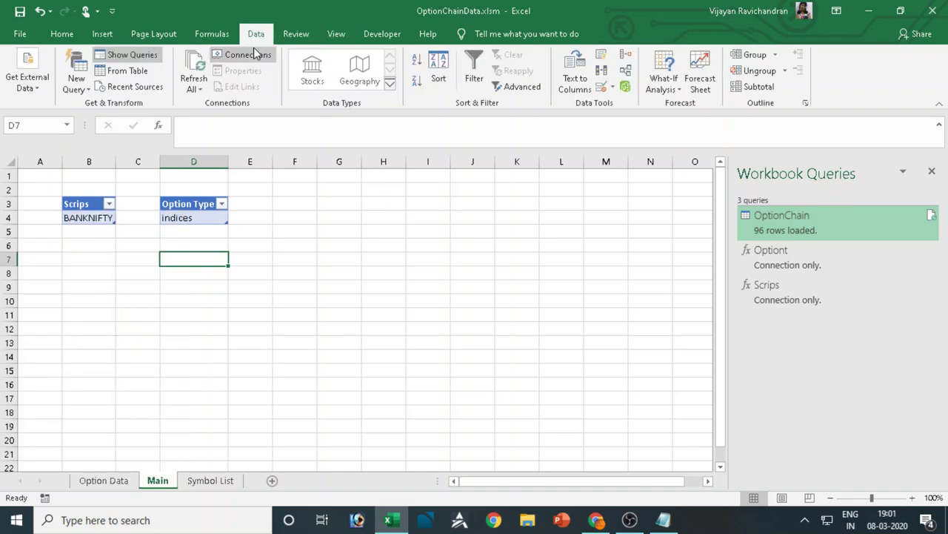
click(252, 53)
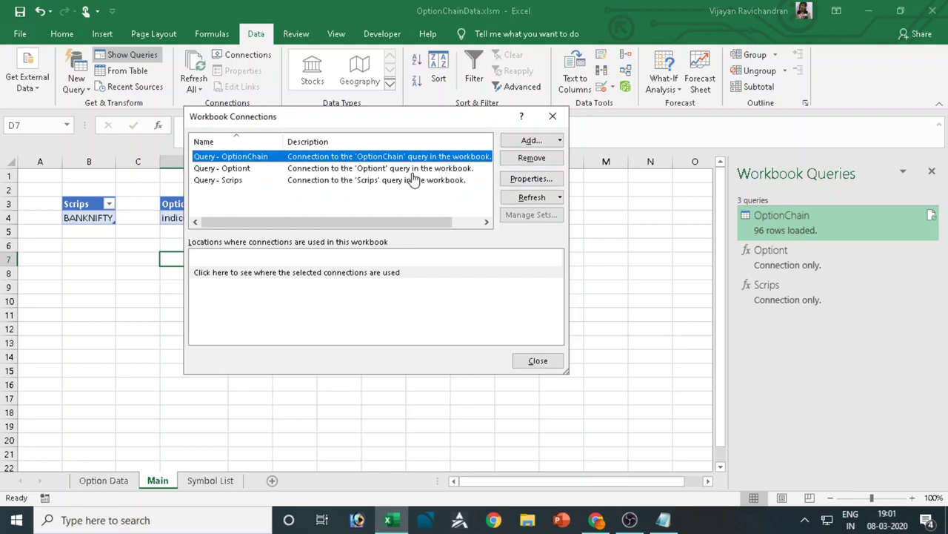
click(530, 179)
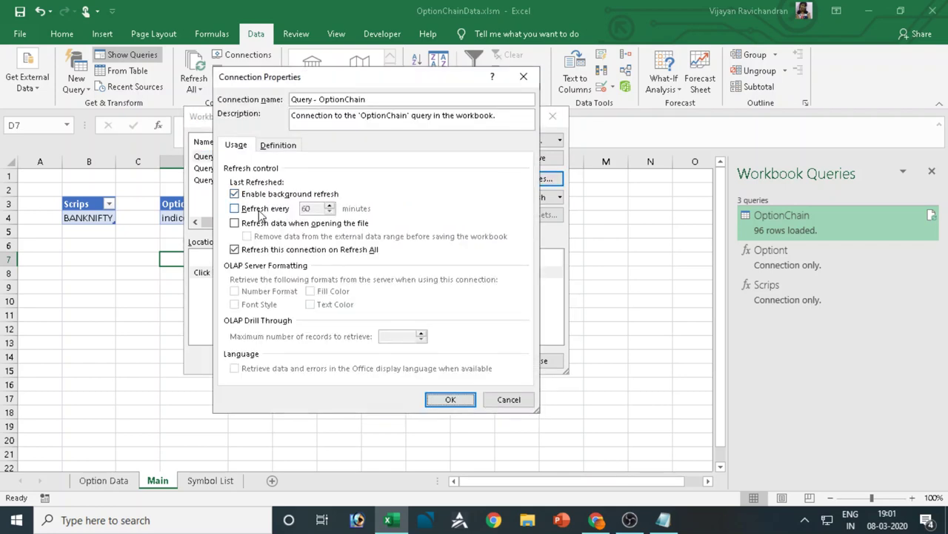
click(267, 209)
text(2)
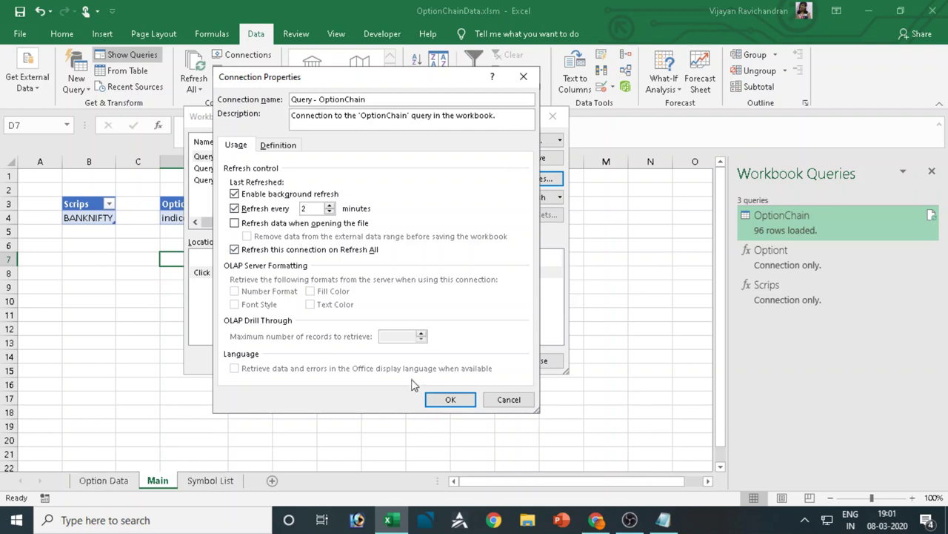
click(451, 400)
Inspect the Optiont connection's properties unchanged and close Workbook Connections
click(436, 168)
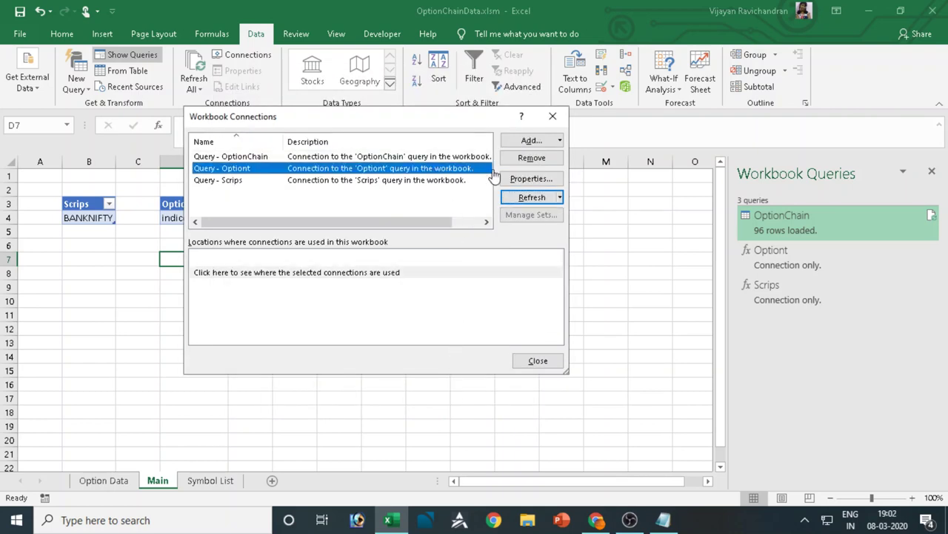
click(519, 179)
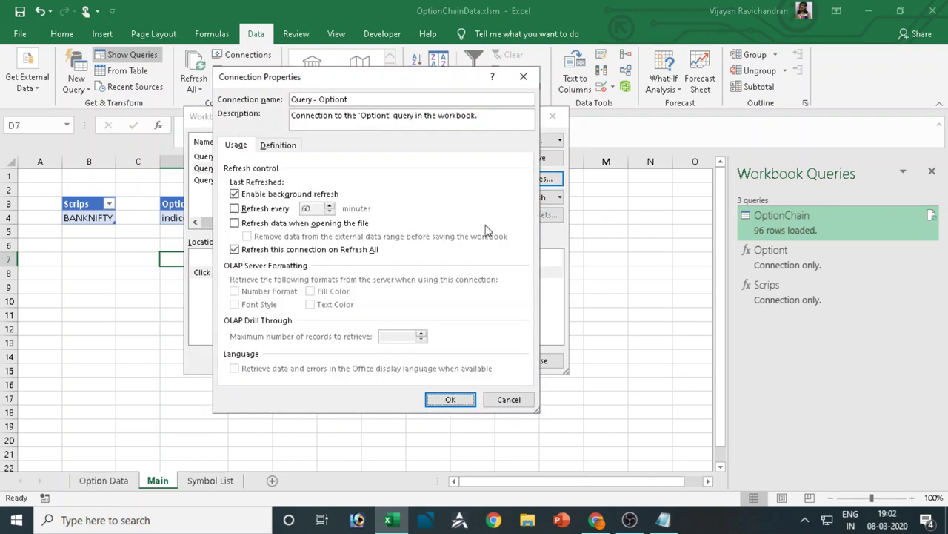
click(495, 404)
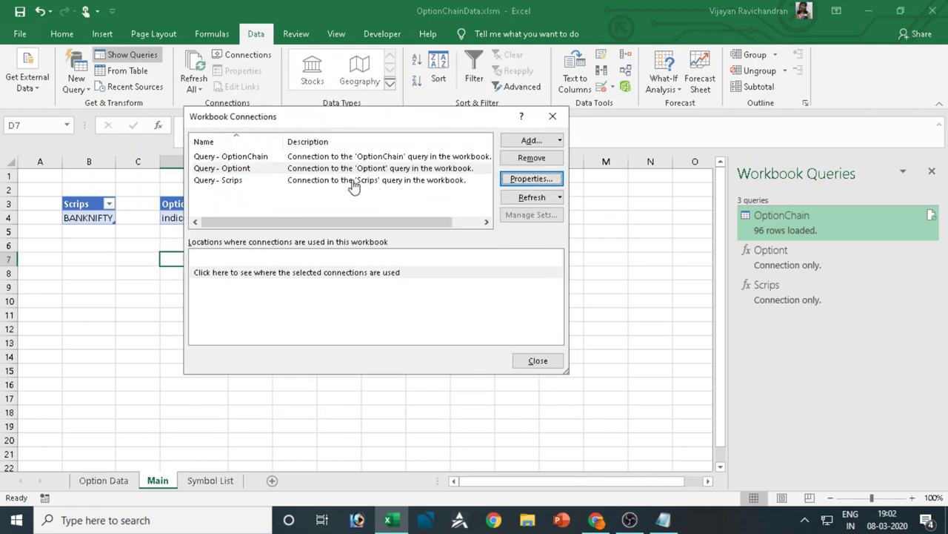
click(538, 361)
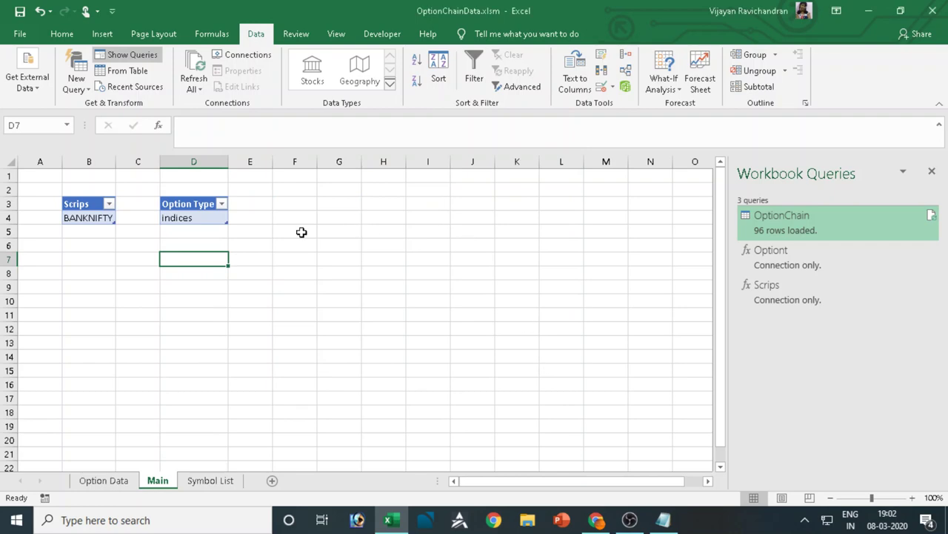
click(198, 233)
Switch B4's scrip to ACC, then NIFTY, and check the reloaded Option Data sheet
click(104, 218)
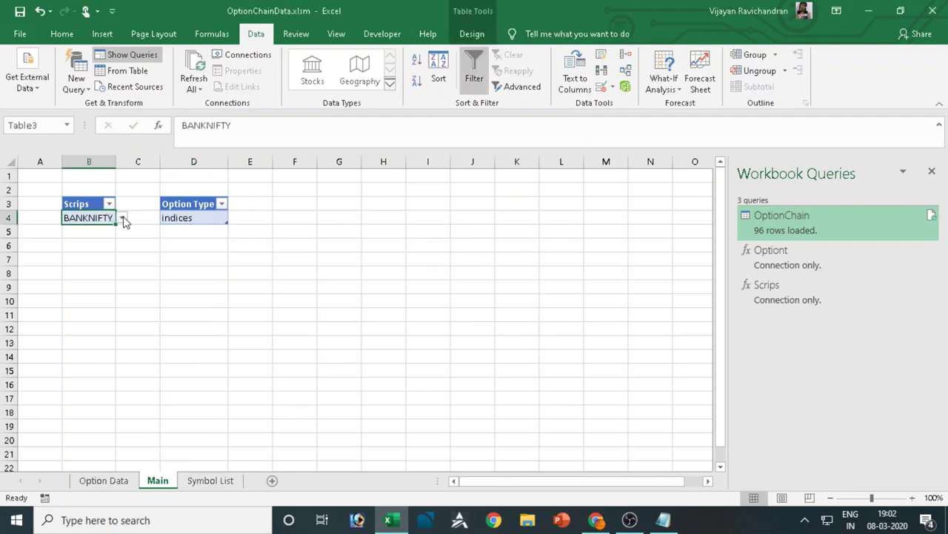
click(121, 217)
click(103, 238)
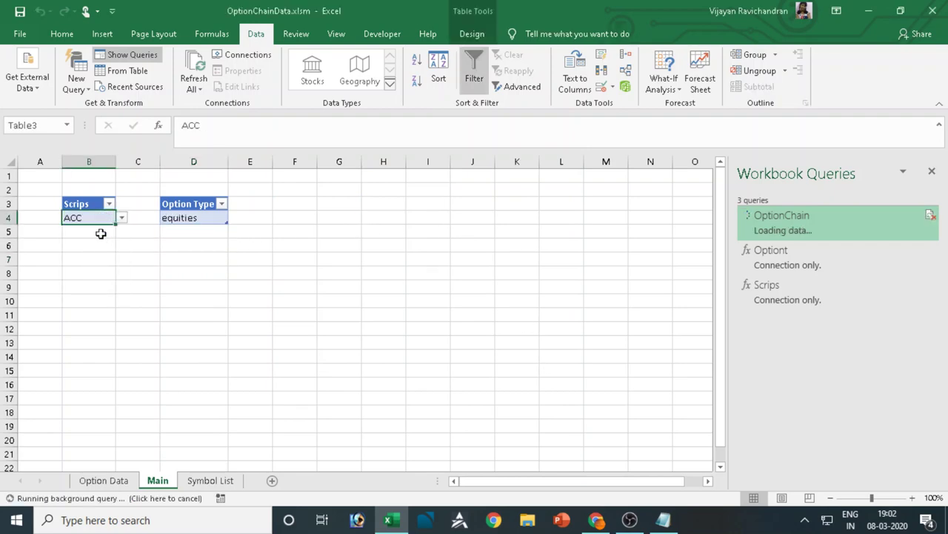
click(122, 217)
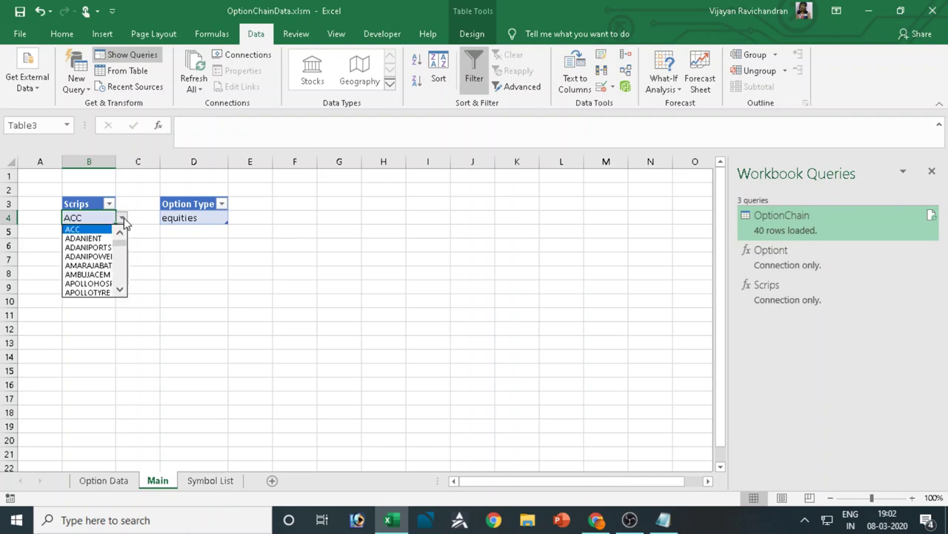
click(120, 233)
click(120, 233)
click(90, 229)
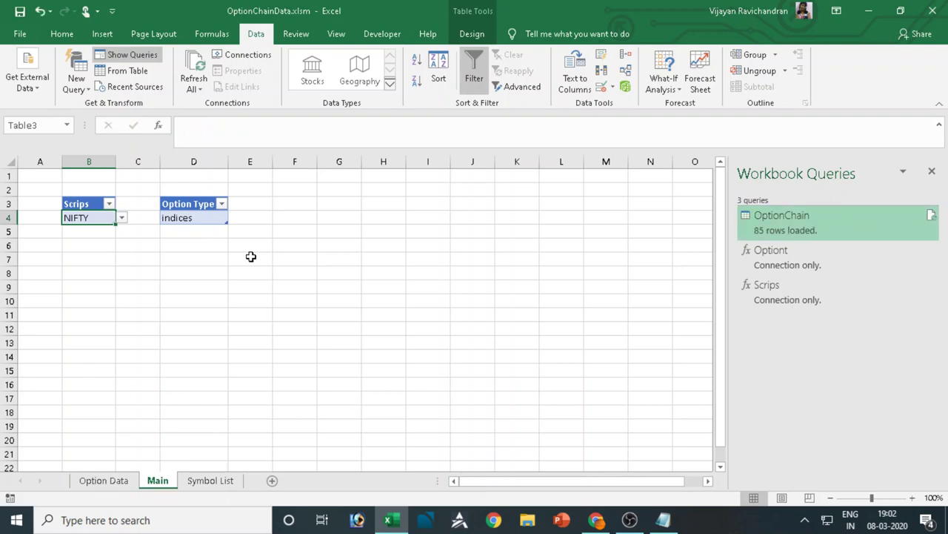
click(104, 480)
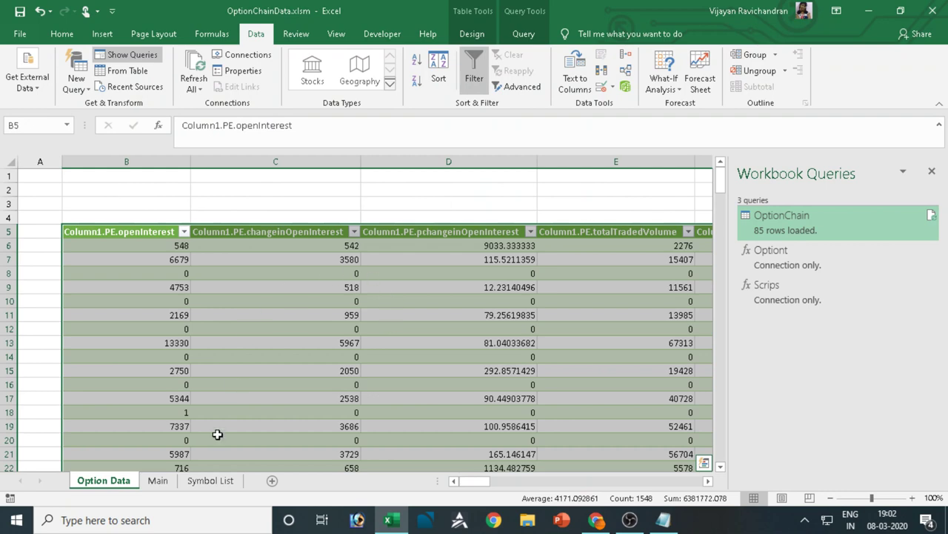
click(156, 480)
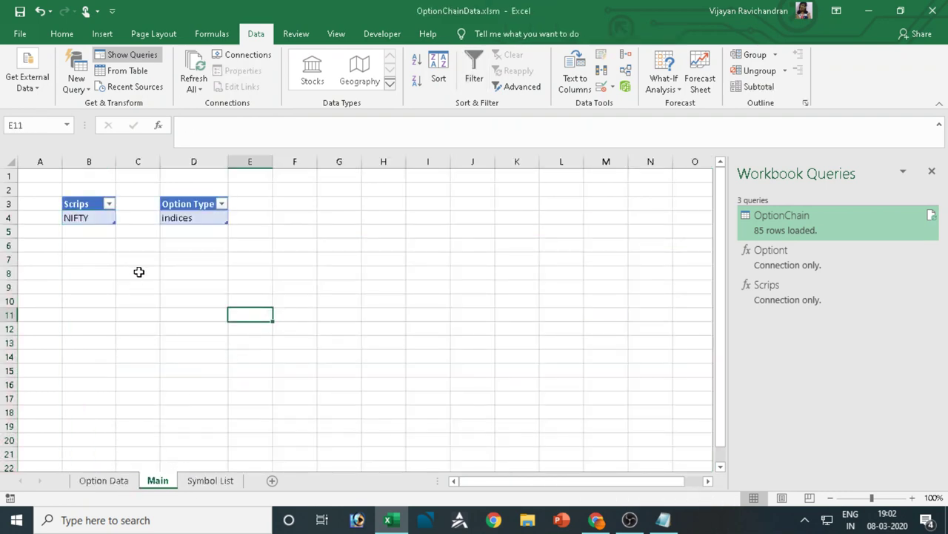
Widen column B slightly and hide row 3 with the table headers
drag(115, 161, 127, 162)
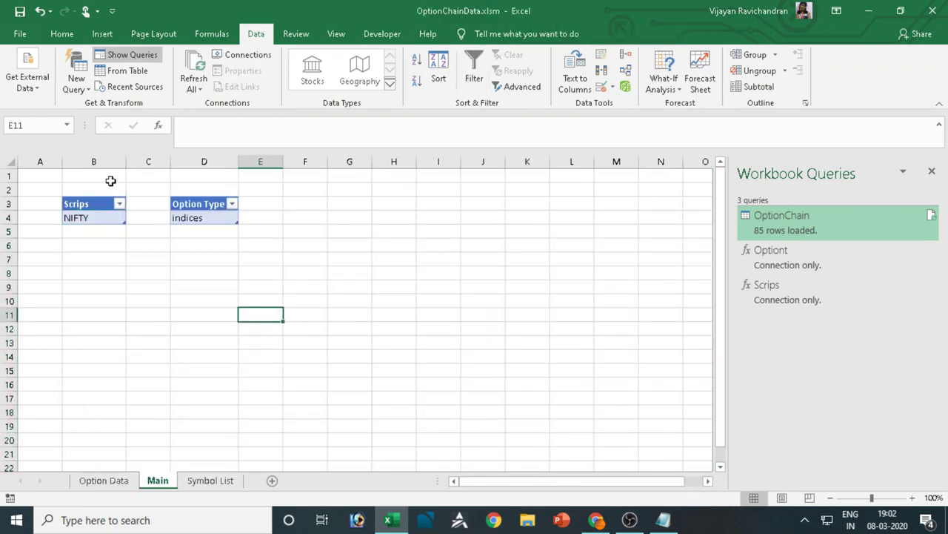
right_click(15, 205)
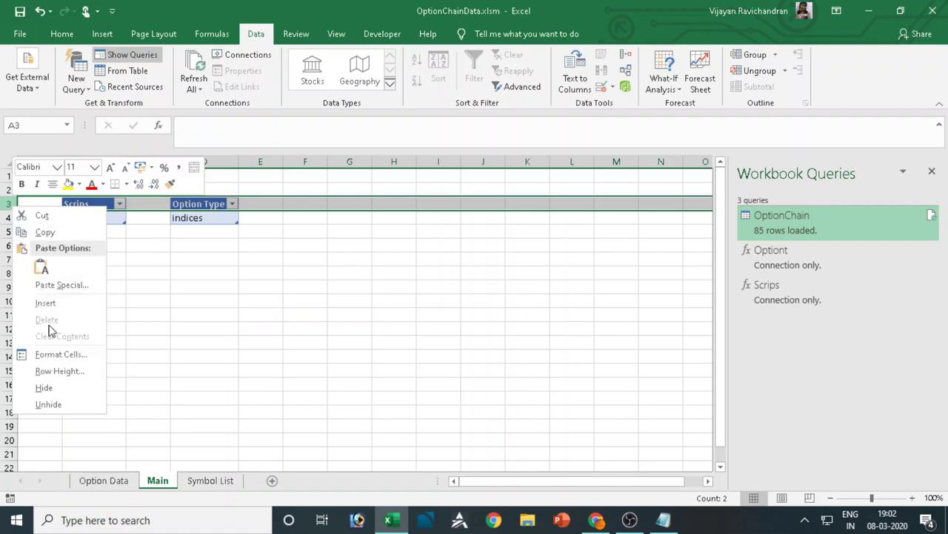
click(44, 387)
click(349, 301)
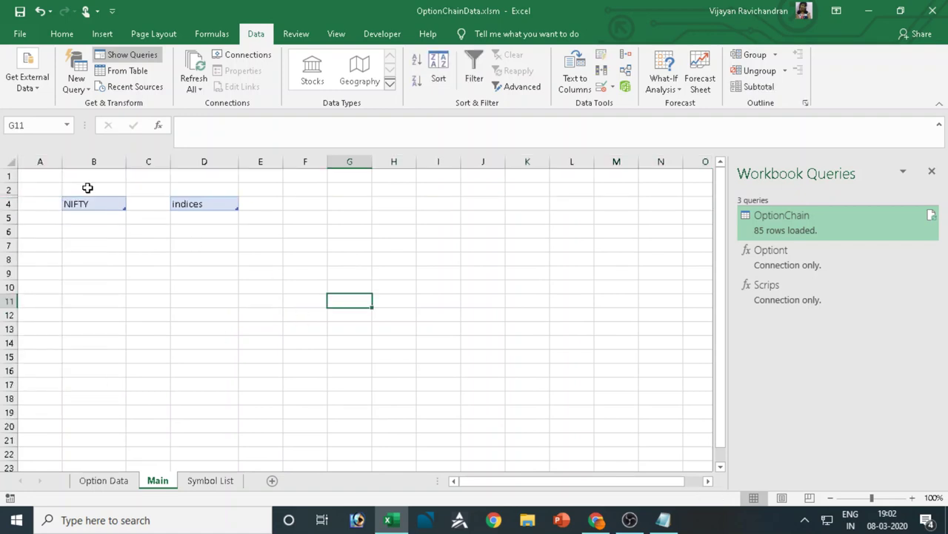
Label B2 'Symbol' and D2 'Option Type', then select B7:M19
click(87, 186)
text(Symbol)
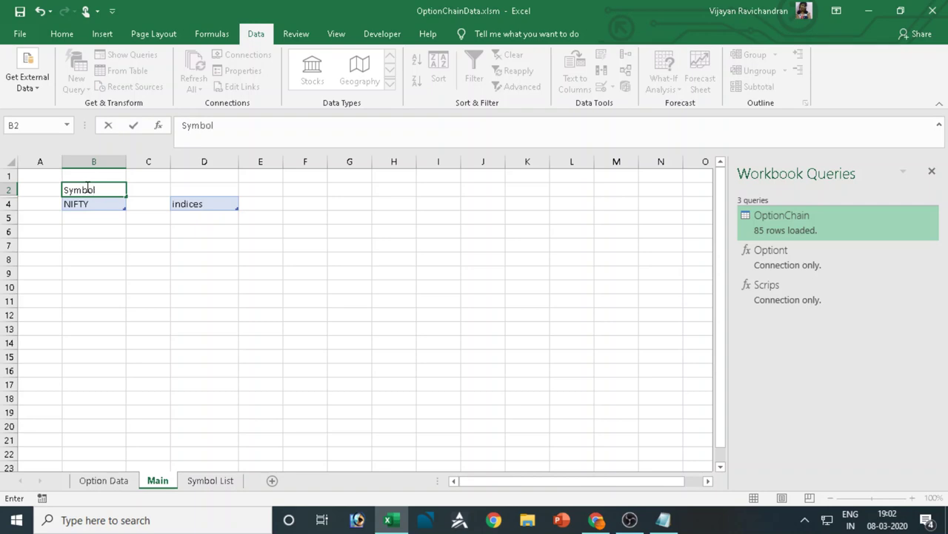
key(Tab)
key(Tab)
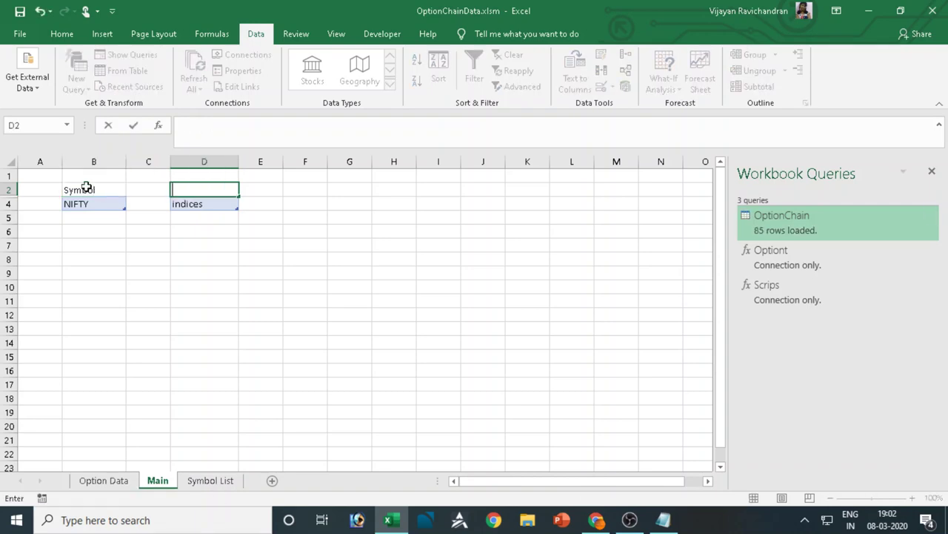
text(Optio)
text(n Type)
key(Return)
click(87, 187)
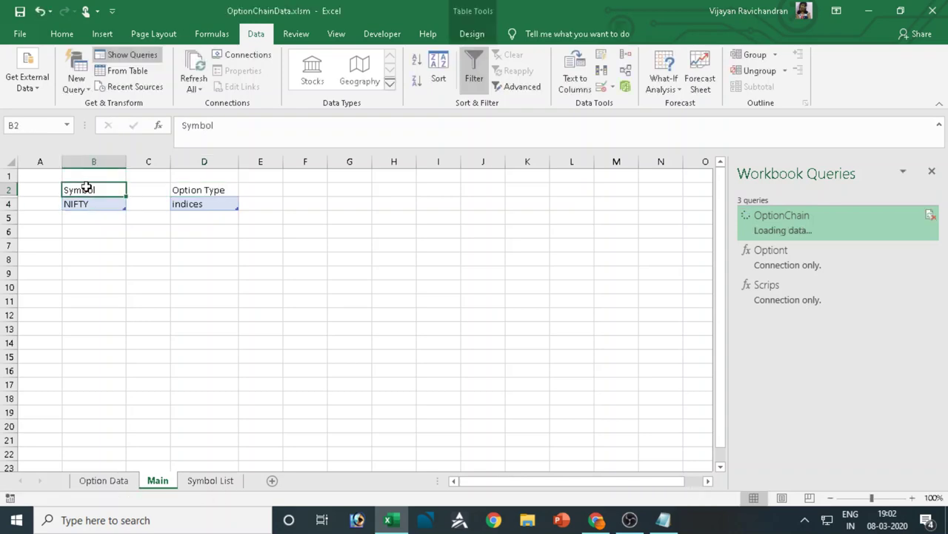
click(309, 192)
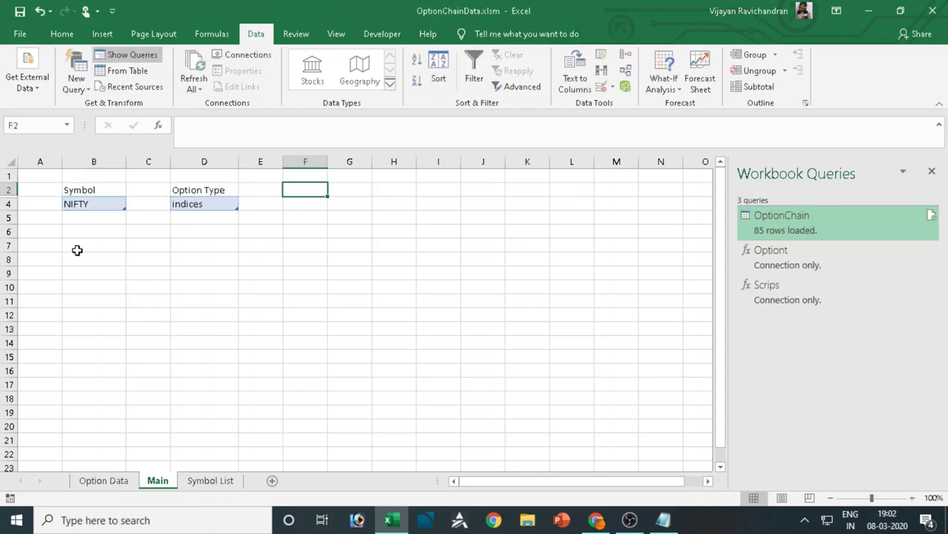
drag(67, 241, 604, 415)
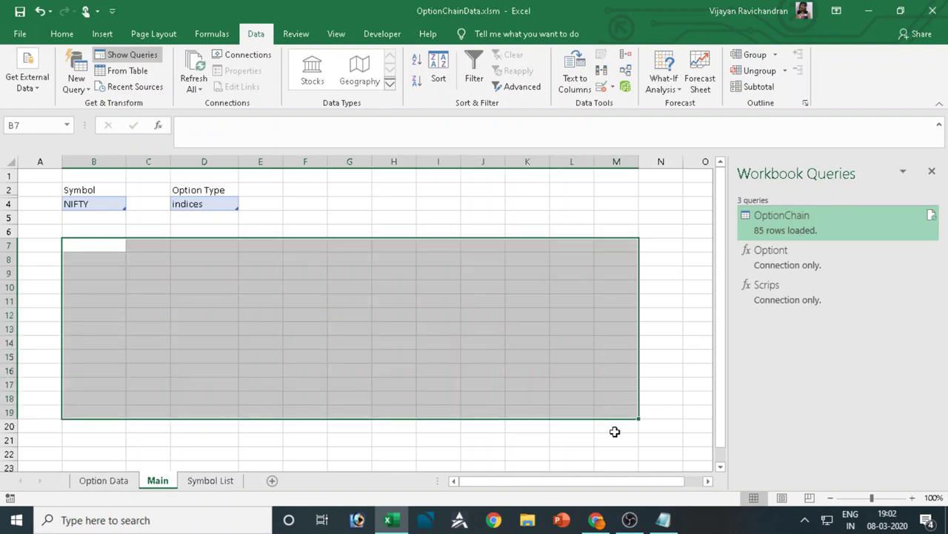